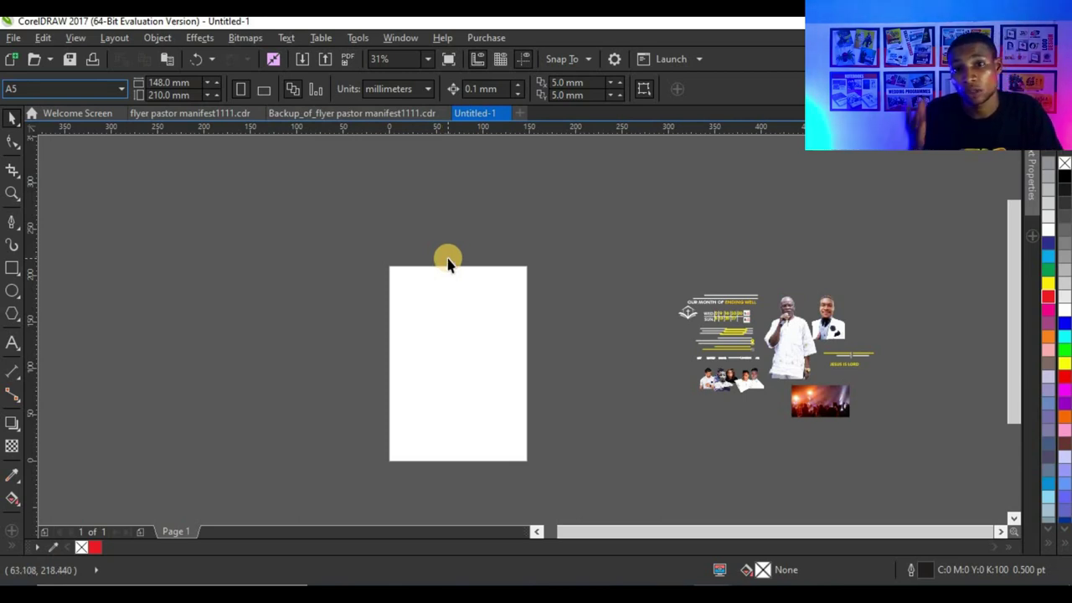
Turn the A5 page to landscape and add a page-sized rectangle without an outline
left_click(262, 89)
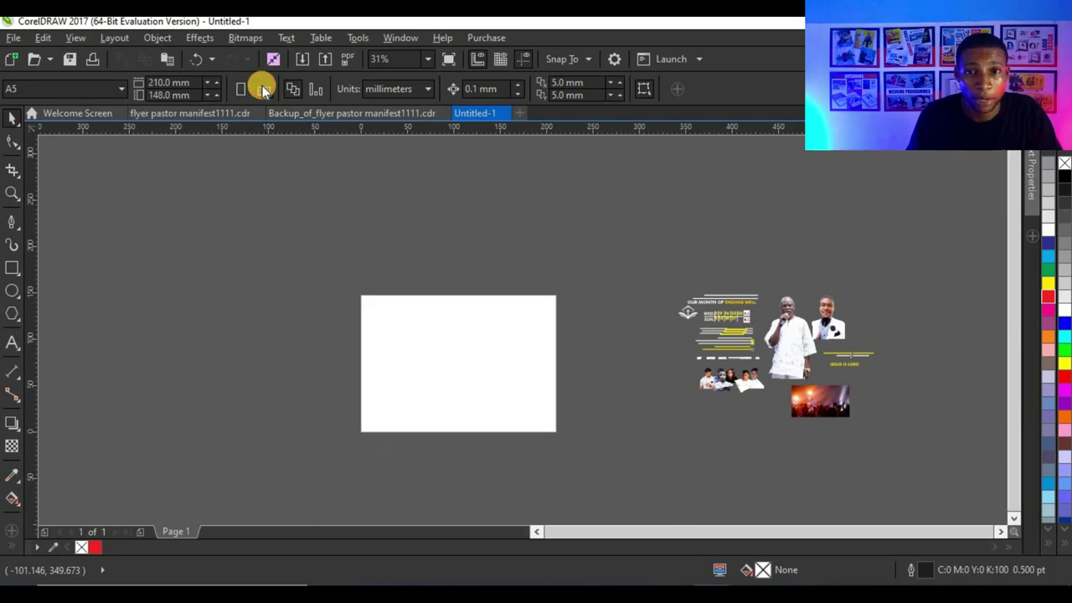
scroll(467, 409, "up", 2)
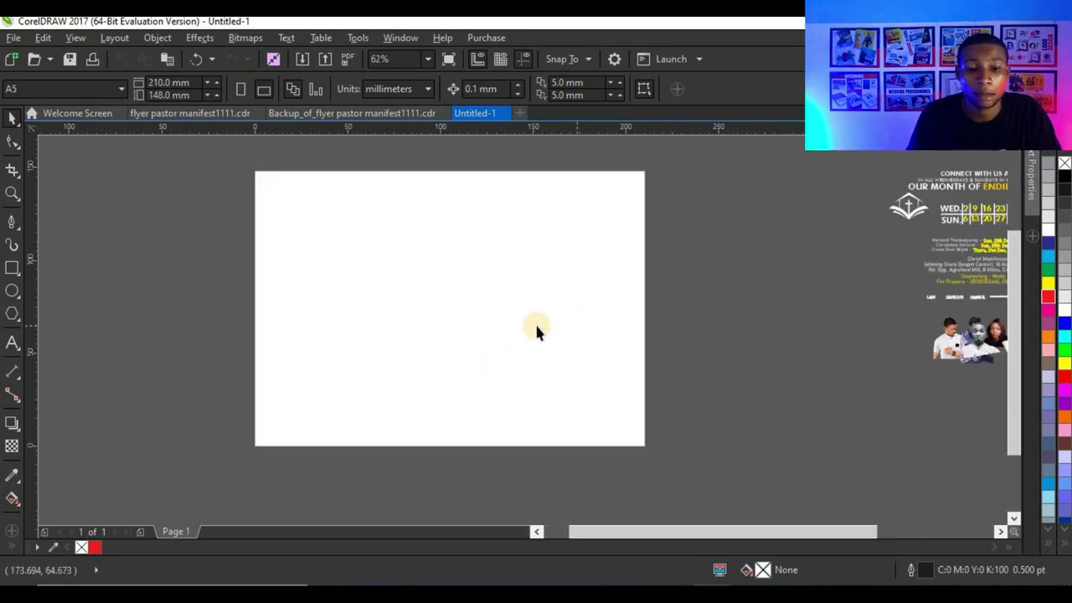
double_click(11, 268)
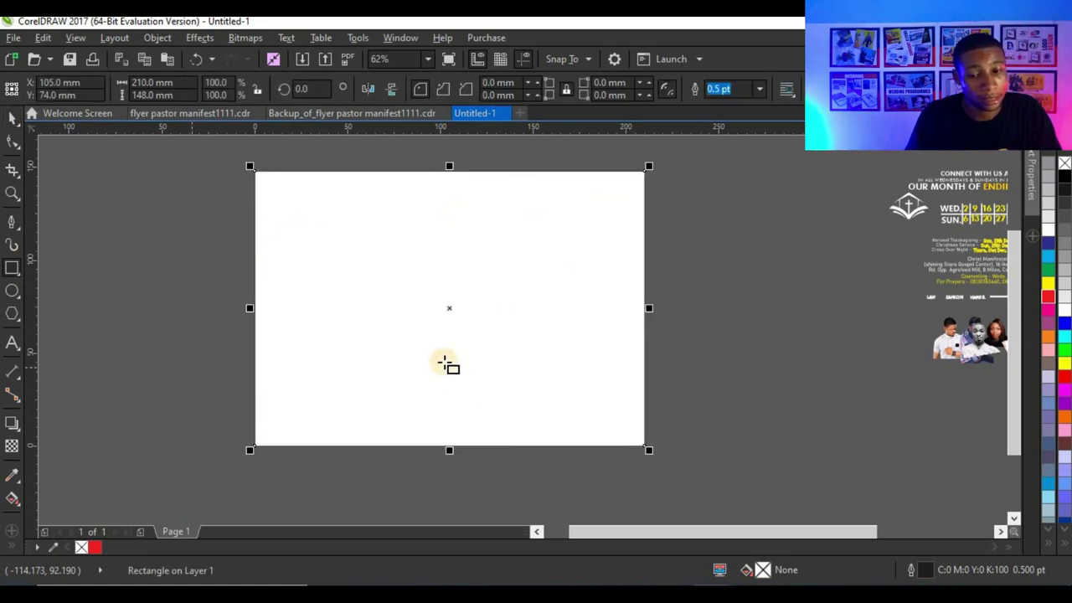
right_click(1064, 164)
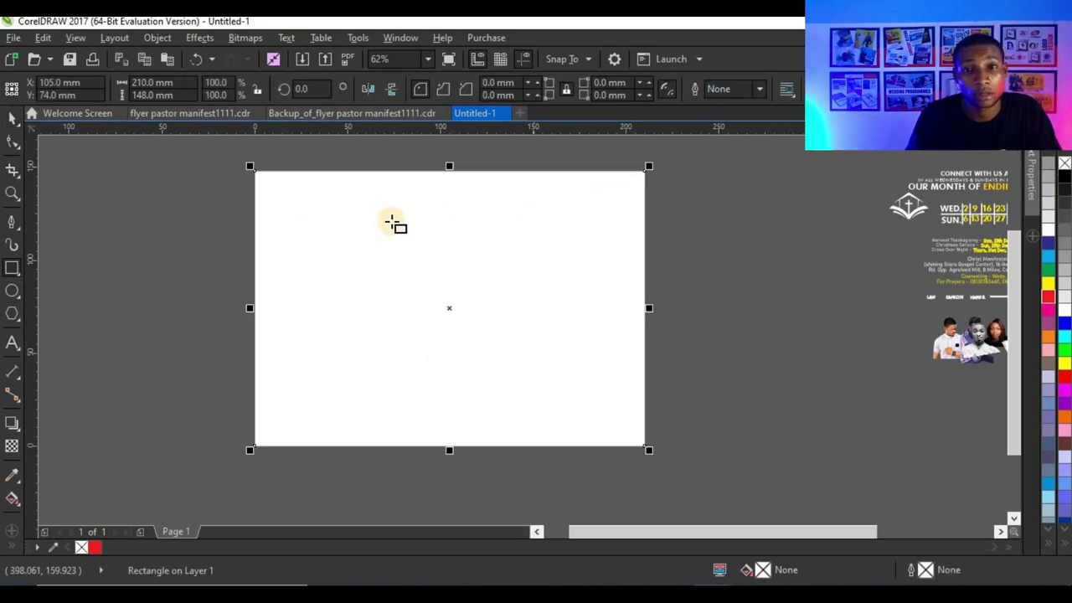
left_click(13, 122)
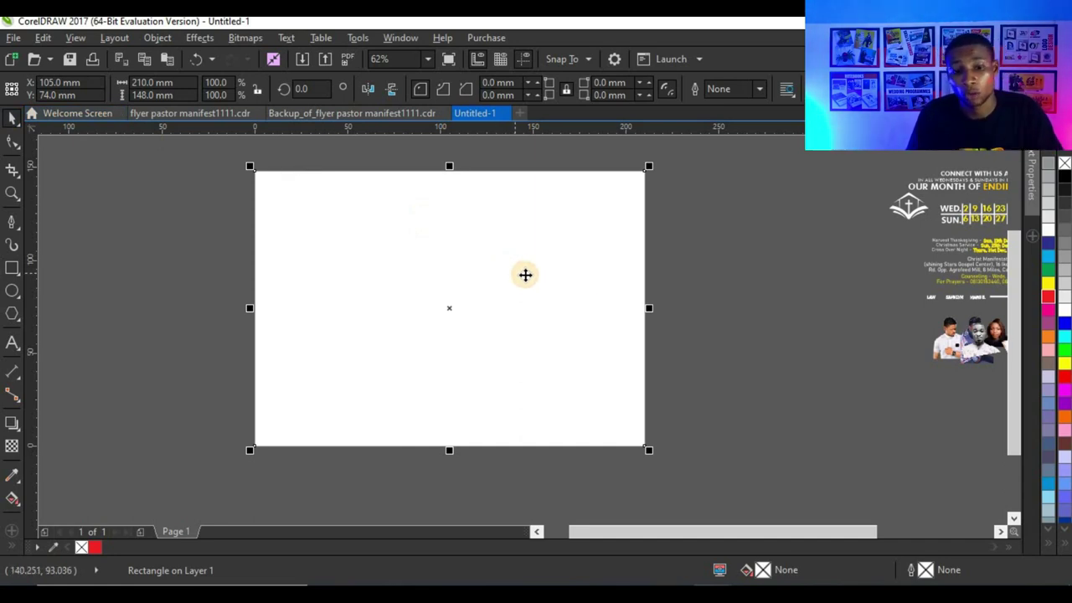
Fill the page-sized rectangle with red (C0 M100 Y100 K0)
scroll(712, 289, "down", 2)
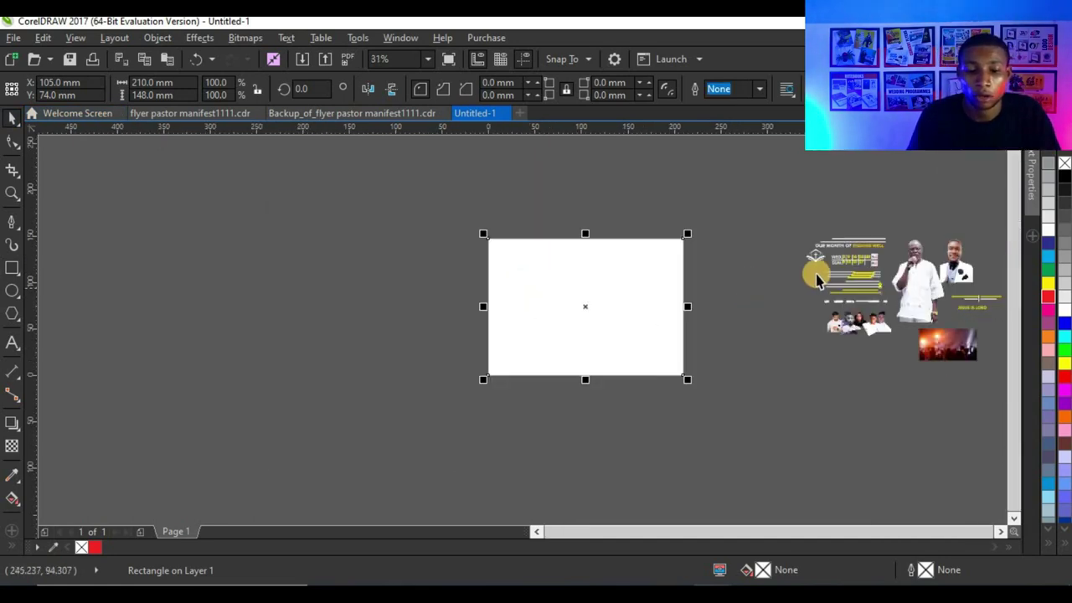
left_click(1048, 543)
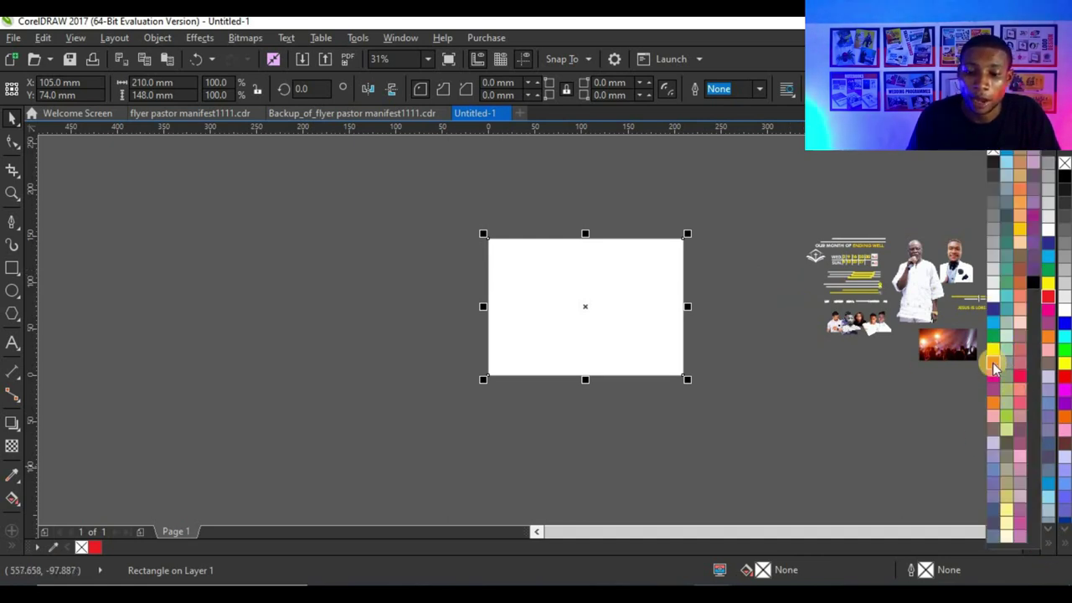
left_click(993, 369)
left_click(790, 323)
Move the concert crowd photo out of the group of assets to the empty space beside the red rectangle
scroll(659, 281, "down", 1)
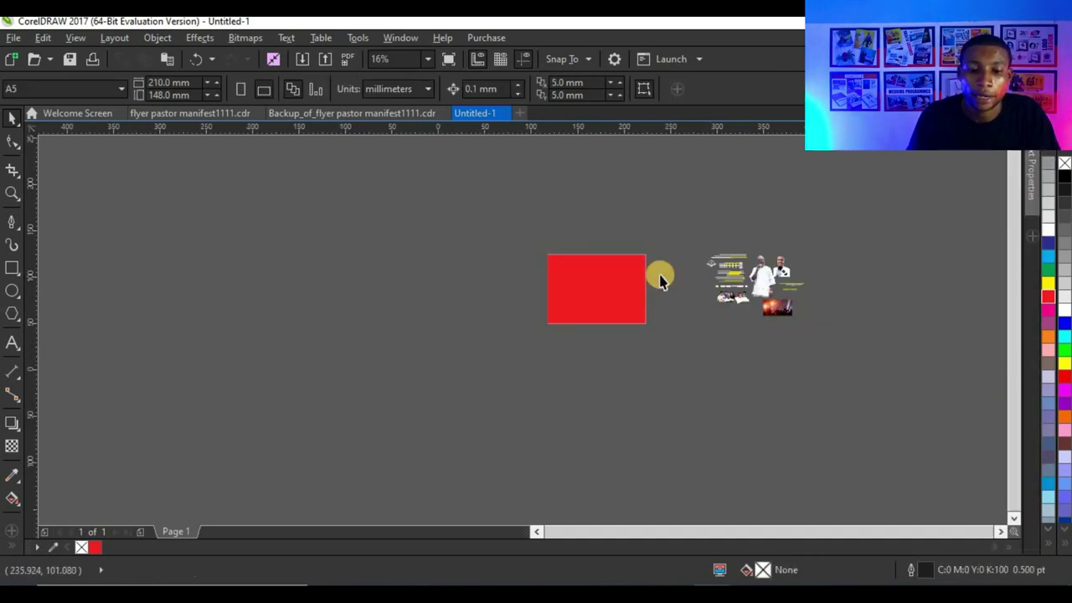
scroll(660, 280, "up", 1)
left_click(908, 336)
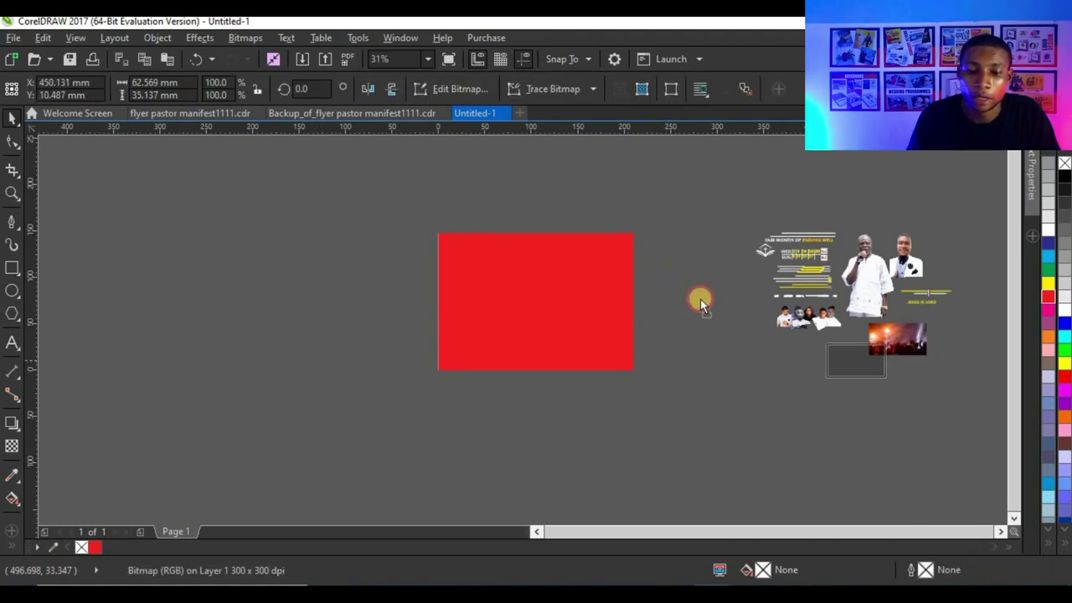
left_click_drag(700, 299, 694, 287)
scroll(766, 307, "up", 2)
scroll(765, 307, "down", 2)
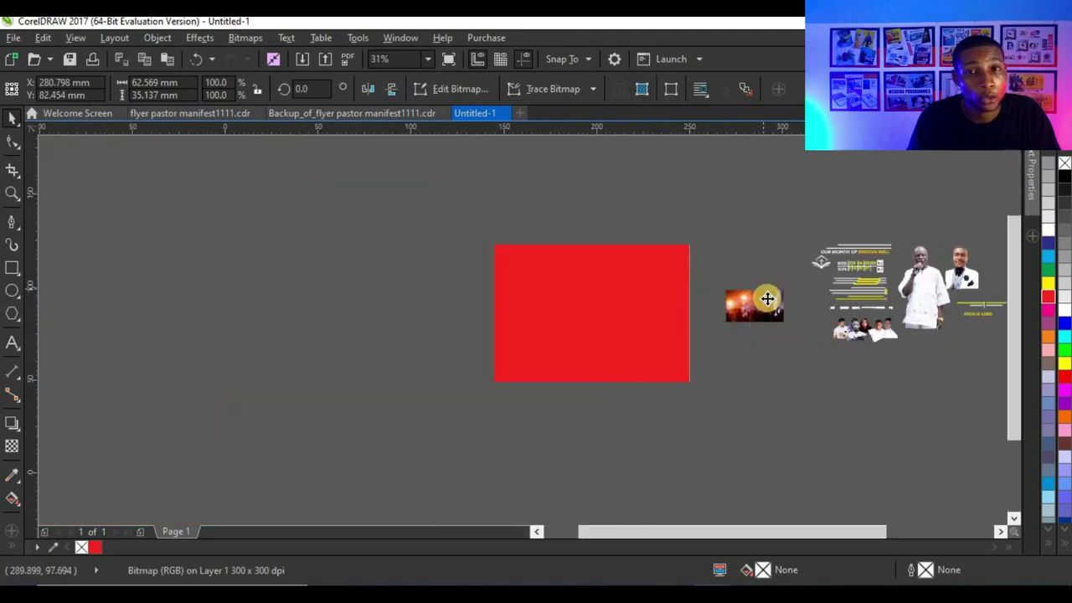
scroll(767, 299, "up", 1)
left_click_drag(766, 299, 514, 299)
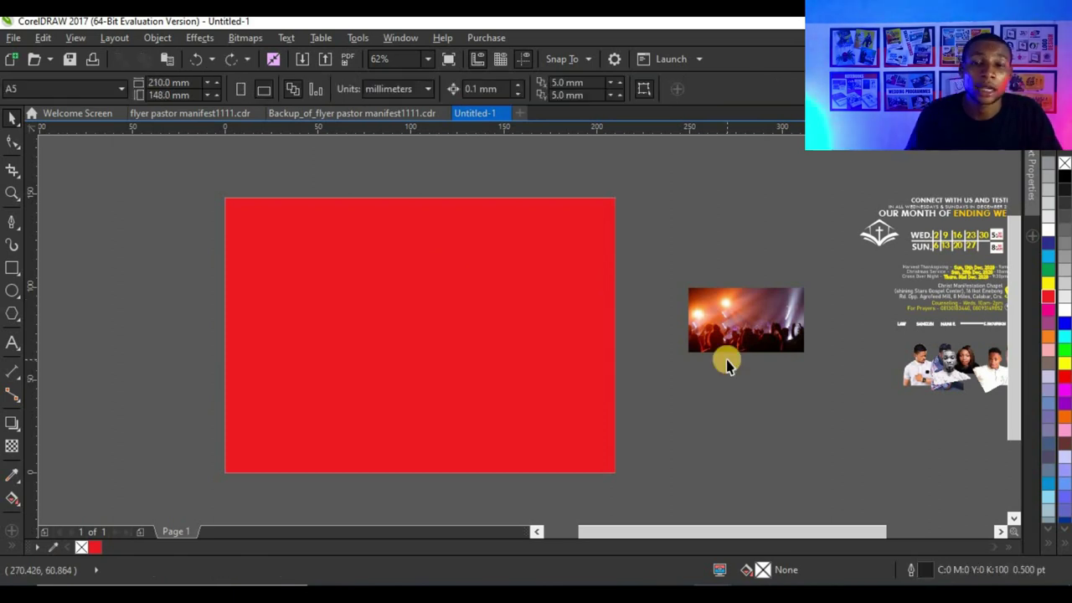
PowerClip the concert crowd photo inside the red rectangle
left_click(733, 322)
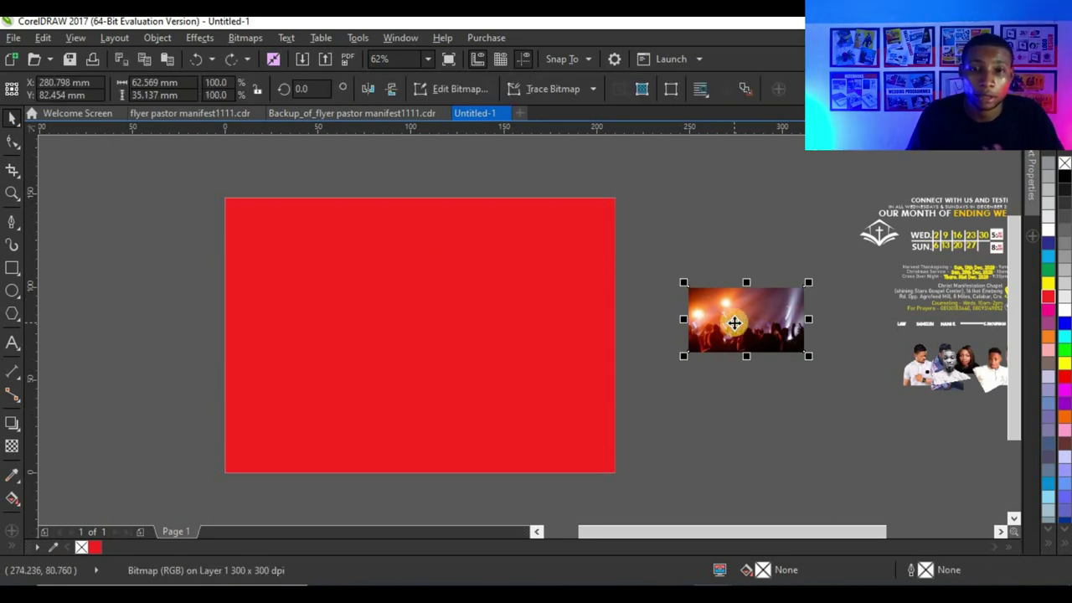
right_click(733, 322)
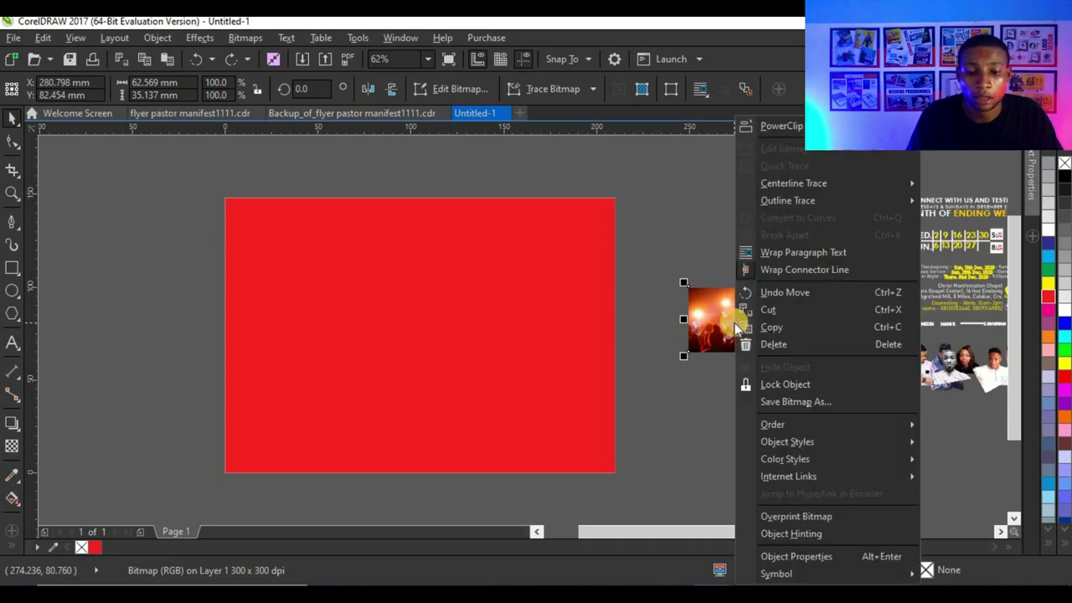
left_click(786, 127)
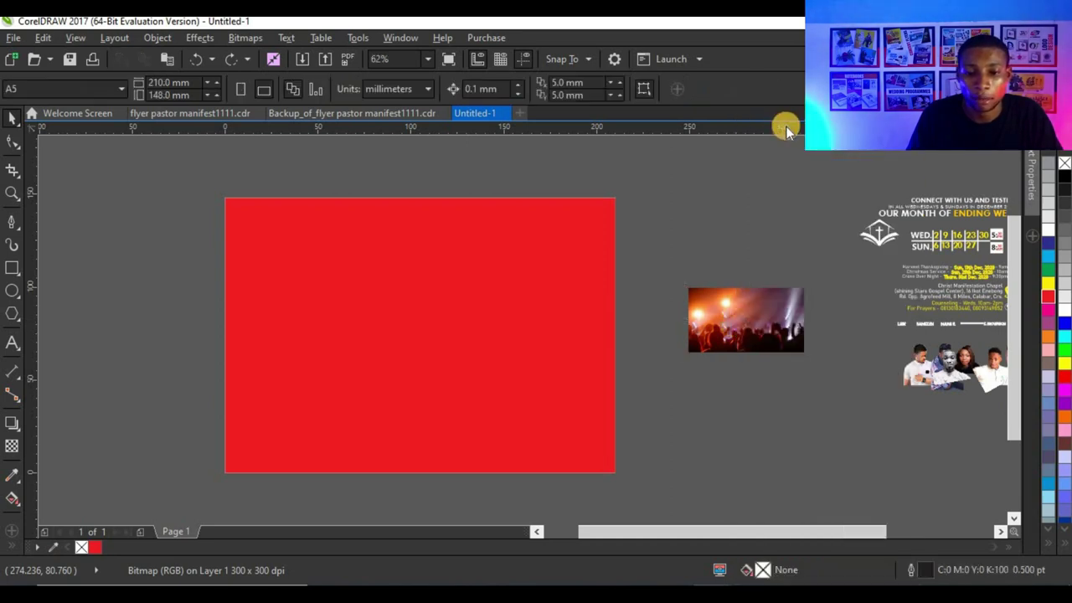
left_click(352, 288)
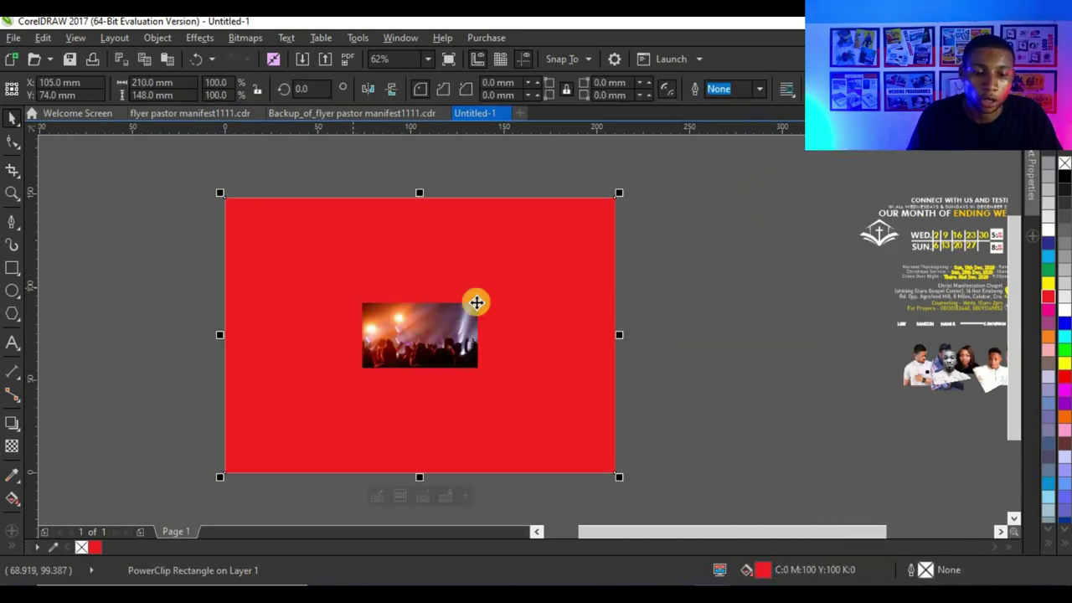
scroll(430, 315, "down", 1)
scroll(452, 312, "up", 1)
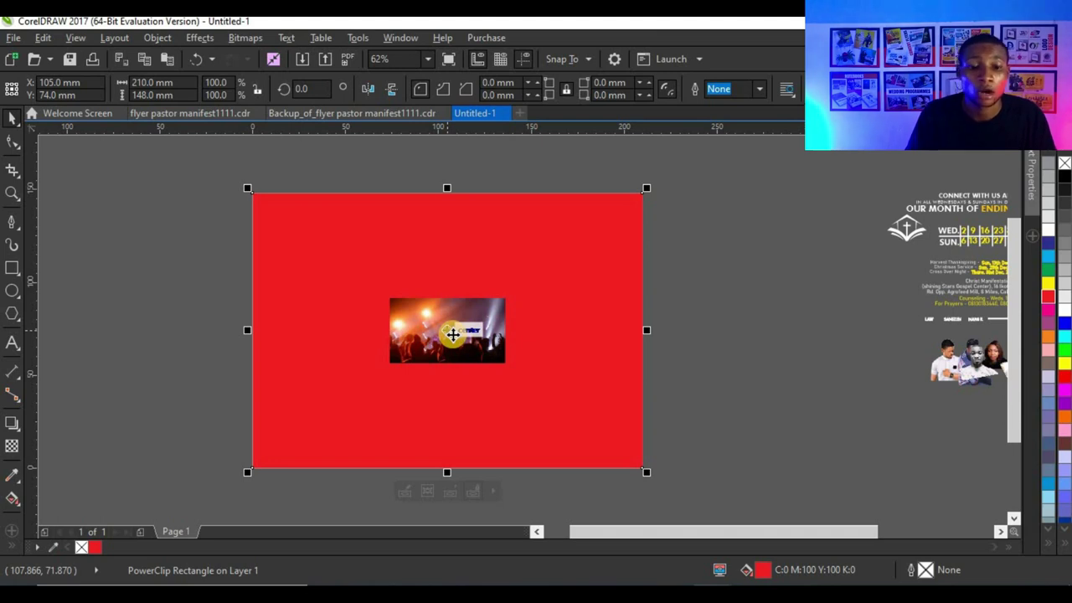
Enlarge the clipped crowd photo to about 177 mm wide and shift it over the rectangle's upper-left corner
left_click(452, 334, "ctrl")
left_click_drag(469, 343, 540, 391)
left_click_drag(434, 327, 389, 310)
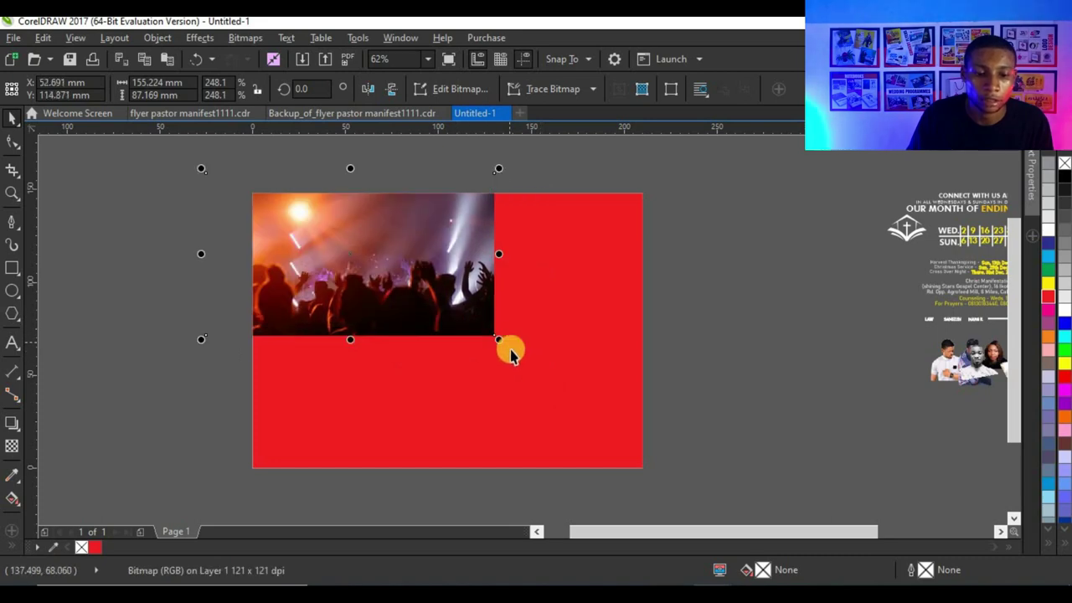
left_click_drag(500, 343, 524, 357)
left_click_drag(438, 329, 429, 324)
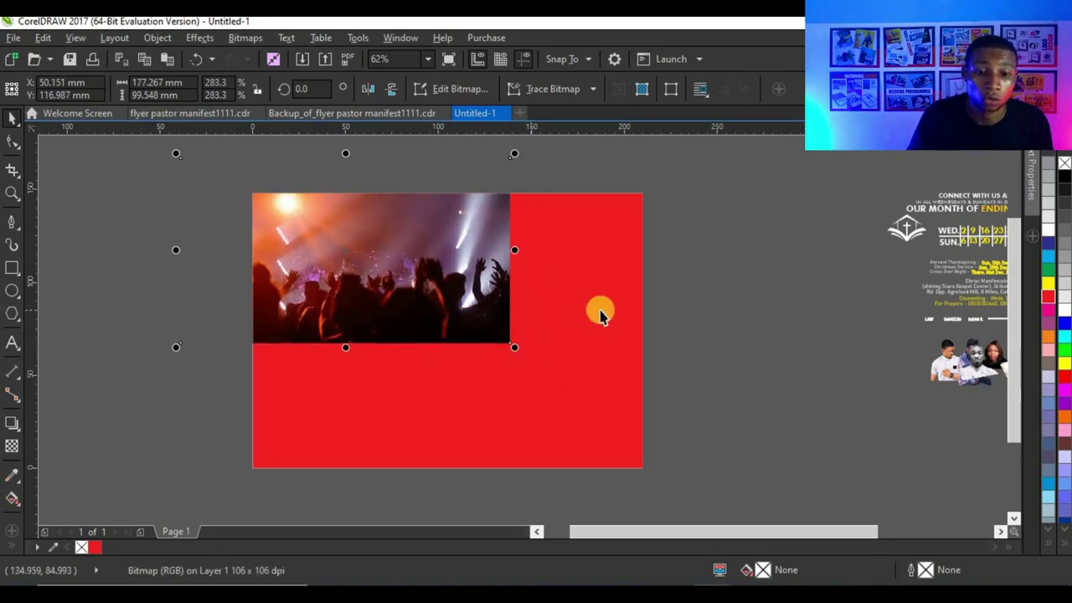
Open the red rectangle's PowerClip contents for editing and nudge the crowd photo slightly upward
left_click(542, 302)
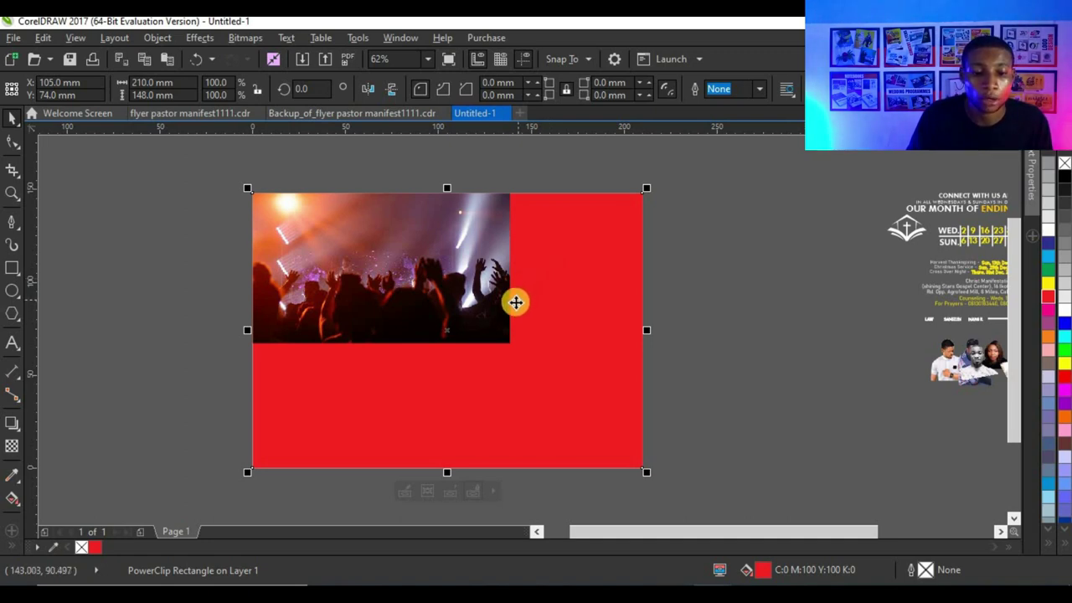
left_click(682, 279)
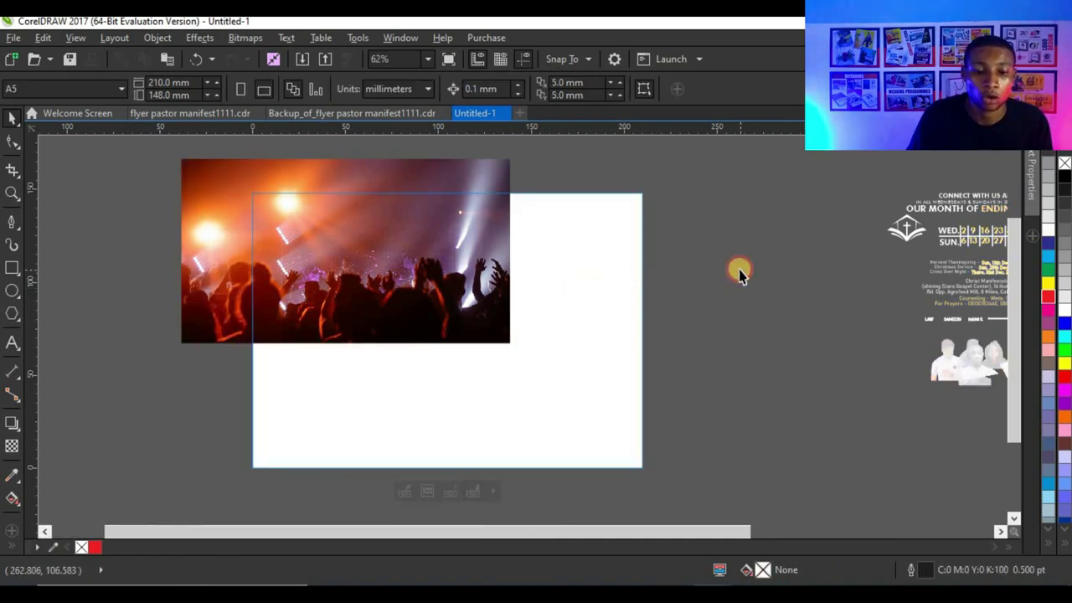
left_click(450, 460)
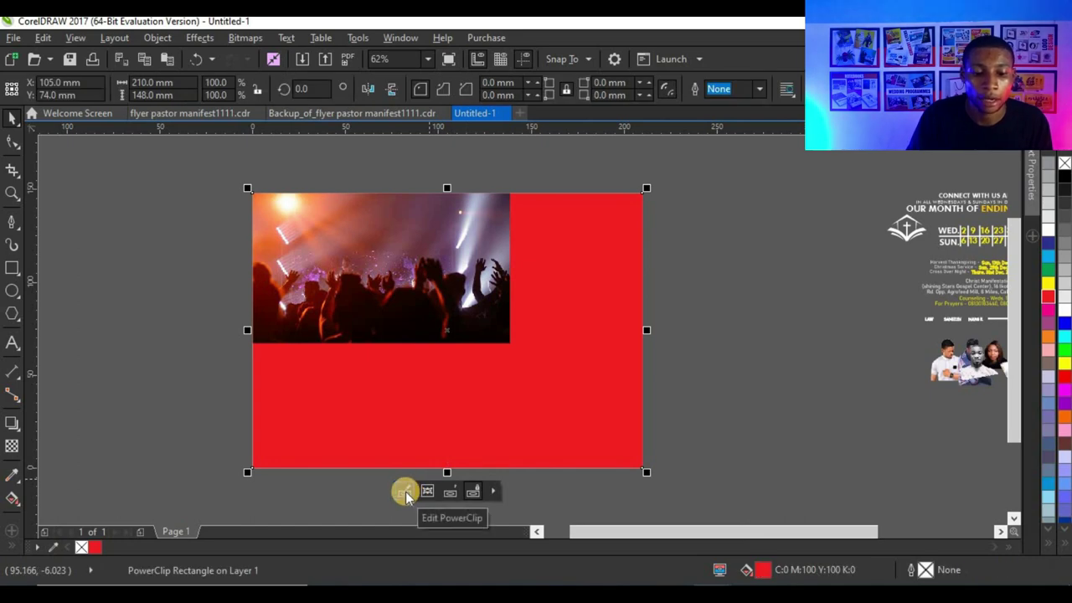
left_click(405, 491)
left_click(471, 304)
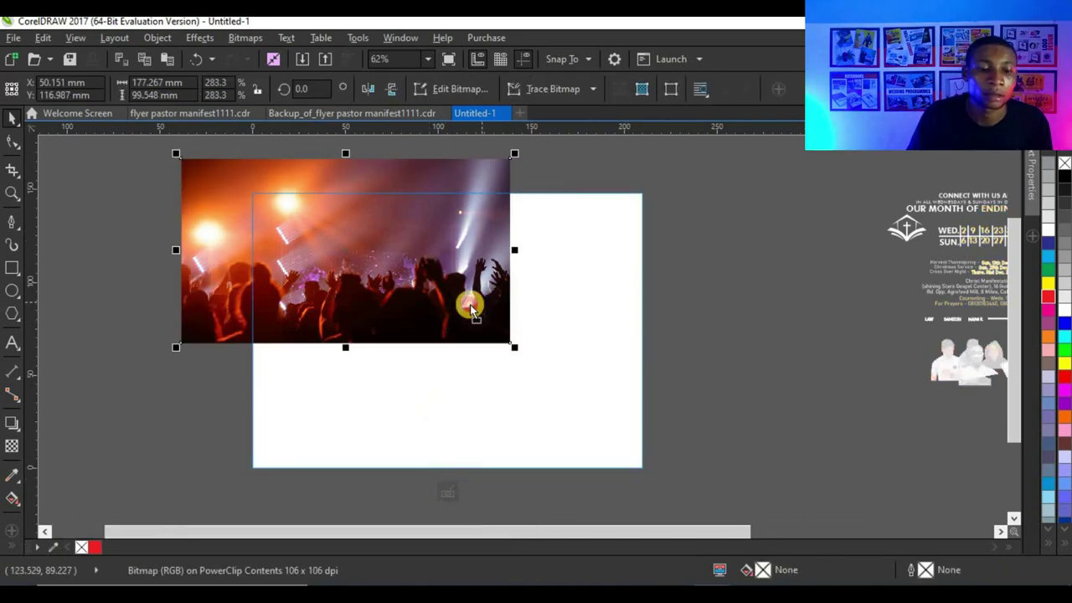
left_click_drag(474, 306, 486, 302)
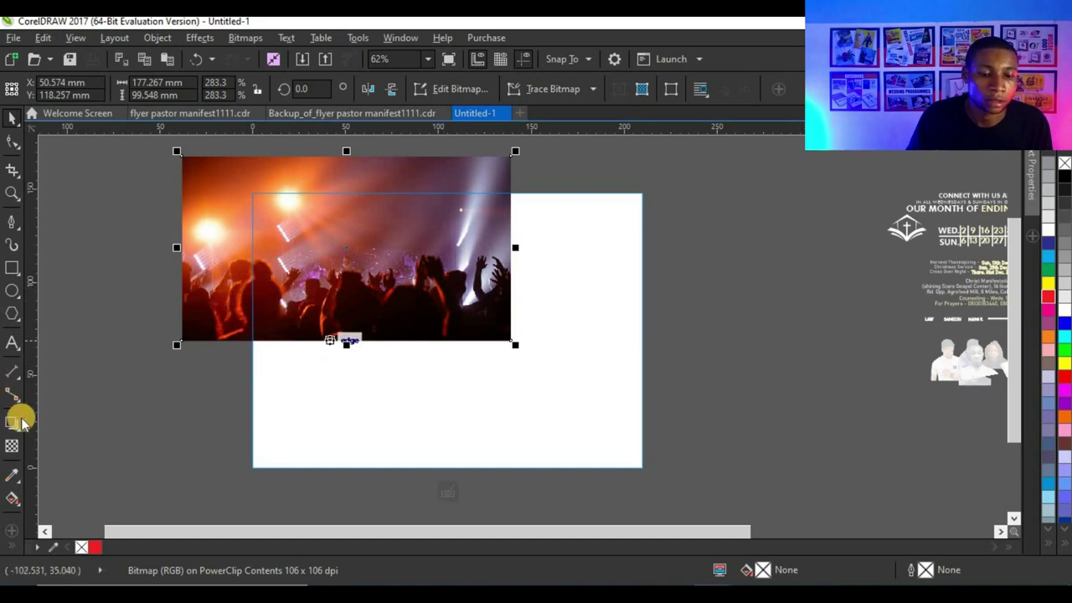
Apply a horizontal linear transparency that fades out the crowd photo's right side, starting near the raised hands
left_click(12, 446)
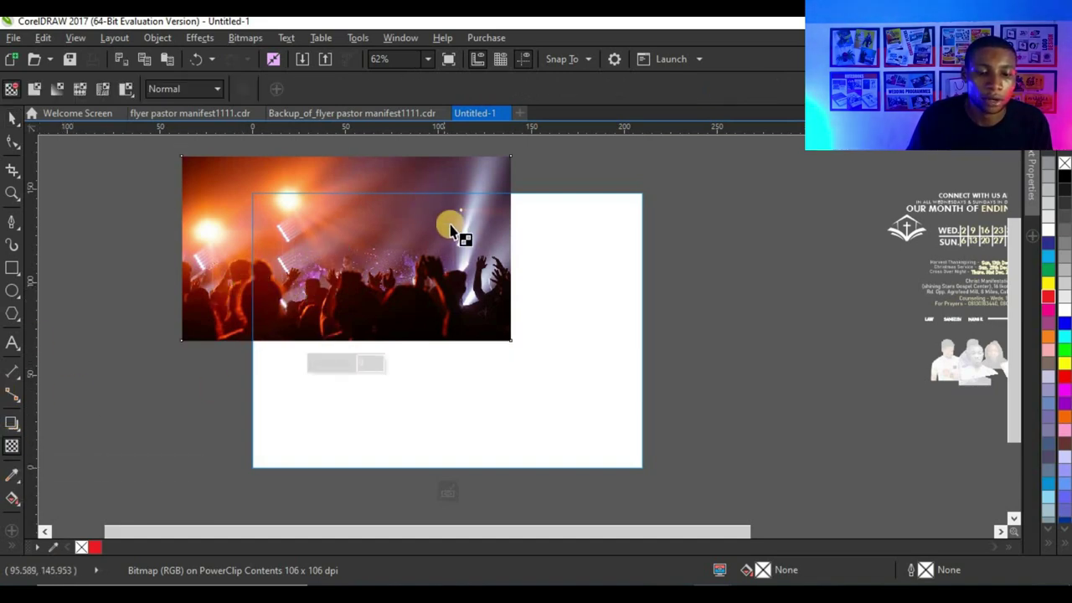
scroll(450, 225, "up", 2)
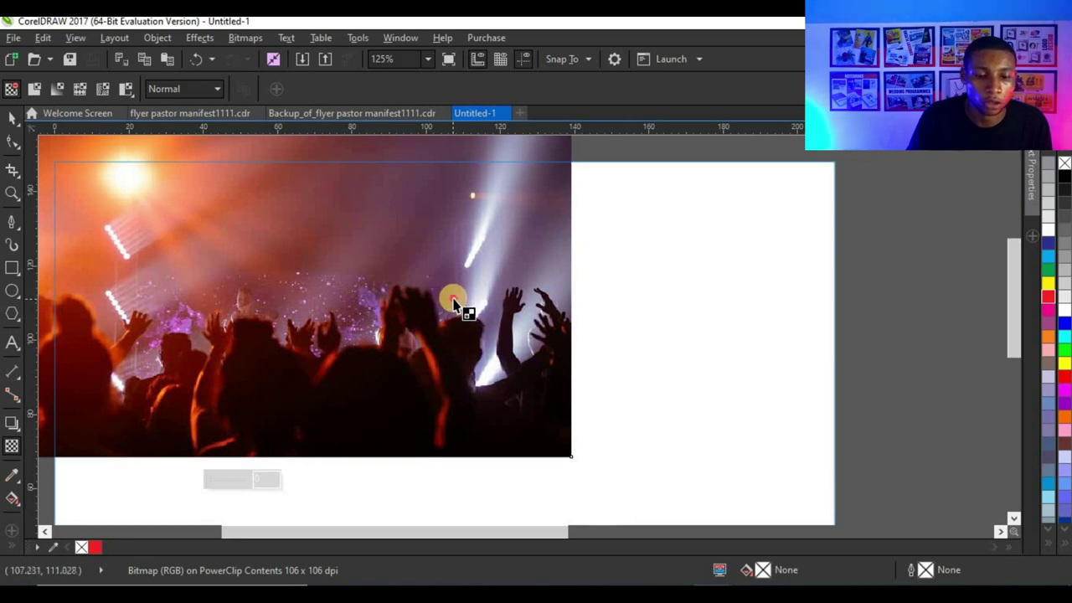
left_click_drag(452, 304, 480, 308)
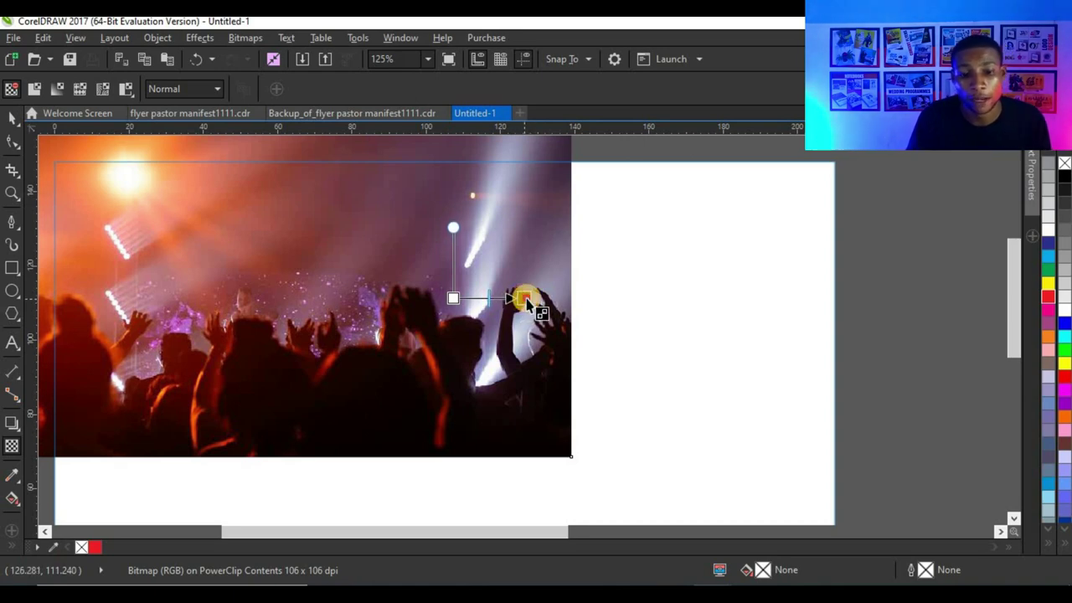
mouse_move(526, 301)
left_mouse_down()
mouse_move(514, 299)
mouse_move(508, 381)
mouse_move(538, 360)
mouse_move(559, 270)
mouse_move(539, 251)
mouse_move(515, 301)
mouse_move(541, 300)
mouse_move(353, 302)
mouse_move(544, 305)
left_mouse_up()
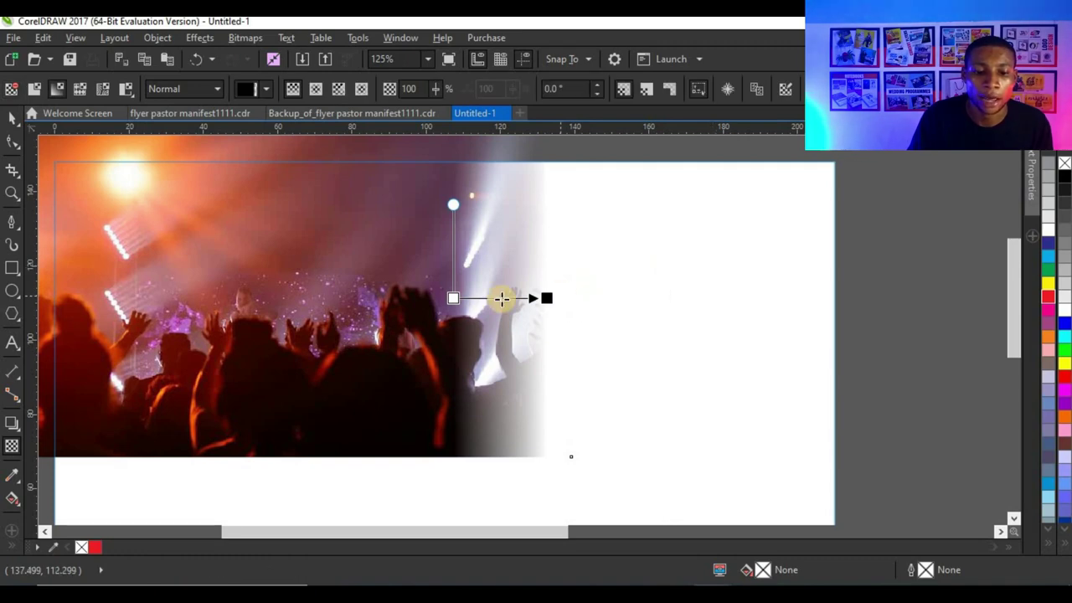
left_click_drag(453, 300, 403, 298)
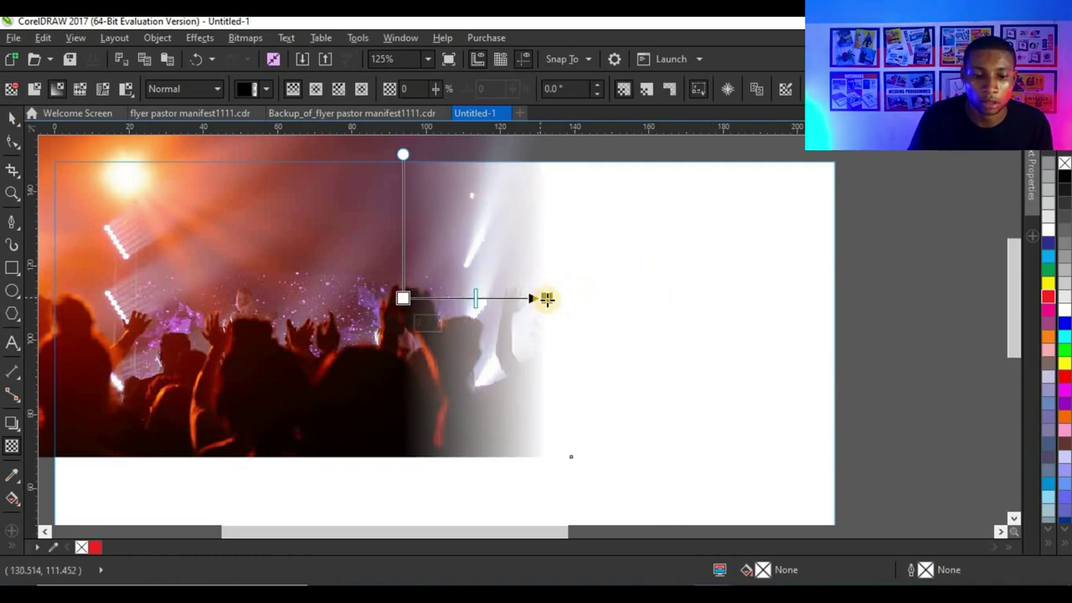
left_click(10, 119)
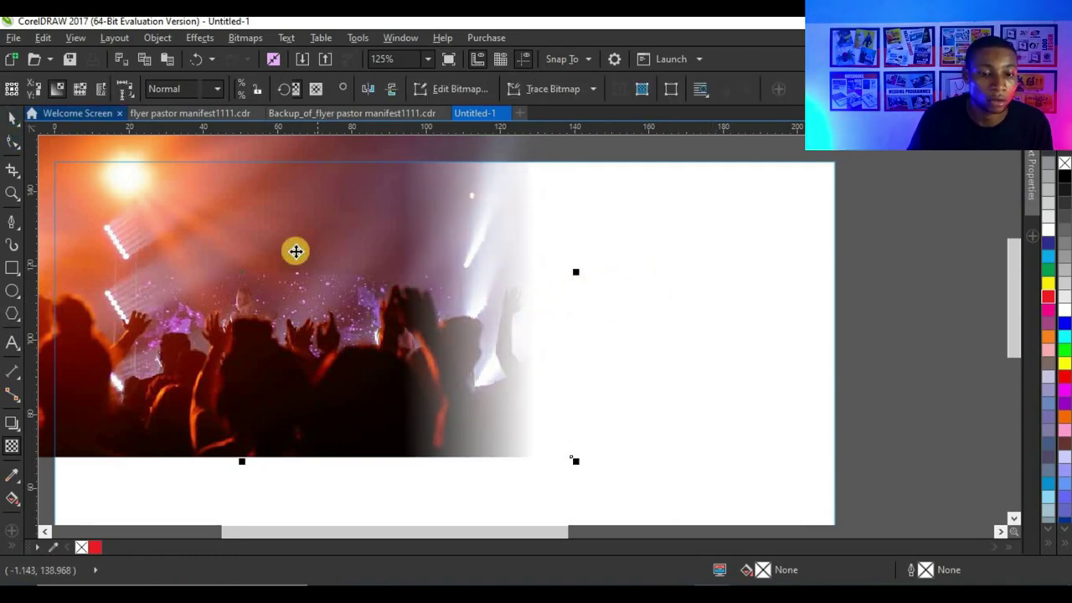
Duplicate the faded crowd photo to the right of the original and mirror the copy horizontally
scroll(294, 251, "down", 2)
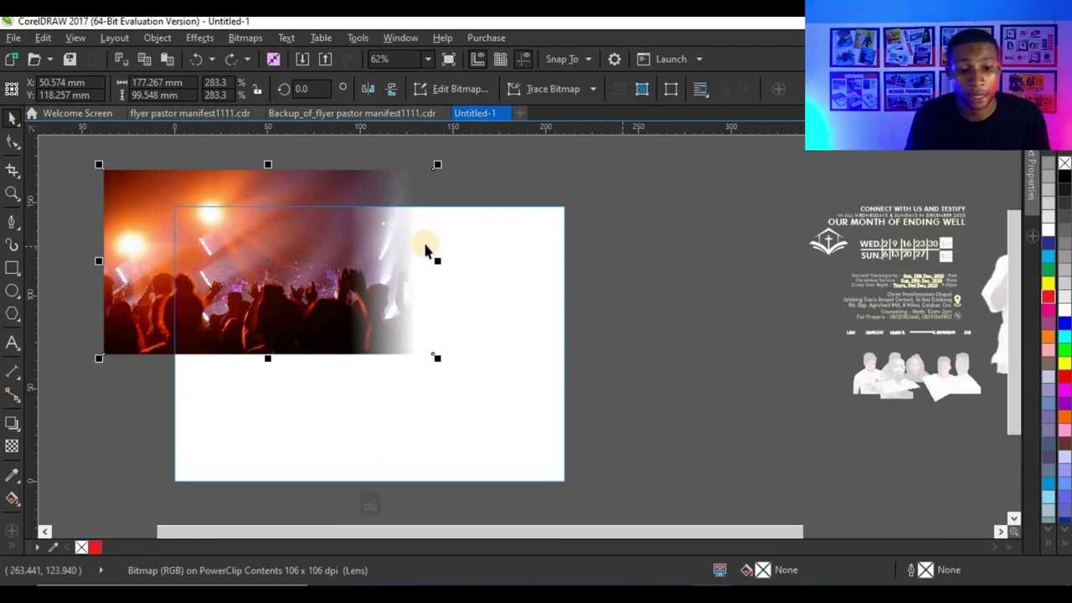
scroll(332, 224, "up", 2)
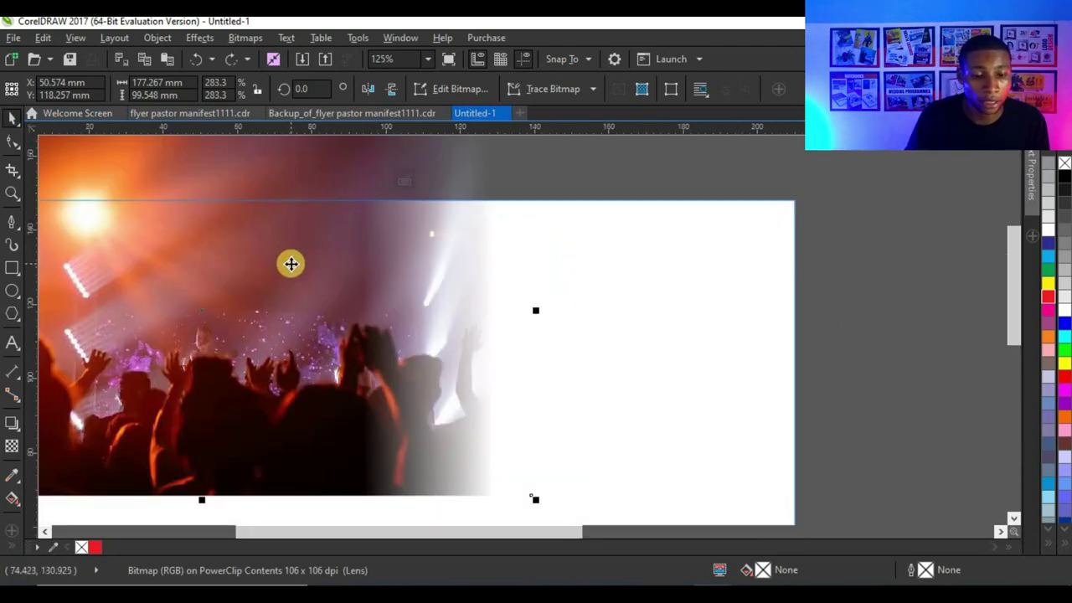
scroll(276, 268, "down", 4)
scroll(243, 260, "up", 2)
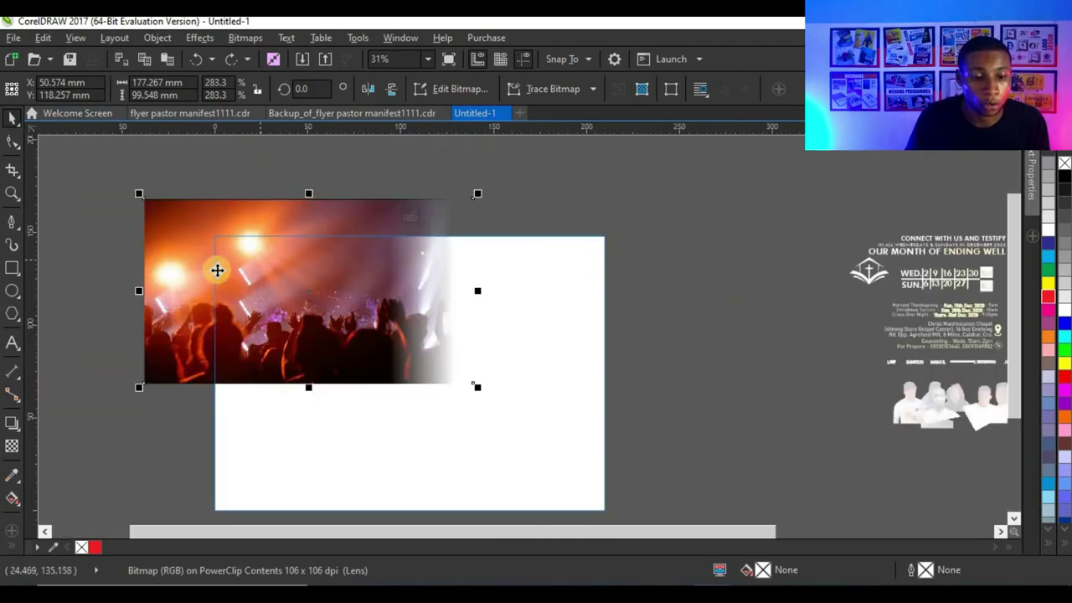
left_click_drag(217, 270, 622, 261)
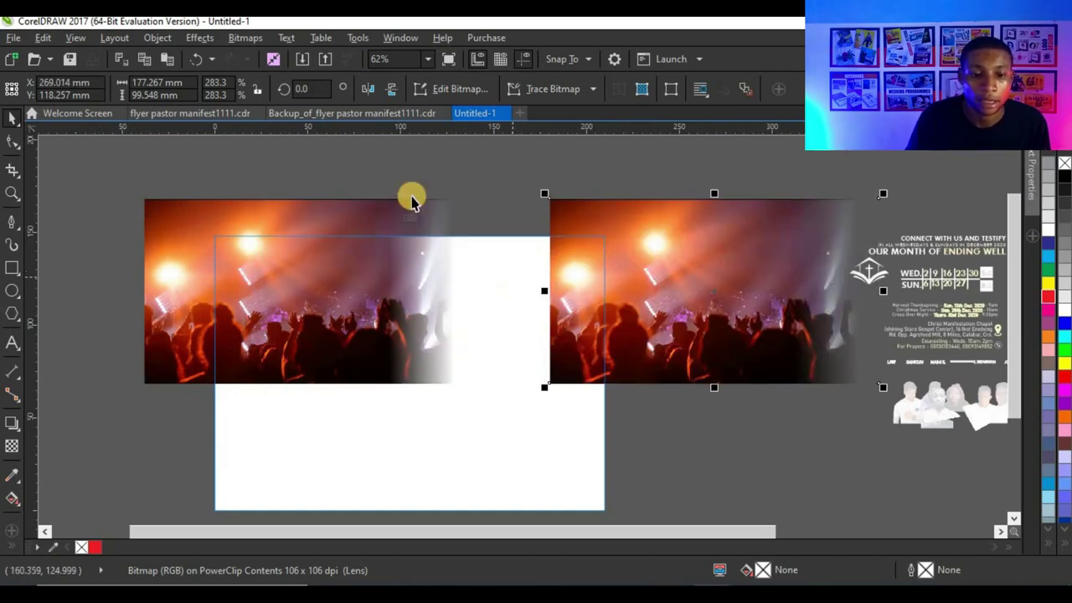
left_click(365, 89)
Overlap the mirrored copy's faded edge with the original's and enlarge the copy to about 187 mm wide
left_click_drag(741, 268, 647, 287)
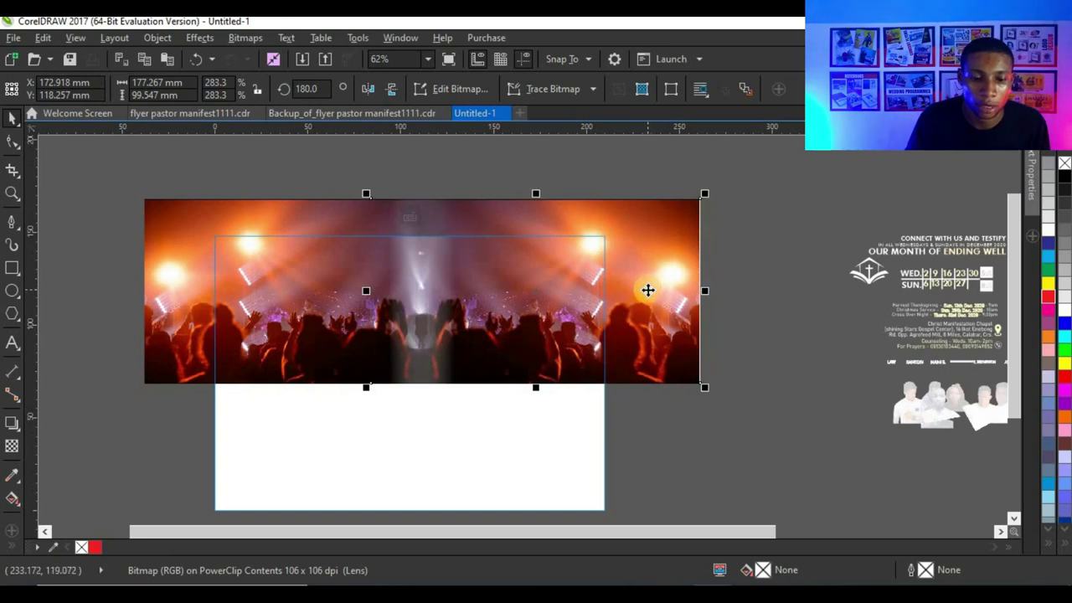
left_click_drag(708, 193, 739, 137)
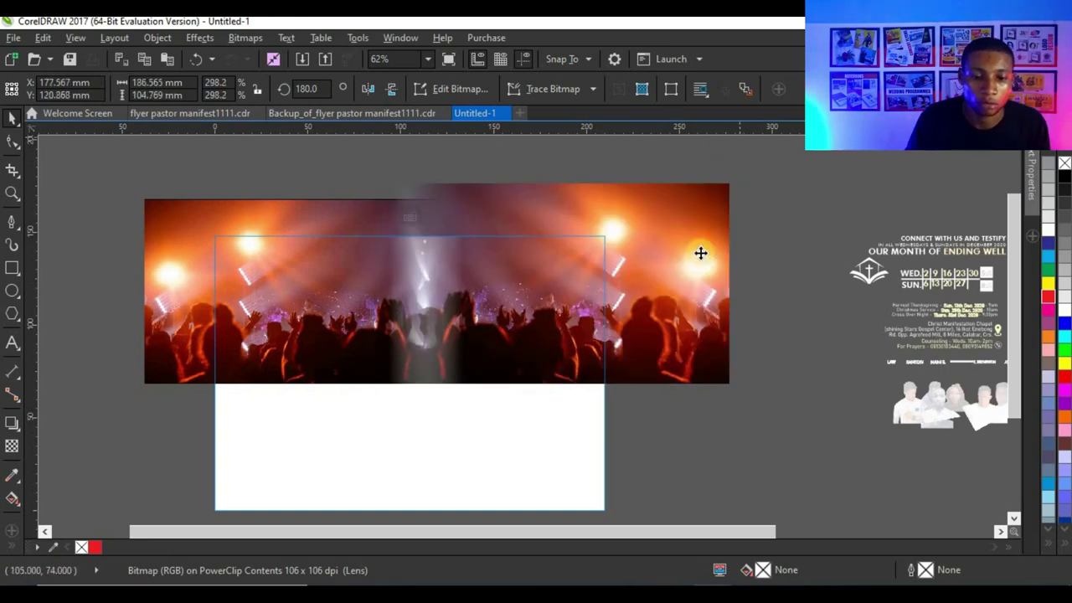
Enlarge the mirrored crowd photo to about 193 mm wide and shift it left, deepening its overlap with the original
left_click_drag(663, 313, 626, 338)
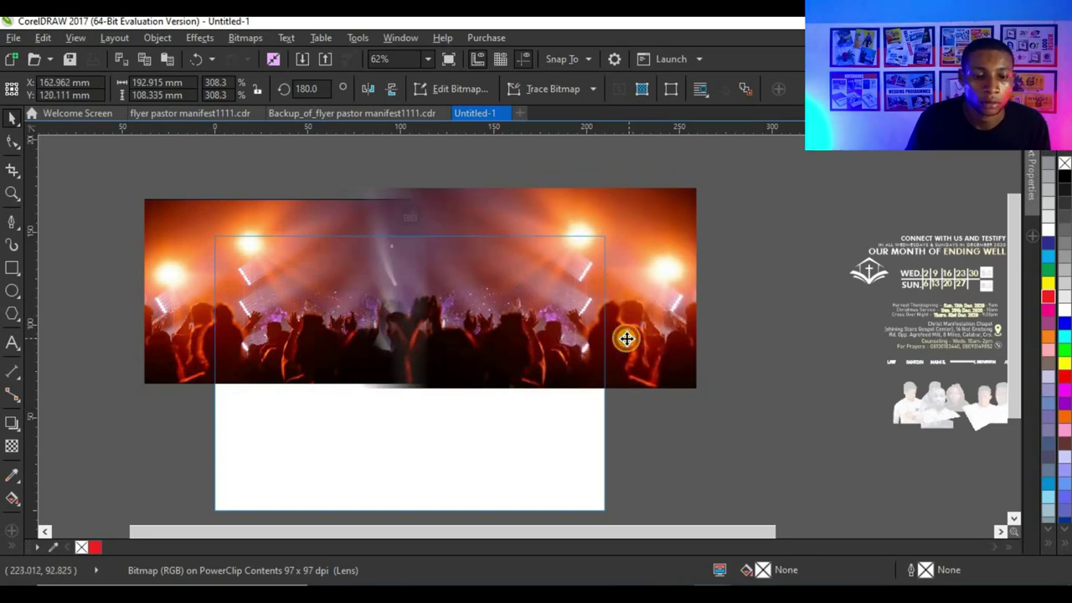
left_click(616, 345)
left_click(630, 318)
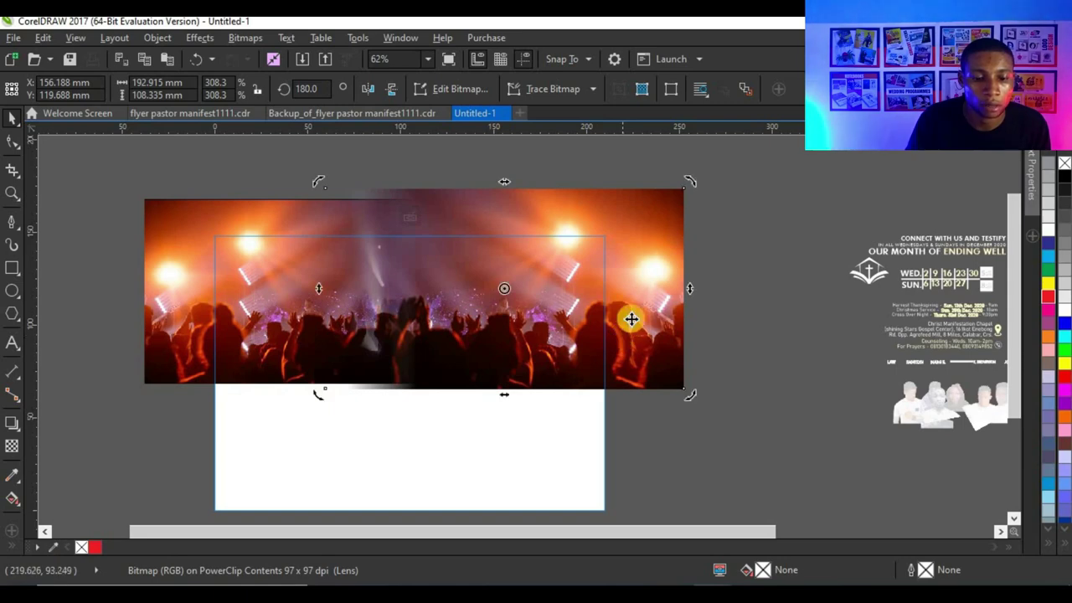
left_click(704, 265)
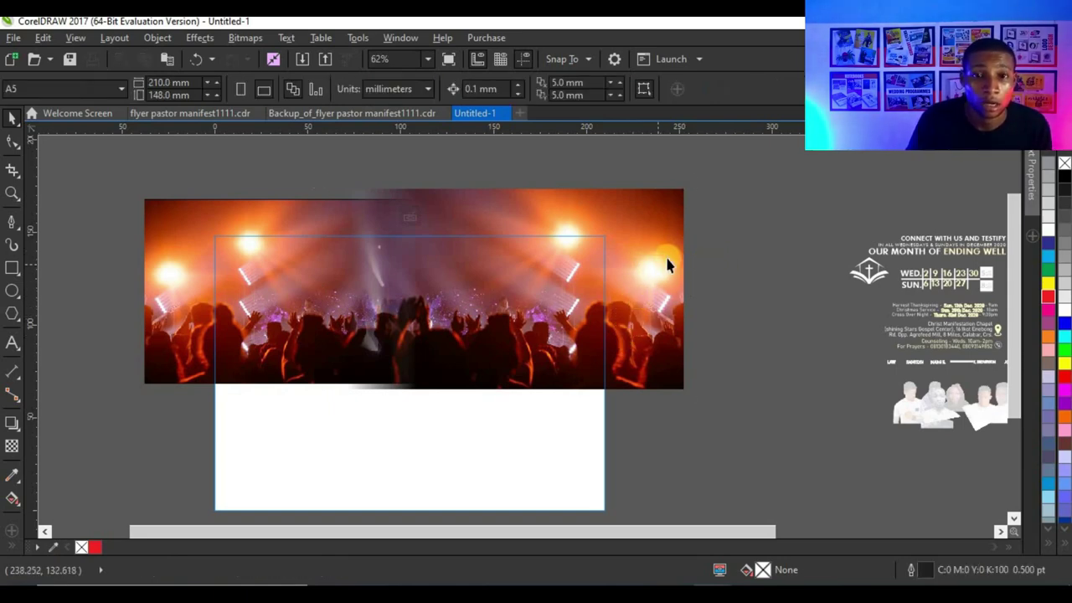
Convert both crowd photos together into a single RGB Color (24-bit) bitmap at 300 dpi with a transparent background
left_click(550, 249)
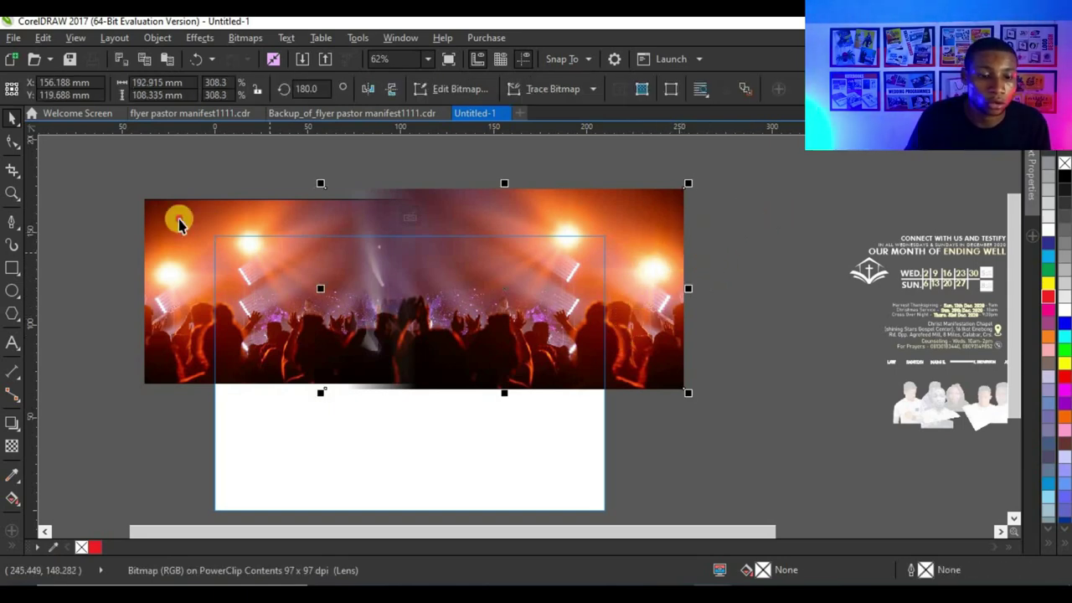
left_click(221, 206, "shift")
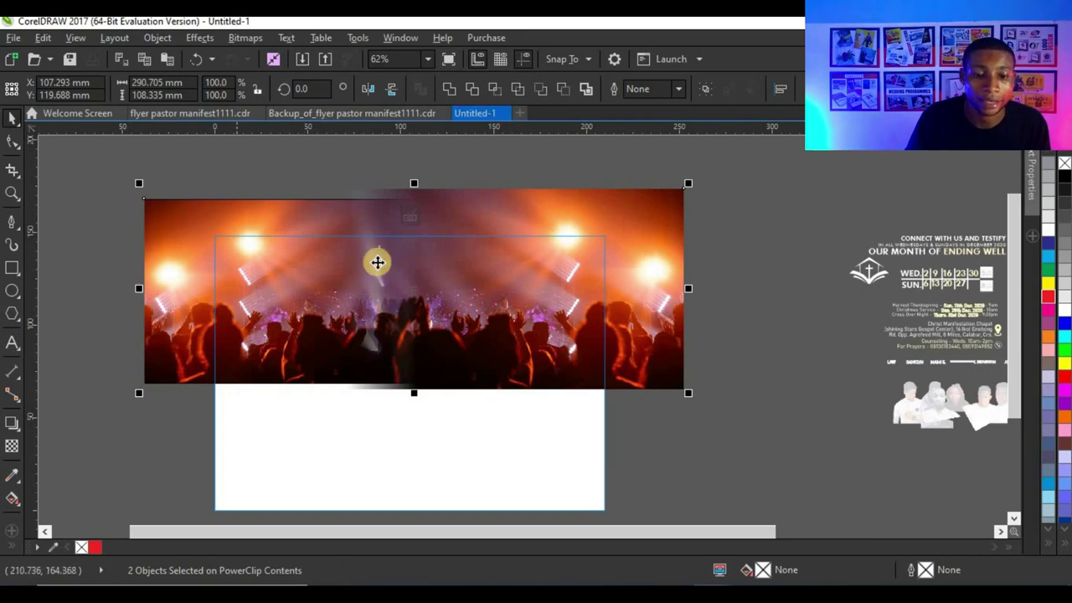
left_click(242, 38)
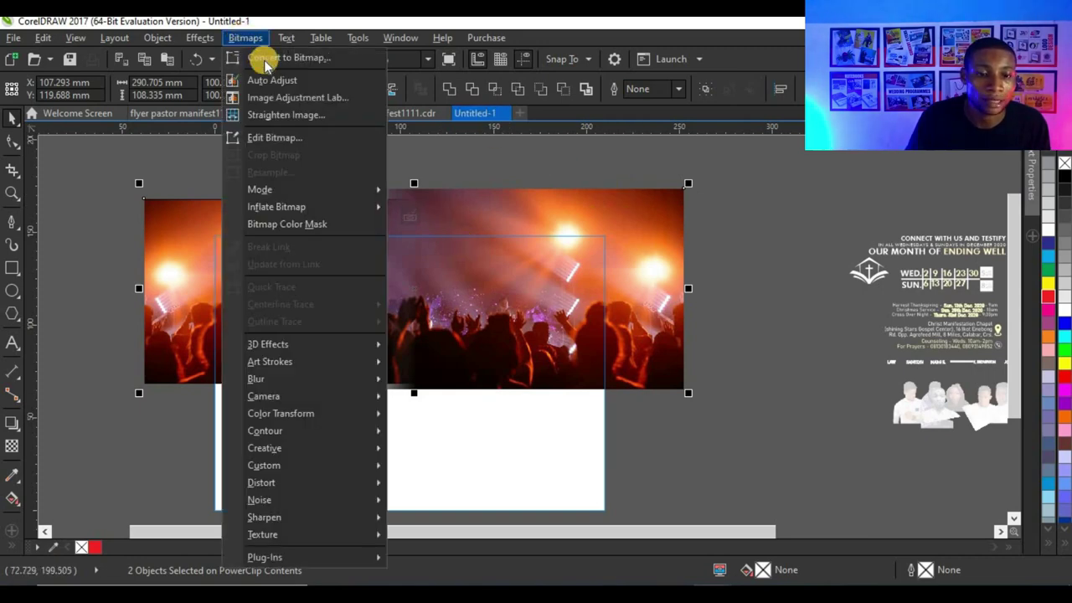
left_click(276, 57)
left_click(552, 264)
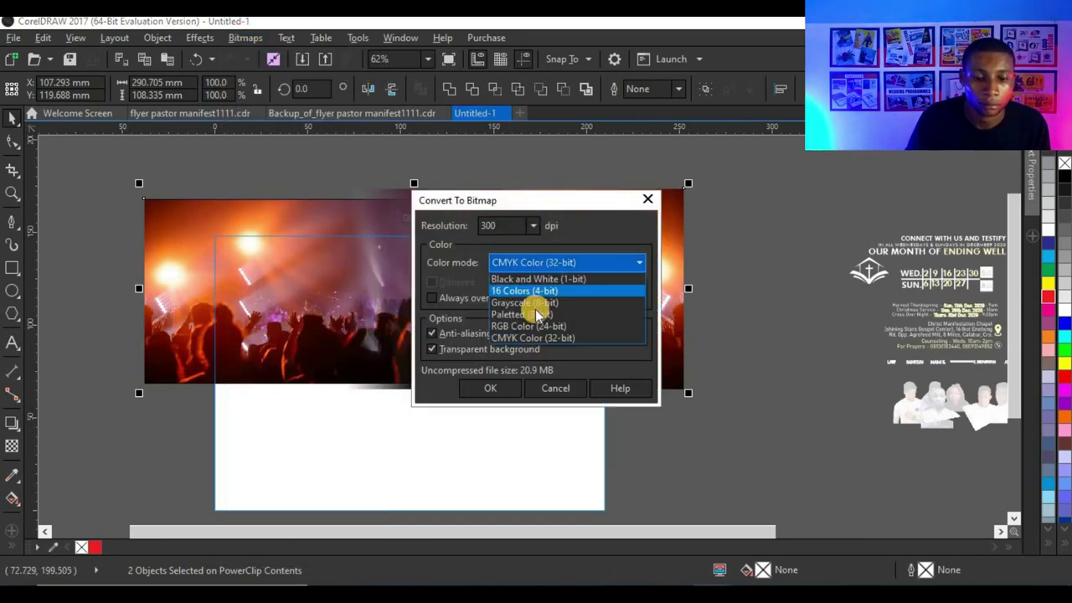
left_click(514, 326)
left_click(490, 387)
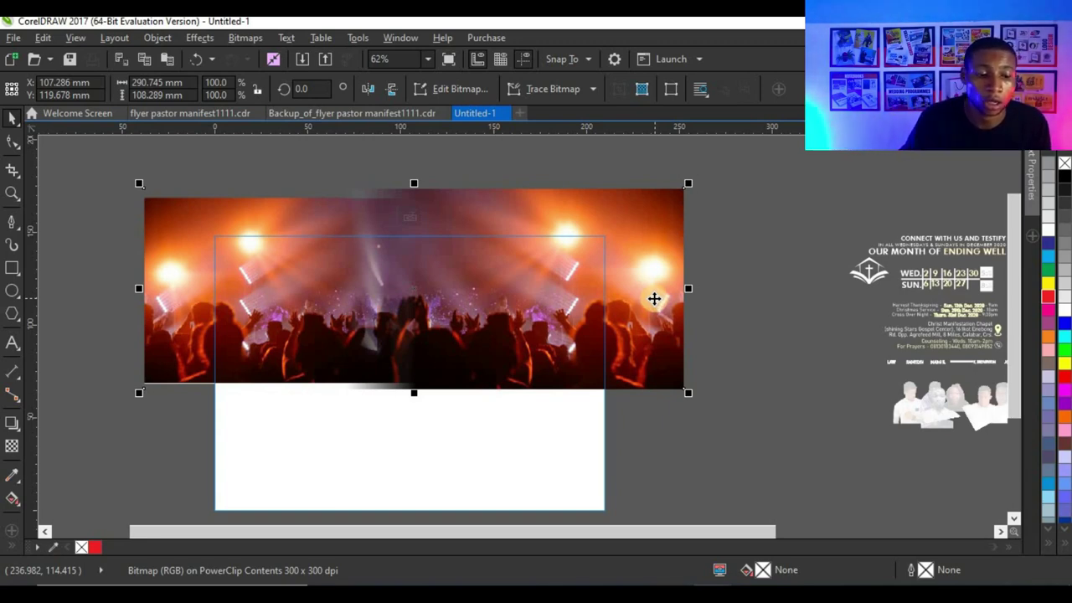
Fade out the merged photo's lower edge with a vertical linear transparency starting at the crowd's heads, and finish editing the PowerClip
left_click(13, 450)
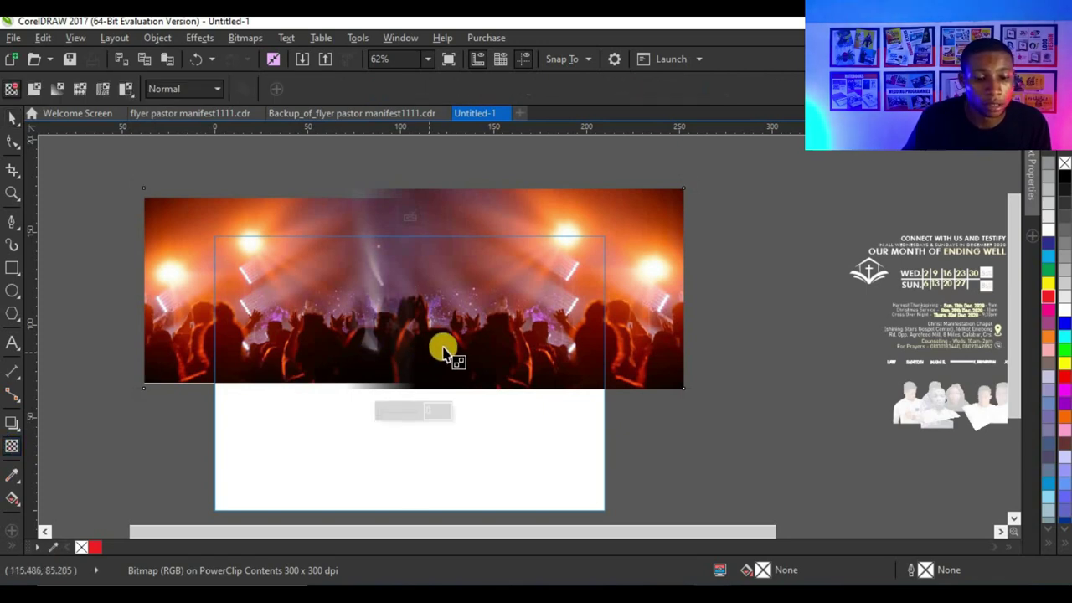
left_click_drag(453, 316, 454, 362)
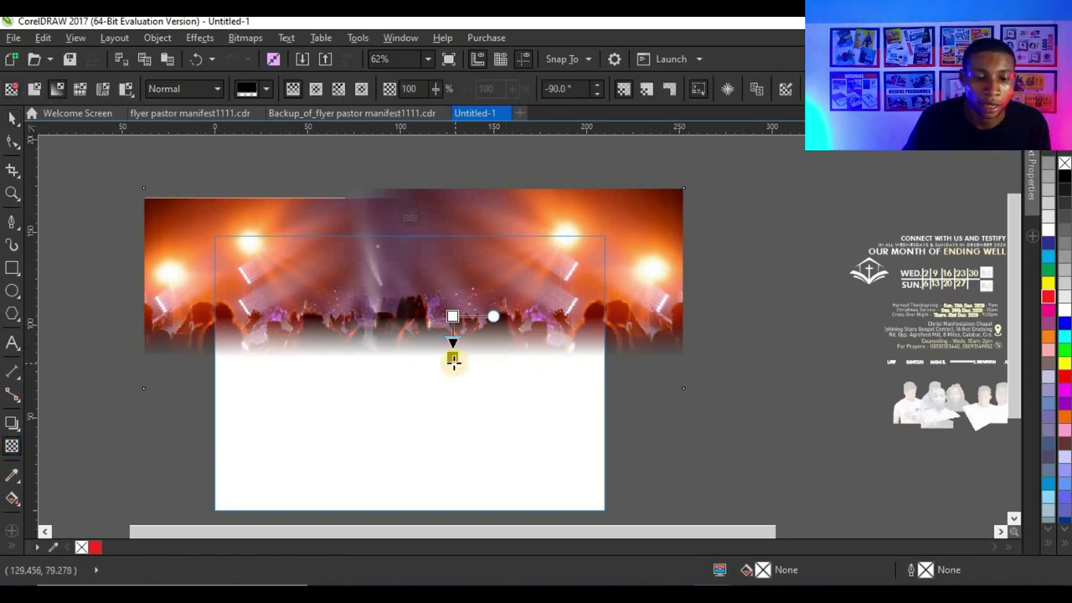
left_click(12, 118)
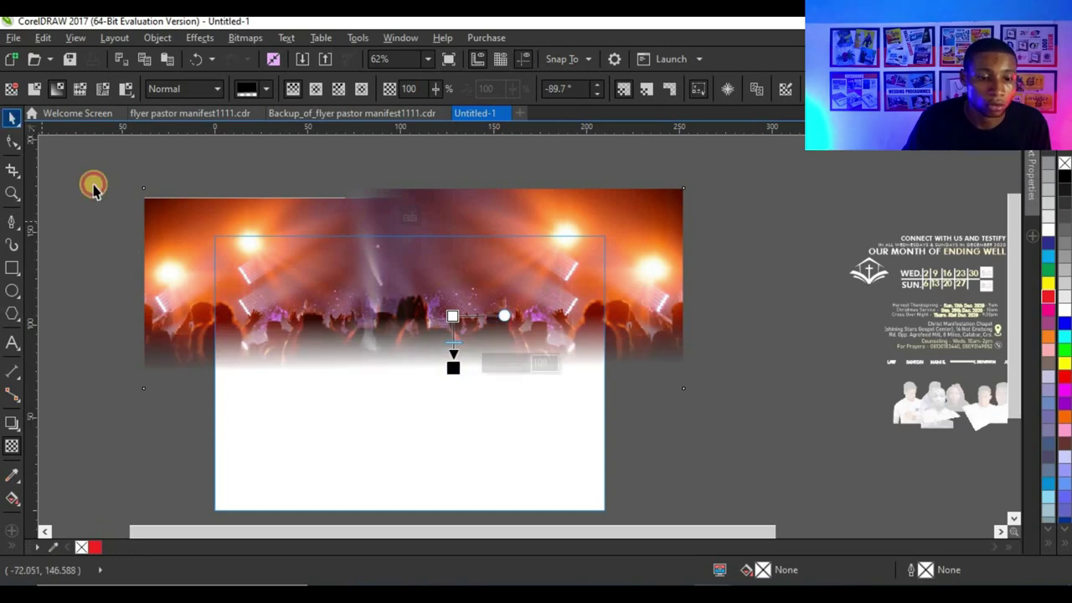
left_click(94, 189, "ctrl")
left_click(355, 283)
scroll(355, 283, "down", 3)
scroll(376, 277, "up", 3)
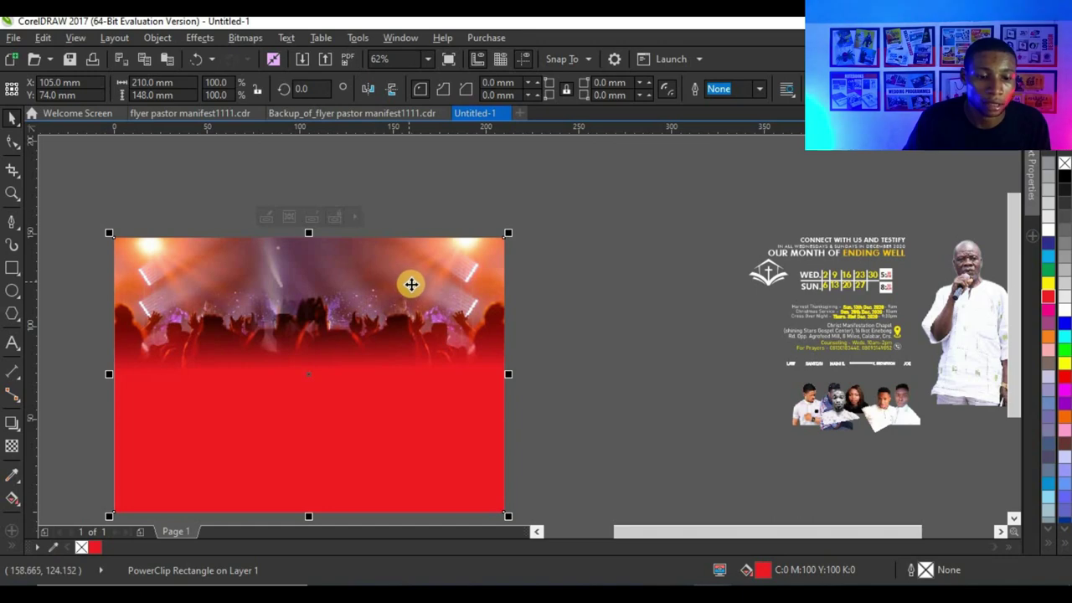
Select the crowd photo inside the PowerClip and extend its vertical transparency so the fade starts just above the page's top edge
scroll(411, 284, "down", 2)
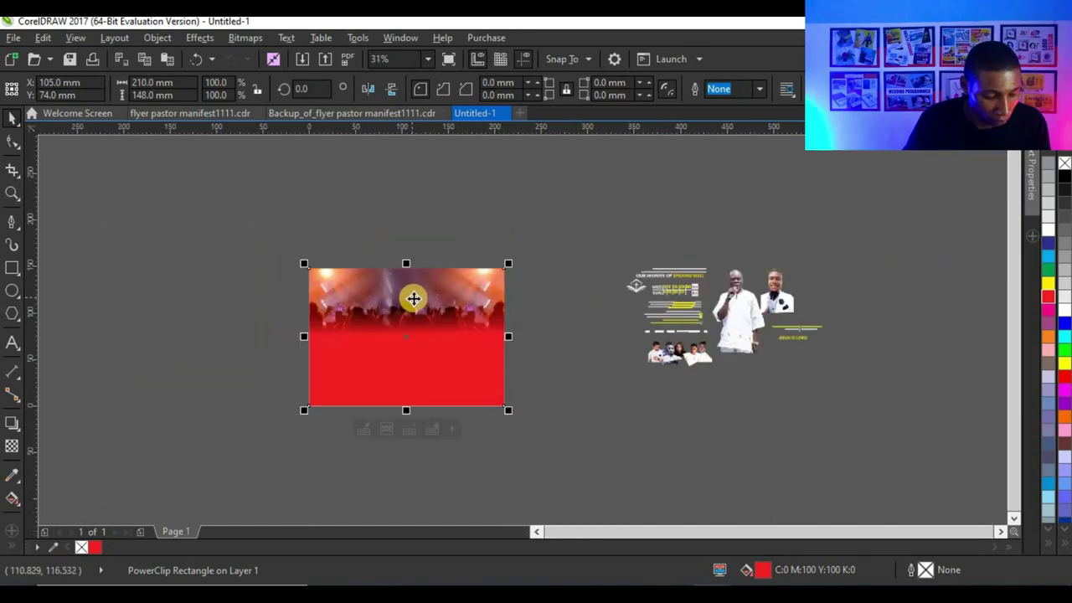
scroll(414, 298, "up", 2)
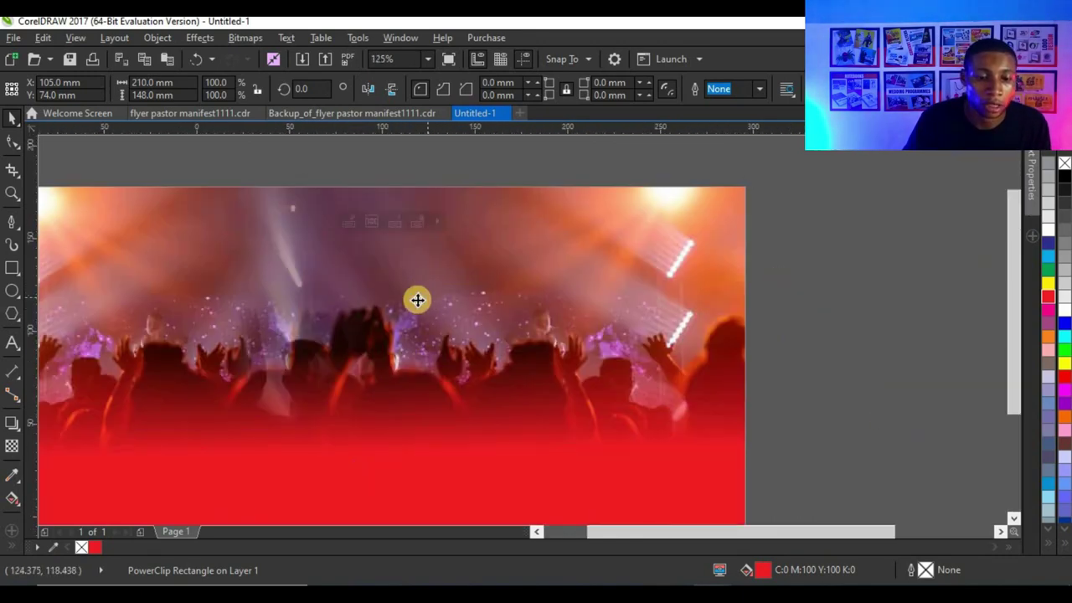
scroll(414, 298, "down", 1)
left_click(372, 221)
left_click(13, 445)
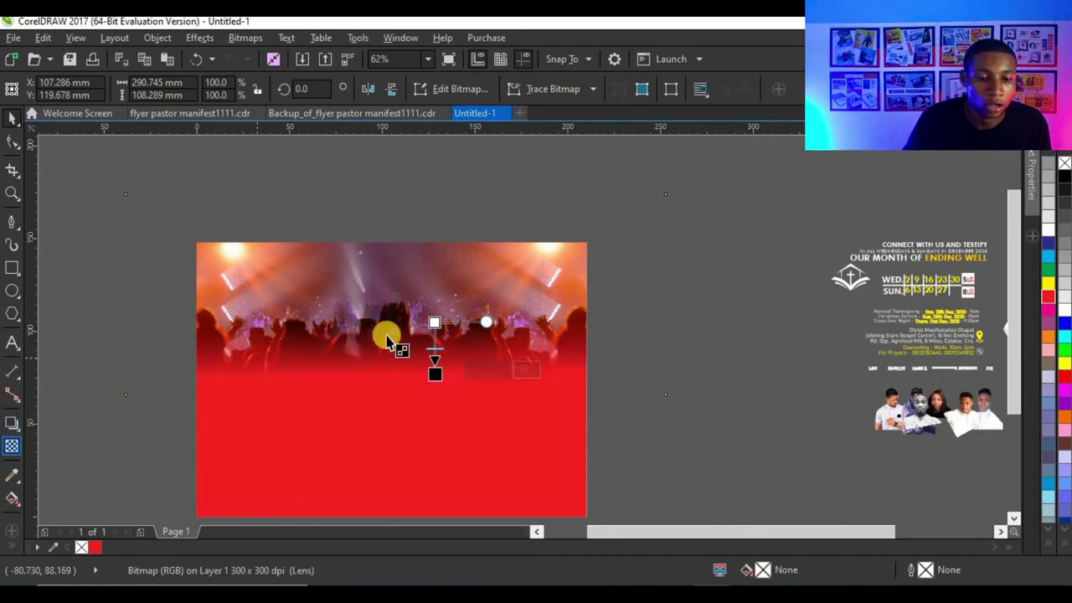
left_click_drag(434, 324, 436, 232)
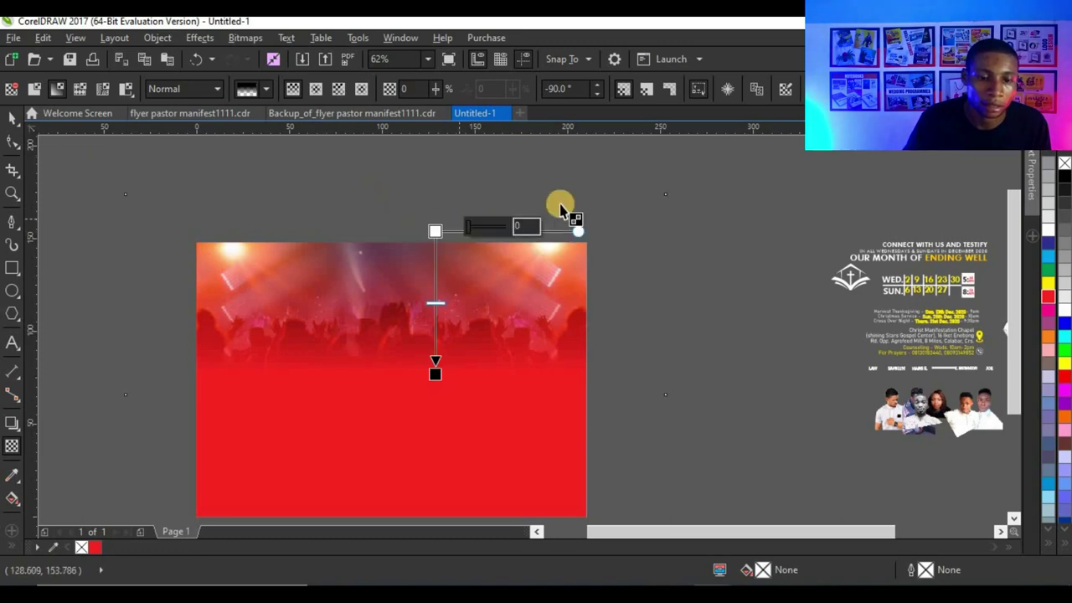
left_click(14, 119)
left_click(316, 229)
scroll(315, 228, "down", 1)
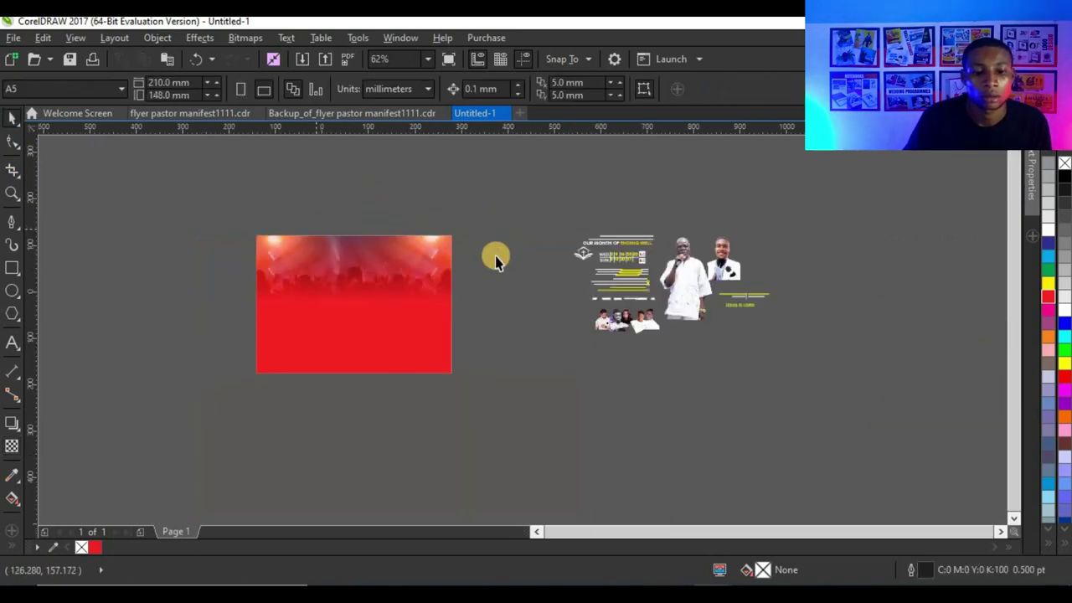
scroll(387, 224, "down", 1)
scroll(386, 225, "up", 2)
scroll(552, 253, "down", 2)
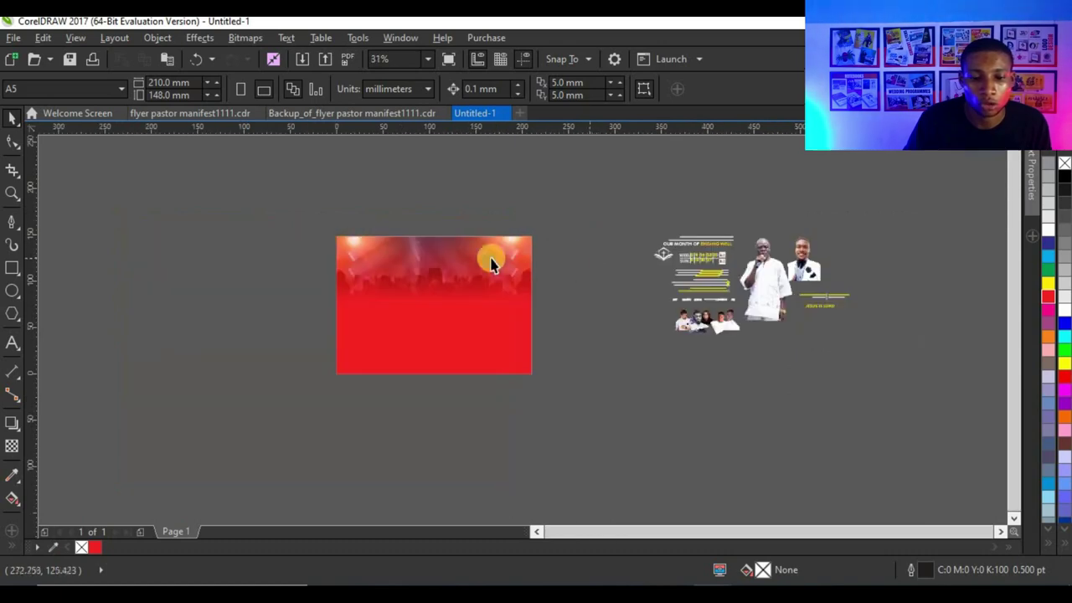
Draw a rectangle about 151 by 27 mm against the page's upper right edge, fill it red and remove its outline
left_click(13, 268)
scroll(444, 243, "up", 2)
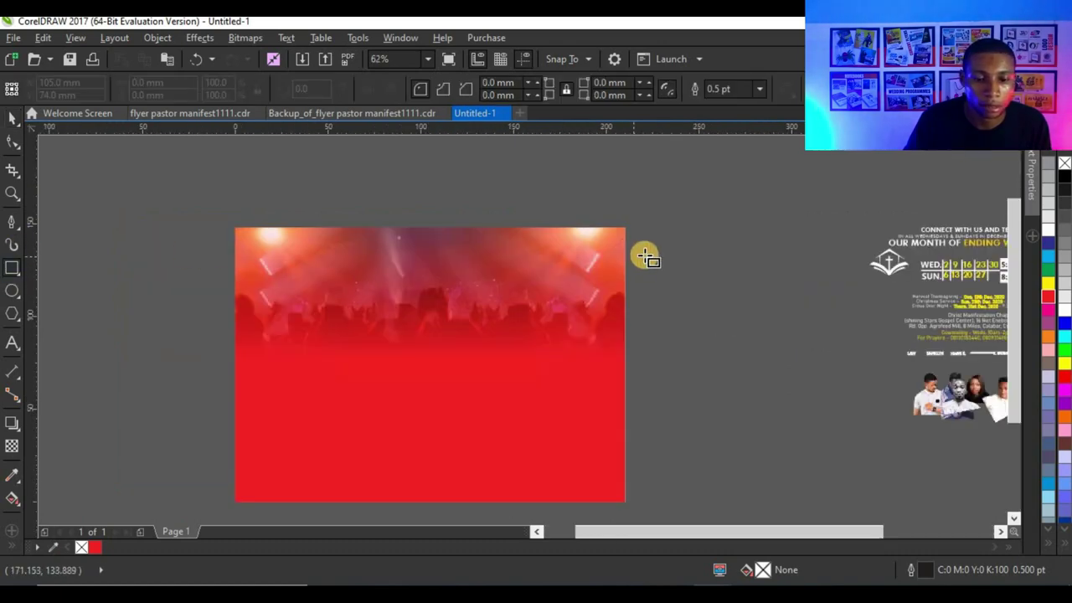
left_click_drag(624, 242, 440, 298)
mouse_move(290, 293)
left_mouse_down()
mouse_move(230, 294)
mouse_move(294, 271)
mouse_move(491, 276)
mouse_move(339, 266)
left_mouse_up()
left_click(91, 548)
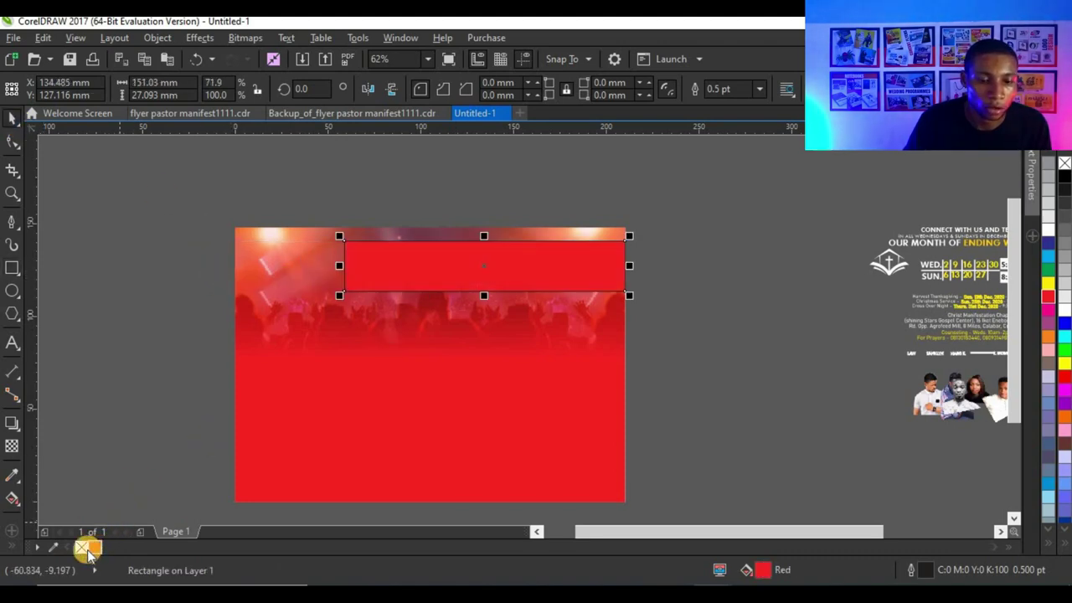
right_click(82, 548)
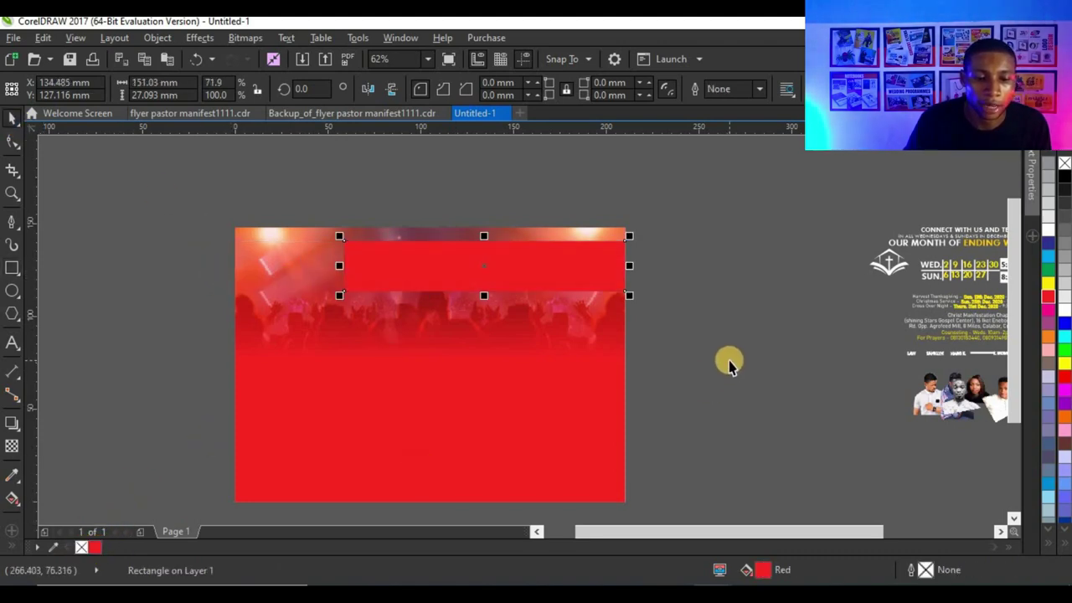
Apply a horizontal linear fountain fill to the banner rectangle, running from red near its middle to black just beyond its right end
left_click(11, 499)
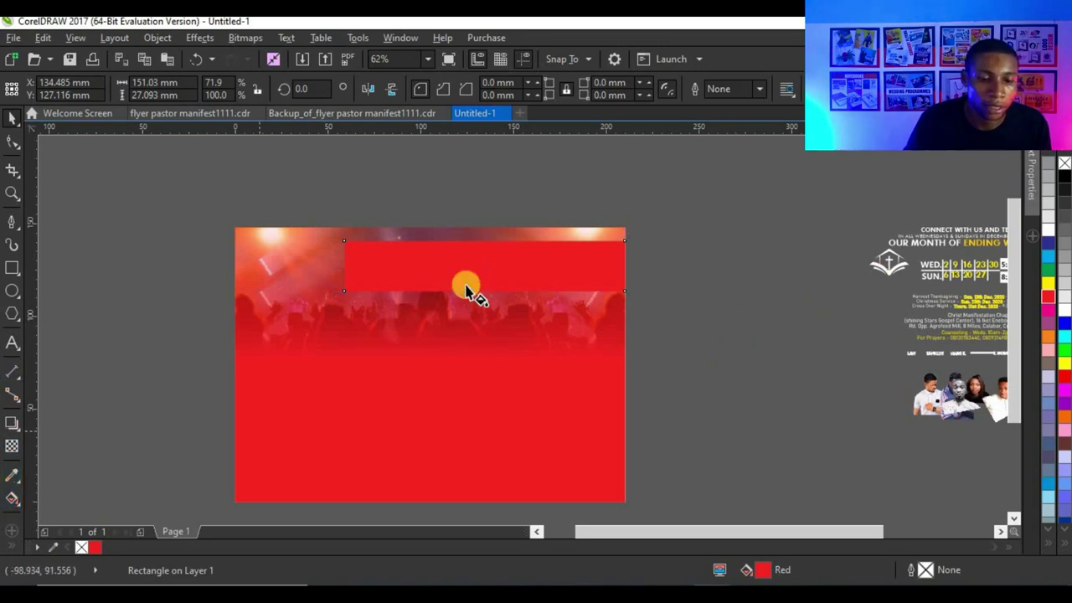
left_click_drag(438, 270, 645, 270)
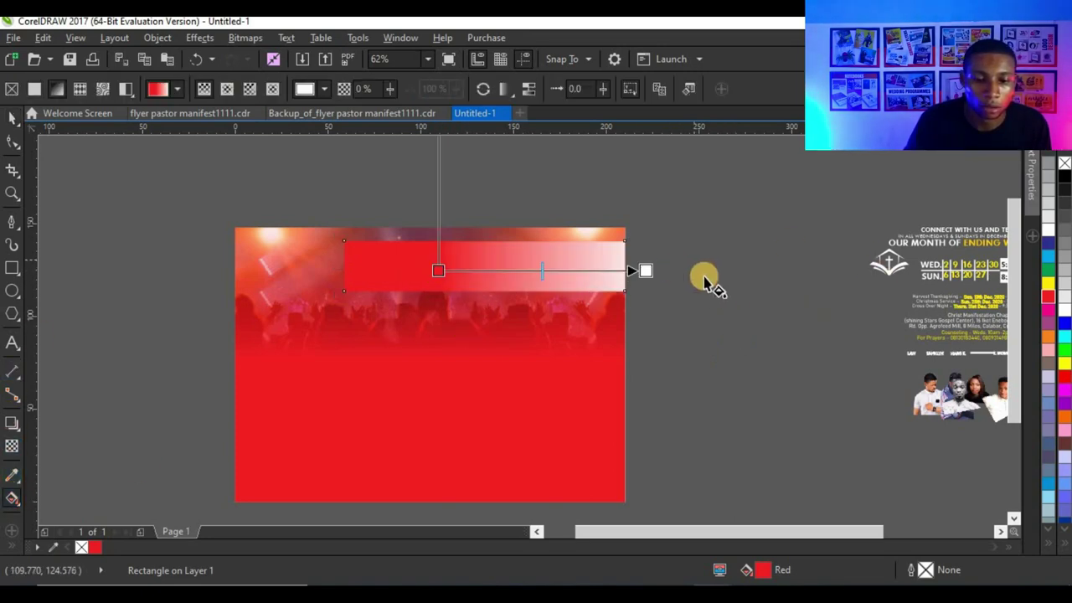
left_click(1044, 540)
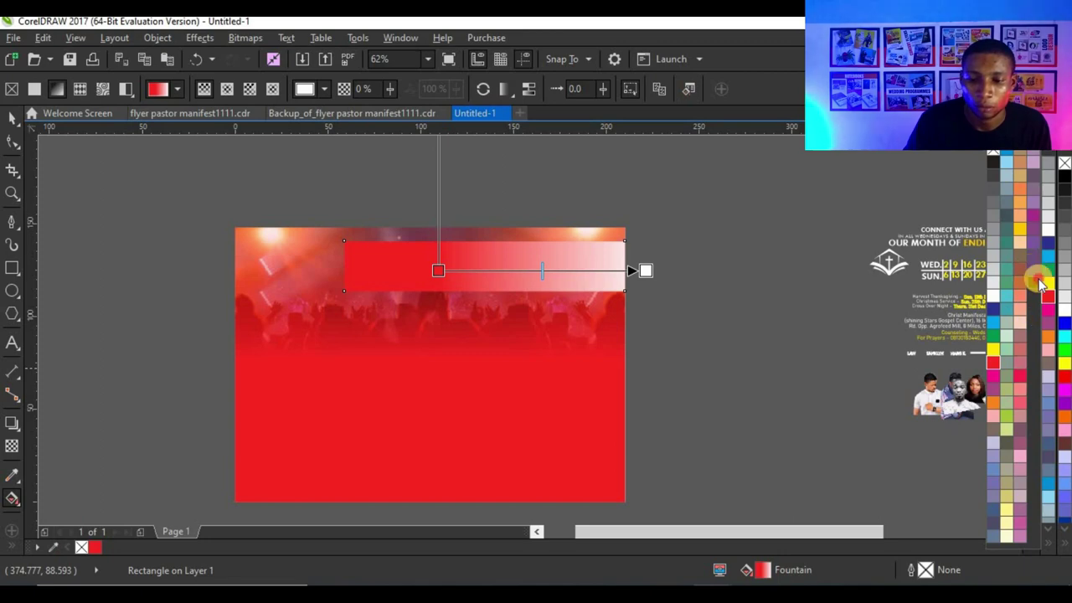
left_click(1038, 282)
left_click(644, 271)
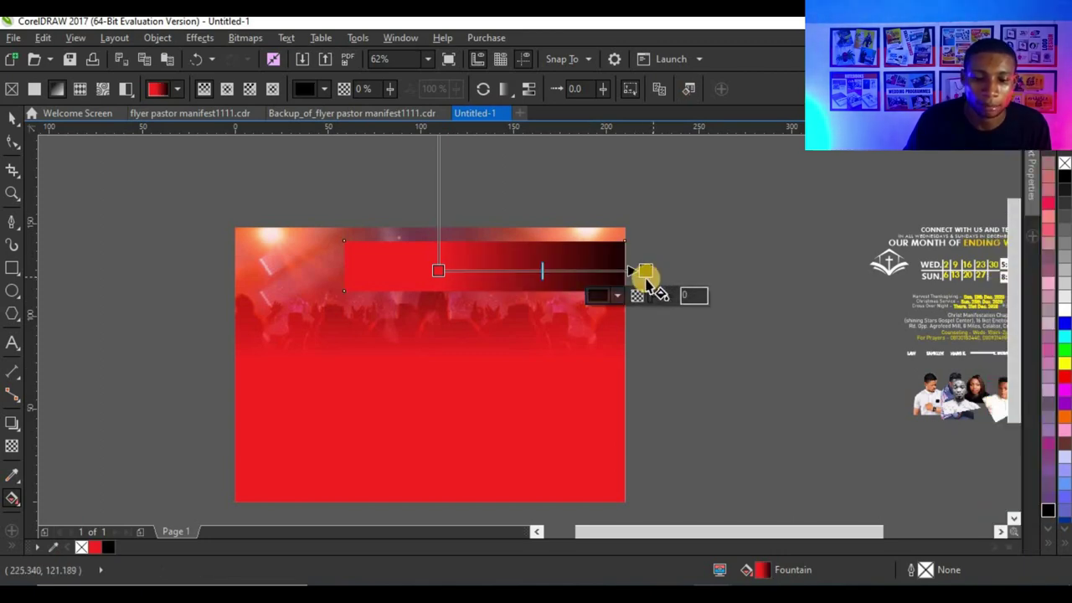
left_click_drag(644, 272, 669, 272)
left_click(435, 274)
left_click_drag(419, 272, 432, 273)
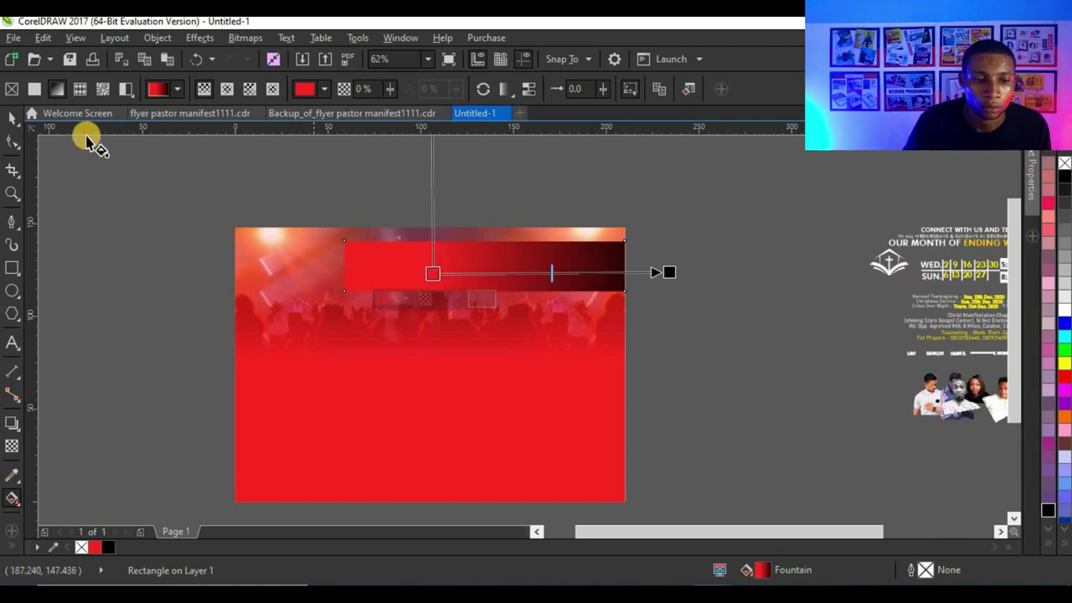
left_click(23, 117)
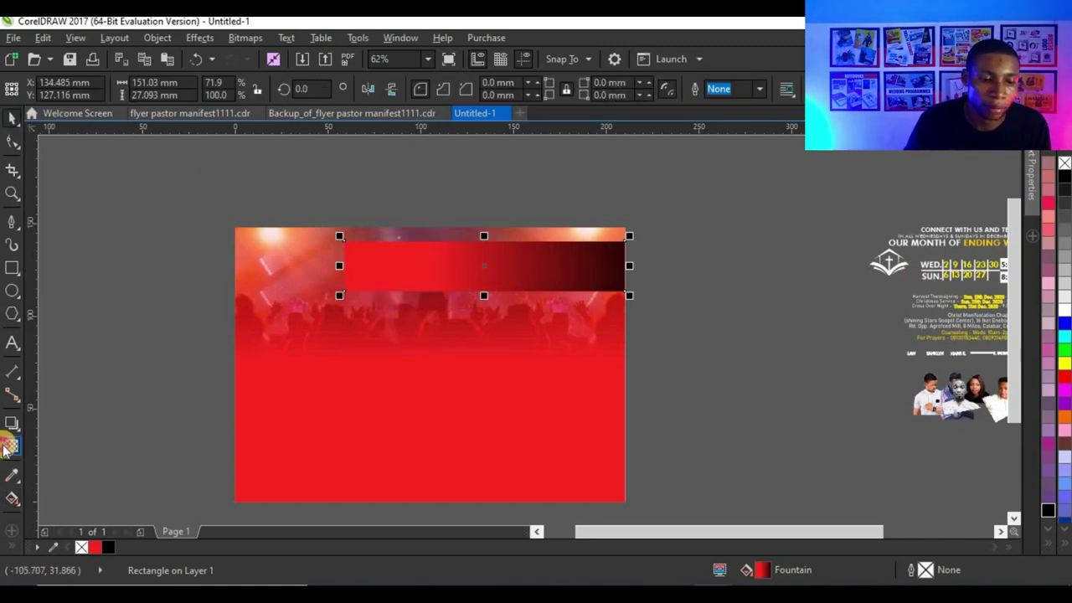
Apply a horizontal linear transparency that fades out the banner's left end into the crowd background
left_click(11, 446)
scroll(452, 285, "up", 2)
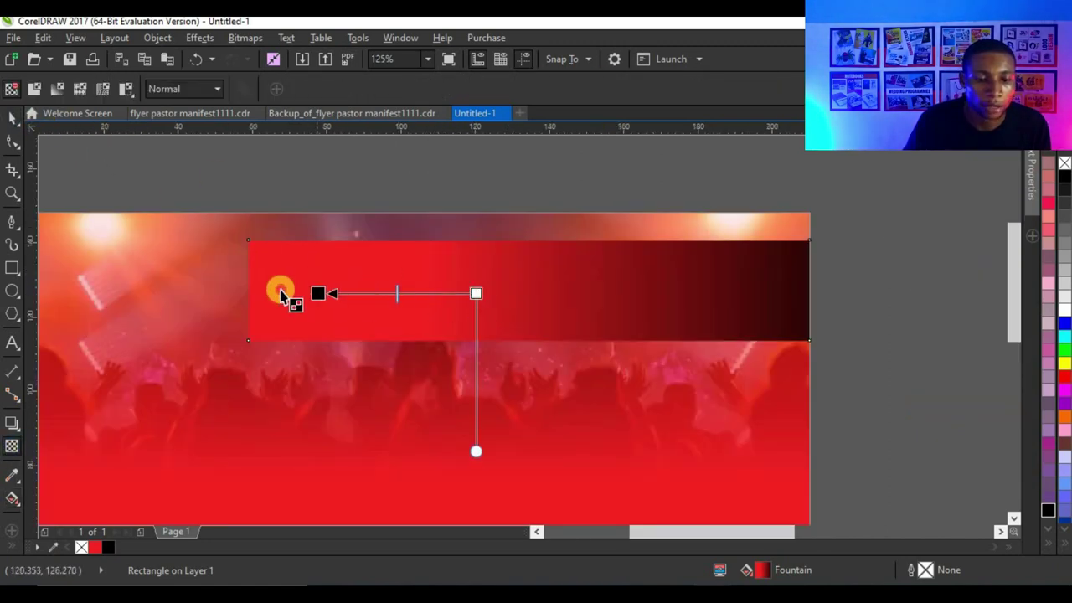
left_click_drag(281, 292, 277, 293)
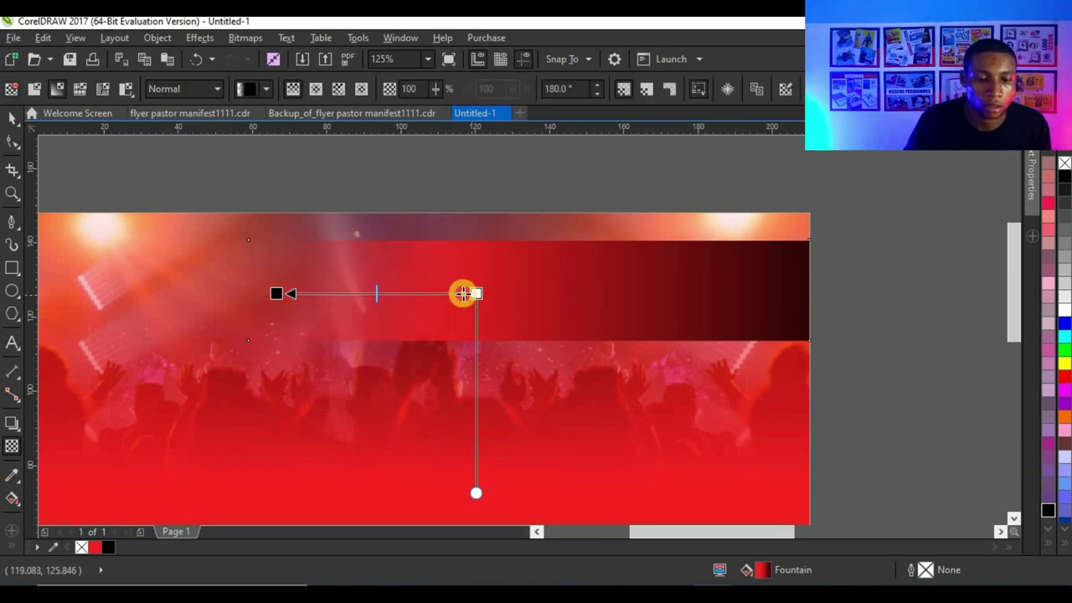
left_click_drag(472, 293, 430, 293)
left_click_drag(277, 294, 260, 293)
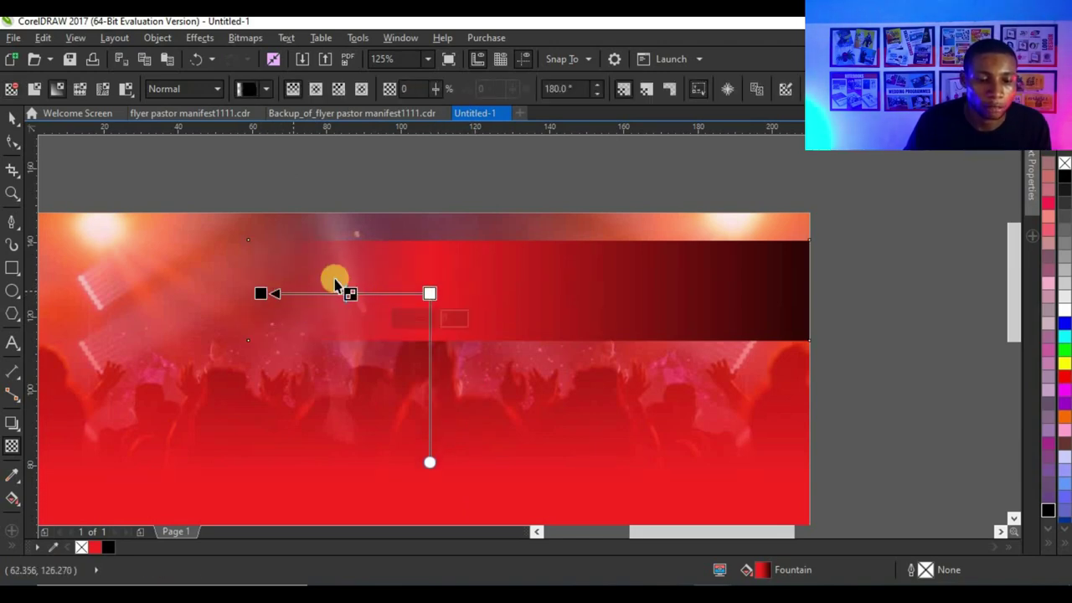
left_click(11, 119)
scroll(574, 235, "down", 3)
left_click(575, 235)
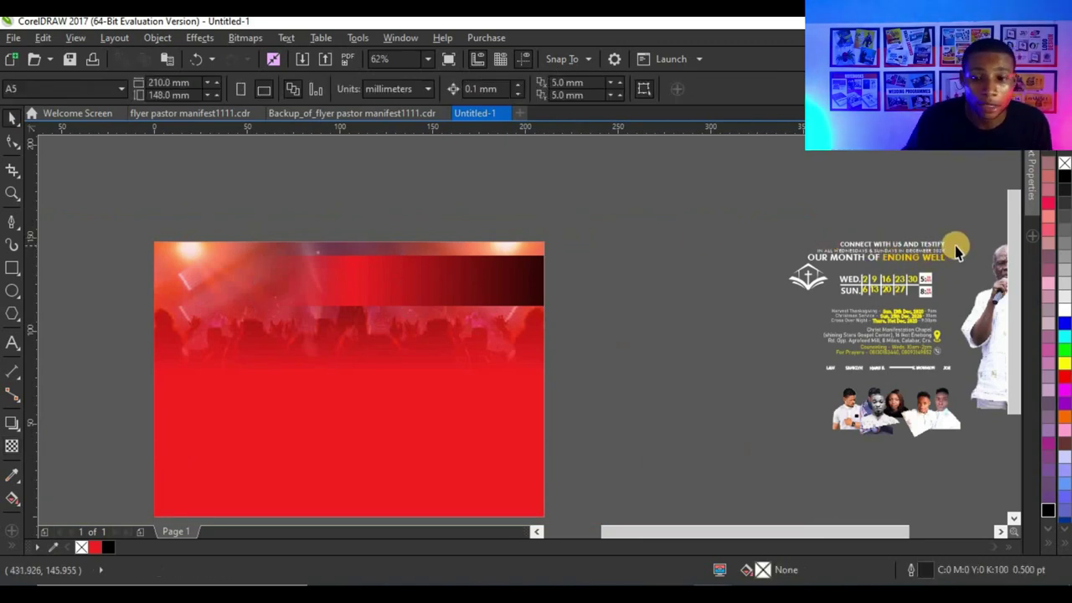
Move the grouped "CONNECT WITH US AND TESTIFY" heading text onto the dark right part of the banner
left_click_drag(967, 225, 766, 270)
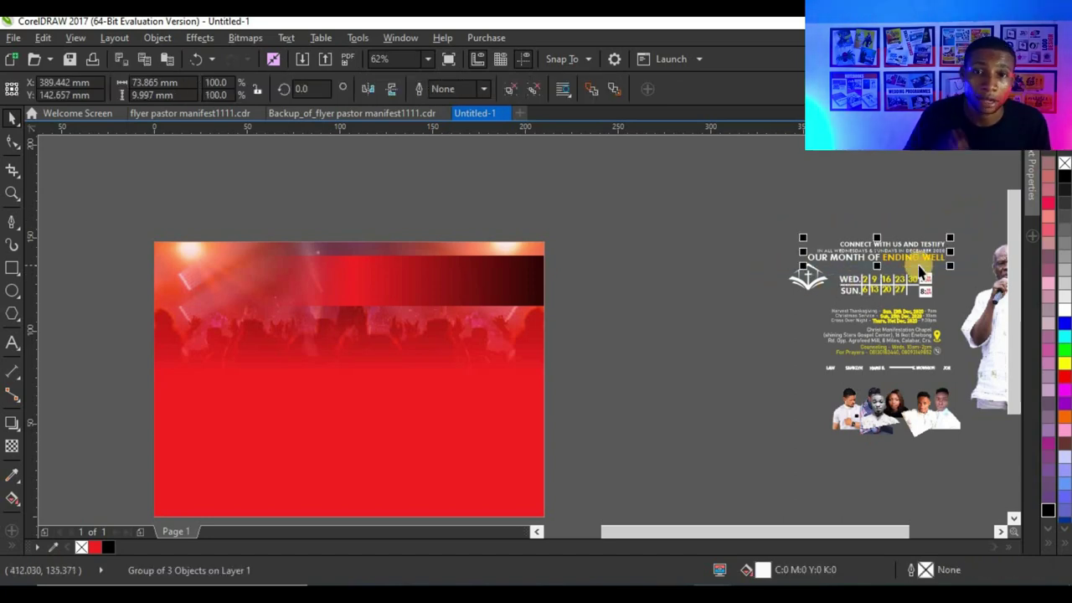
left_click_drag(918, 269, 497, 270)
scroll(497, 270, "up", 4)
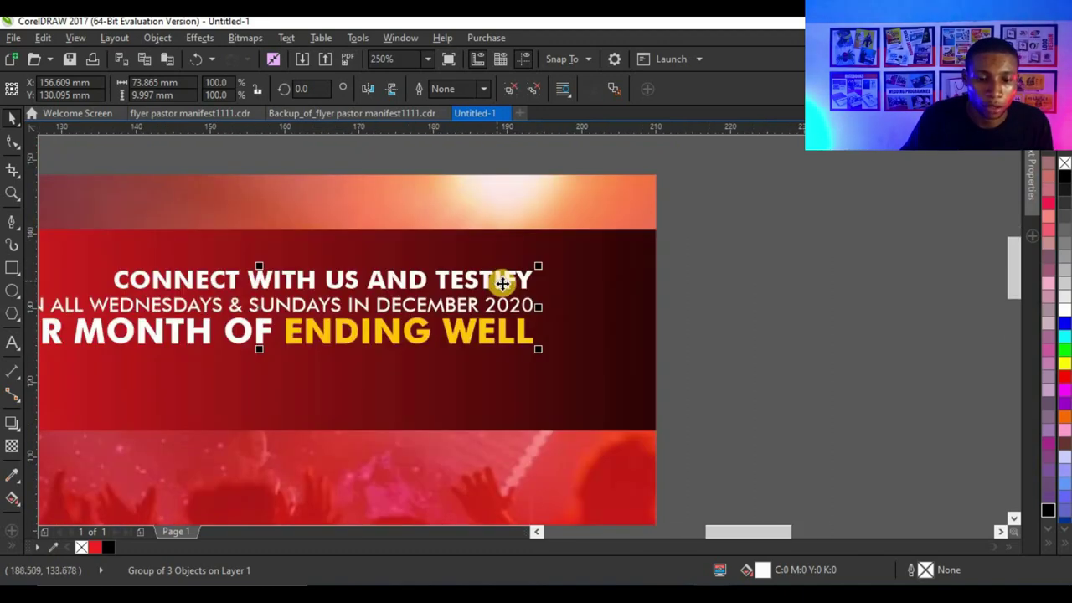
left_click_drag(498, 278, 541, 273)
Reduce the banner's height to about 21 mm by raising its lower edge closer to the heading text
scroll(462, 304, "down", 1)
left_click(463, 337)
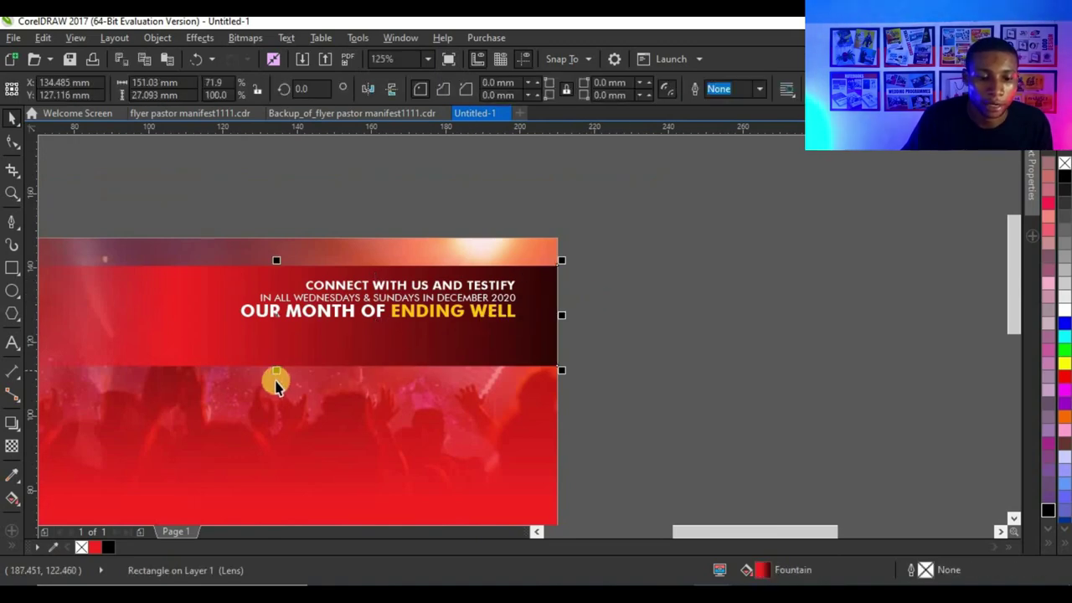
left_click_drag(278, 365, 281, 352)
scroll(461, 320, "down", 2)
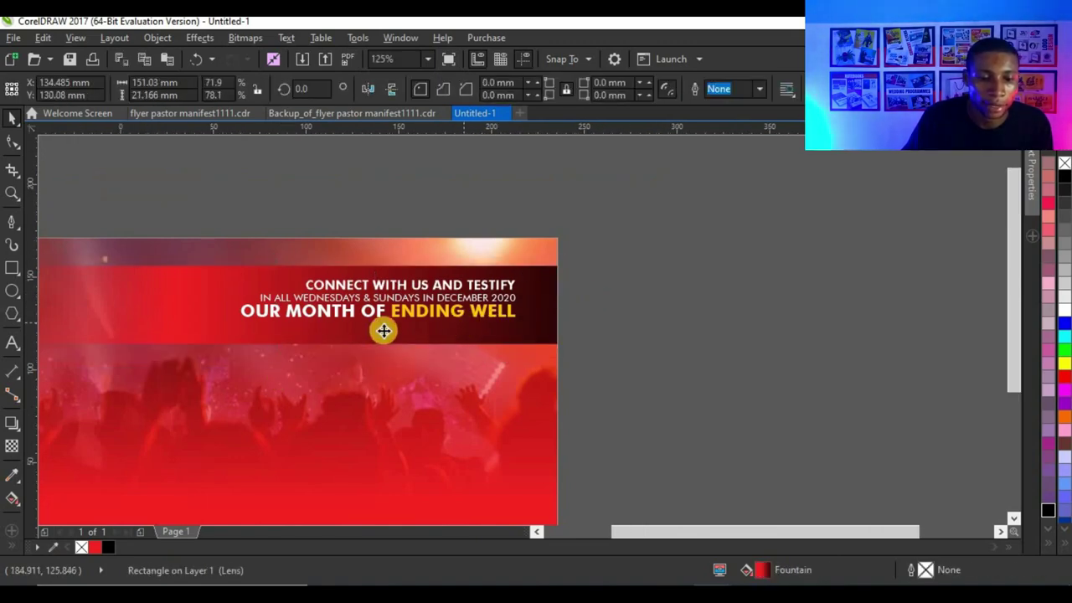
Shorten the banner to about 115 mm wide by pulling its faded end toward the heading text
left_click_drag(225, 315, 290, 317)
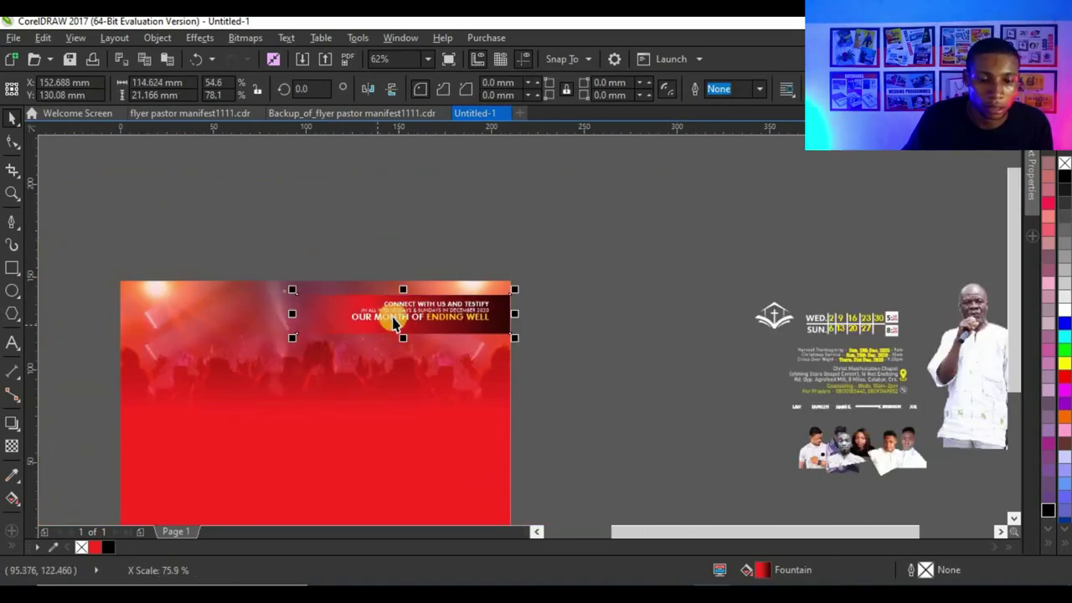
scroll(393, 327, "up", 2)
scroll(509, 298, "down", 1)
left_click(584, 293)
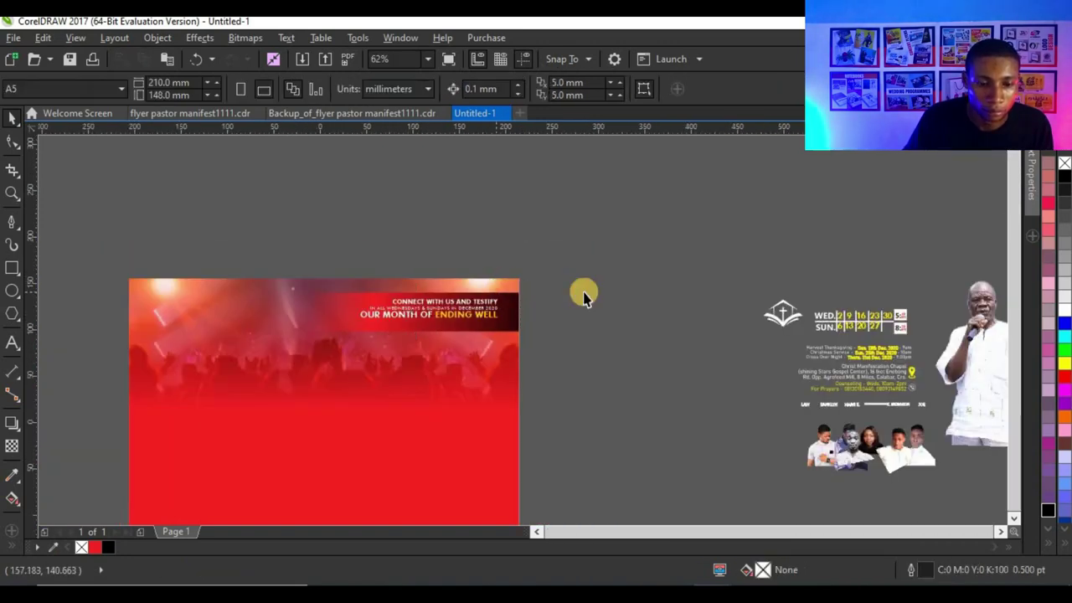
Move the white church logo onto the flyer's upper left area and enlarge it to about 24.5 mm wide
scroll(511, 294, "down", 1)
scroll(501, 314, "up", 1)
left_click(788, 286)
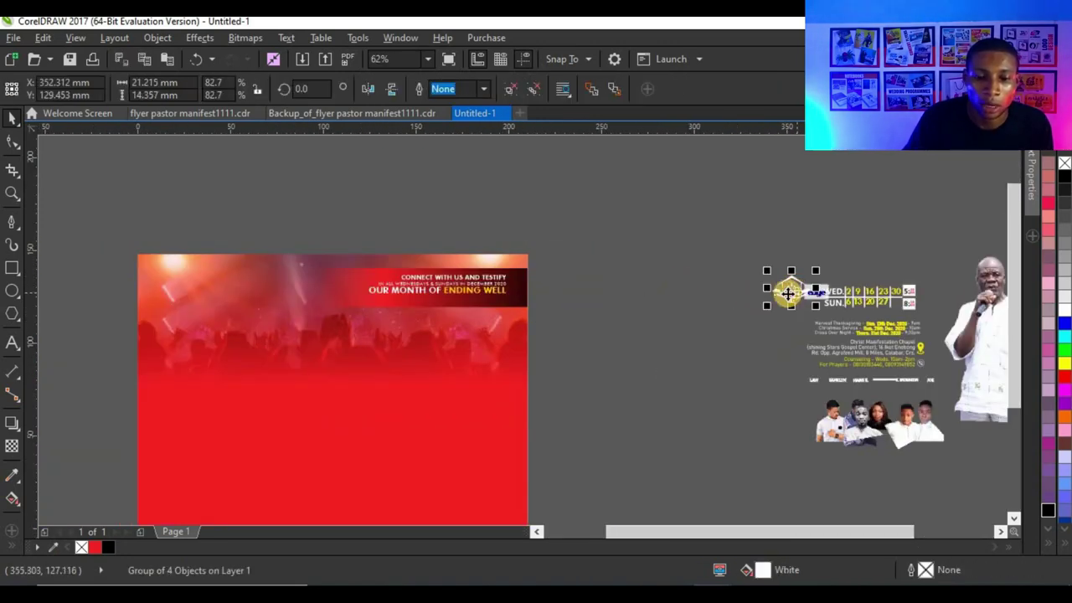
left_click_drag(788, 286, 199, 285)
scroll(199, 284, "up", 4)
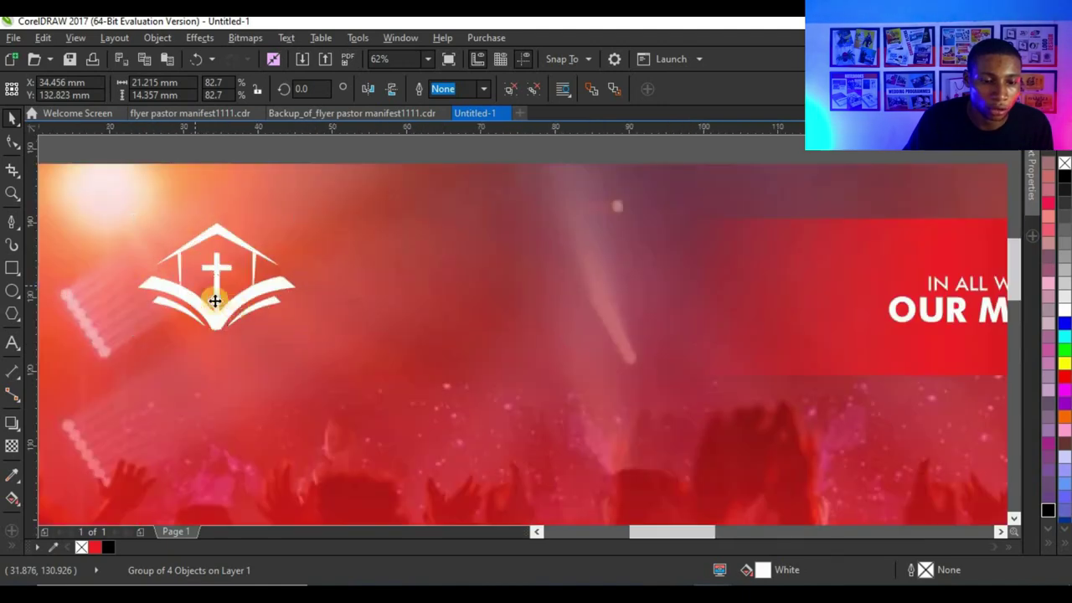
left_click_drag(322, 355, 326, 358)
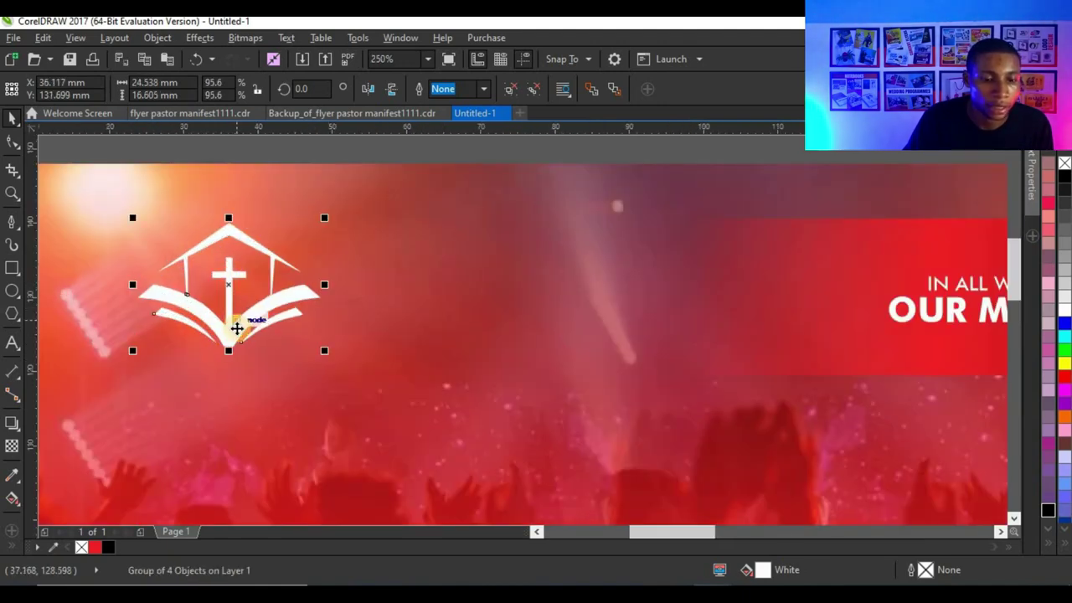
left_click_drag(233, 323, 241, 335)
scroll(240, 313, "down", 1)
left_click(651, 236)
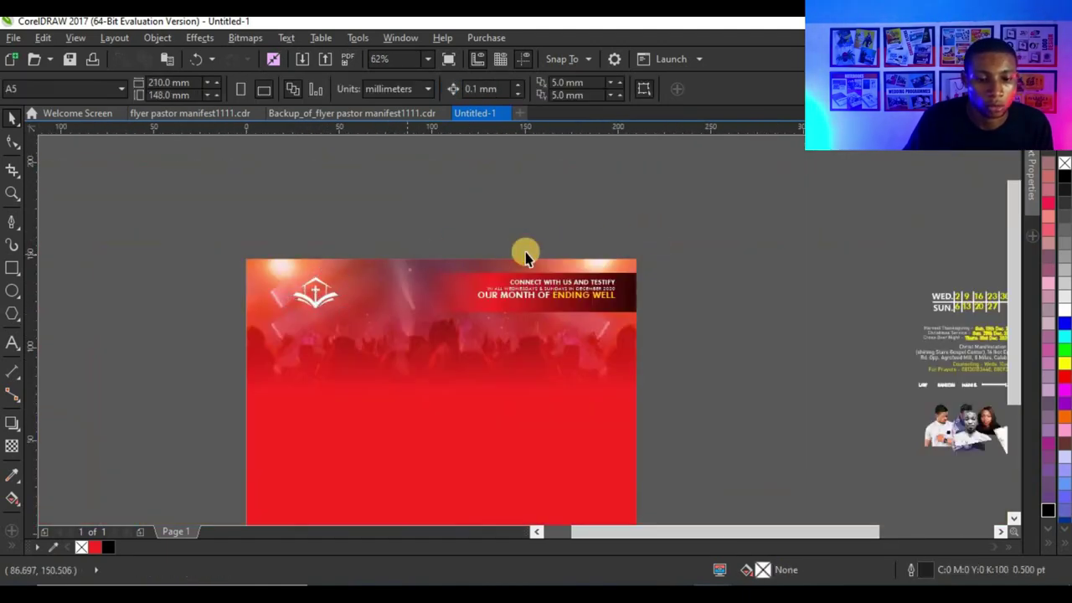
Add the artistic text "MY LATTER END SHALL GREATLY INCREASE" over the lower part of the crowd
scroll(408, 254, "down", 1)
scroll(406, 272, "up", 2)
scroll(426, 253, "up", 2)
scroll(649, 247, "down", 1)
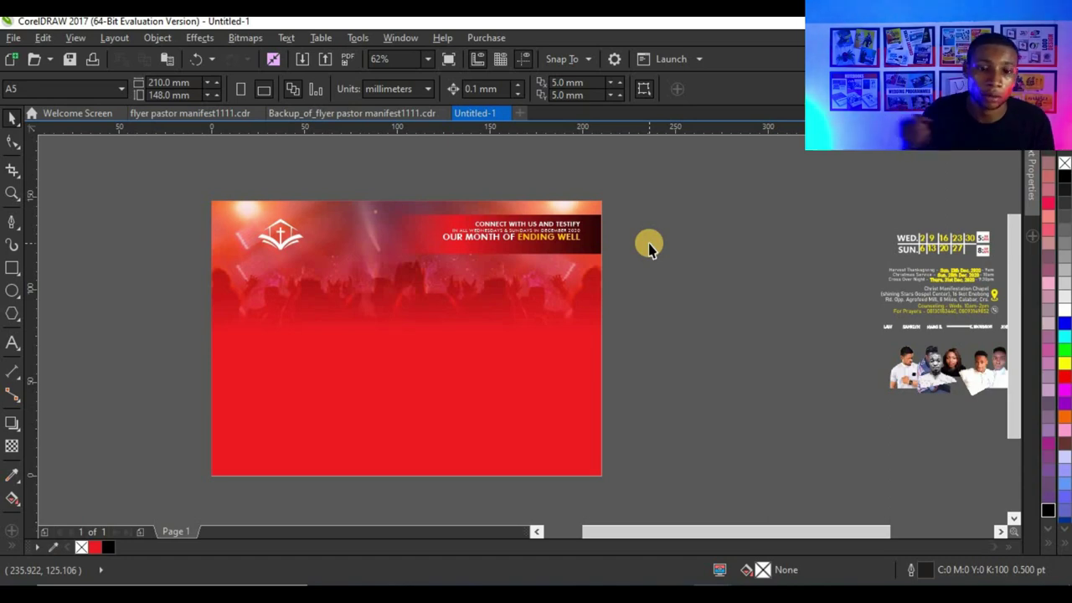
scroll(432, 310, "up", 1)
key("F8")
left_click(415, 296)
type("MY LATER END SHALL GREATLY INCREASE")
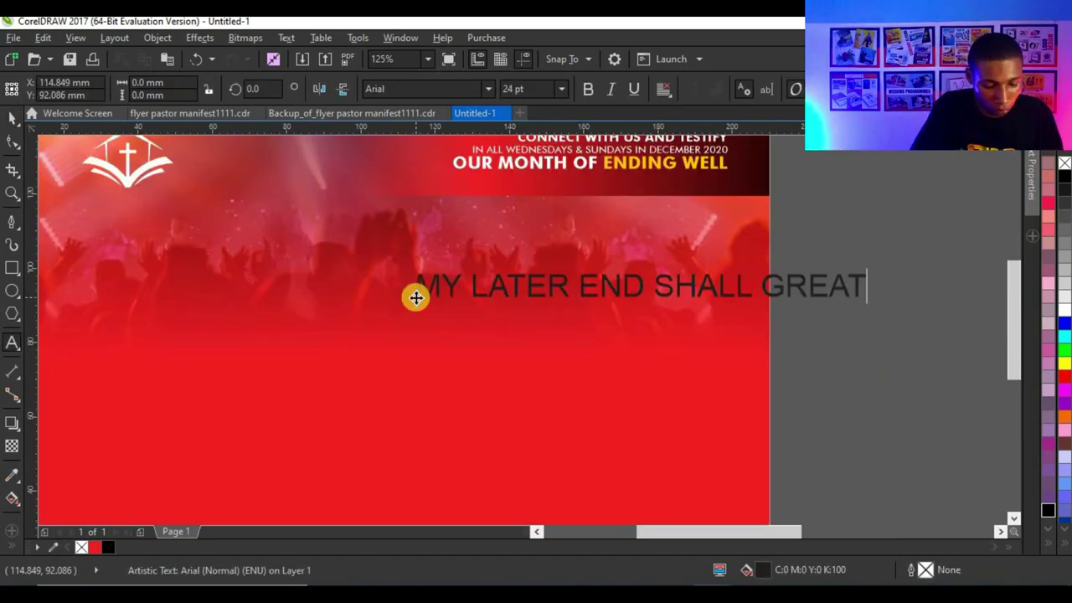
left_click(371, 303)
type("T")
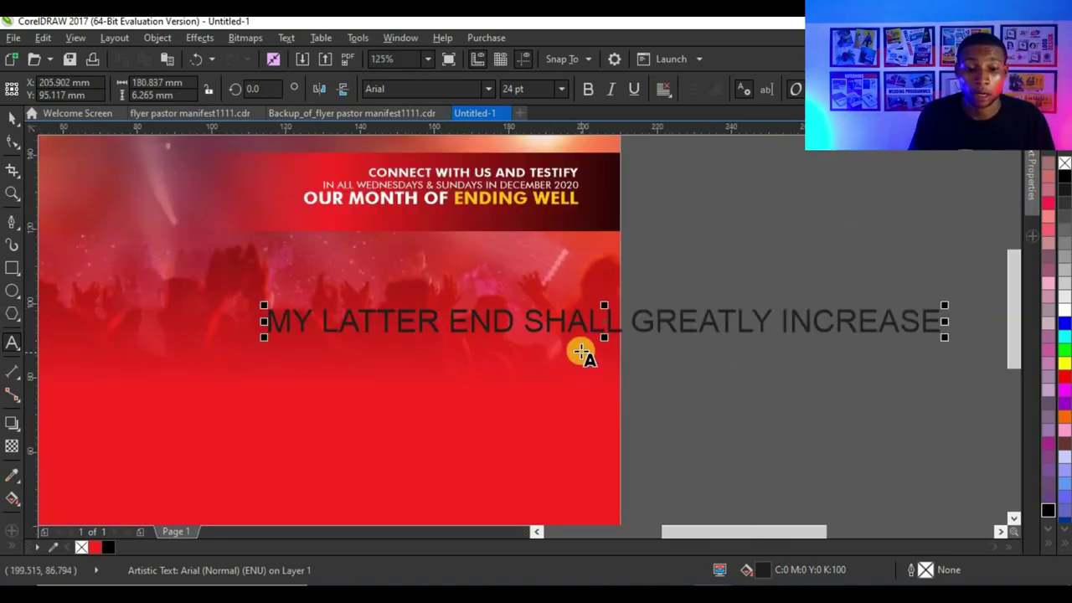
Separate "SHALL GREATLY INCREASE" from the headline and put MY, LATTER and END on three lines
left_click(533, 319)
key("Return")
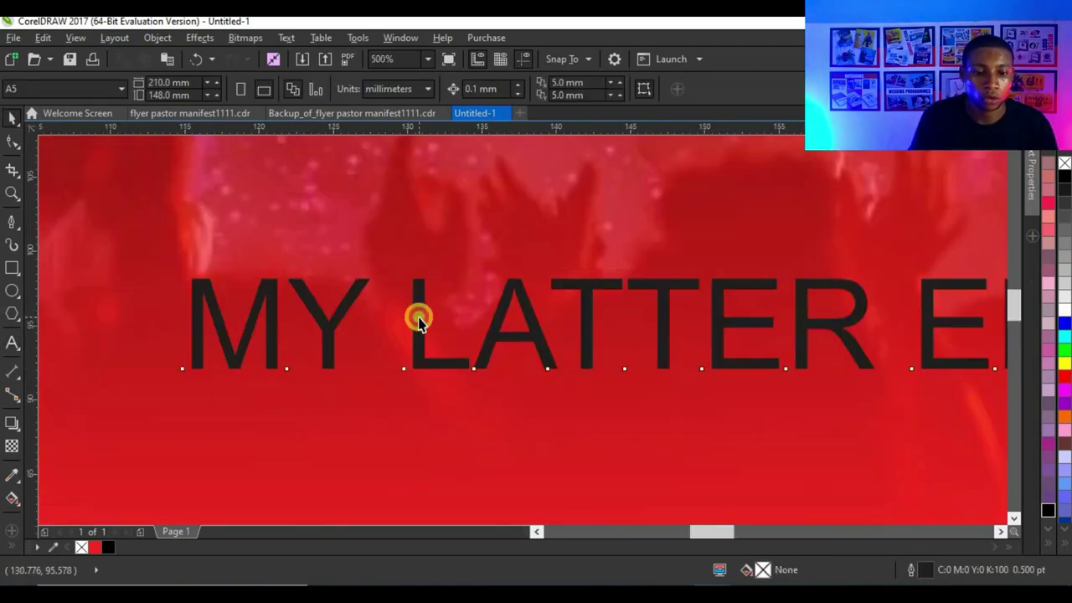
left_click(419, 319)
key("Return")
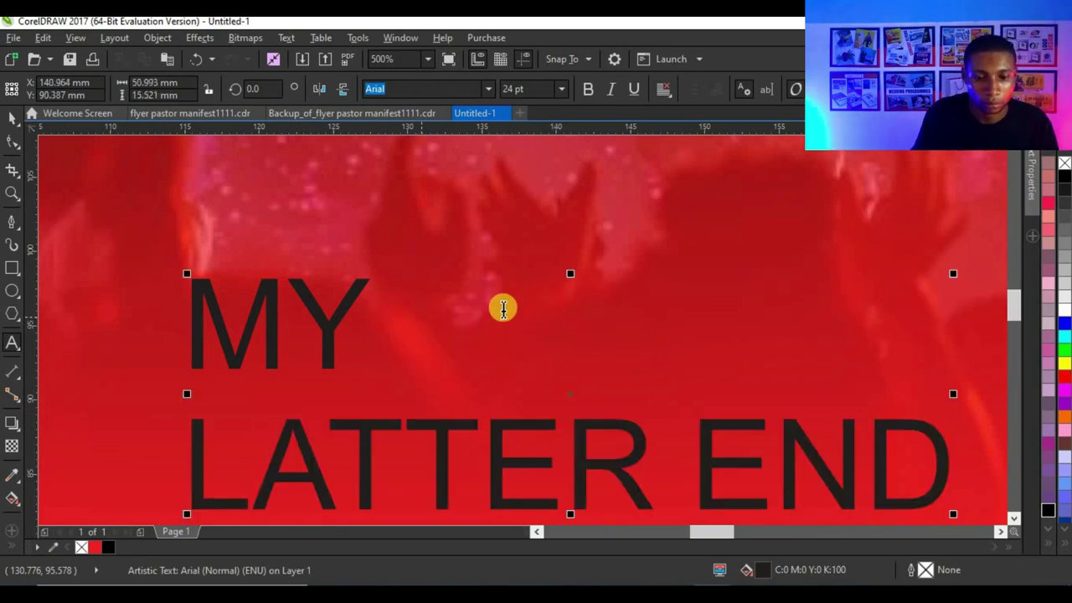
scroll(519, 334, "down", 4)
left_click(528, 350)
key("Return")
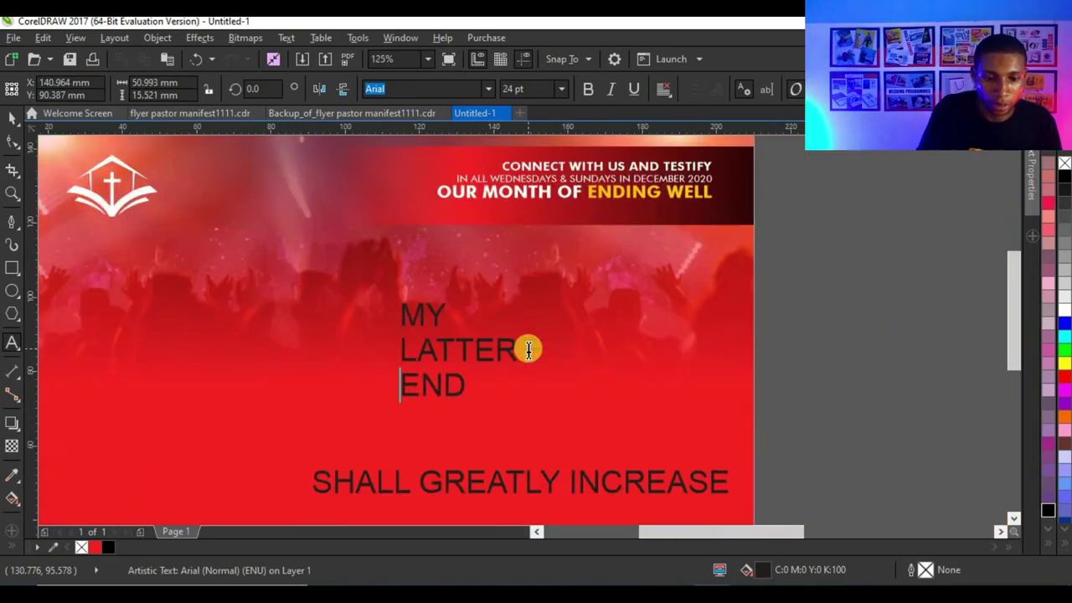
Right-align the three-line "MY LATTER END" text and tighten its line spacing
left_click(12, 117)
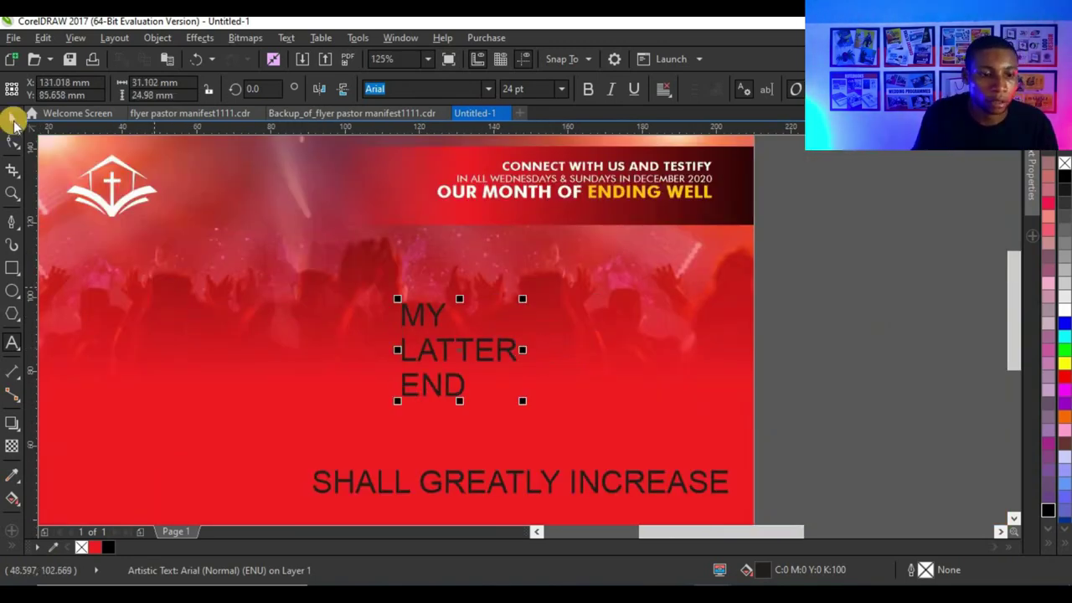
left_click(662, 90)
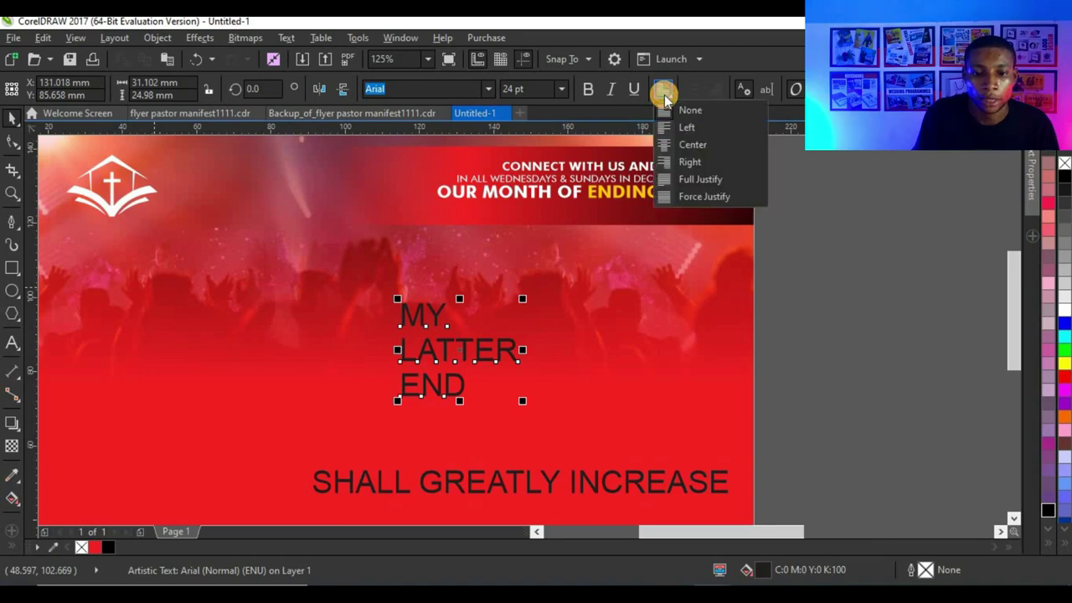
left_click(701, 161)
scroll(510, 326, "up", 2)
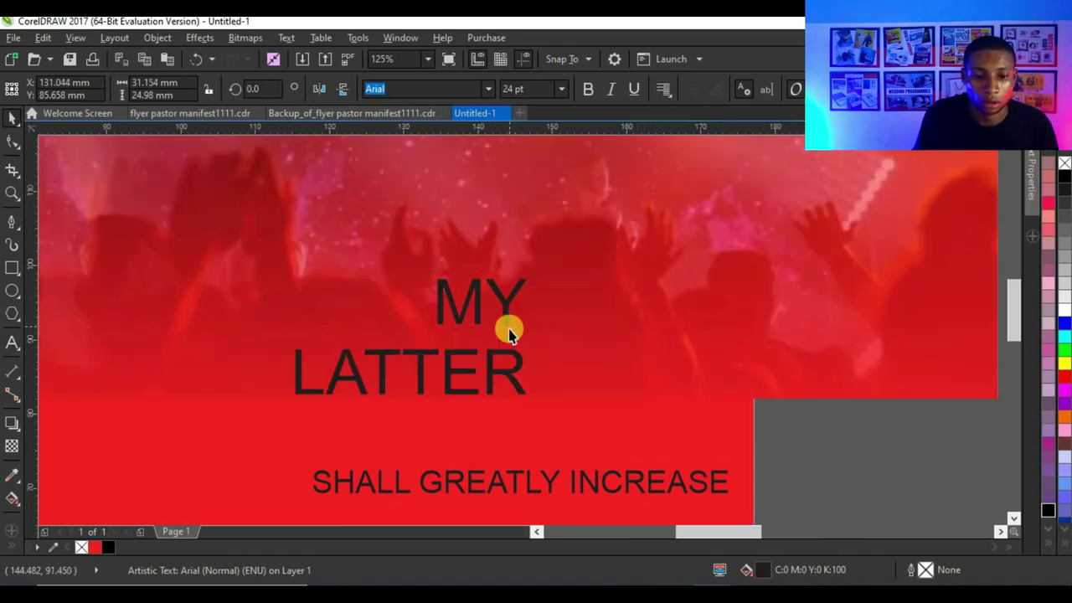
left_click(8, 144)
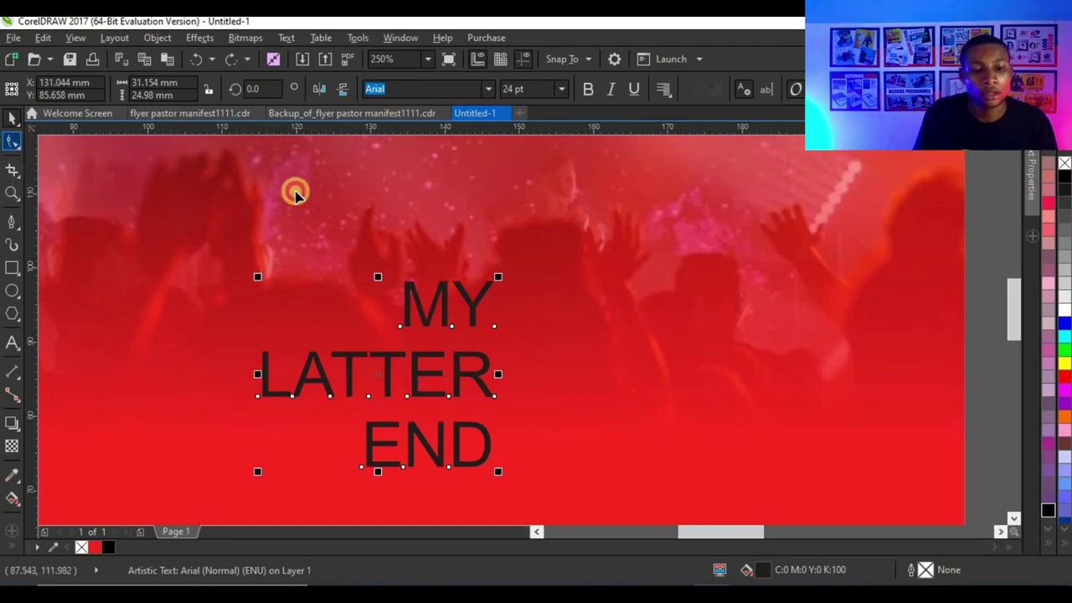
left_click_drag(254, 469, 263, 429)
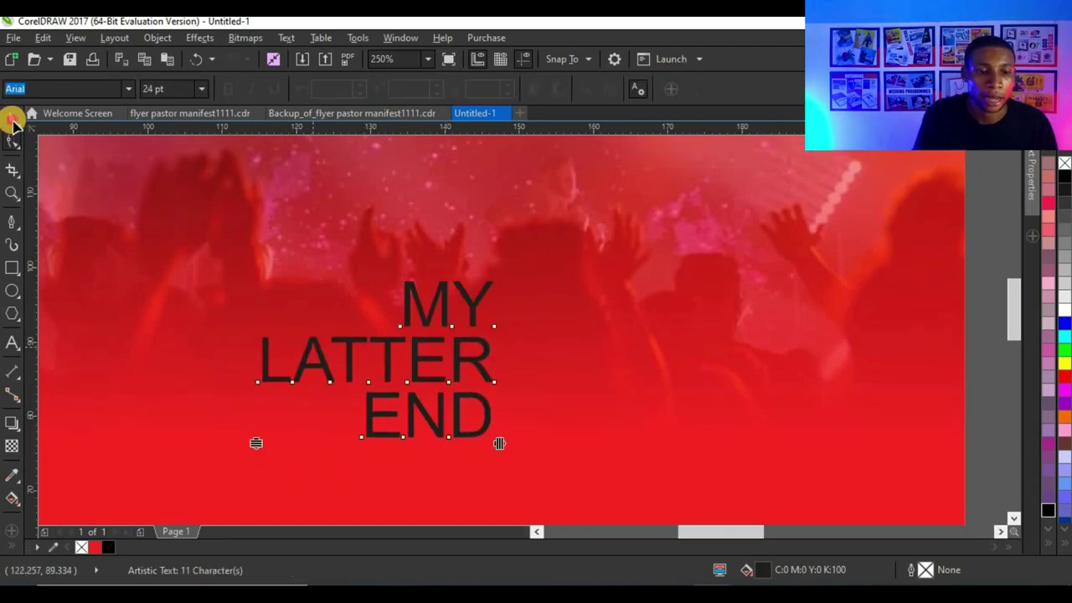
left_click(13, 119)
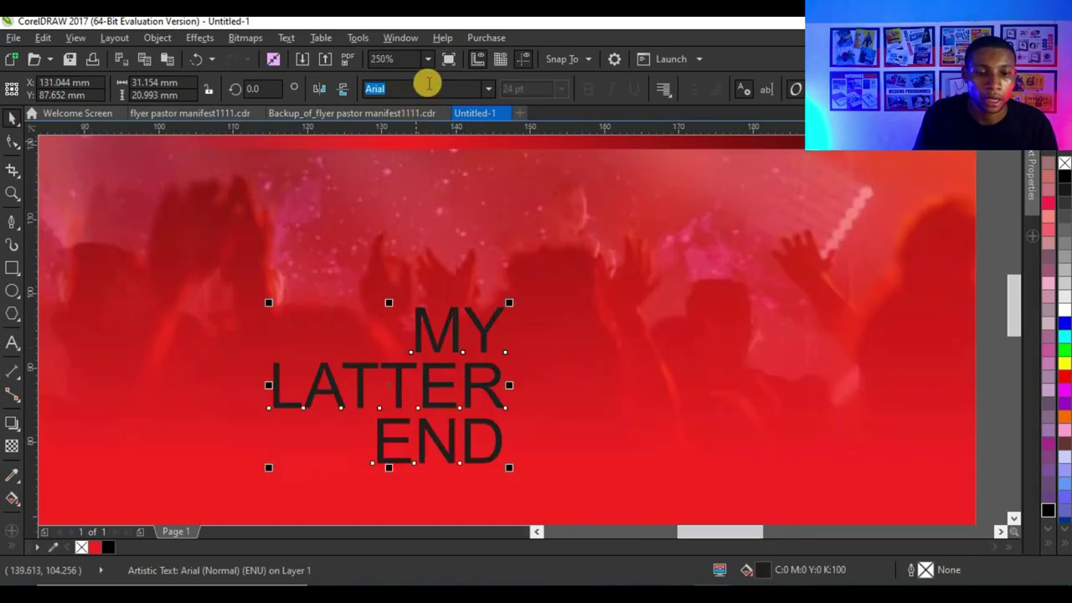
Set the "MY LATTER END" text in the Folklore font and enlarge it to about 27.7 pt
left_click(468, 87)
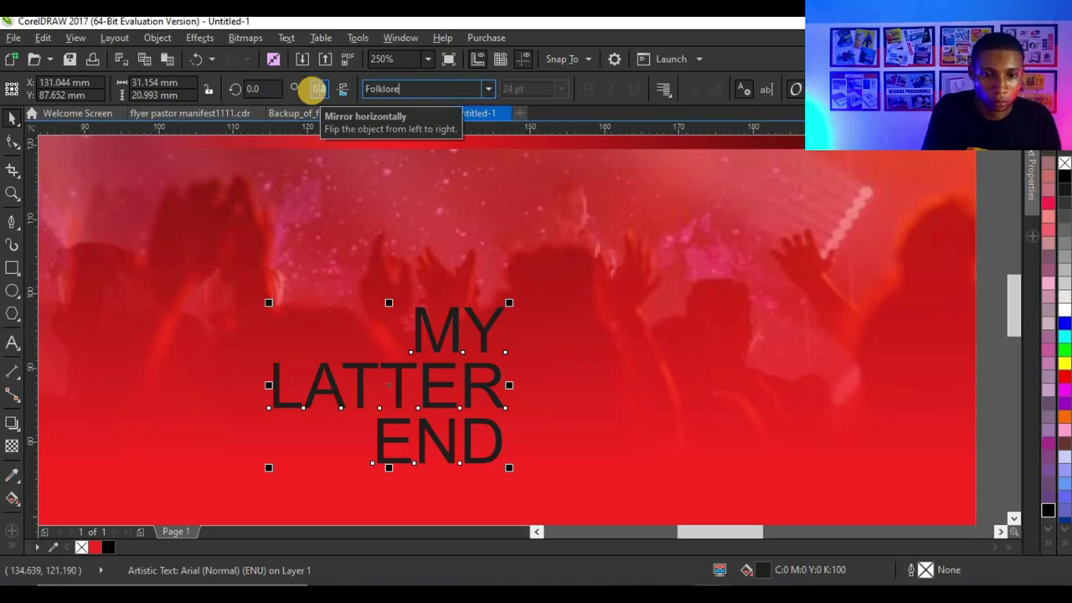
type("Folklore")
key("Return")
scroll(469, 339, "down", 2)
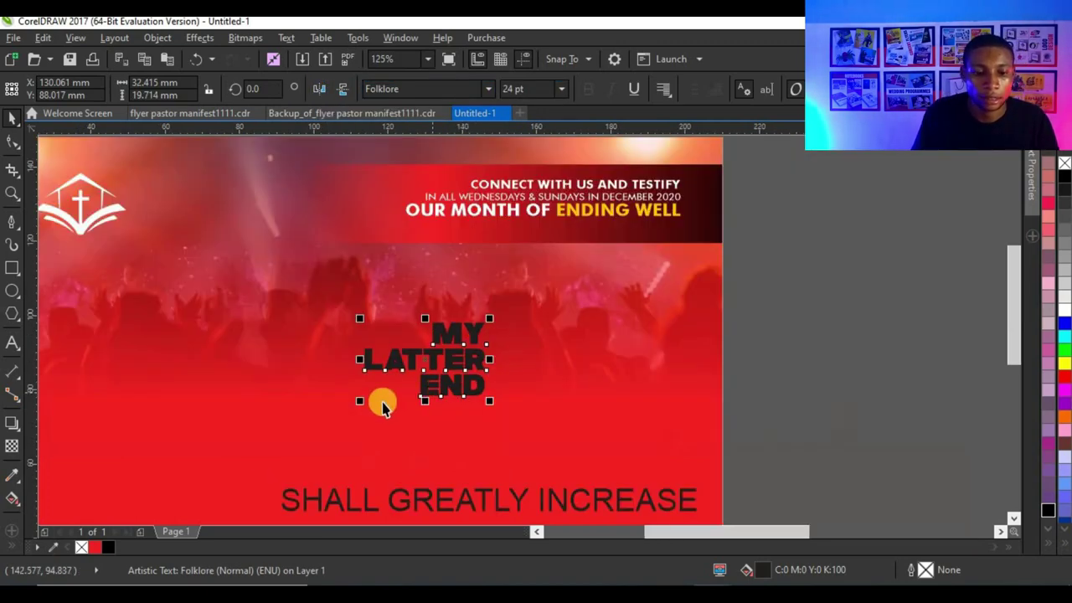
left_click_drag(359, 401, 339, 409)
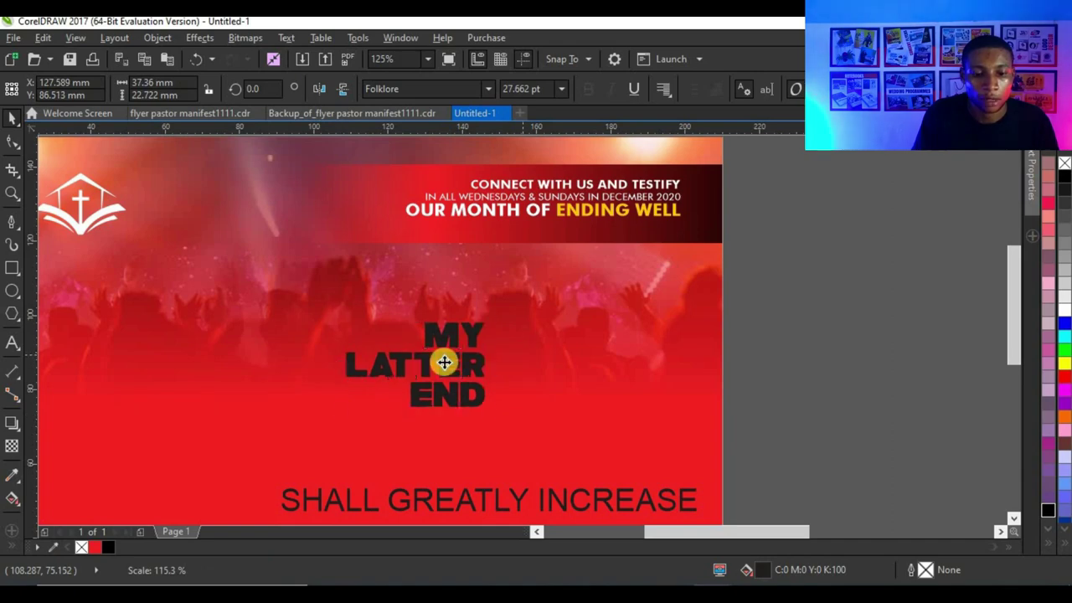
Shift the "MY LATTER END" text left over the crowd and add an opening quotation mark before MY
left_click_drag(444, 361, 385, 332)
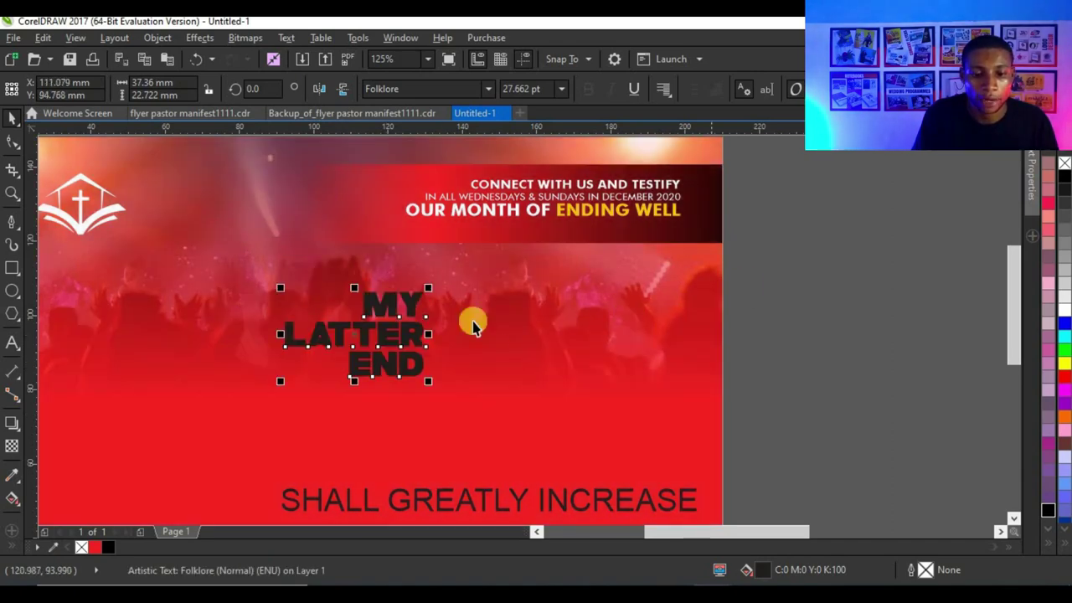
scroll(399, 326, "up", 2)
scroll(401, 291, "down", 4)
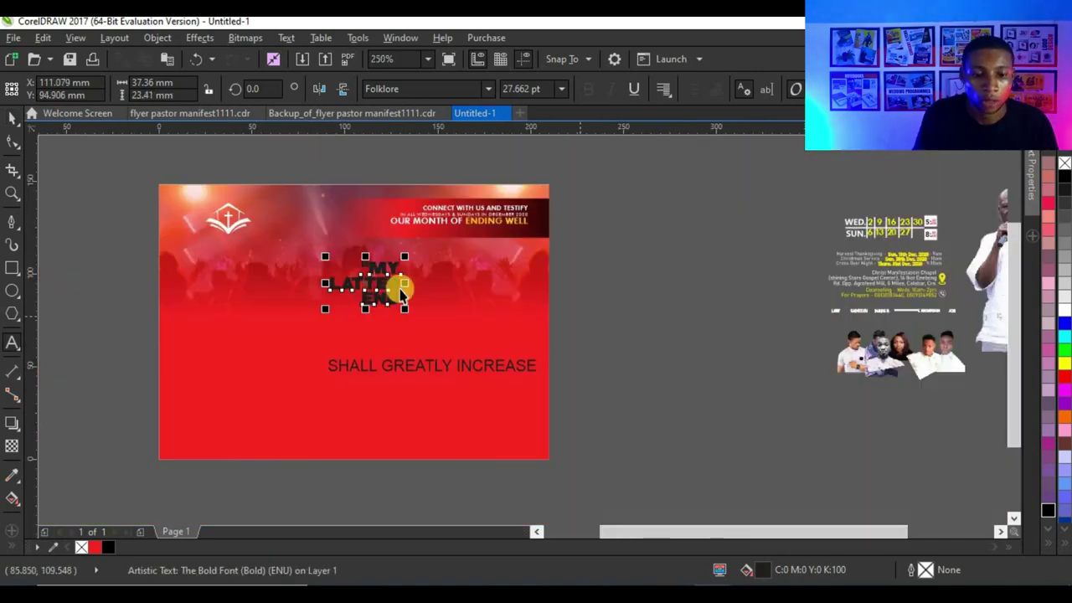
scroll(400, 292, "up", 2)
left_click_drag(400, 290, 321, 297)
scroll(396, 445, "up", 2)
Move "SHALL GREATLY INCREASE" up beneath "MY LATTER END" and break it into three lines, one word each
left_click(402, 427)
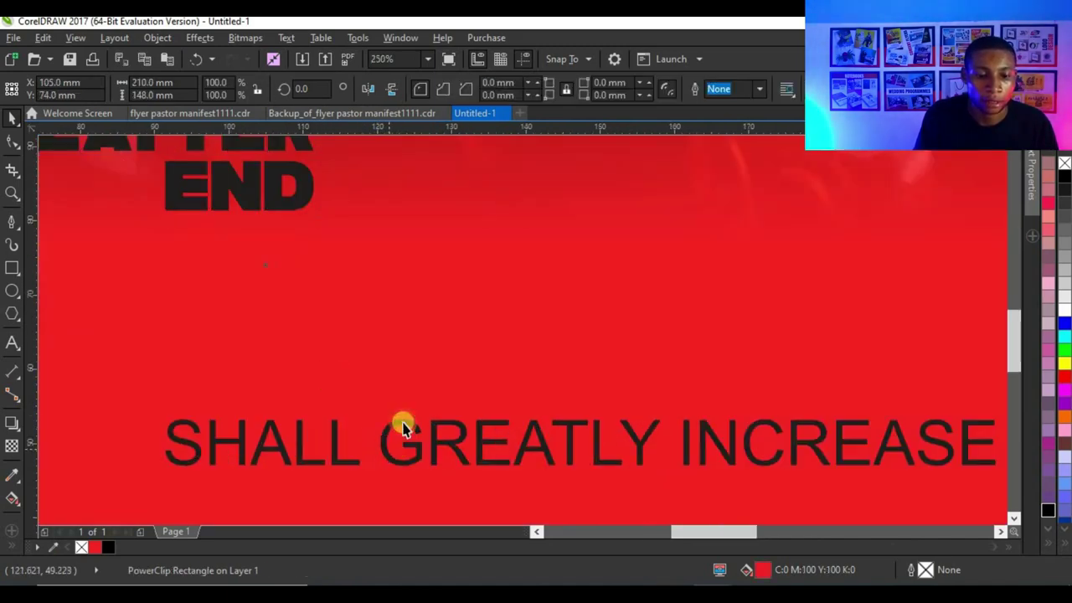
scroll(402, 427, "down", 2)
left_click_drag(456, 443, 555, 364)
double_click(555, 364)
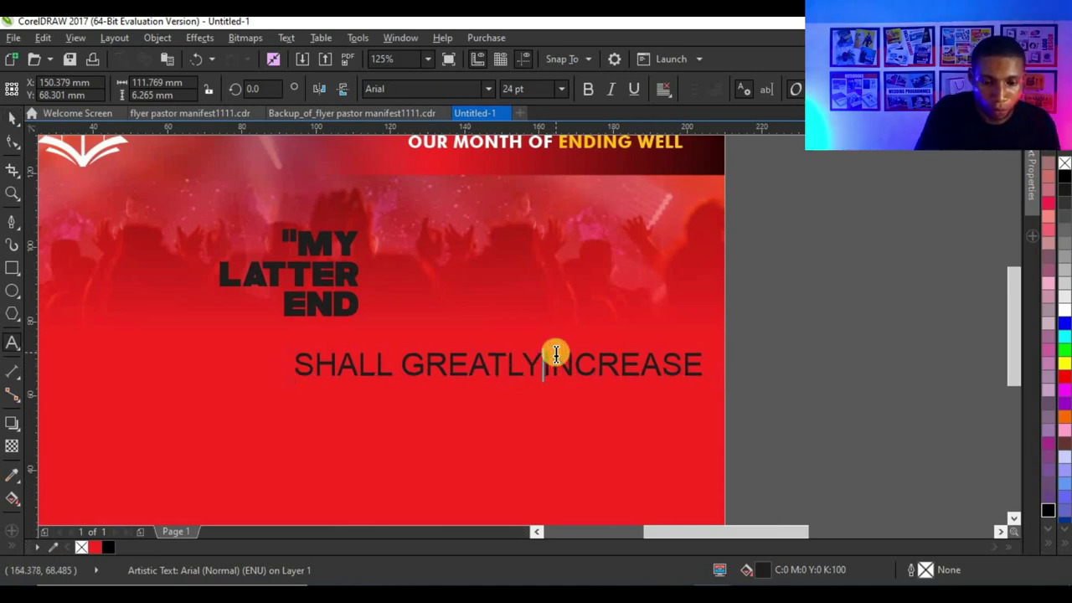
key("Return")
left_click(404, 363)
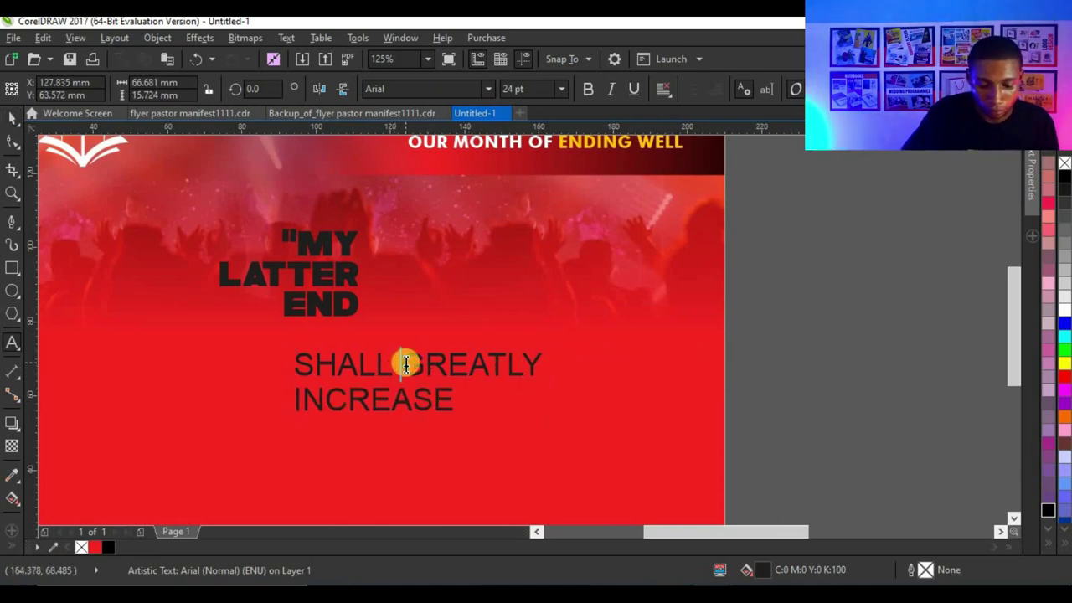
key("Return")
Take "SHALL GREATLY" out of the three-line text and paste it as separate text beside "MY LATTER END"
key("ctrl+space")
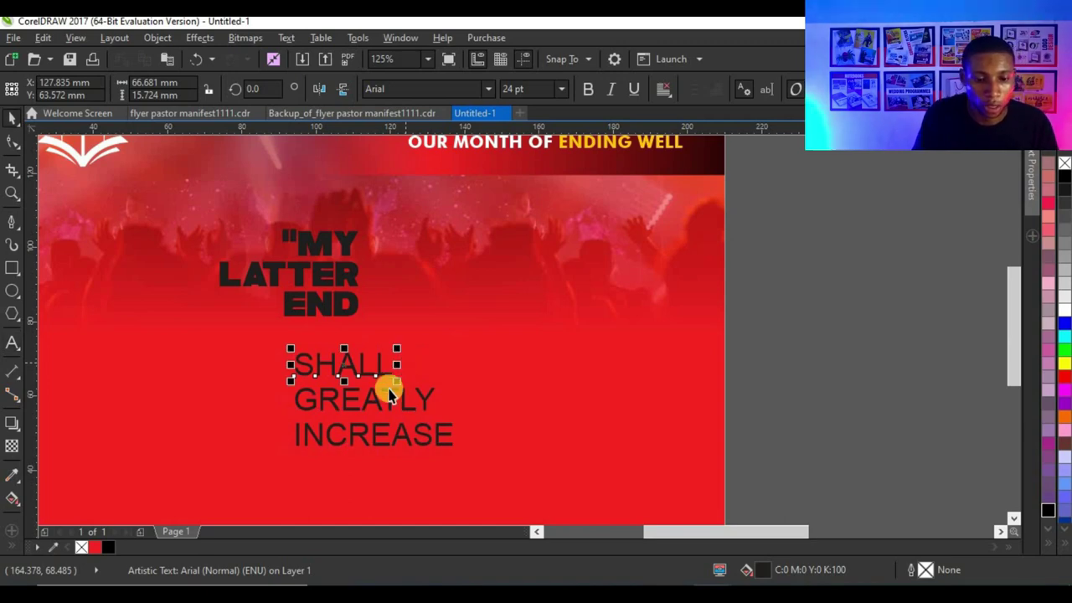
left_click_drag(435, 398, 275, 362)
key("ctrl+c")
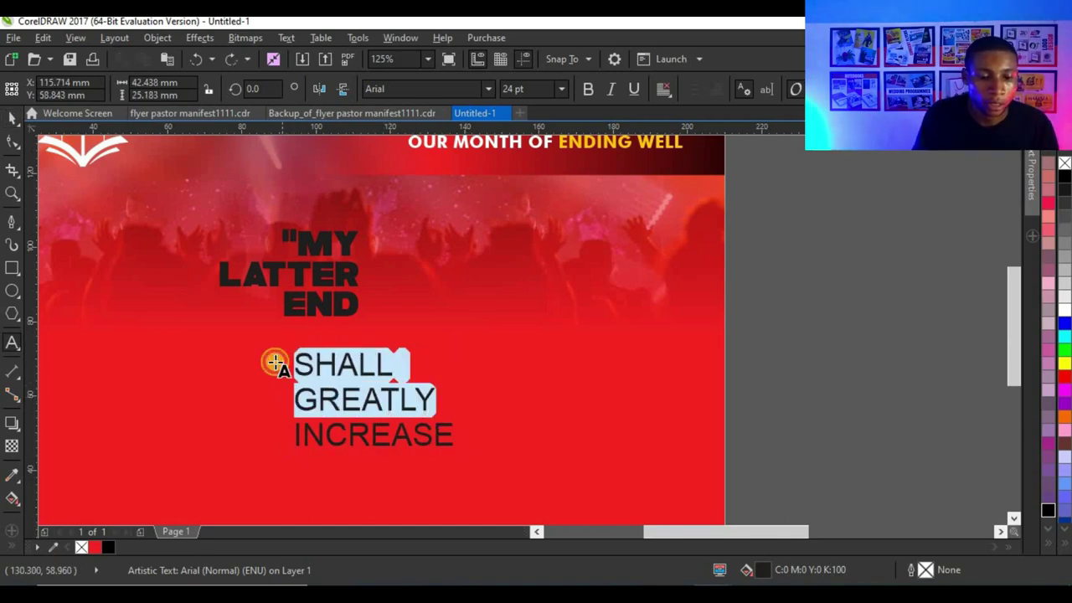
key("BackSpace")
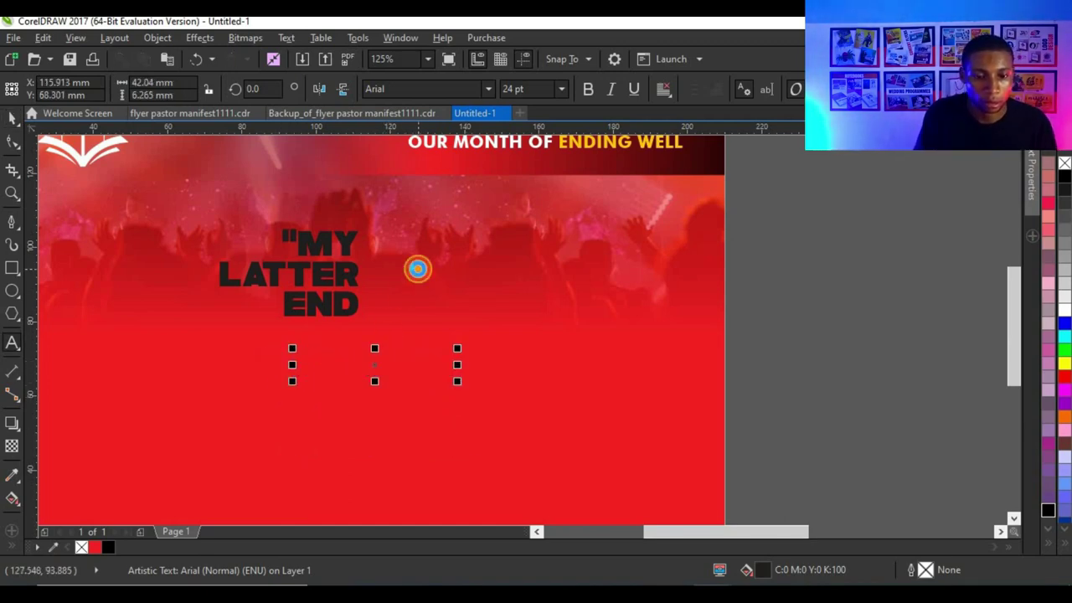
left_click(418, 270)
key("ctrl+v")
Tighten the line spacing of the two-line "SHALL GREATLY" text
left_click(14, 140)
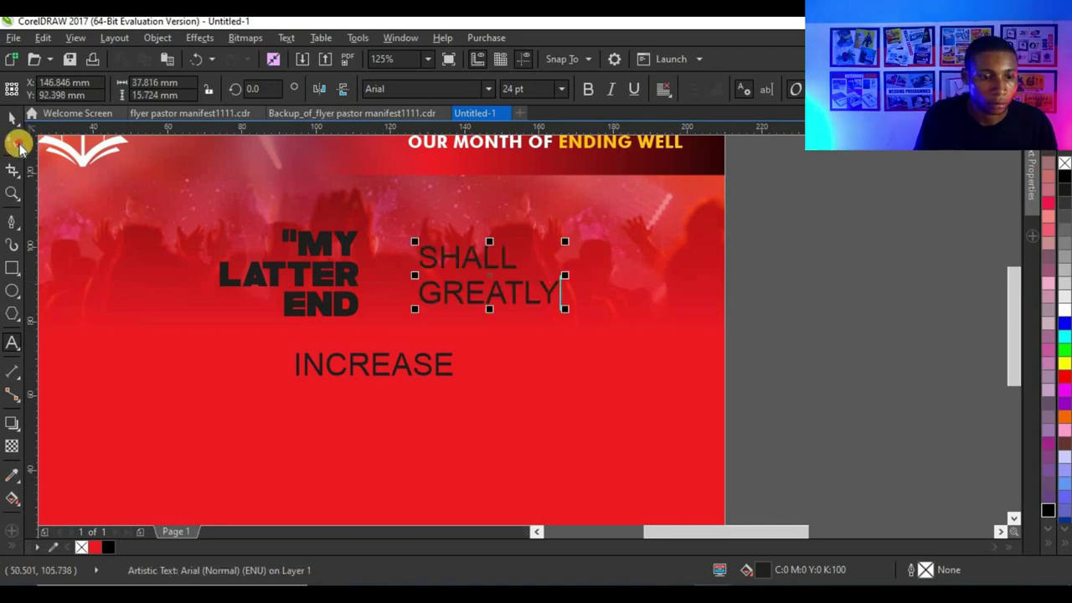
scroll(423, 290, "up", 3)
left_click_drag(411, 342, 416, 313)
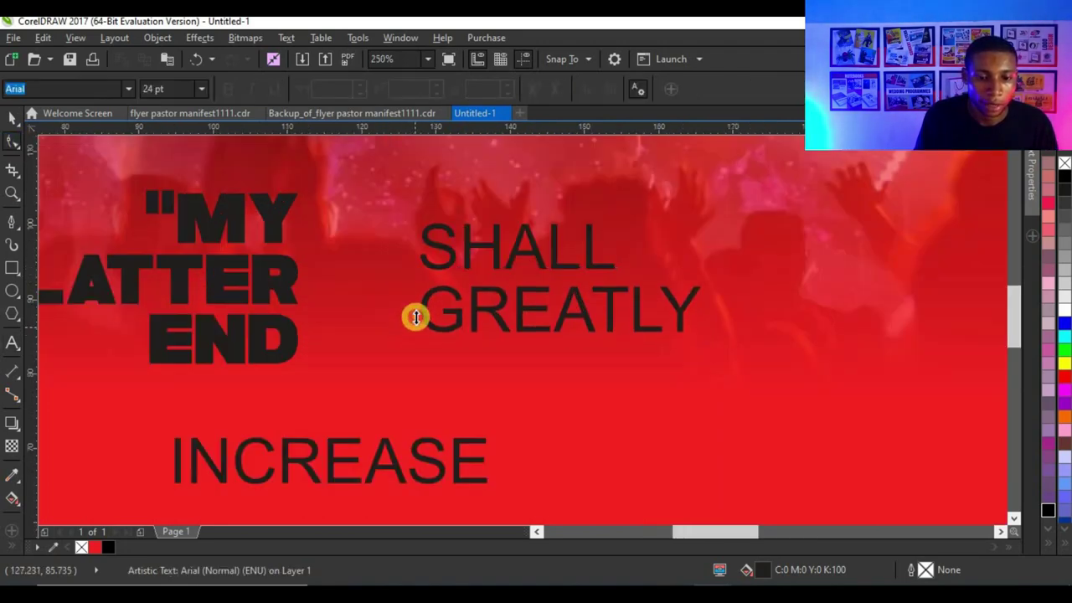
left_click(13, 117)
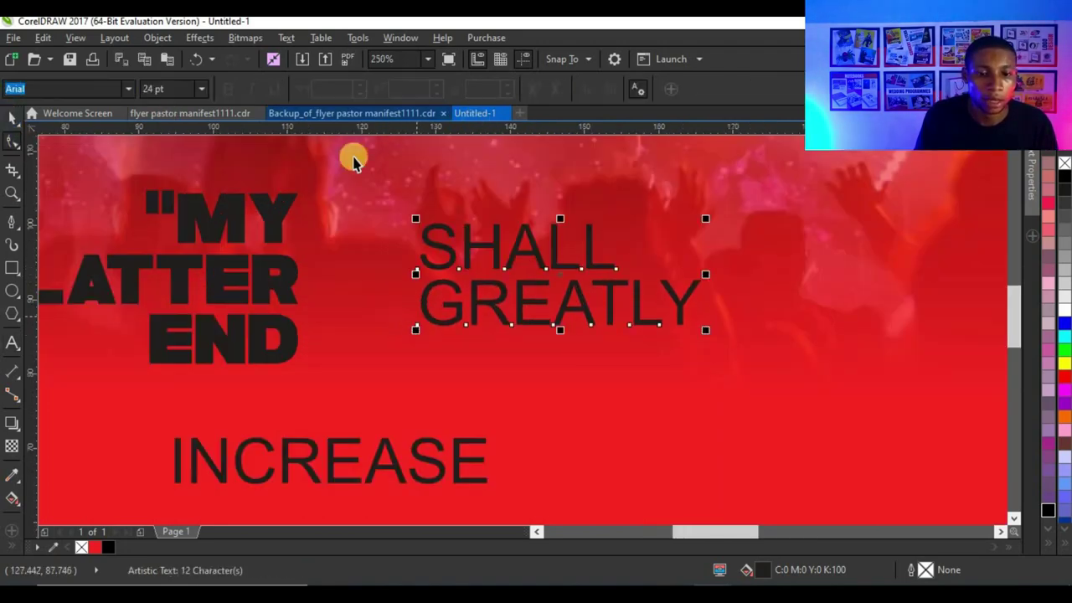
Set "SHALL GREATLY" in the Folklore font and enlarge it to about 48 pt
left_click(487, 87)
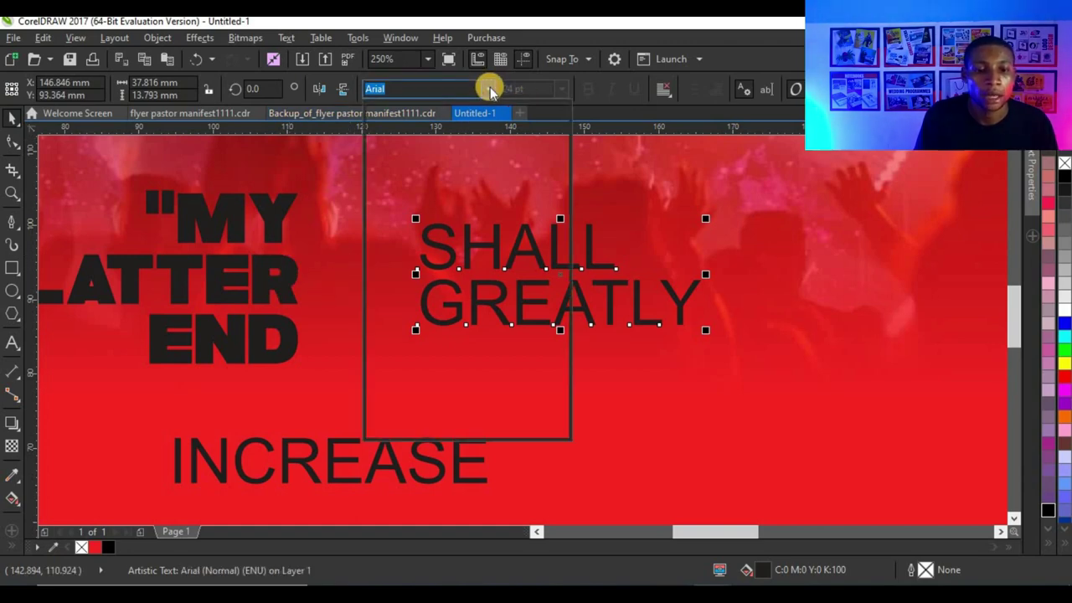
left_click(449, 157)
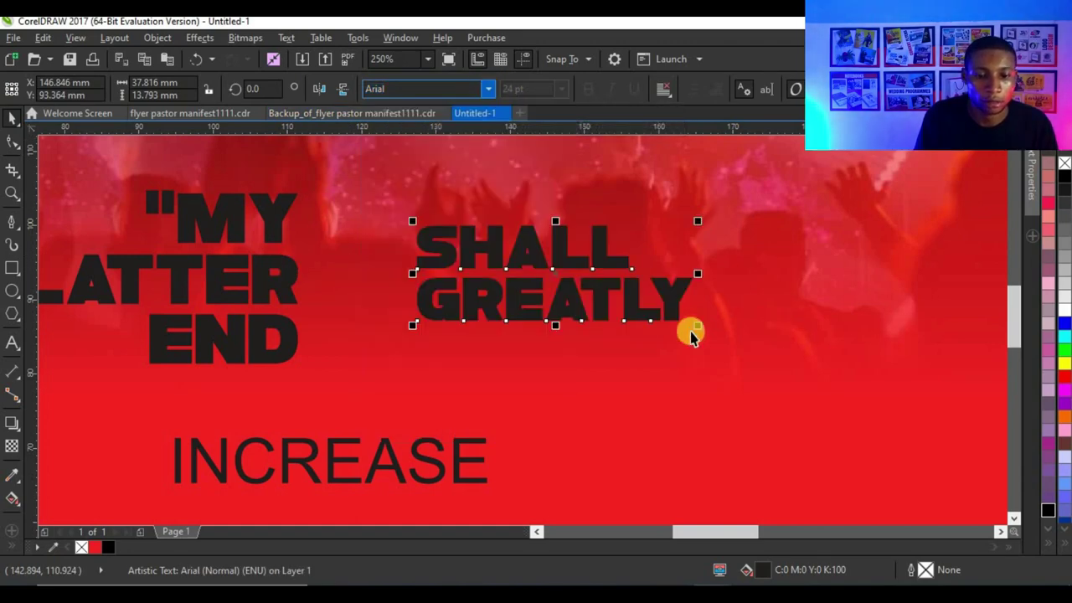
scroll(428, 302, "down", 2)
left_click_drag(505, 318, 646, 378)
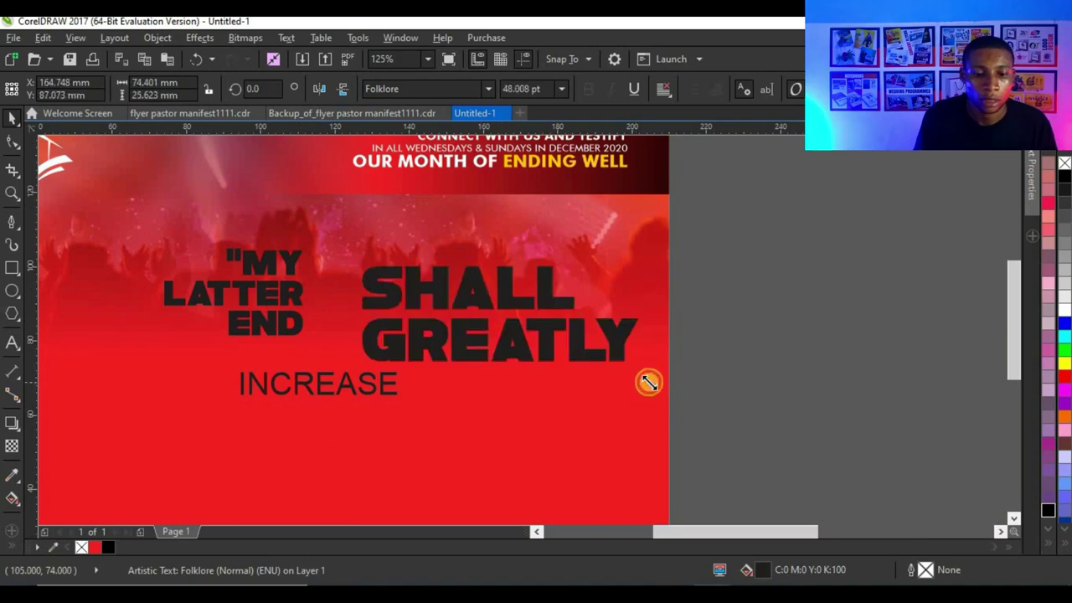
Scale "SHALL GREATLY" down to about 45 pt and position it directly beside "MY LATTER END"
mouse_move(483, 342)
left_mouse_down()
mouse_move(472, 330)
mouse_move(478, 337)
left_mouse_up()
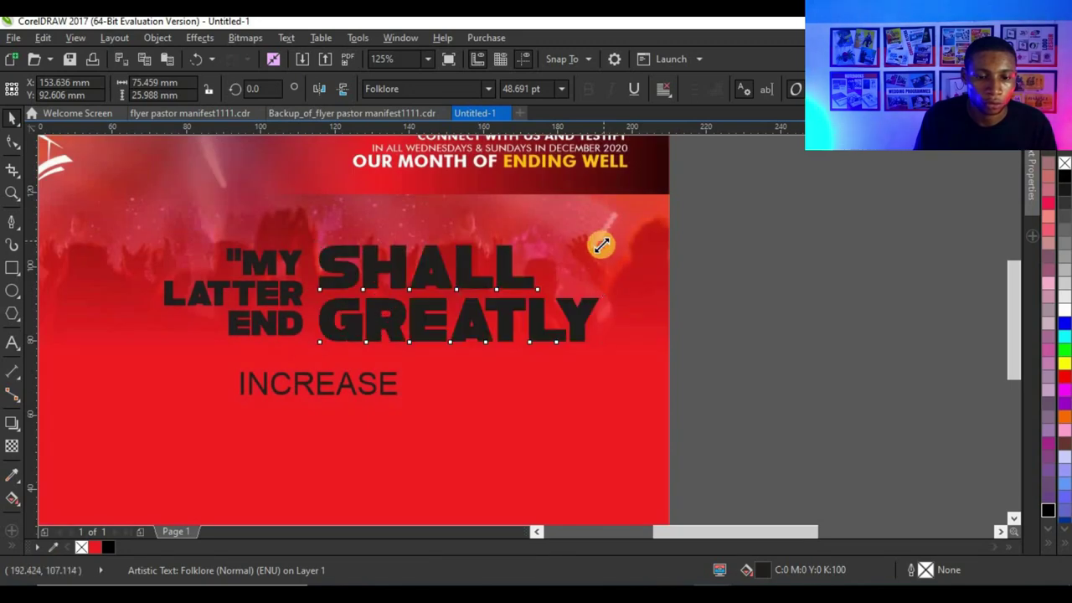
left_click_drag(601, 245, 586, 249)
scroll(282, 258, "up", 2)
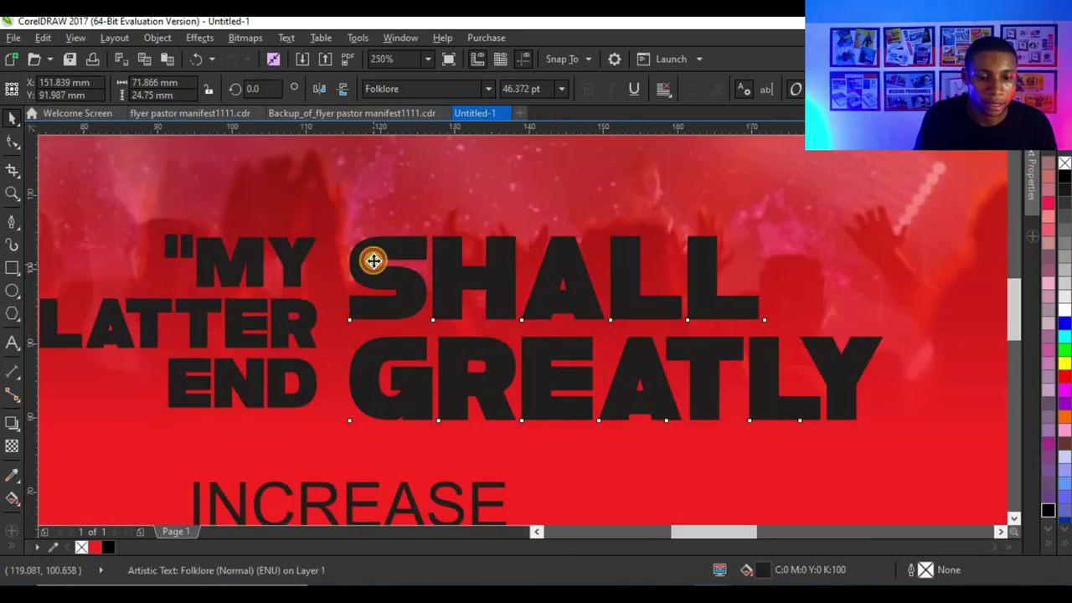
left_click_drag(373, 260, 374, 263)
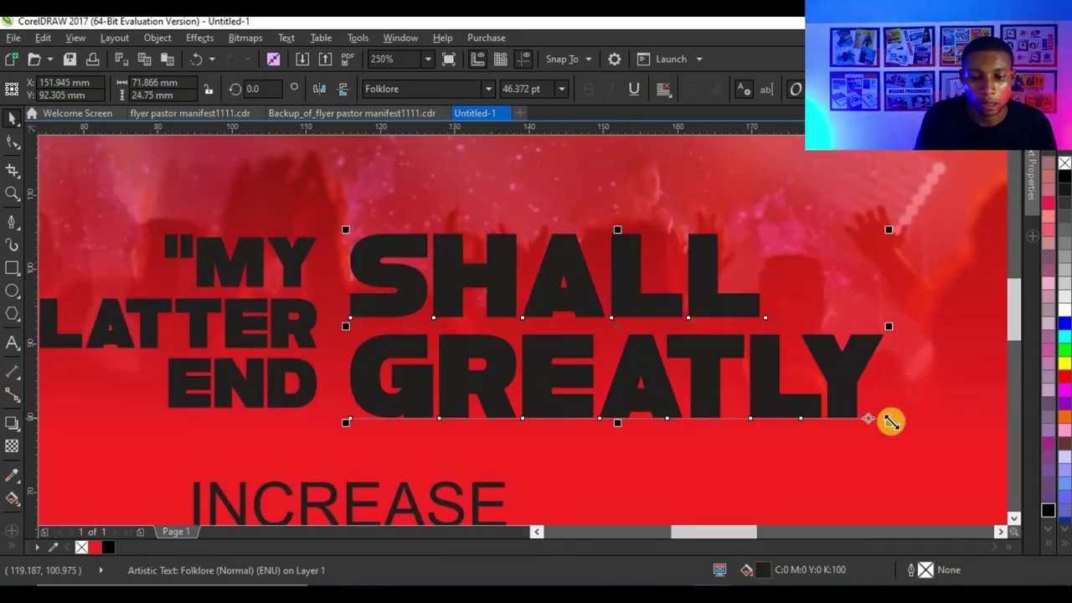
left_click_drag(890, 421, 873, 418)
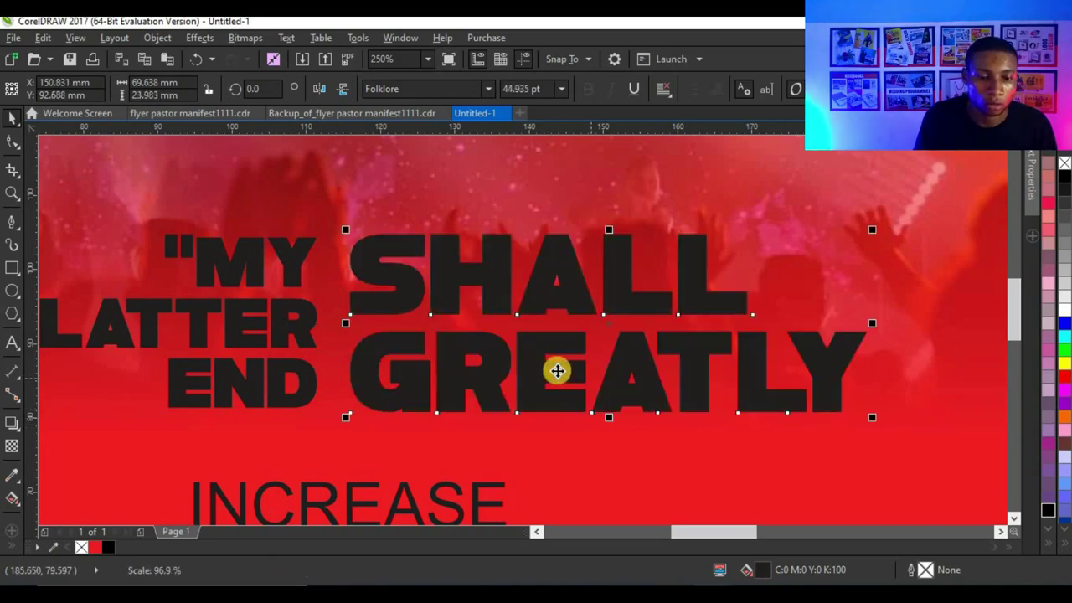
left_click_drag(433, 357, 441, 356)
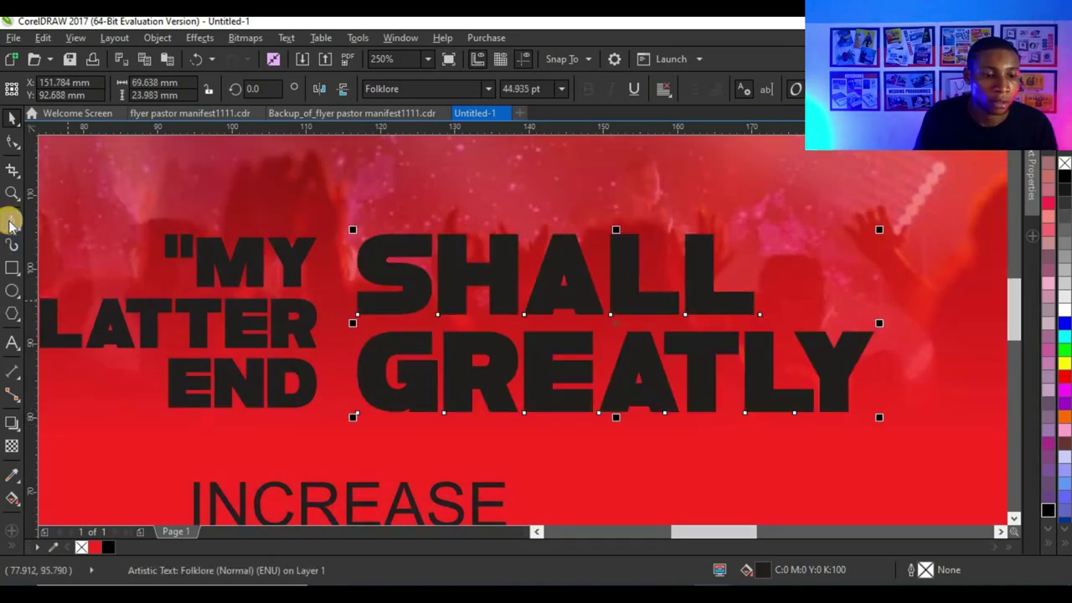
Draw a vertical divider line about 30 mm tall between "MY LATTER END" and "SHALL GREATLY", with a 2 pt outline
left_click(10, 222)
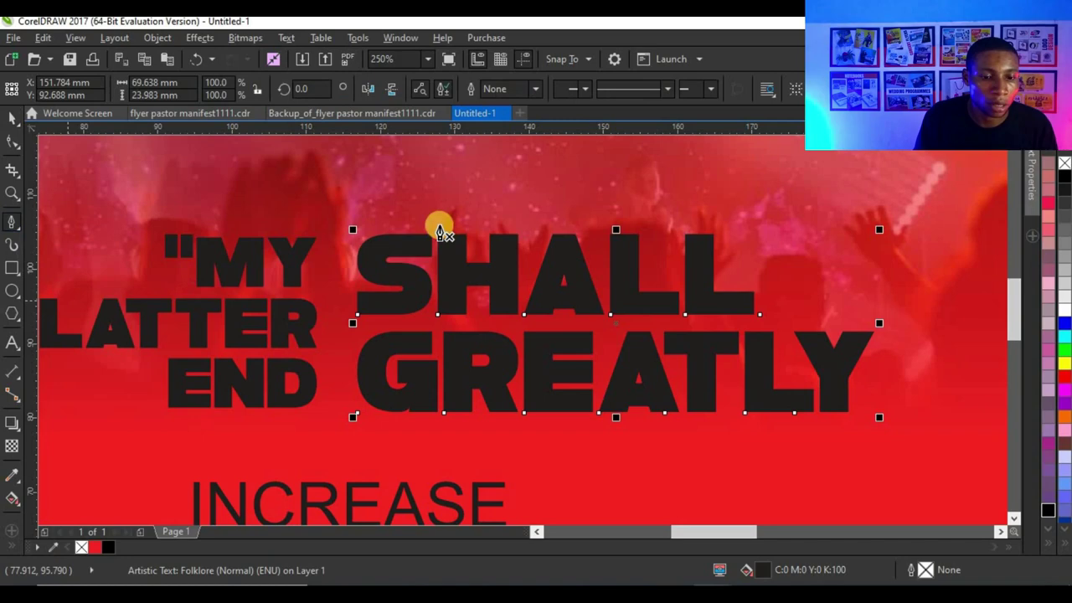
left_click(327, 206)
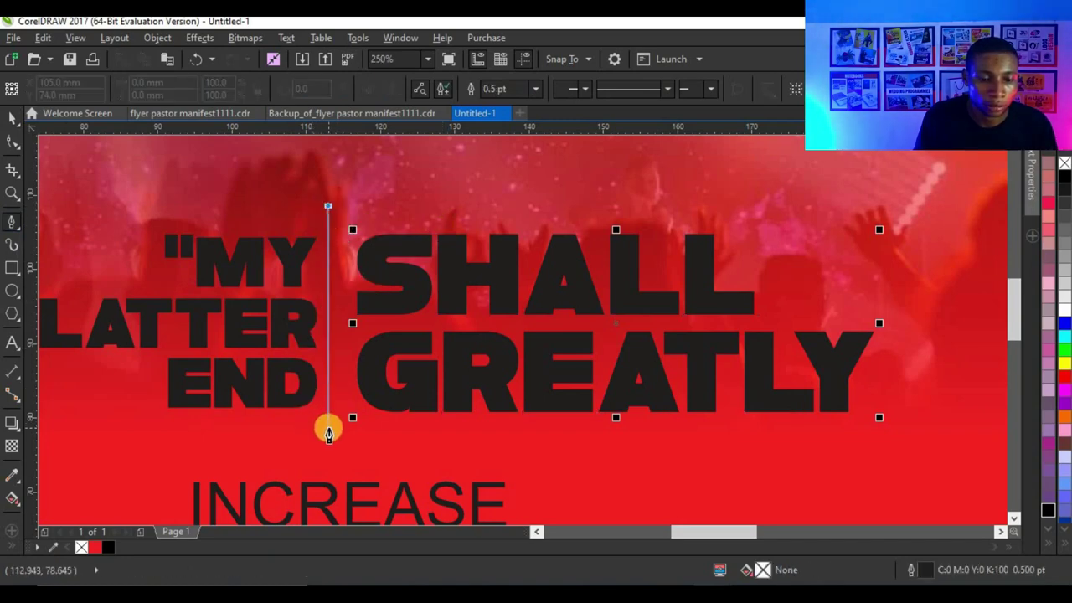
double_click(327, 434)
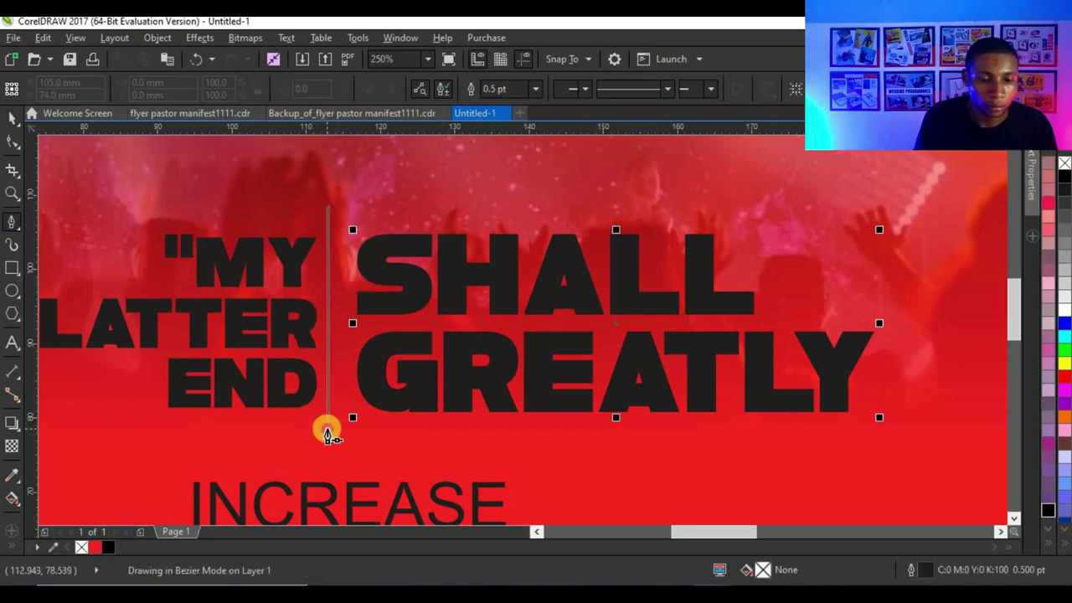
left_click(10, 118)
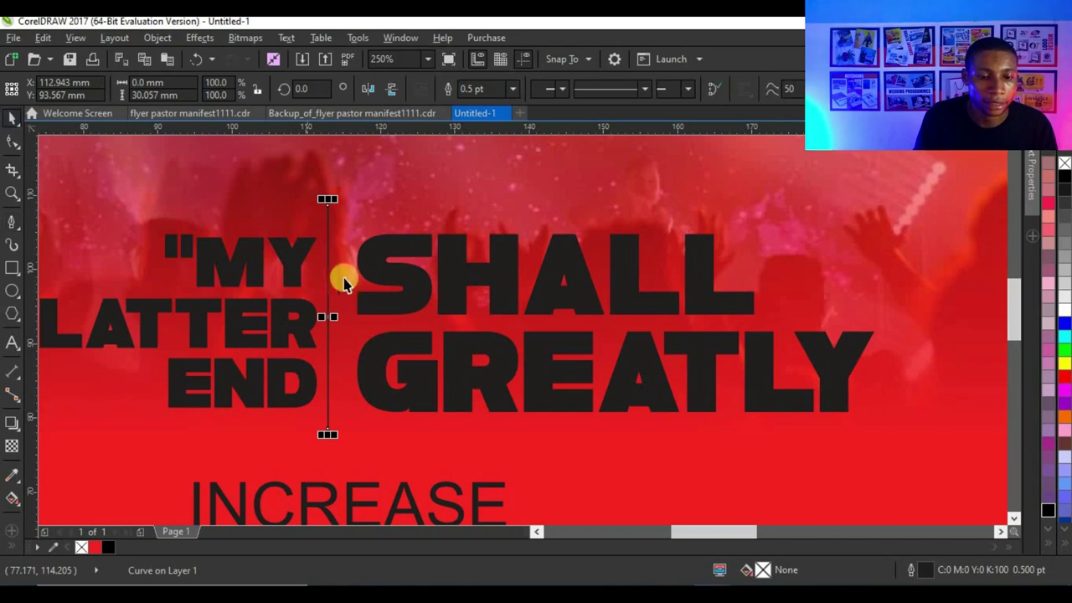
left_click(507, 94)
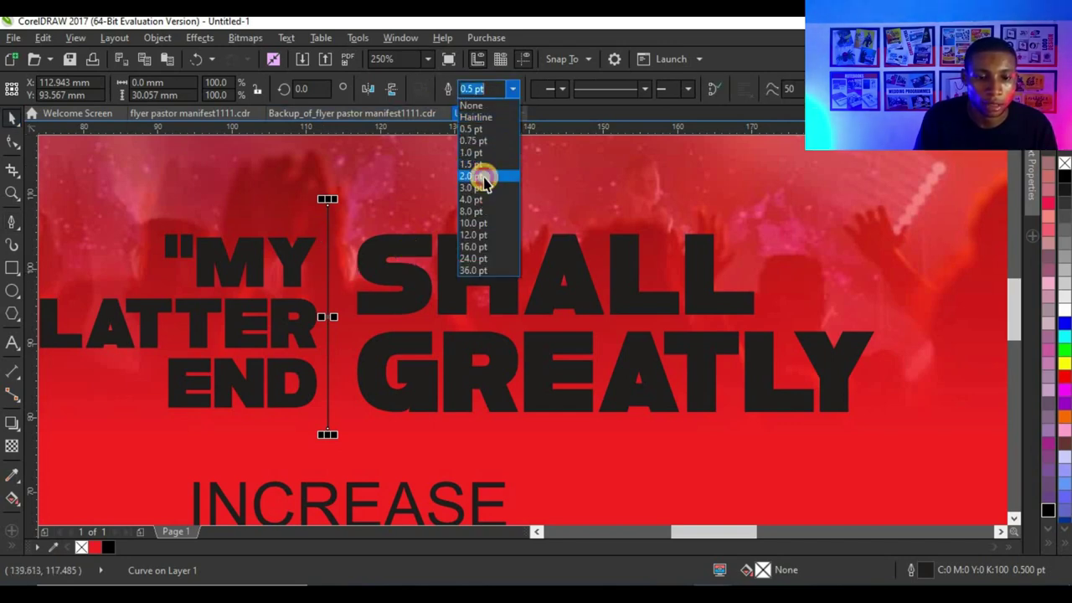
left_click(483, 177)
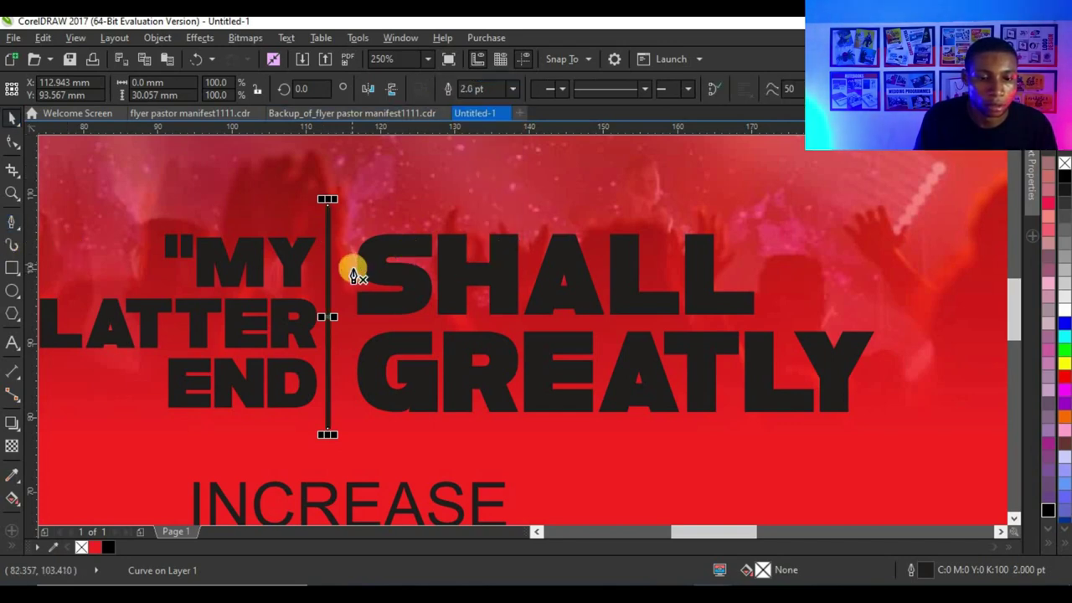
Draw a small closed triangle about 4.7 by 6.7 mm beside the divider line, pointing toward "SHALL GREATLY"
scroll(353, 274, "up", 2)
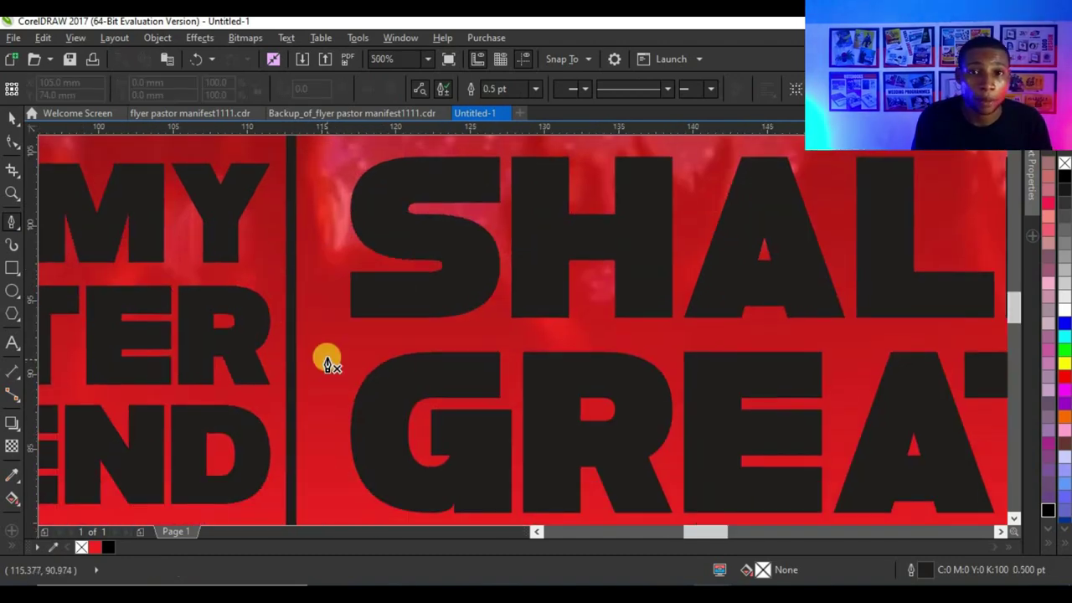
left_click(306, 310)
left_click(376, 352)
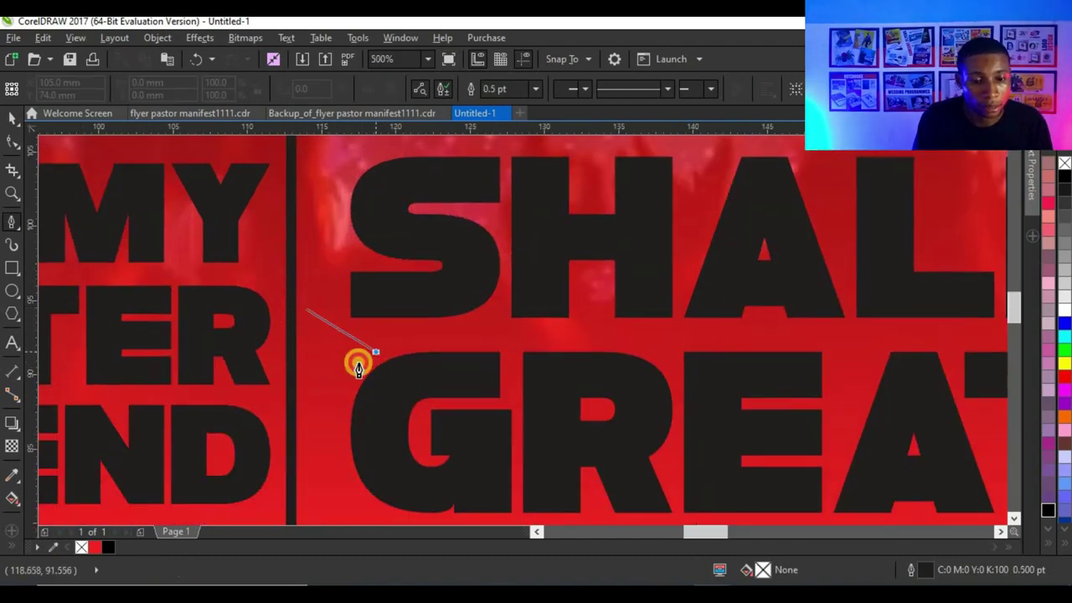
left_click(306, 408)
left_click(303, 307)
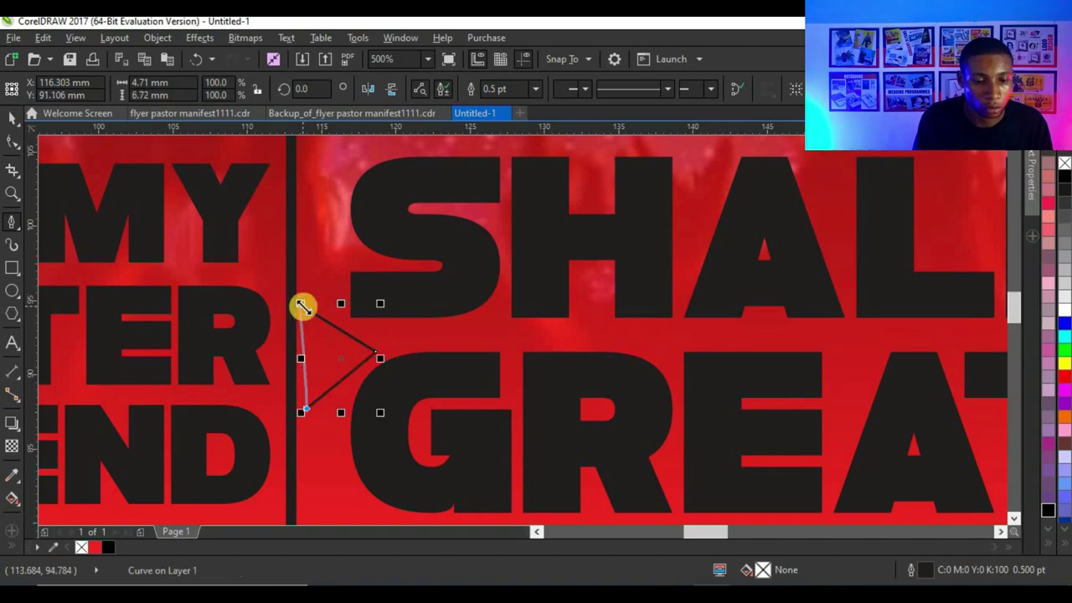
left_click(13, 119)
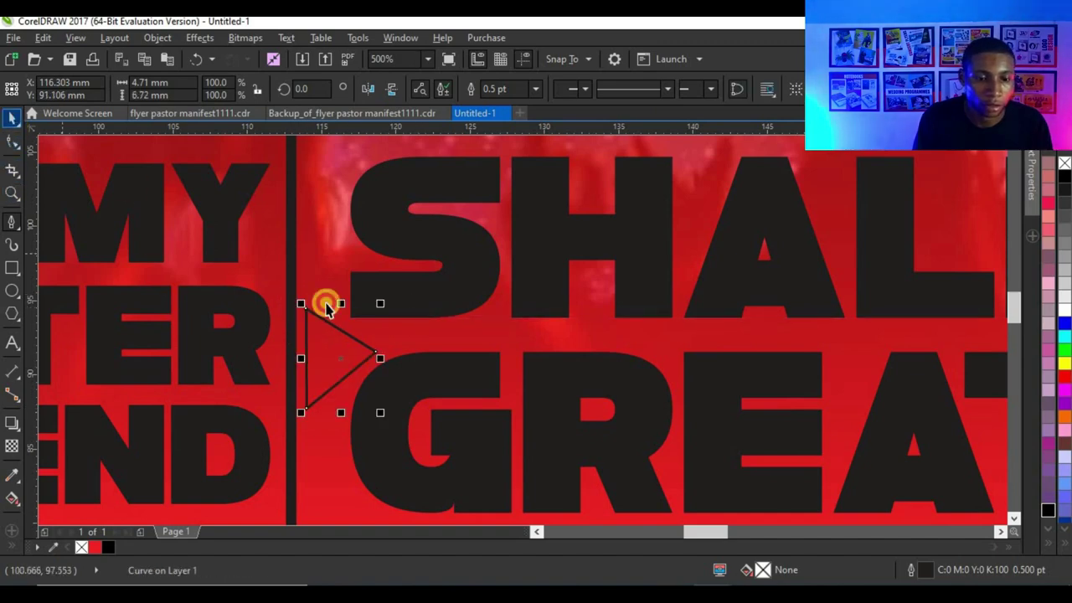
Align the triangle's flat side with the divider line and skew the triangle slightly to straighten its shape
left_click(292, 289, "shift")
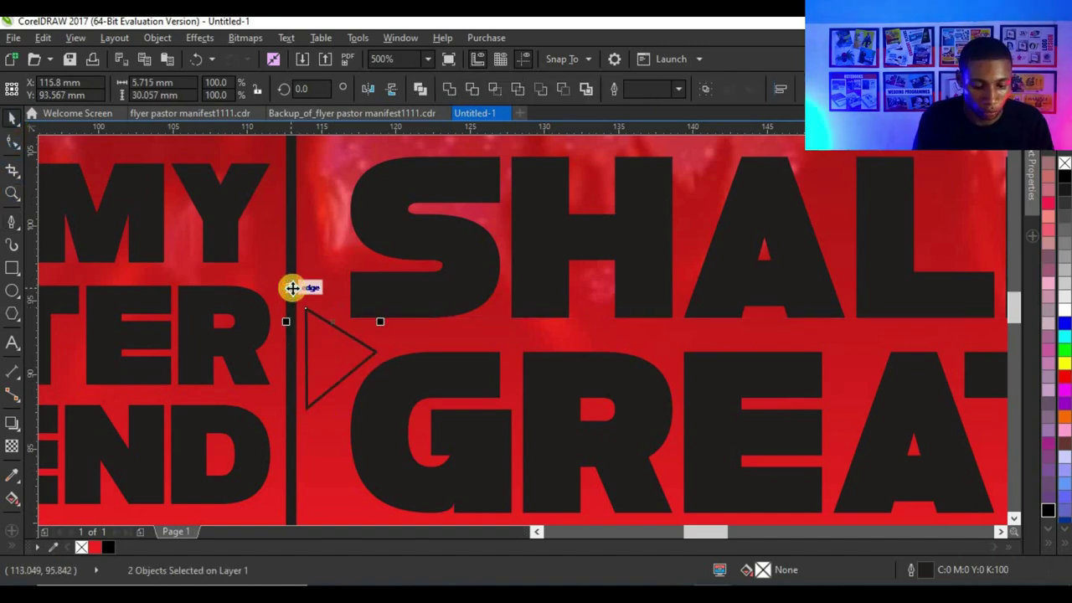
scroll(310, 306, "down", 3)
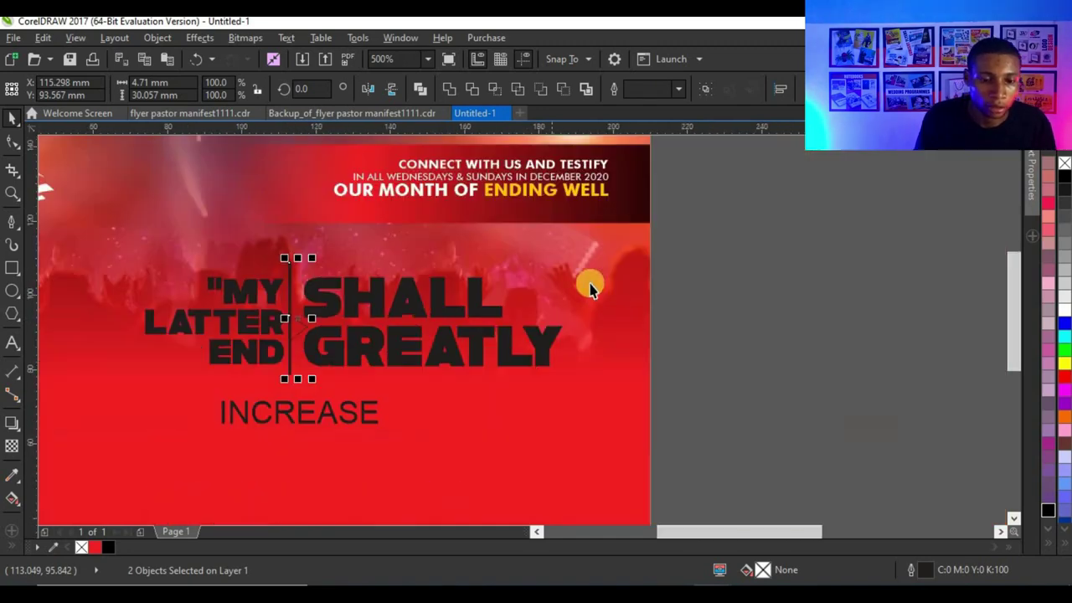
left_click(296, 317)
scroll(297, 323, "up", 3)
left_click(277, 339)
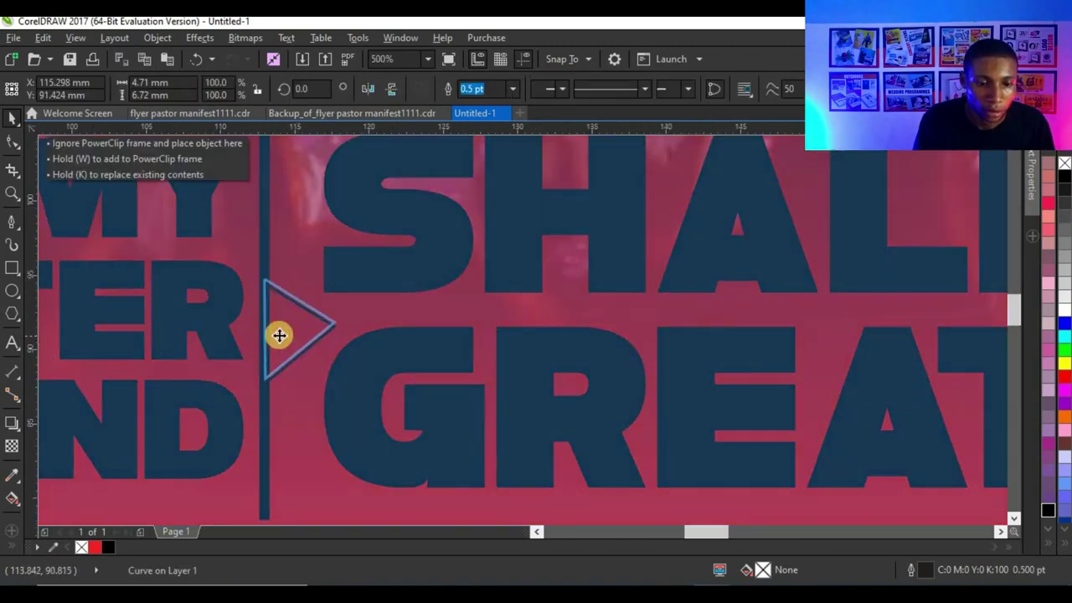
scroll(318, 320, "up", 2)
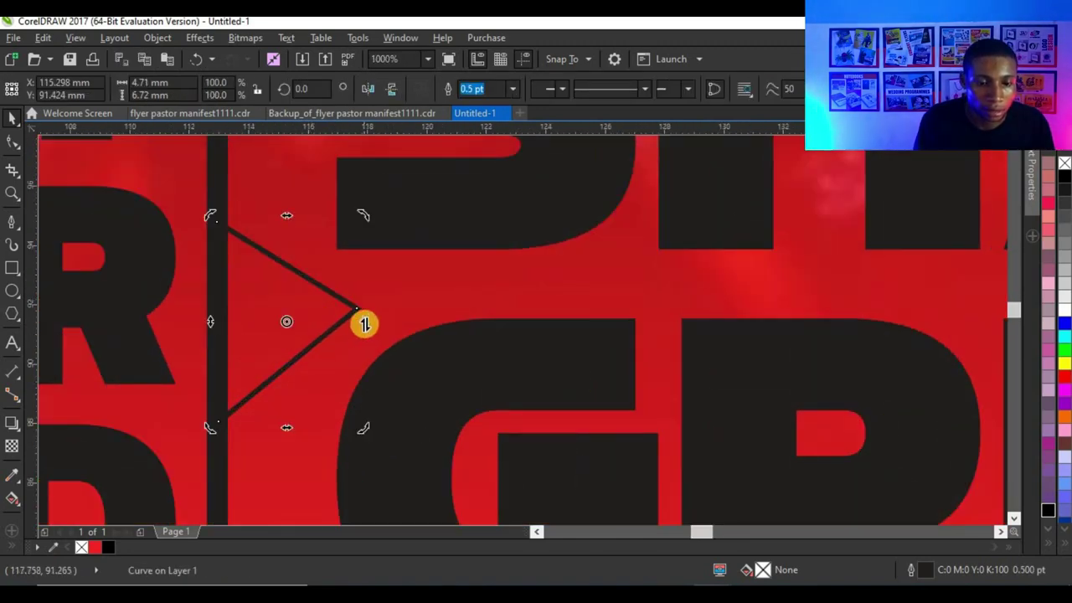
left_click_drag(364, 321, 364, 328)
scroll(254, 318, "down", 1)
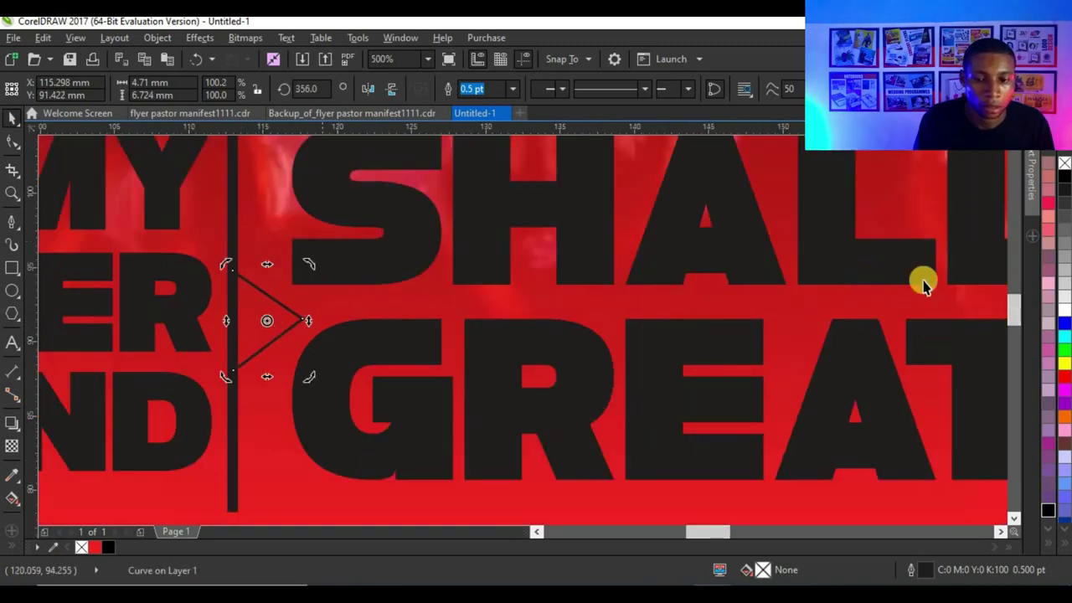
Fill the triangle with white, remove its outline, and colour the divider line white
left_click(1048, 546)
left_click(994, 299)
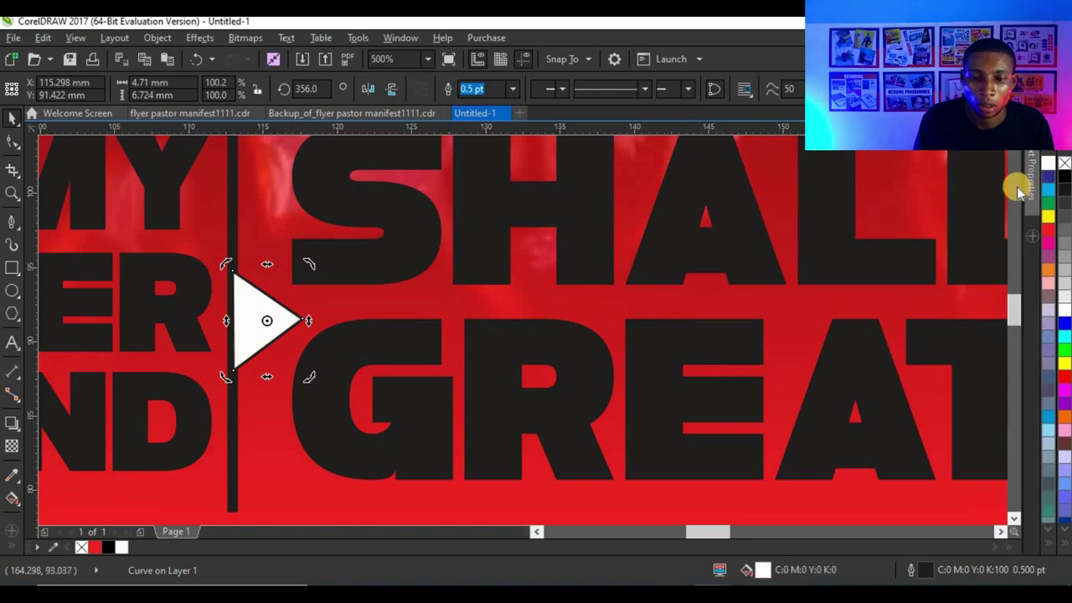
left_click(232, 192)
right_click(121, 549)
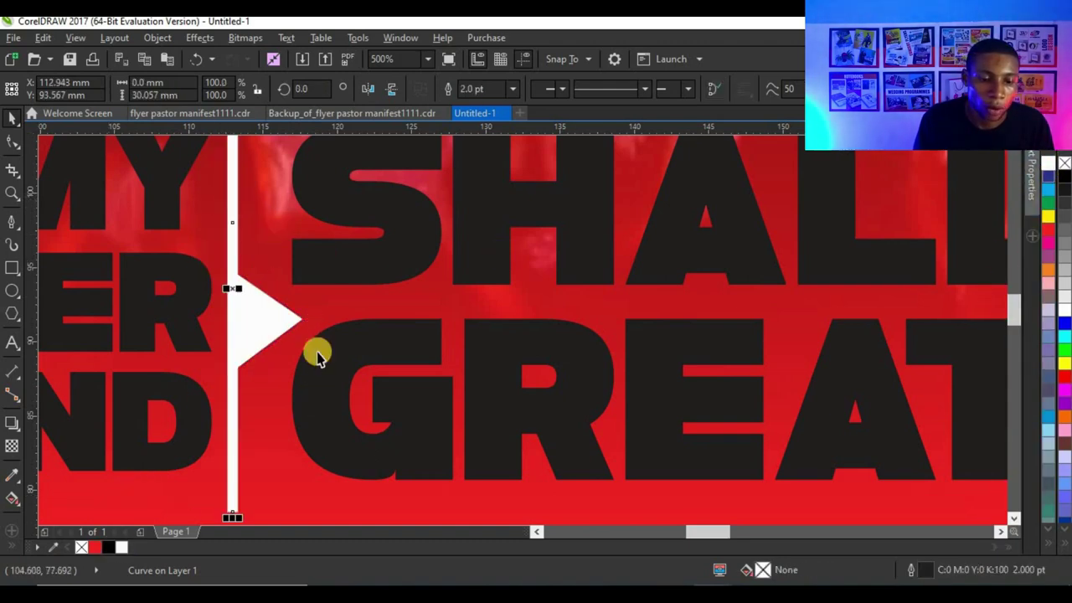
Centre the white triangle vertically on the divider line
scroll(287, 307, "down", 2)
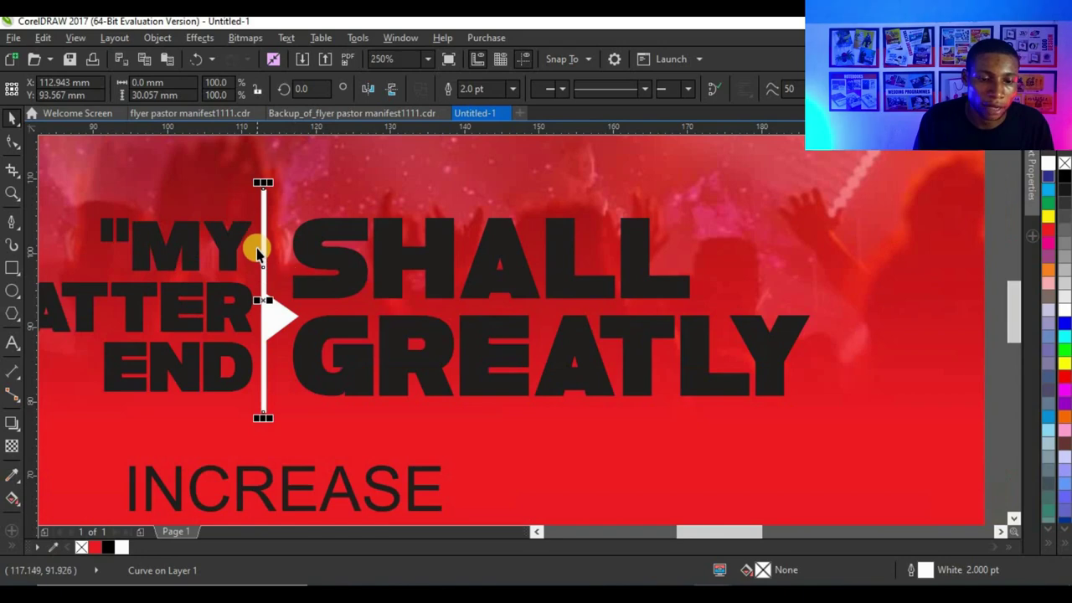
left_click(268, 310)
scroll(265, 310, "up", 2)
scroll(276, 335, "down", 2)
left_click(285, 359)
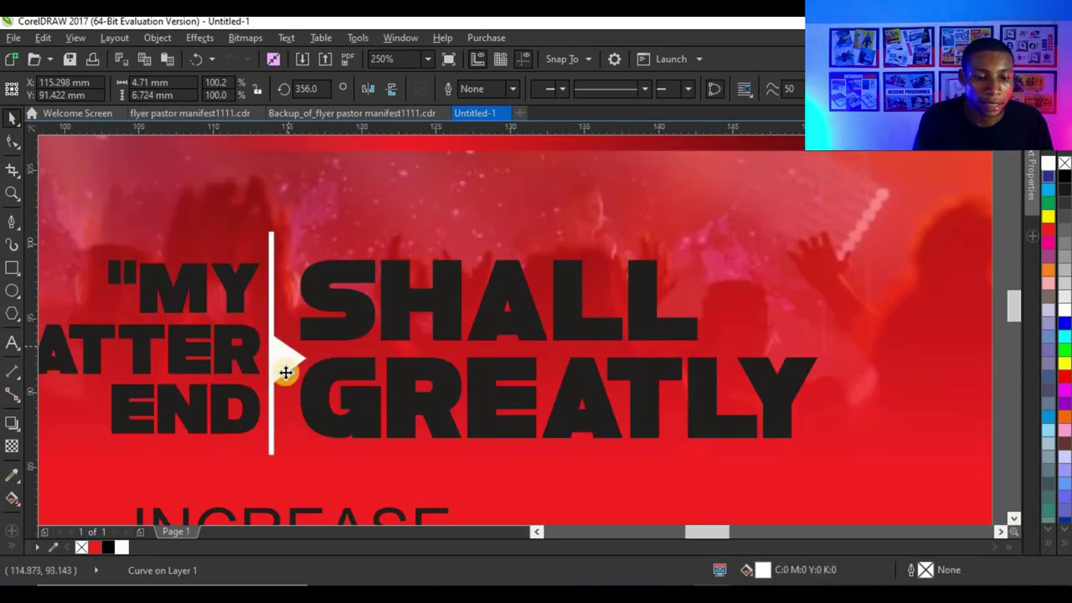
scroll(284, 369, "up", 2)
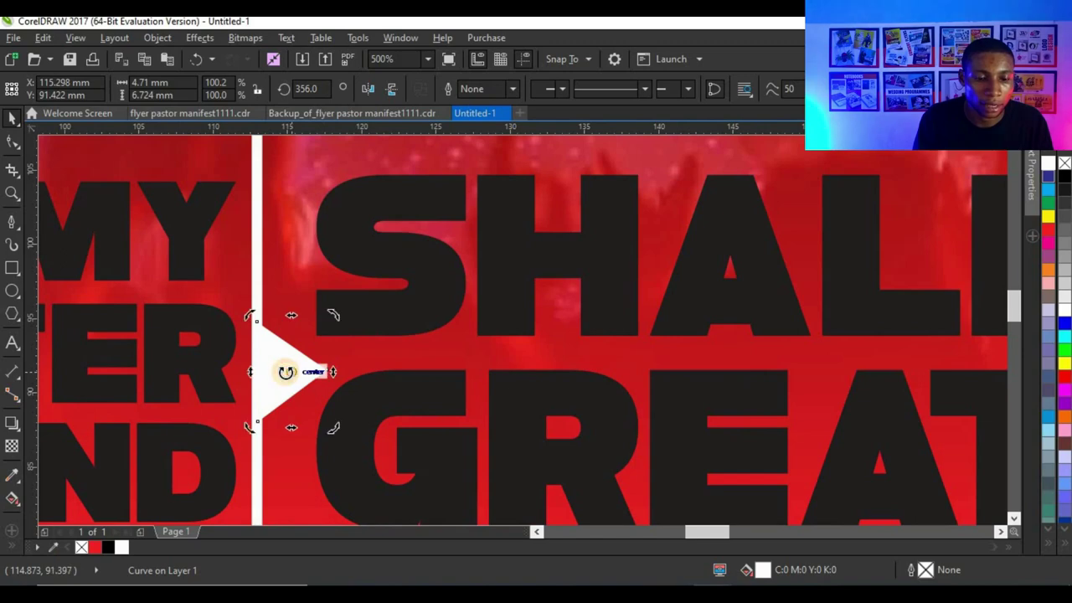
left_click(259, 242, "shift")
scroll(259, 277, "down", 3)
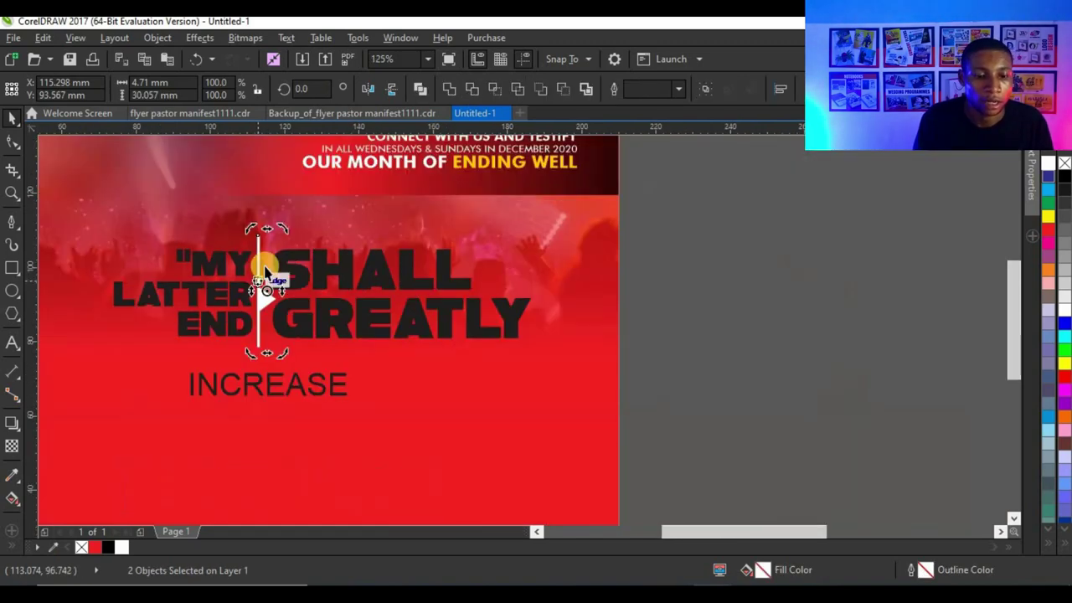
scroll(254, 261, "up", 2)
left_click(255, 261)
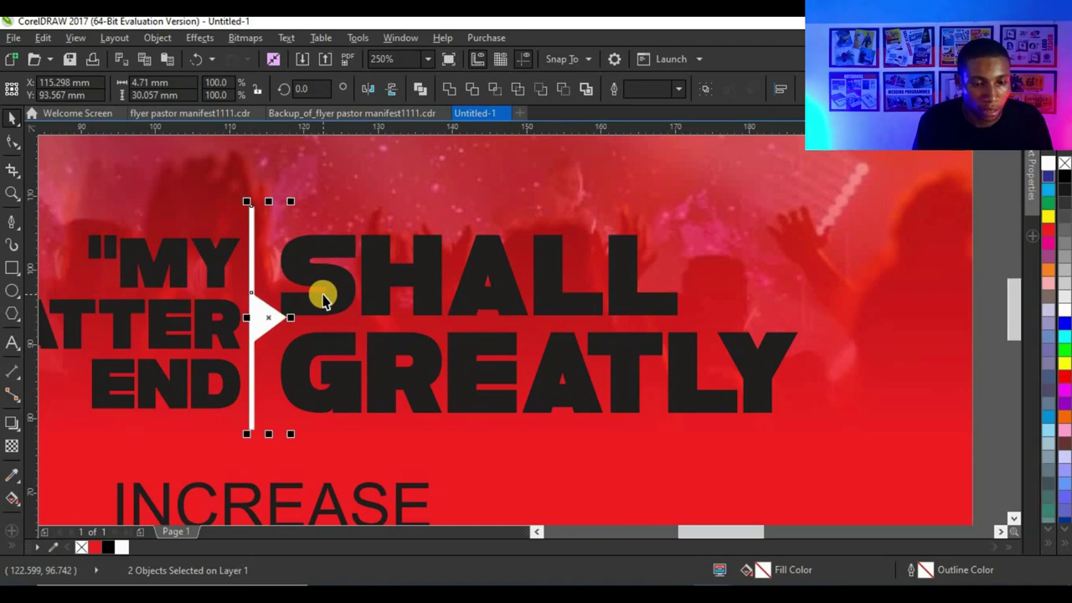
Nudge "SHALL GREATLY" up slightly to balance it against the divider line and triangle
scroll(257, 313, "up", 1)
left_click_drag(272, 300, 350, 335)
scroll(277, 308, "down", 2)
scroll(310, 313, "up", 4)
left_click(296, 318)
scroll(297, 318, "down", 6)
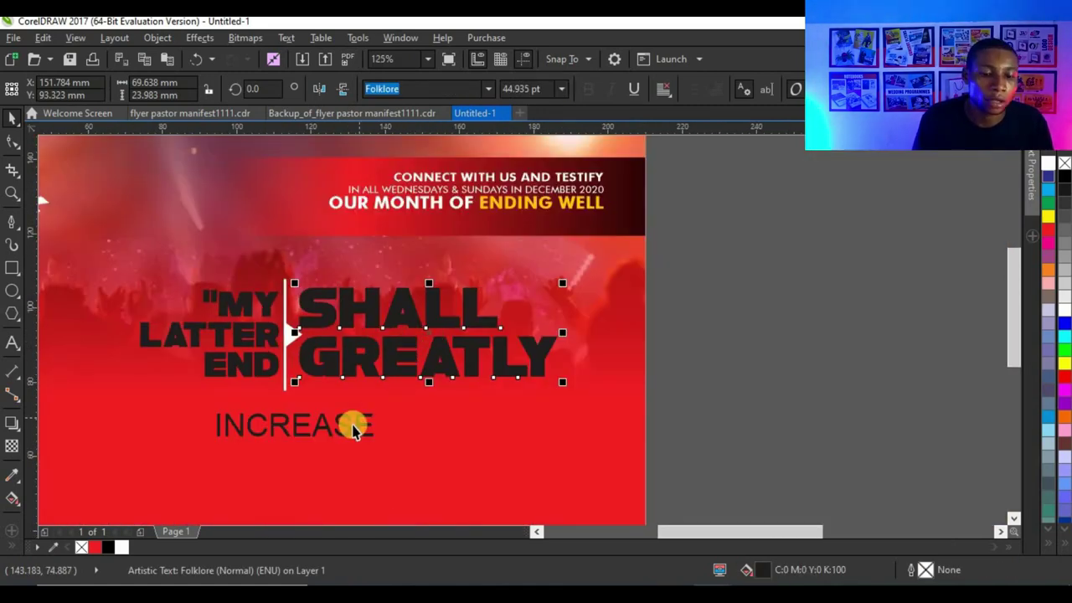
Set the word "INCREASE" in the Road Rage font
left_click(360, 427)
left_click(319, 425)
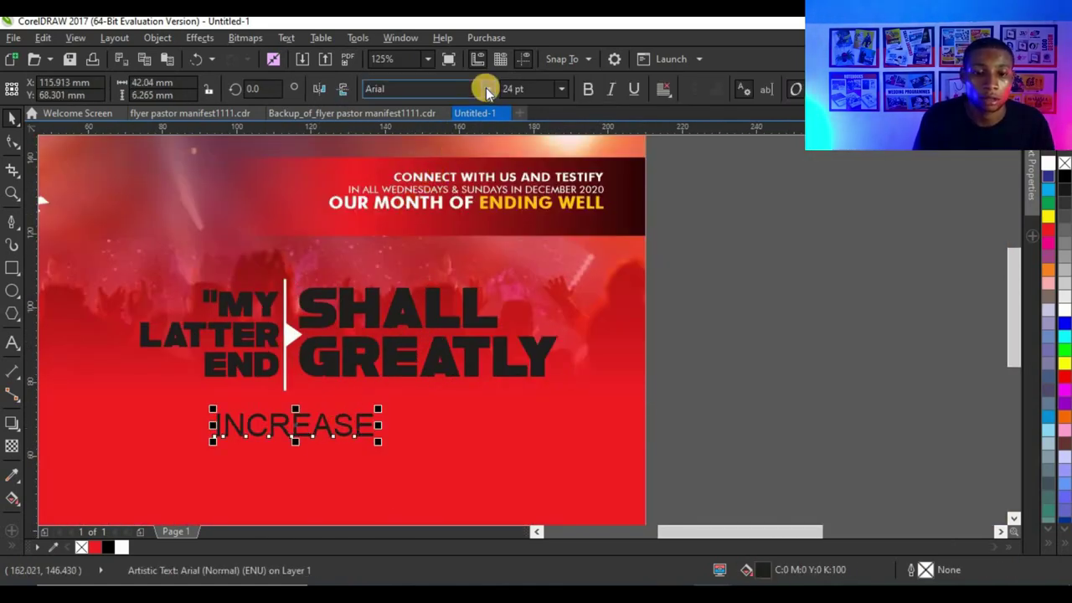
type("Road Rage")
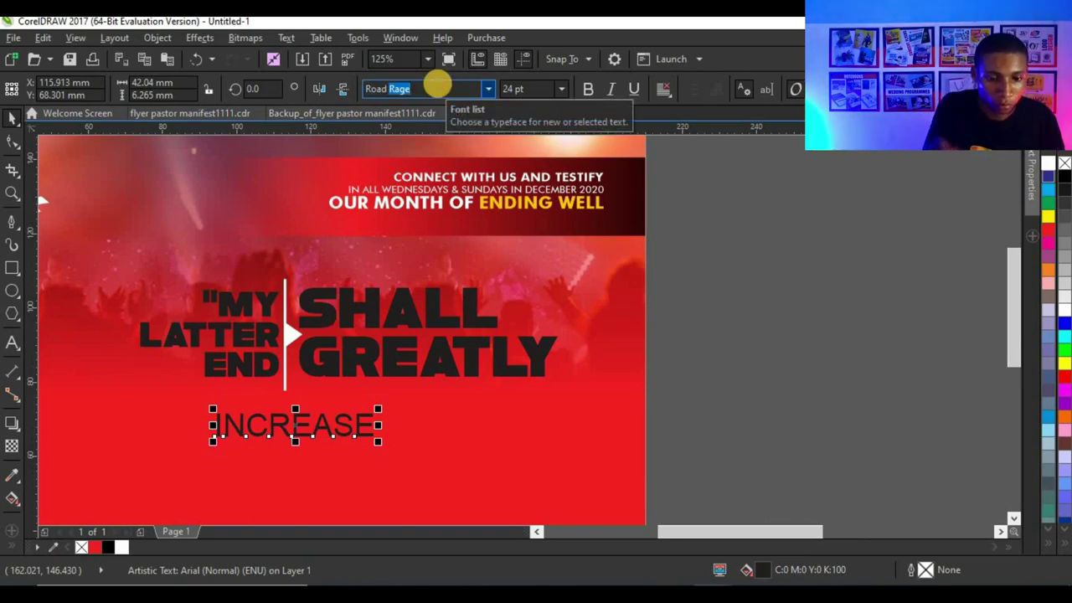
key("Return")
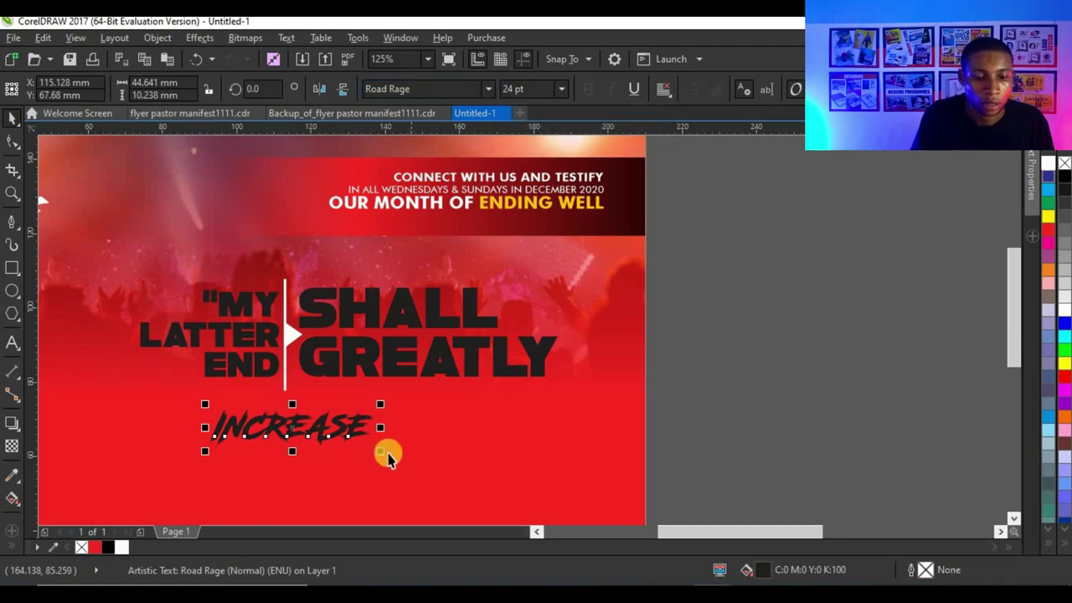
Enlarge "INCREASE" to about 66 pt, place it directly beneath the other headline words, and fill it with white
left_click_drag(467, 502, 641, 505)
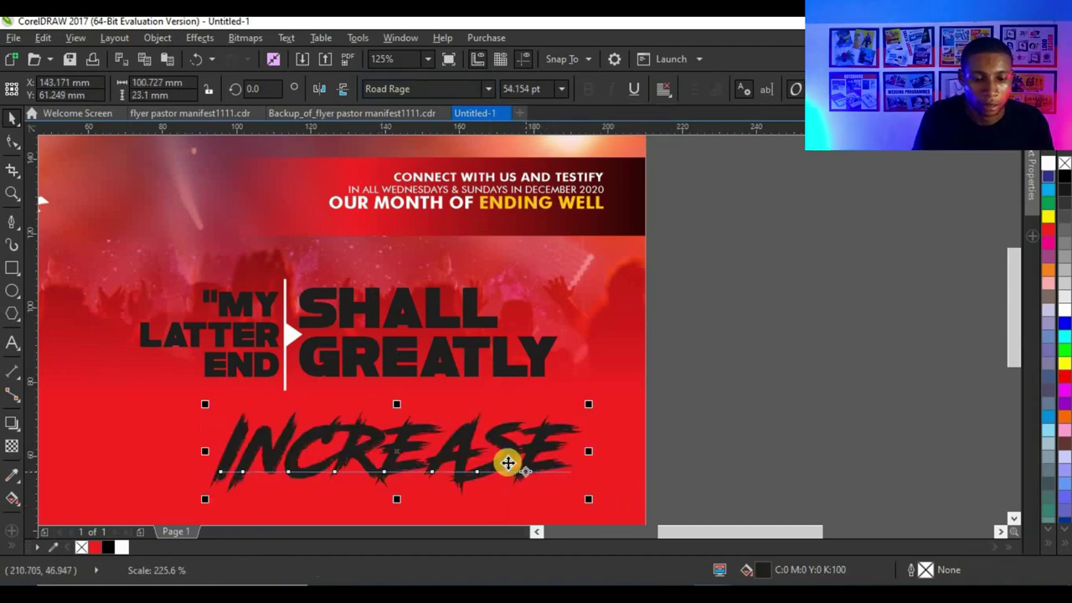
left_click_drag(453, 453, 605, 504)
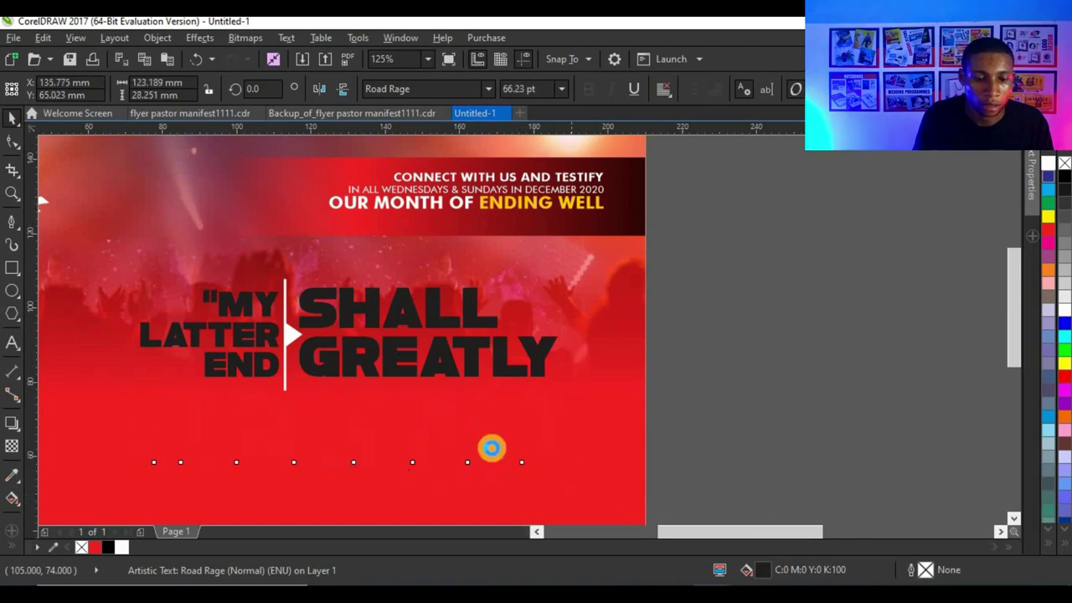
left_click_drag(492, 447, 463, 437)
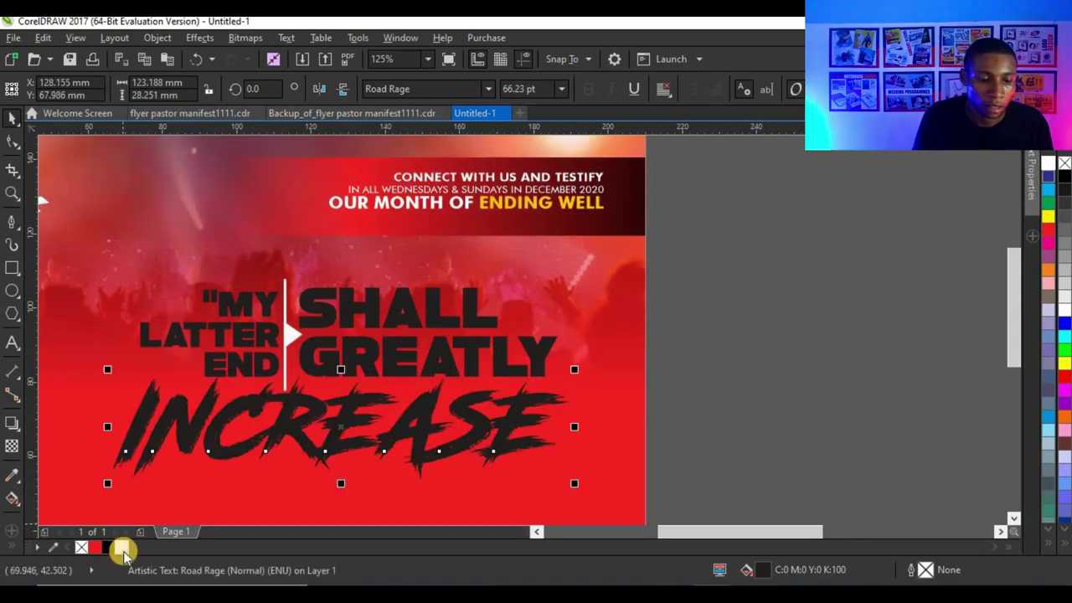
scroll(447, 388, "down", 1)
left_click(628, 364)
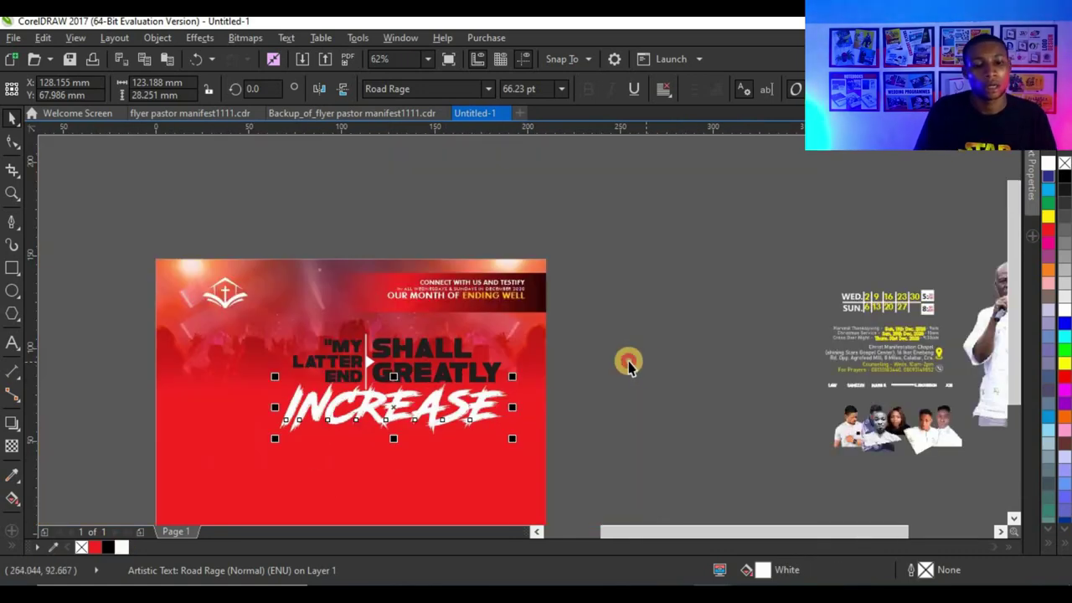
Scale "INCREASE" down to about 63 pt and fit it closely beneath the other headline words
scroll(432, 364, "up", 2)
left_click(516, 450)
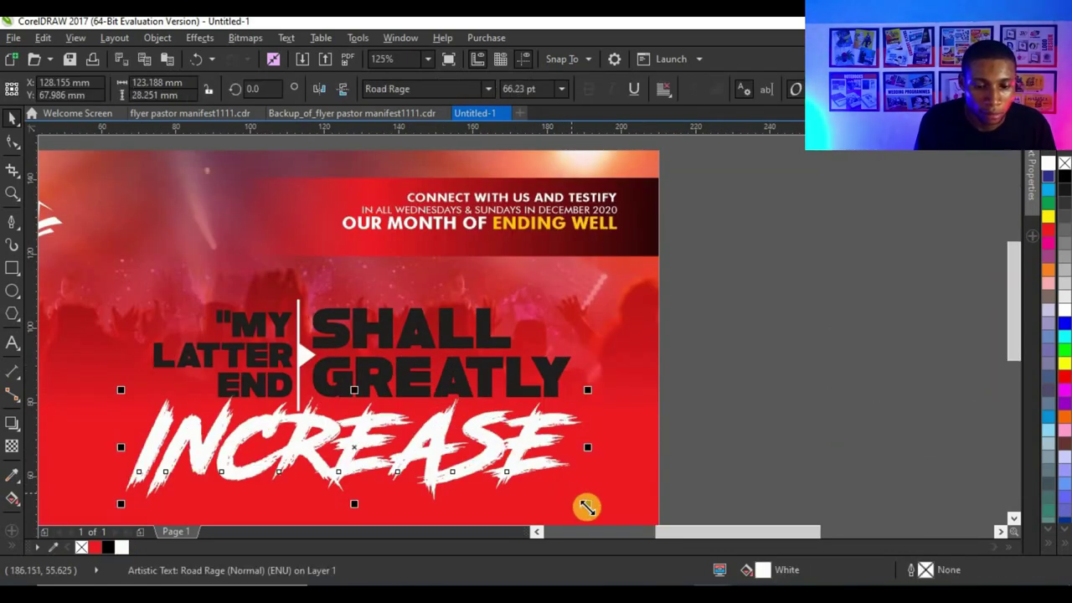
left_click_drag(575, 502, 509, 383)
scroll(445, 410, "down", 1)
key("Escape")
scroll(428, 378, "up", 1)
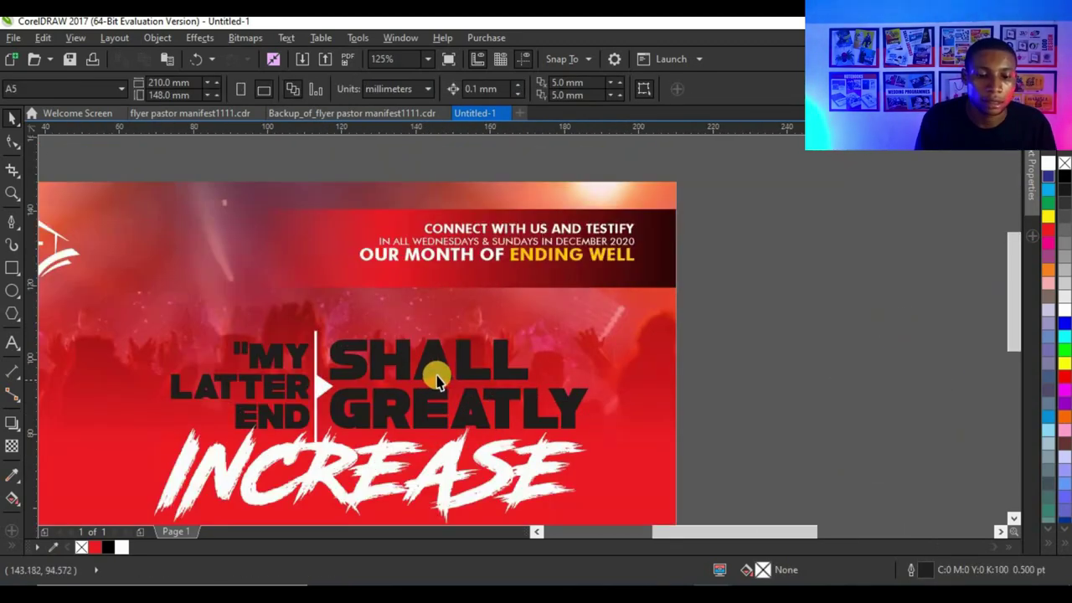
Add a closing quotation mark after "INCREASE" and scale that text down to about 59 pt
left_click(441, 372)
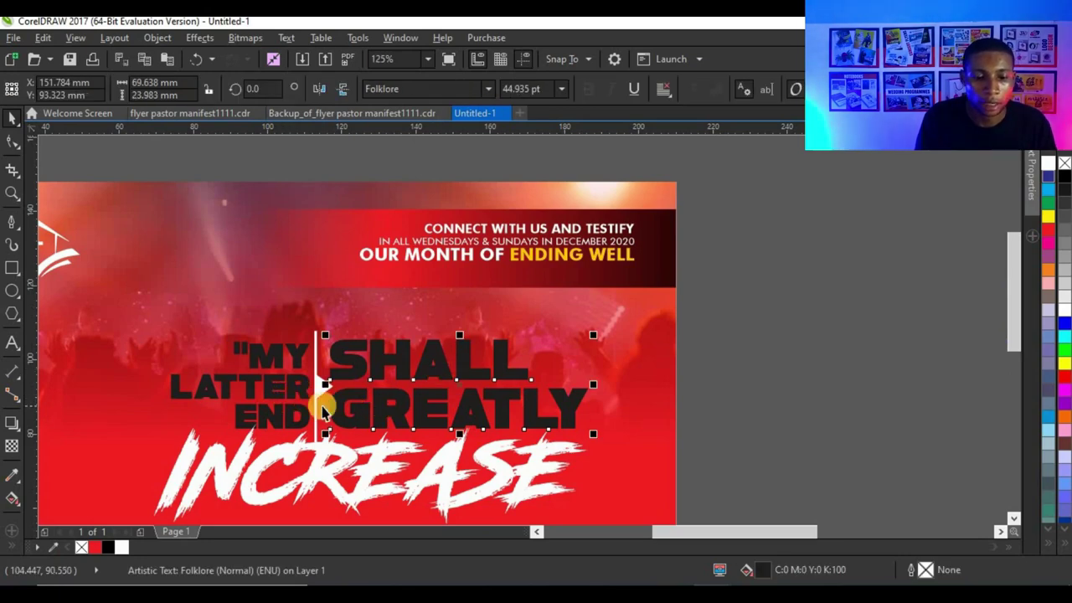
left_click(291, 410)
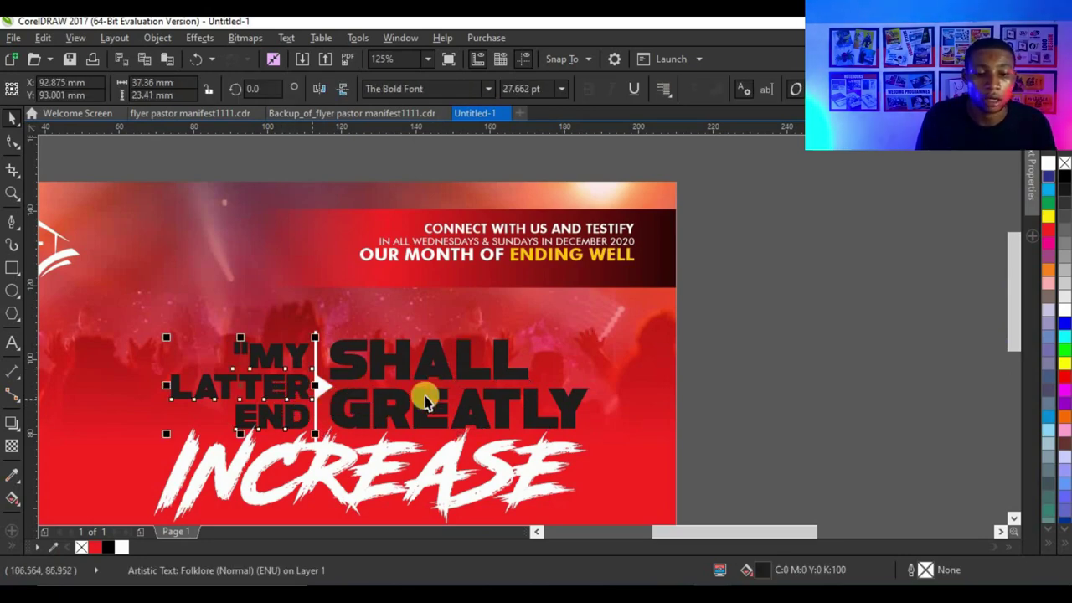
double_click(563, 456)
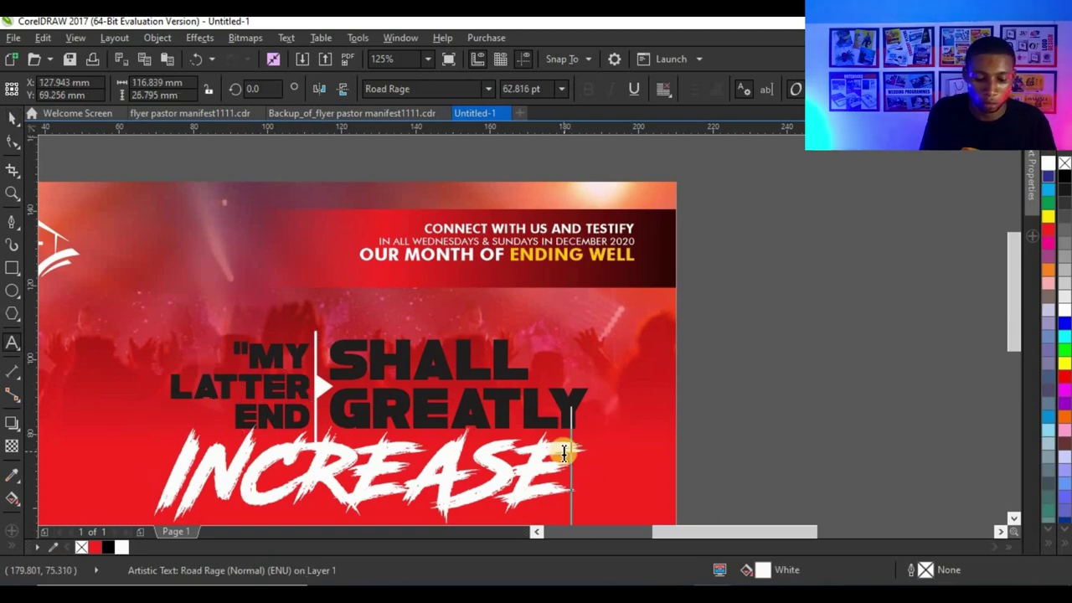
left_click(12, 118)
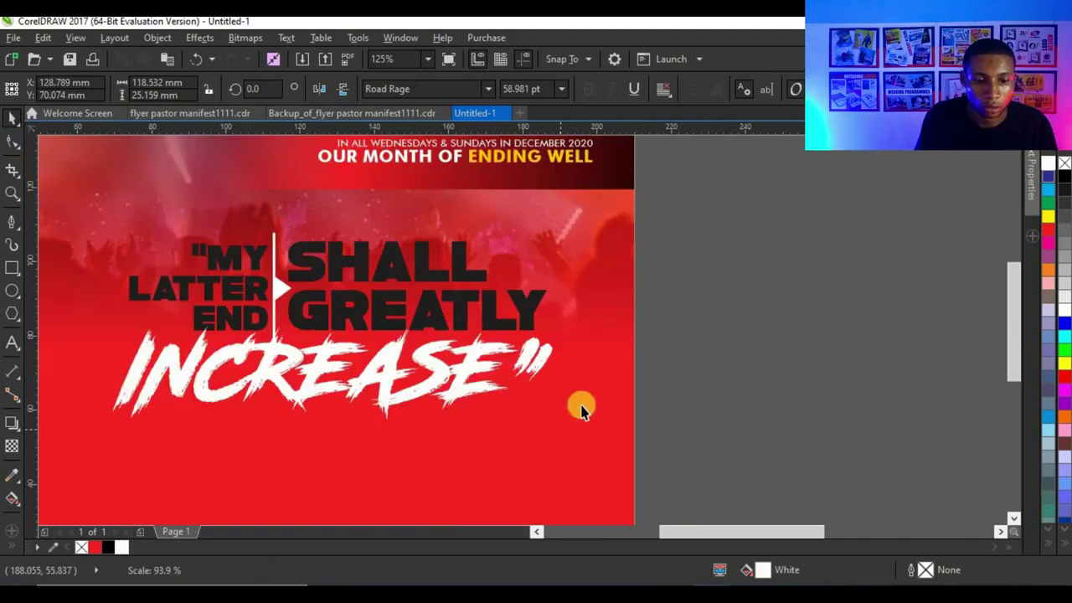
scroll(525, 359, "down", 1)
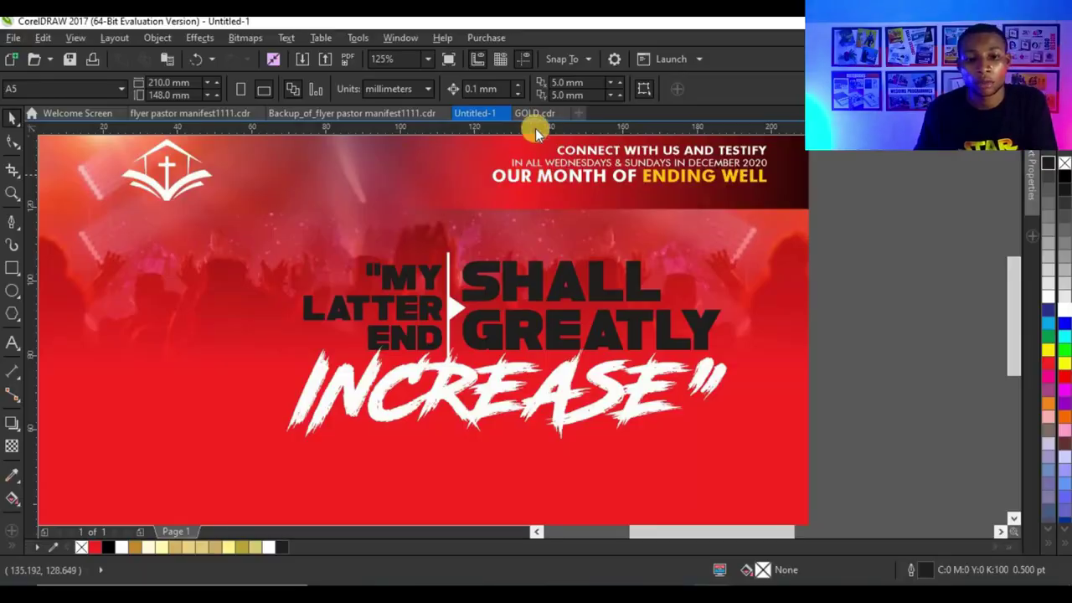
Copy the gold gradient rectangle from GOLD.cdr into the flyer and scale it to about 48 by 41 mm near the headline
left_click(532, 118)
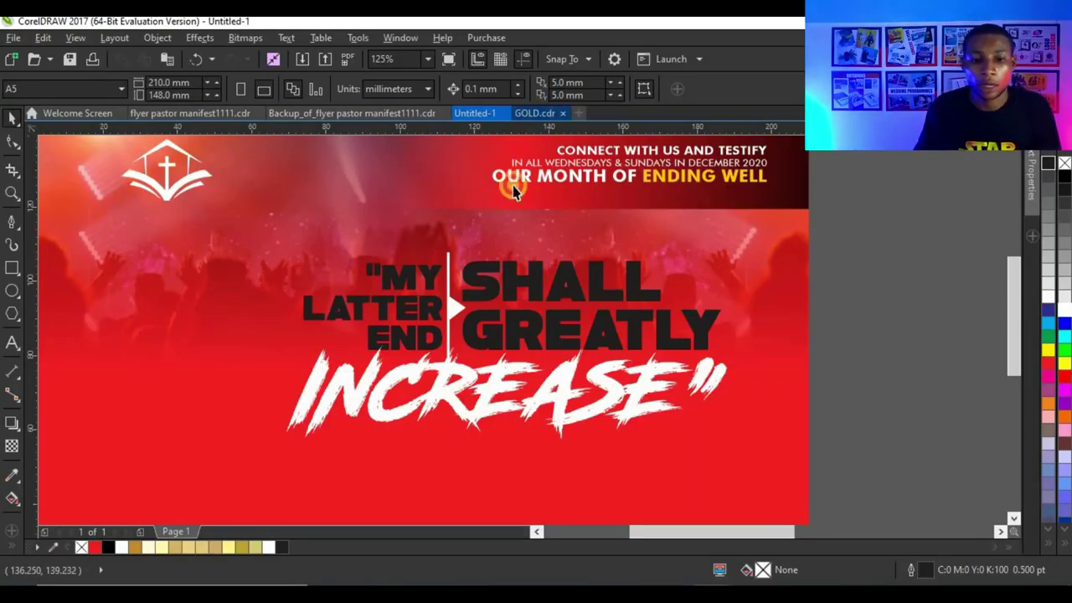
left_click(482, 315)
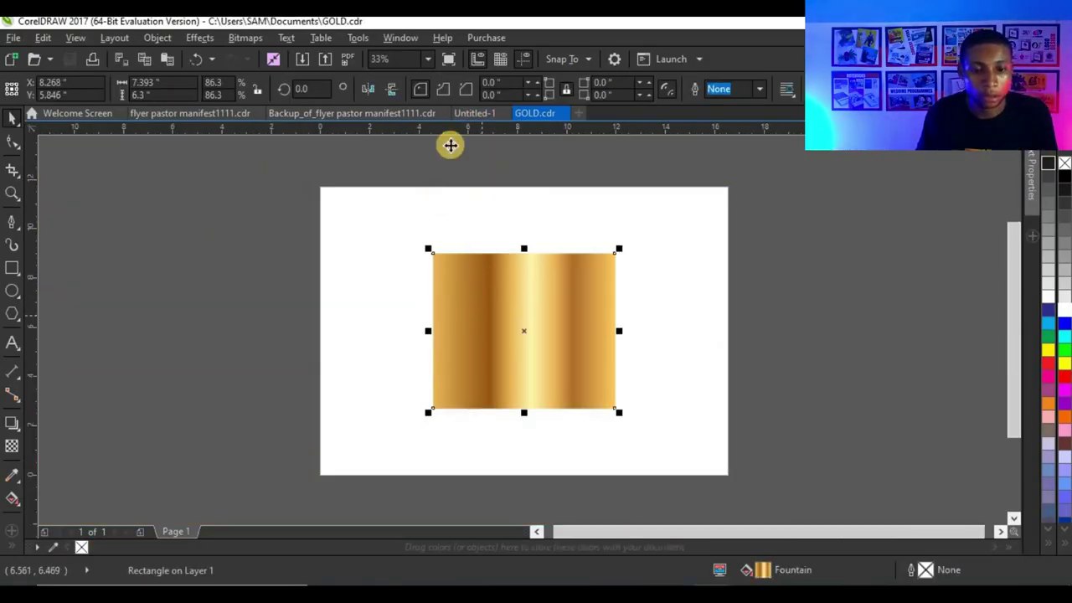
left_click(471, 114)
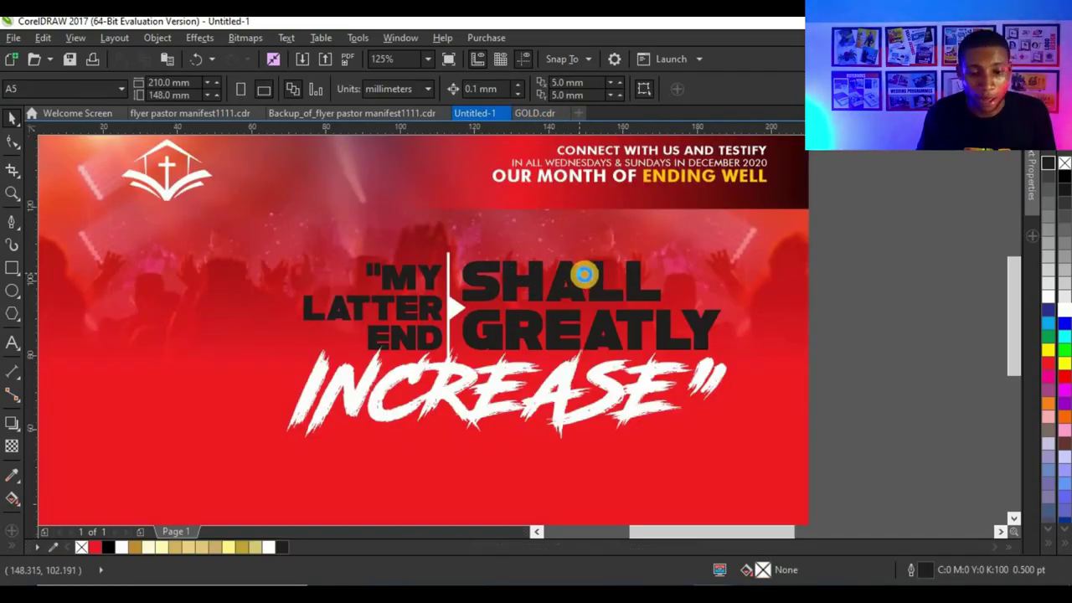
key("ctrl+v")
scroll(512, 315, "down", 2)
left_click_drag(642, 197, 572, 308)
scroll(560, 326, "up", 1)
left_click_drag(408, 330, 280, 309)
Copy the rectangle's gold fill onto "SHALL GREATLY" and "MY LATTER END", and delete the rectangle
left_click_drag(238, 353, 497, 288)
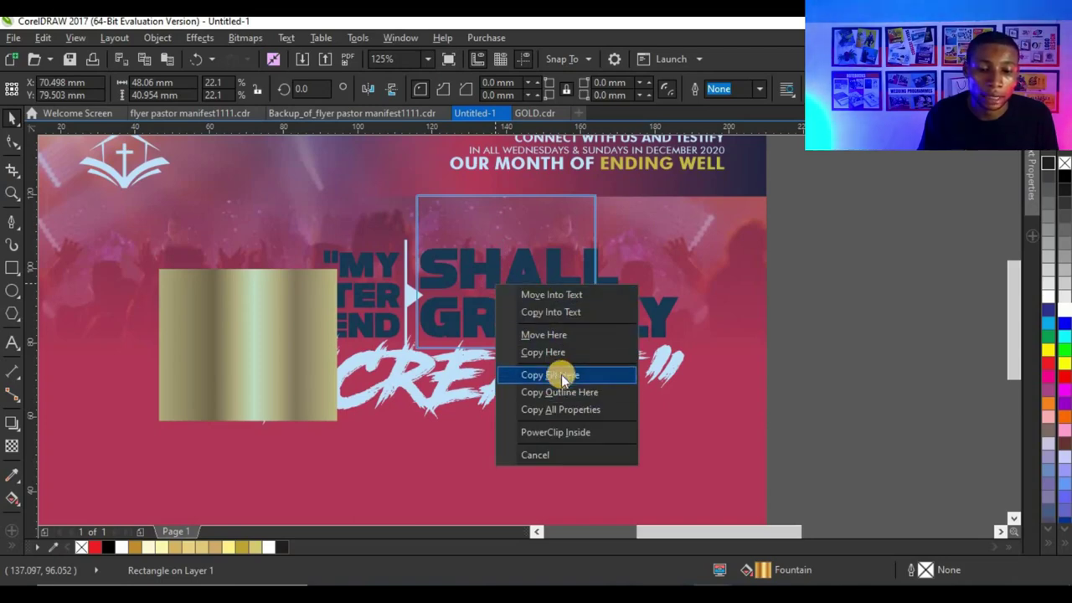
left_click(561, 375)
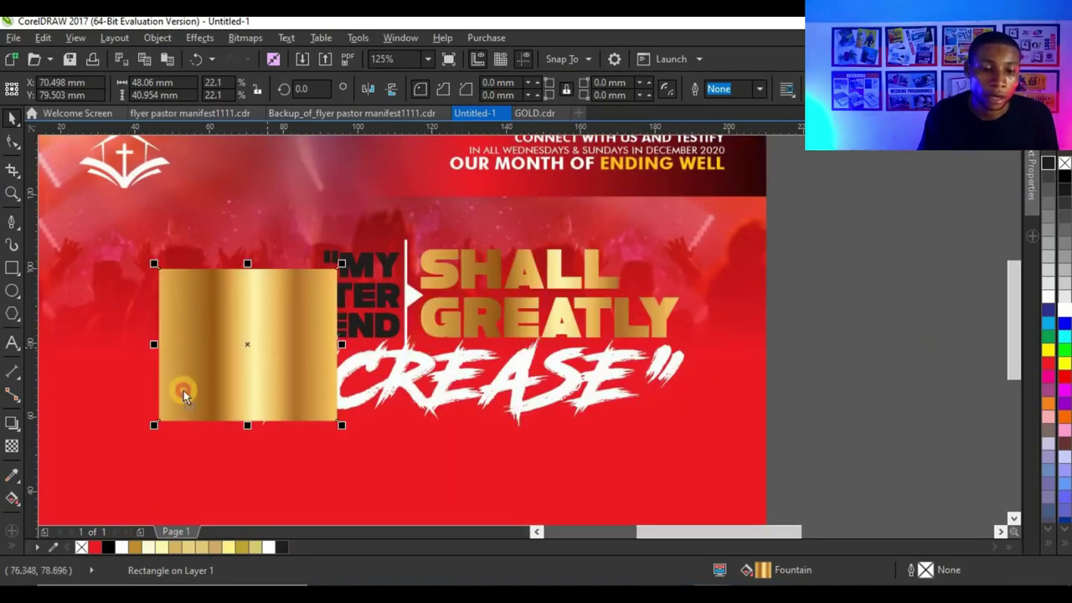
left_click_drag(267, 347, 184, 390)
left_click_drag(172, 401, 340, 300)
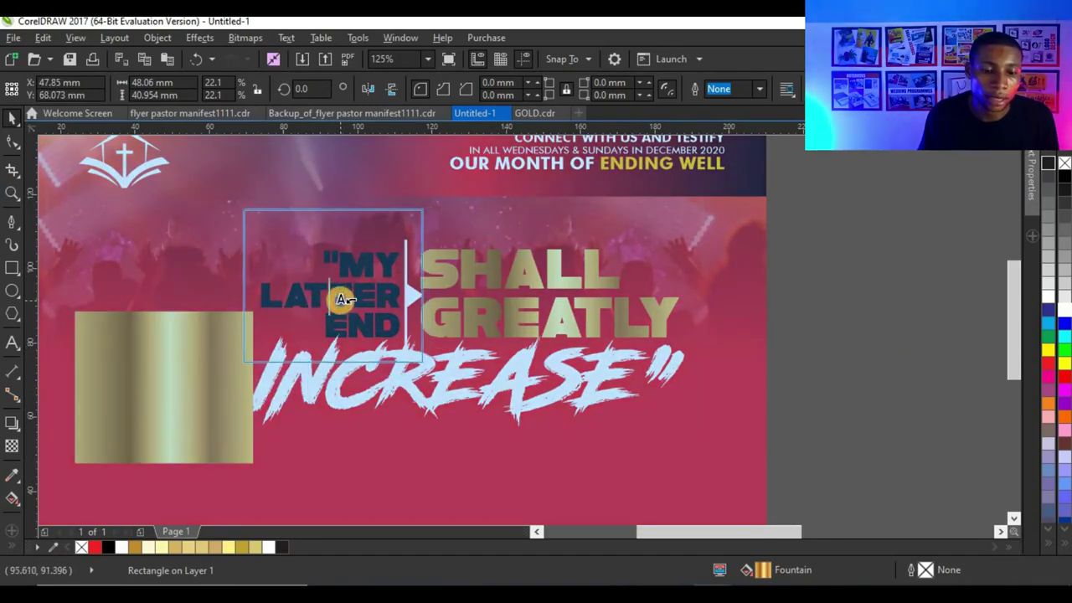
left_click_drag(378, 339, 341, 302)
left_click(396, 392)
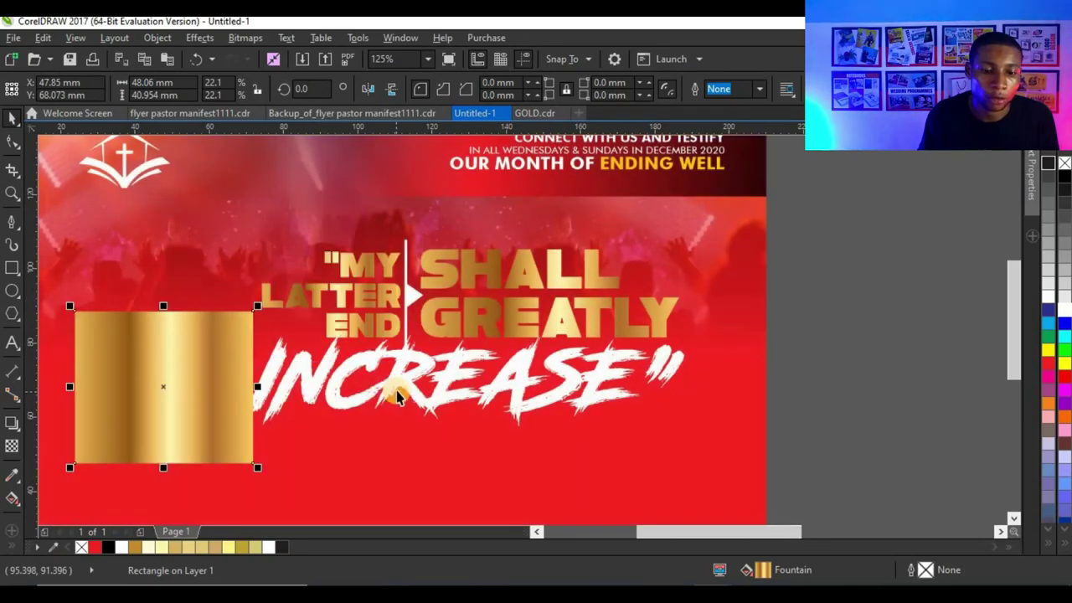
key("Delete")
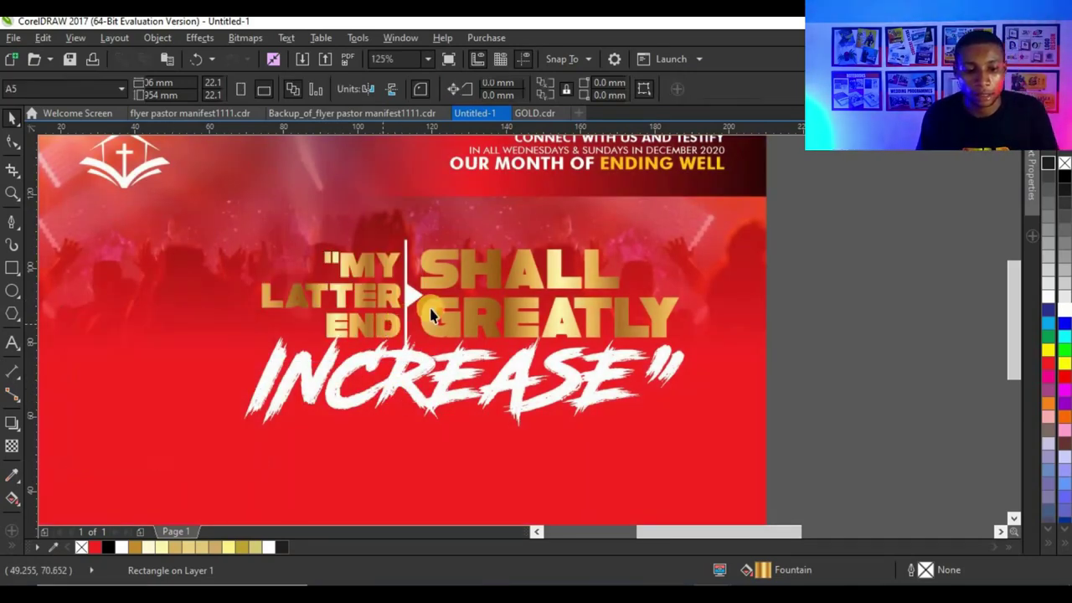
Stretch the gold gradient of "SHALL GREATLY" well beyond both ends of the text with the Interactive Fill tool, keeping a slight diagonal
left_click(496, 311)
scroll(496, 311, "down", 3)
scroll(498, 311, "up", 3)
left_click(13, 496)
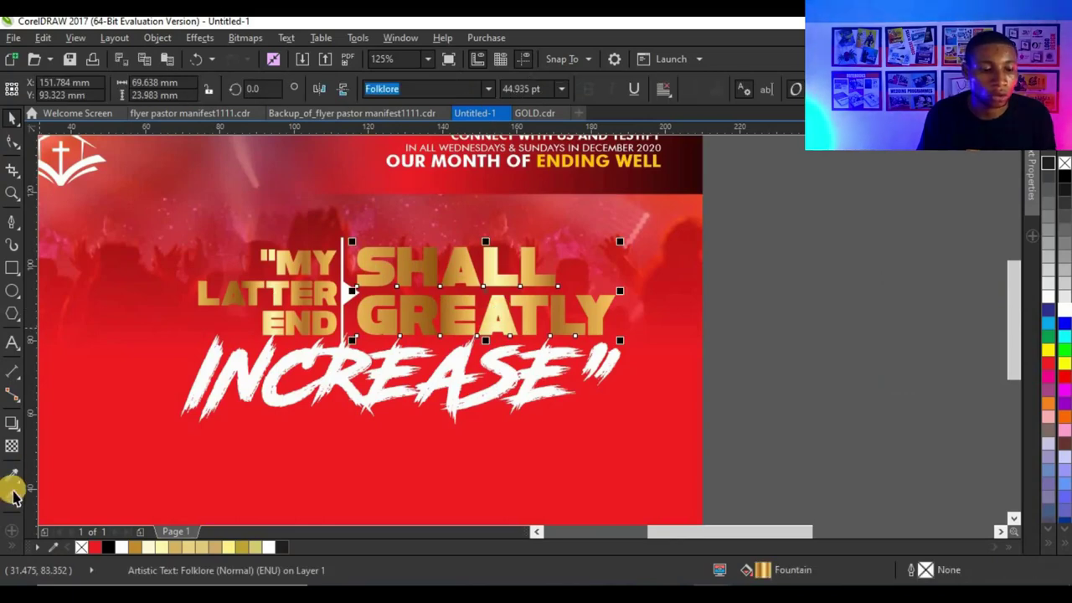
left_click_drag(352, 291, 233, 328)
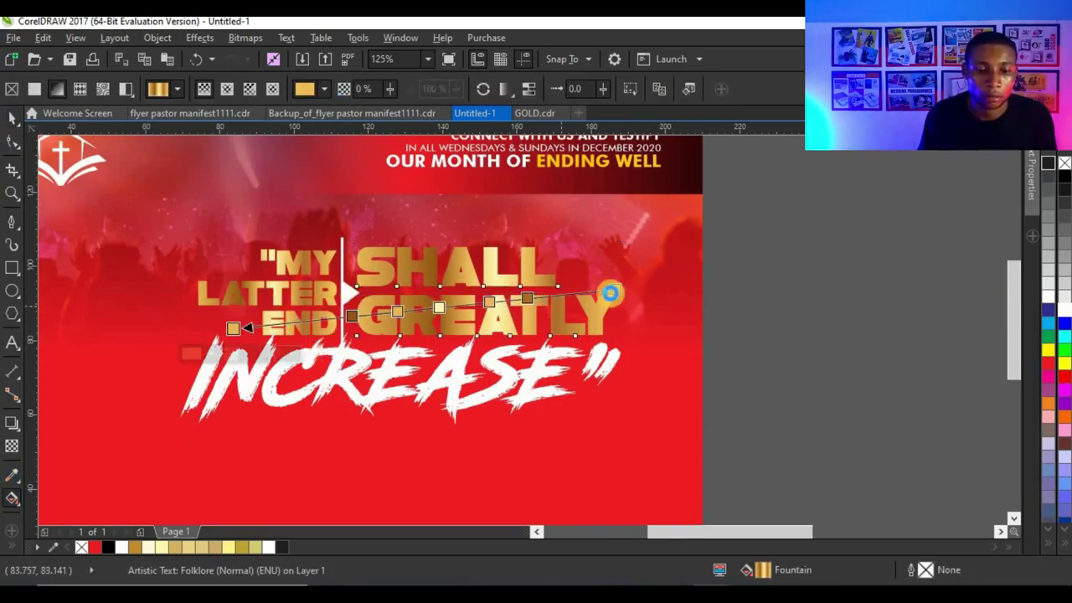
left_click_drag(613, 291, 710, 288)
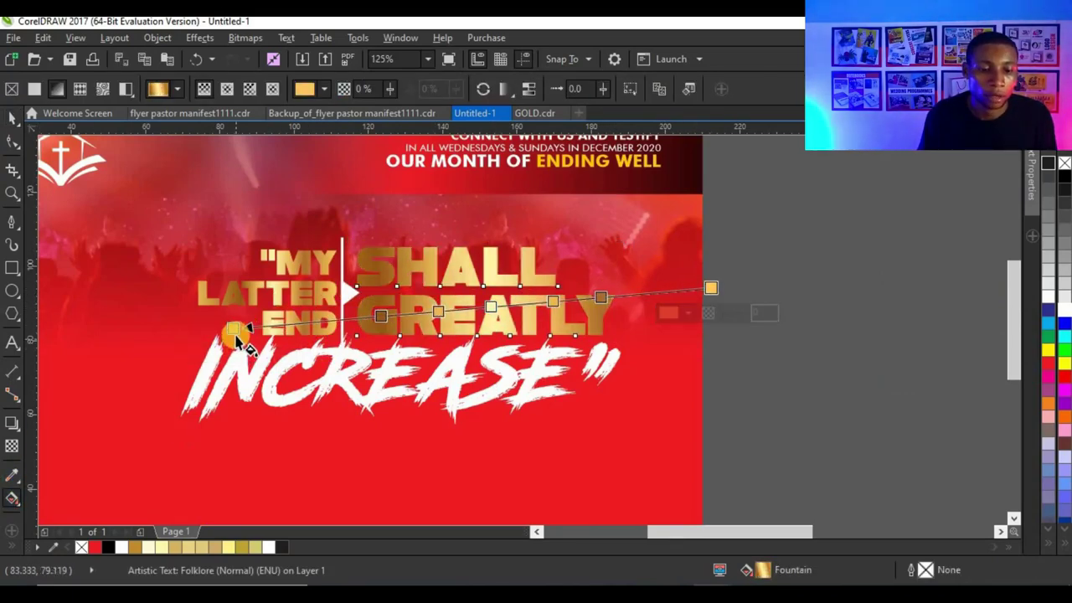
left_click_drag(235, 332, 153, 347)
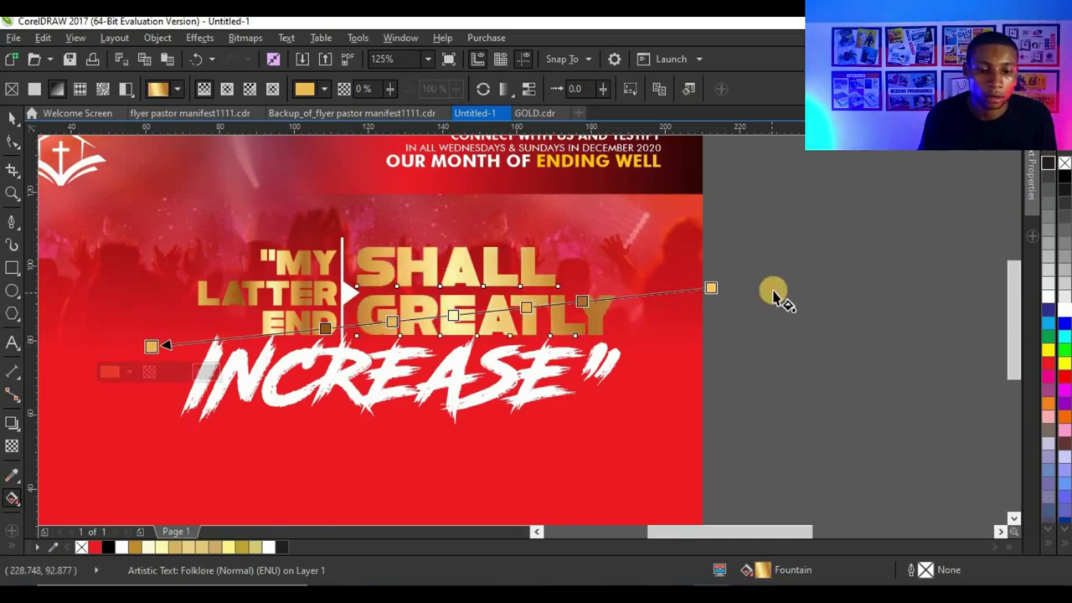
left_click_drag(750, 285, 749, 285)
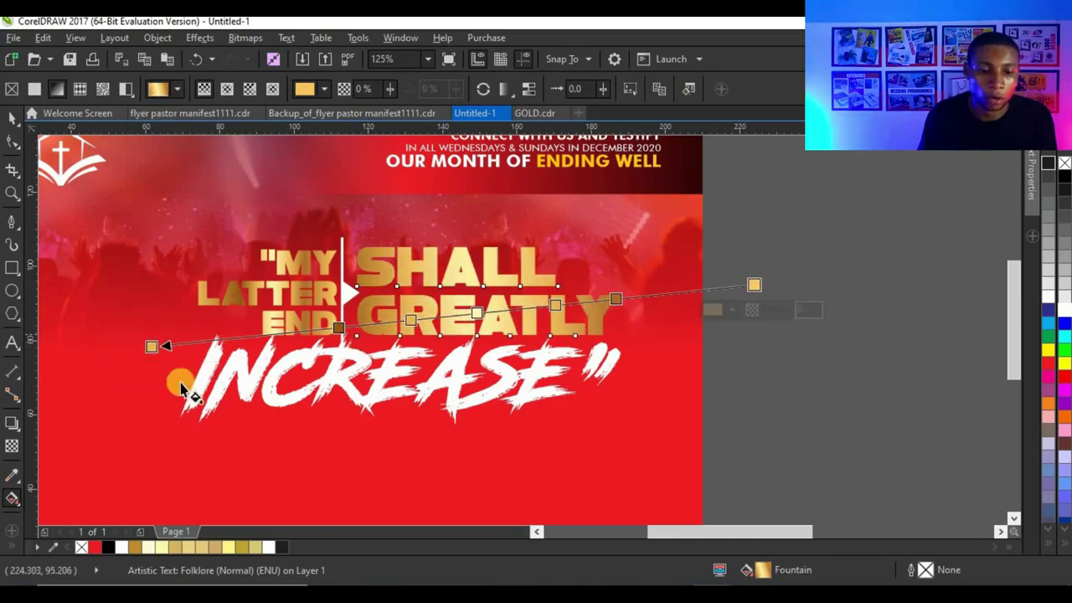
left_click_drag(153, 350, 85, 349)
left_click_drag(754, 285, 779, 286)
left_click(614, 293)
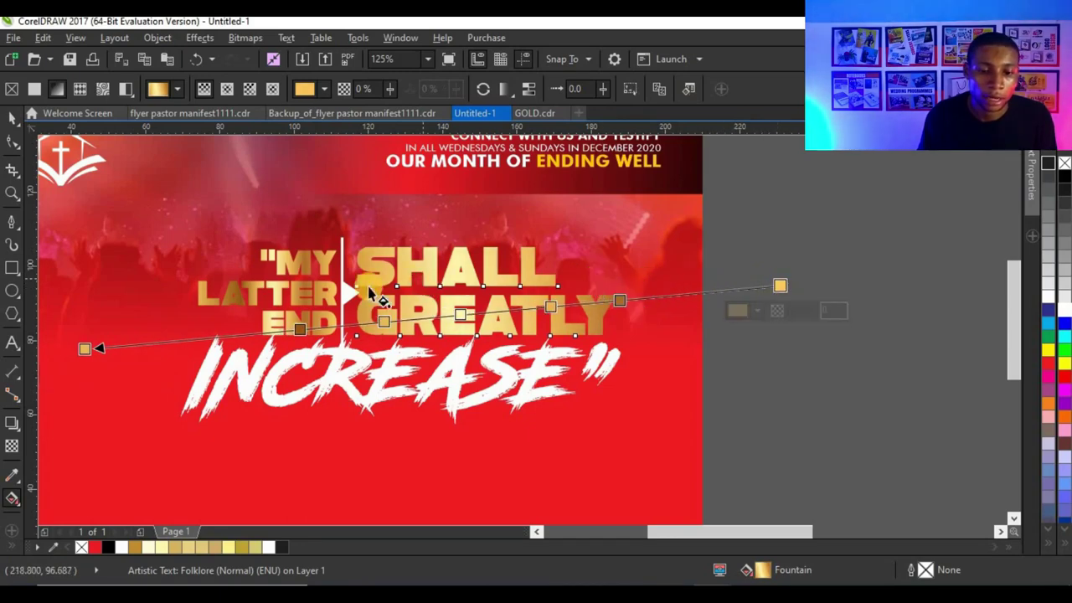
Stretch the gold gradient of "MY LATTER END" diagonally past the text so its light band falls across the words
left_click(321, 288)
left_click_drag(197, 292, 106, 354)
left_click_drag(345, 299, 548, 231)
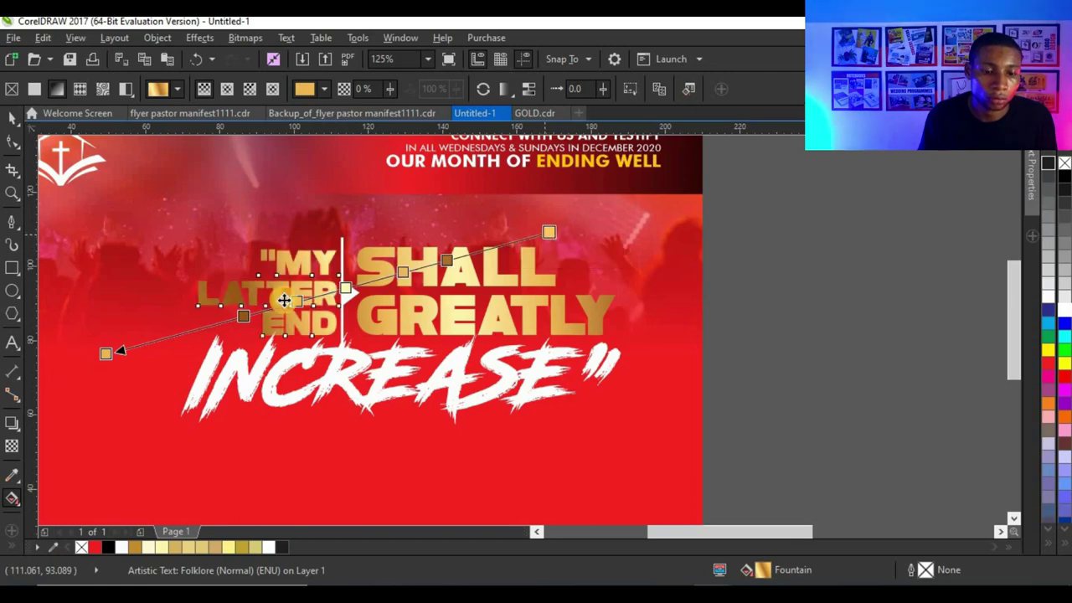
left_click_drag(107, 353, 309, 339)
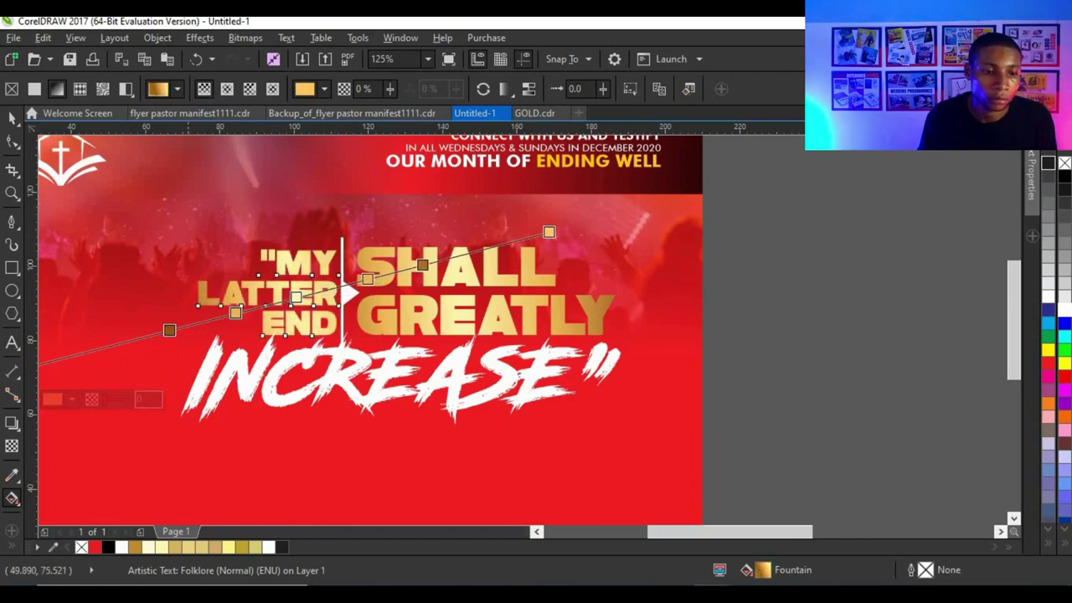
left_click(12, 118)
left_click(742, 270)
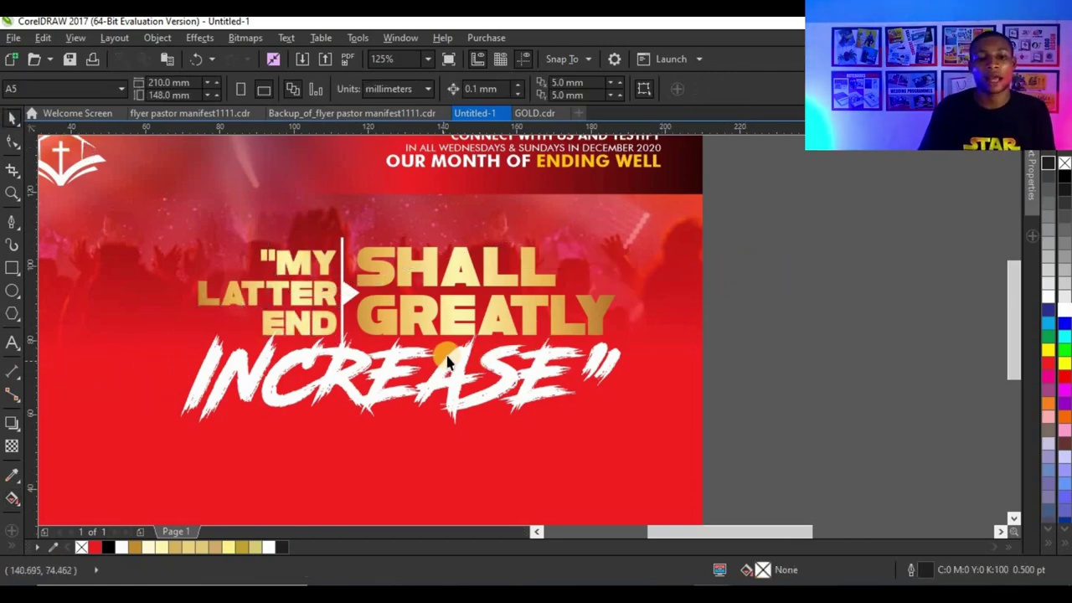
Group the three headline texts with the divider line and triangle
scroll(442, 359, "down", 2)
scroll(343, 346, "up", 2)
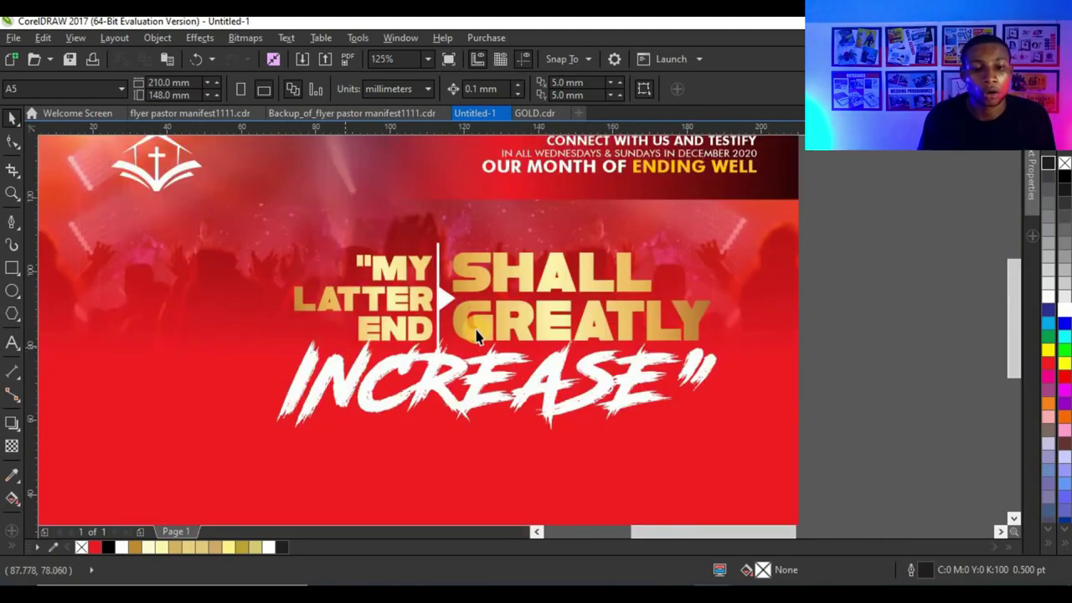
left_click_drag(864, 478, 191, 200)
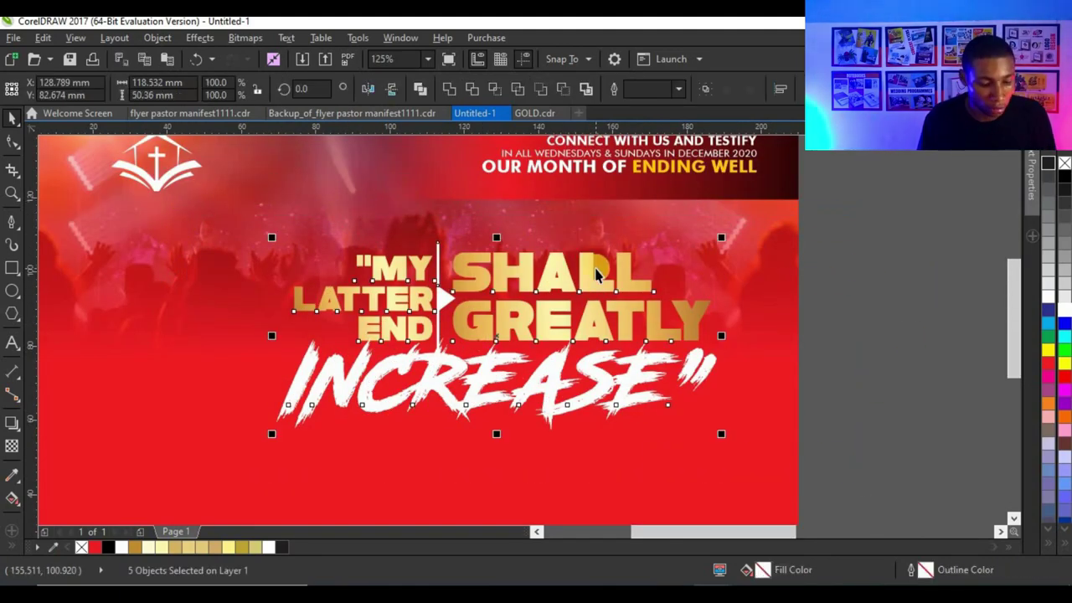
key("ctrl+g")
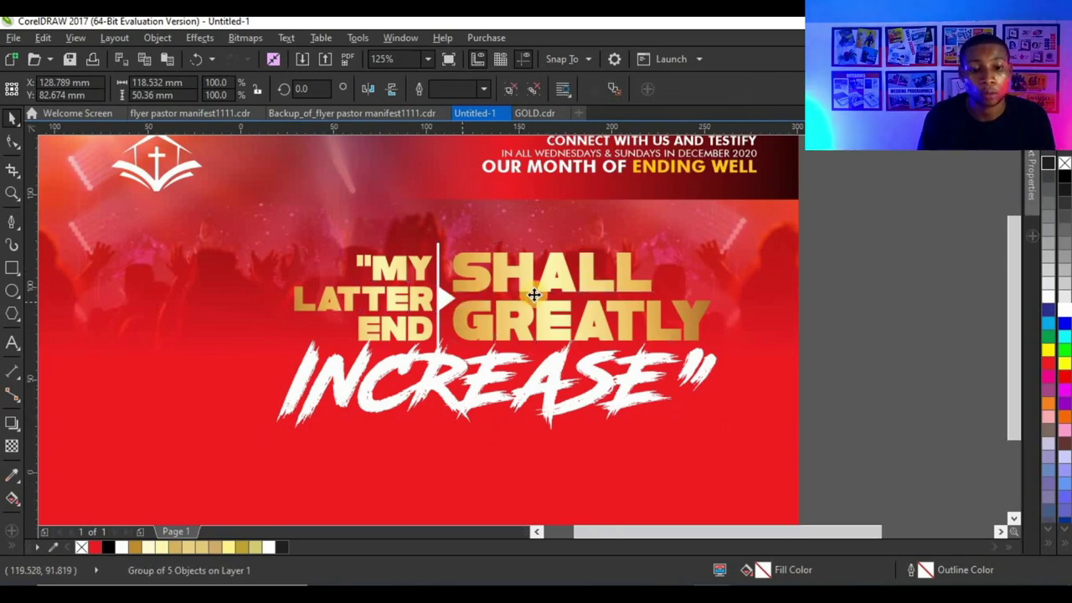
Move the headline group about 4.4 mm right and 2.3 mm up, beneath the banner
scroll(521, 306, "down", 2)
scroll(527, 310, "up", 2)
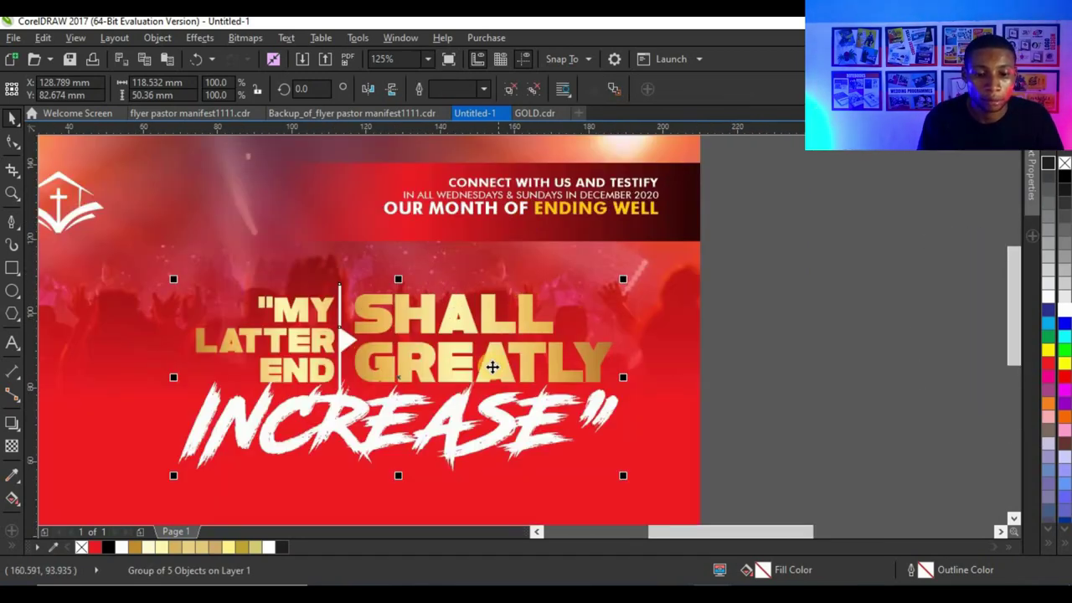
left_click_drag(492, 367, 511, 339)
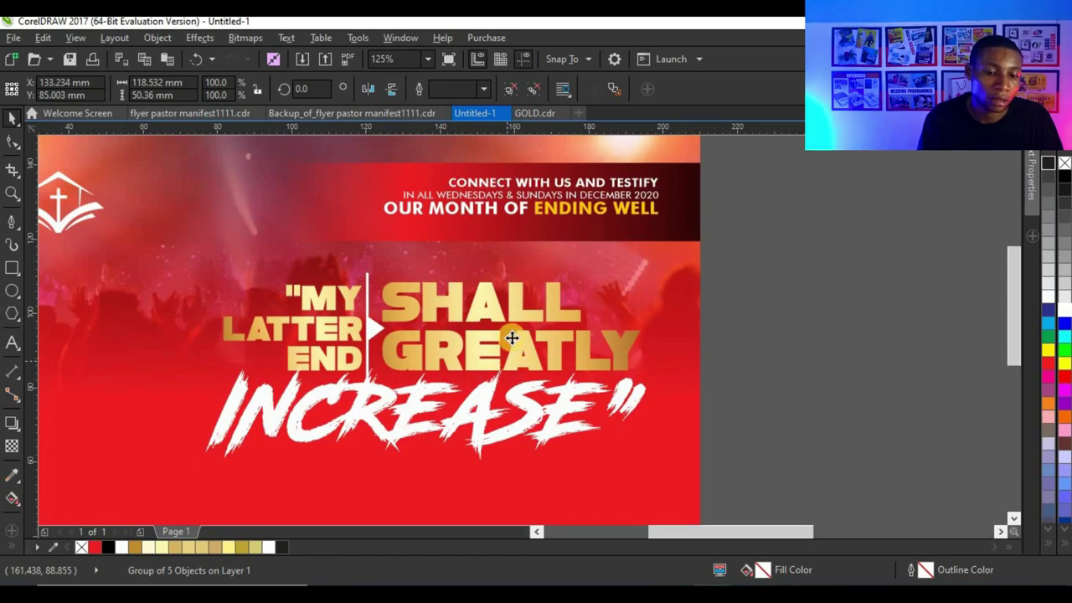
scroll(511, 339, "down", 2)
scroll(483, 318, "up", 2)
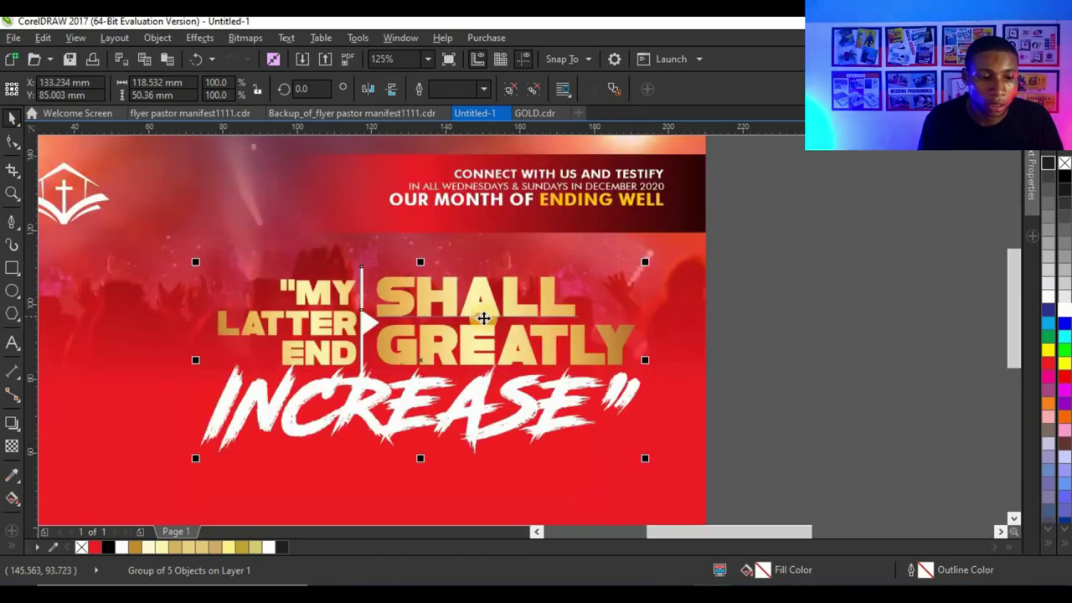
scroll(448, 304, "down", 1)
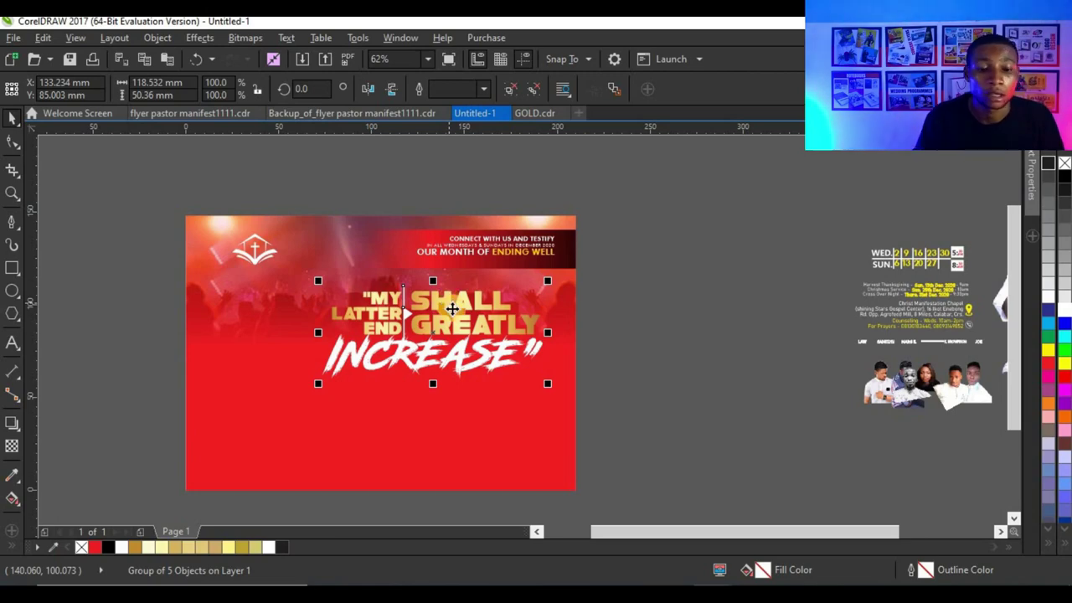
Add perspective to the headline group and pull both top corners inward so the text narrows toward the top
left_click(200, 39)
left_click(236, 240)
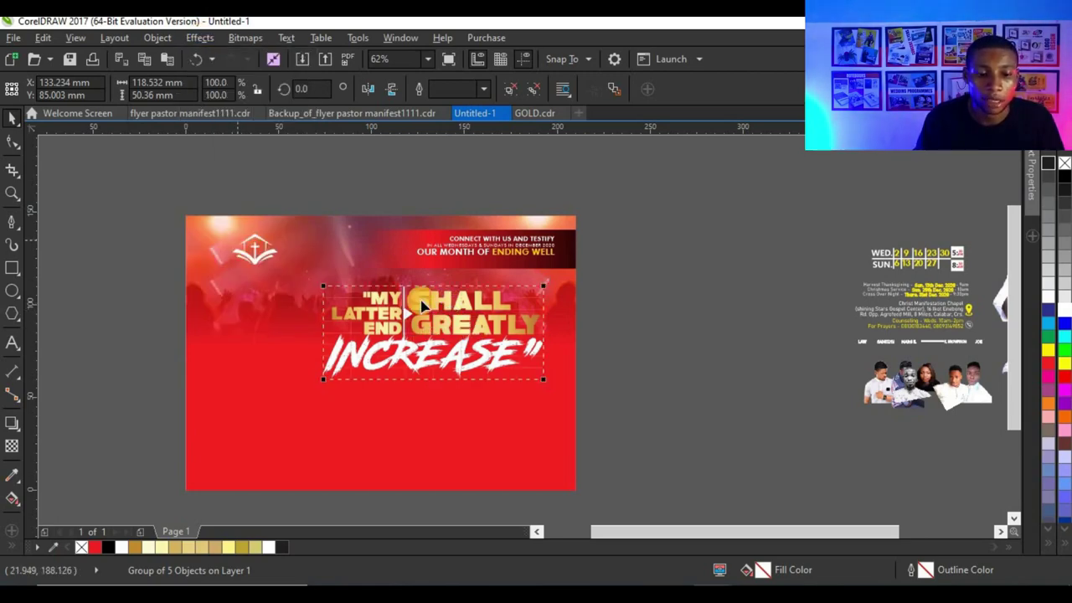
scroll(390, 304, "up", 1)
left_click_drag(185, 256, 224, 247)
left_click_drag(627, 257, 588, 245)
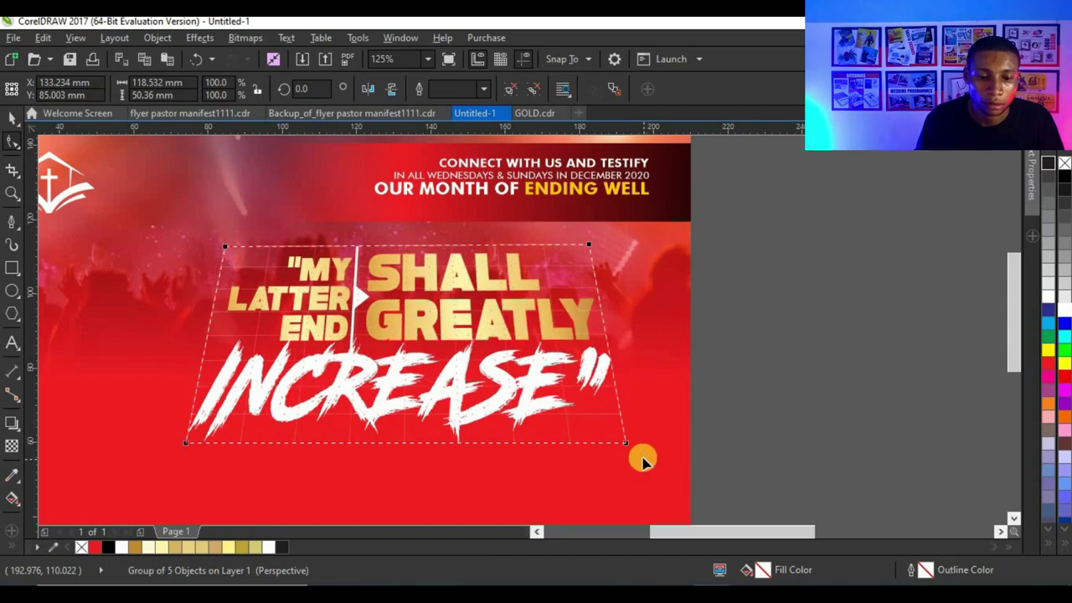
Extend the bottom corners of the headline's perspective outward and adjust its top corners to a level edge
left_click_drag(651, 445, 655, 441)
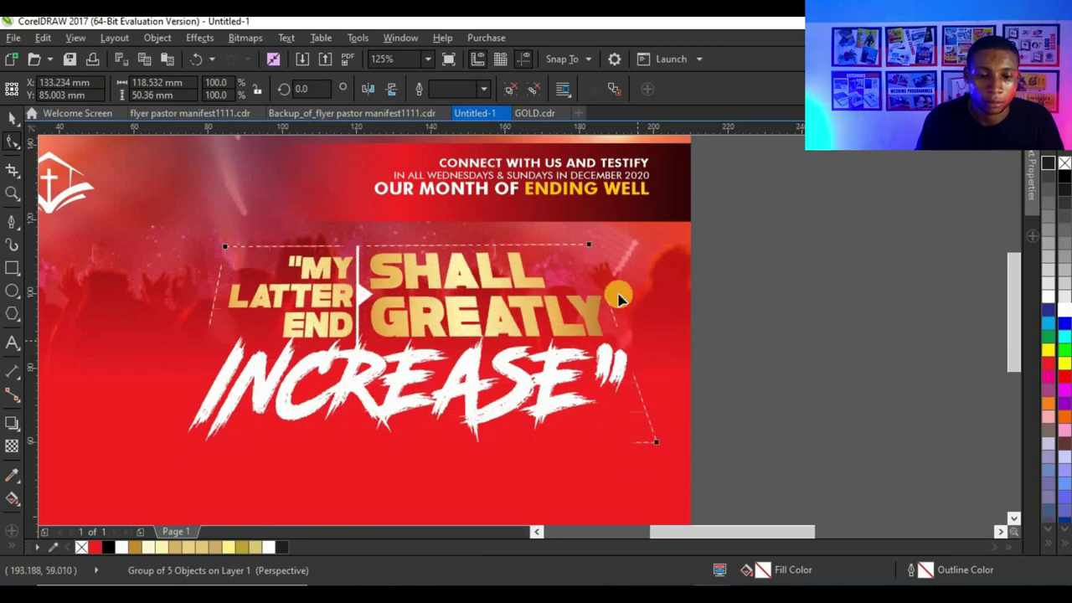
left_click_drag(590, 244, 612, 252)
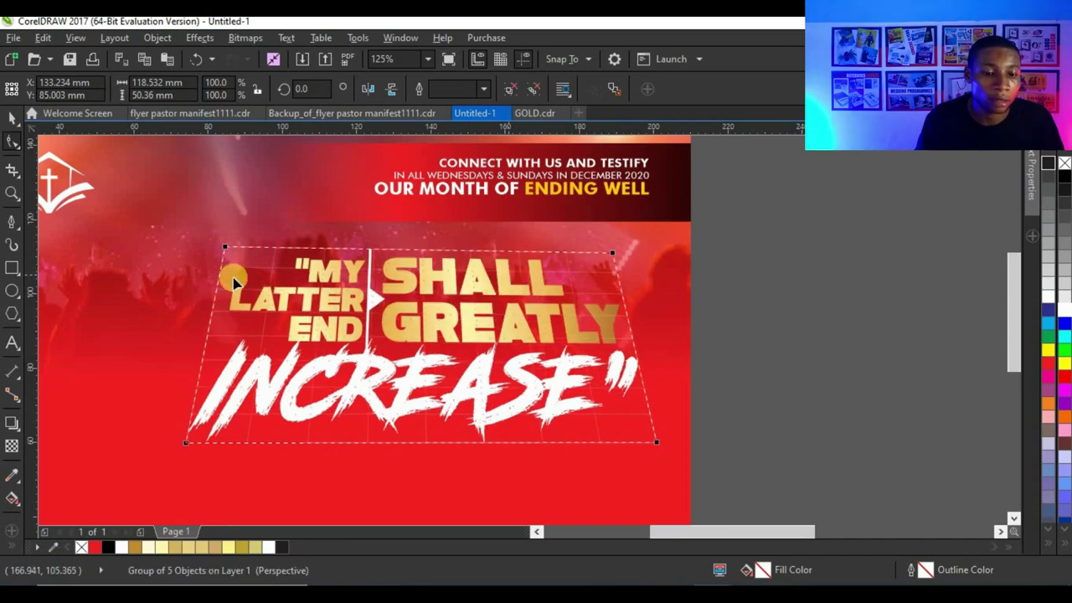
left_click_drag(240, 256, 240, 252)
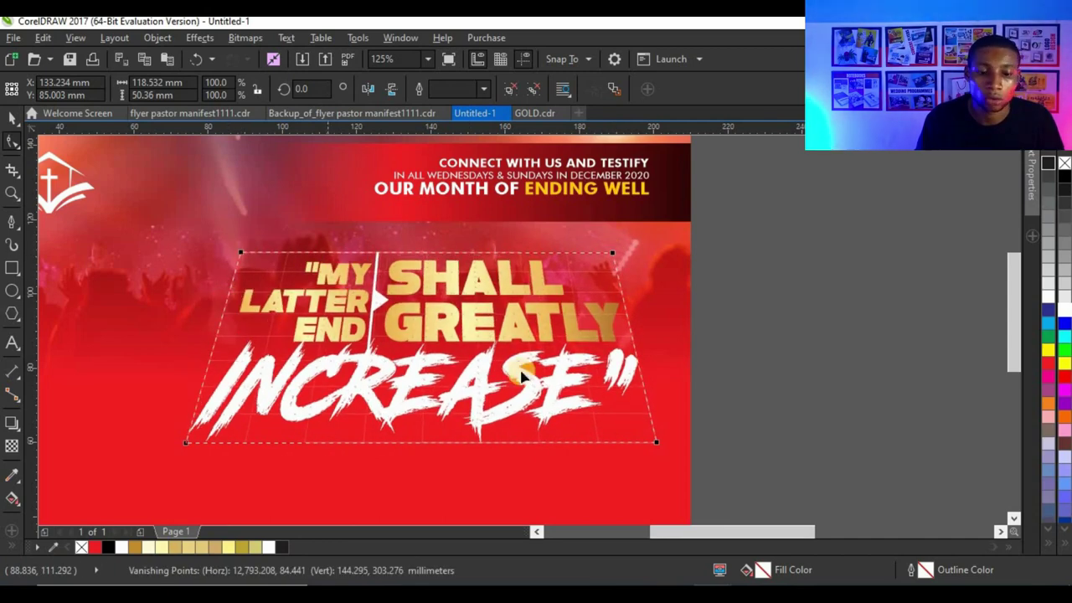
left_click_drag(180, 450, 174, 446)
left_click_drag(657, 446, 668, 446)
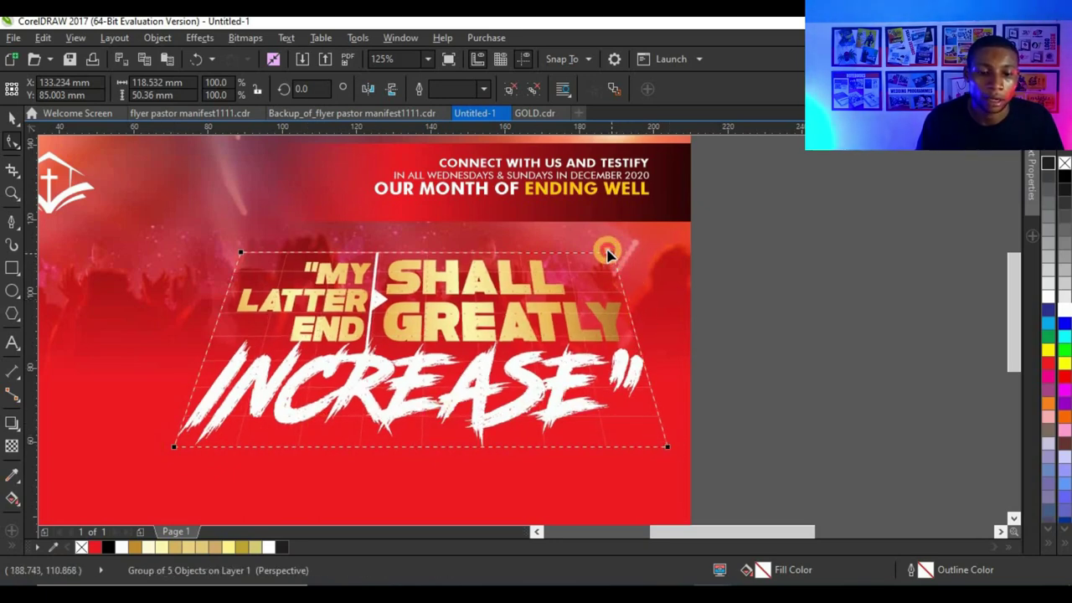
left_click_drag(607, 249, 607, 251)
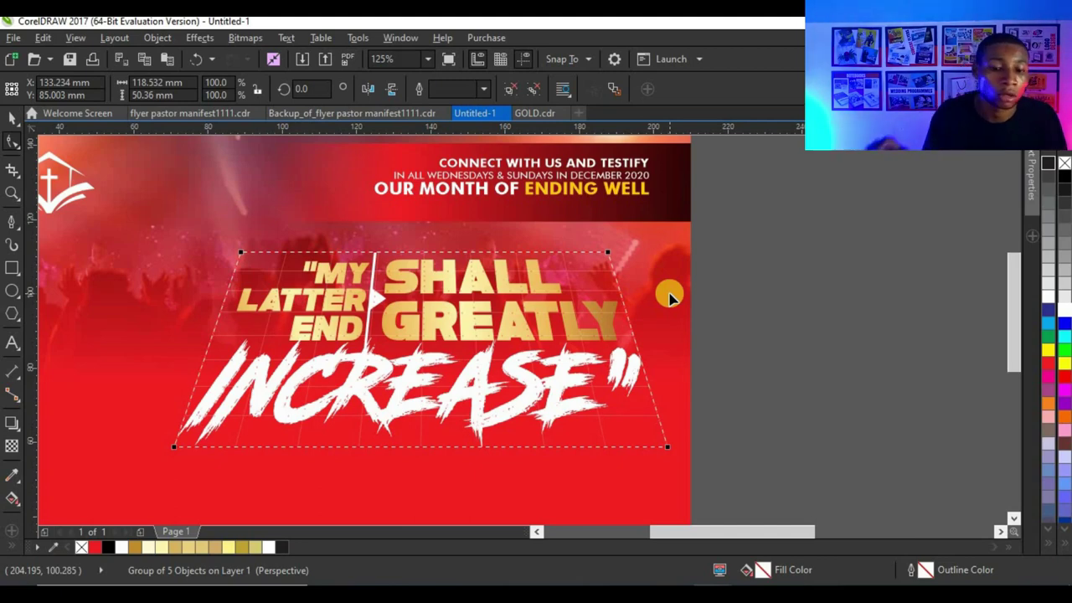
Spread the perspective's bottom corners further apart and lower both top corners slightly to the same height
left_click_drag(665, 448, 674, 447)
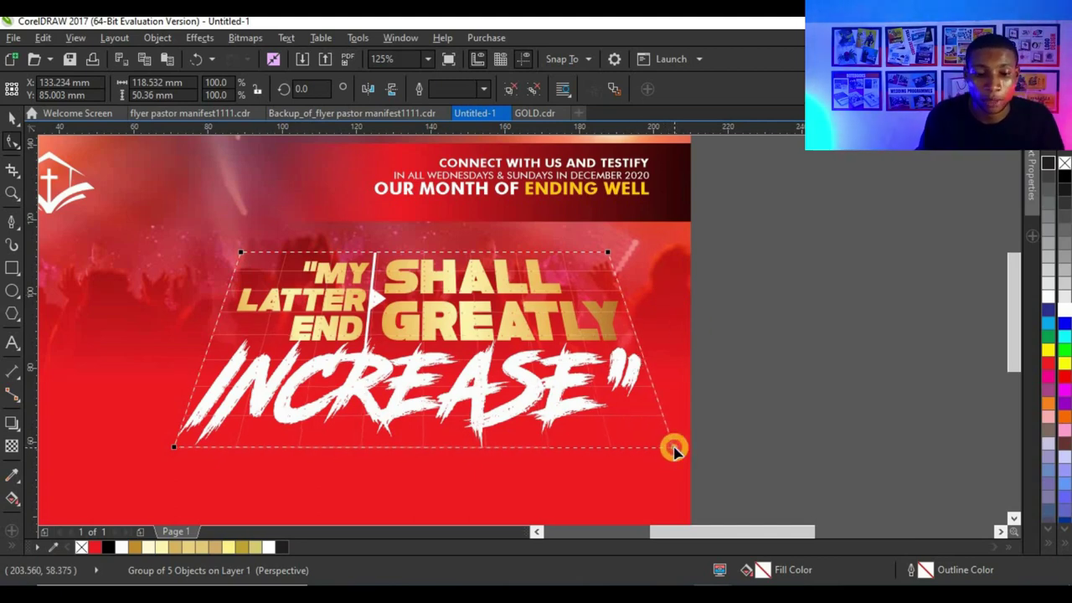
mouse_move(174, 446)
left_mouse_down()
mouse_move(270, 469)
mouse_move(174, 444)
mouse_move(159, 450)
left_mouse_up()
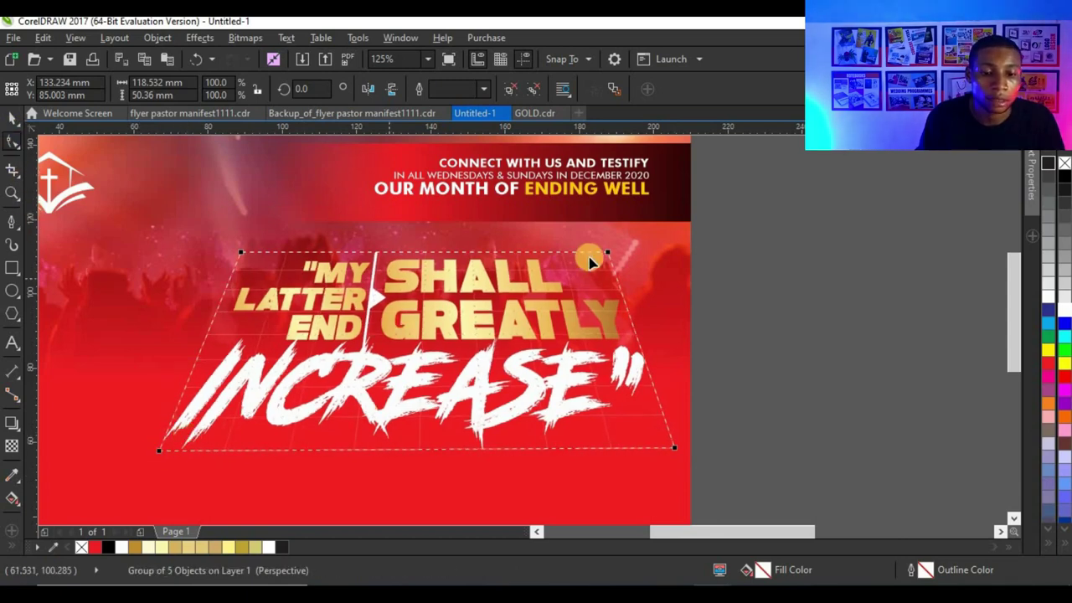
mouse_move(608, 252)
left_mouse_down()
mouse_move(612, 267)
mouse_move(609, 258)
left_mouse_up()
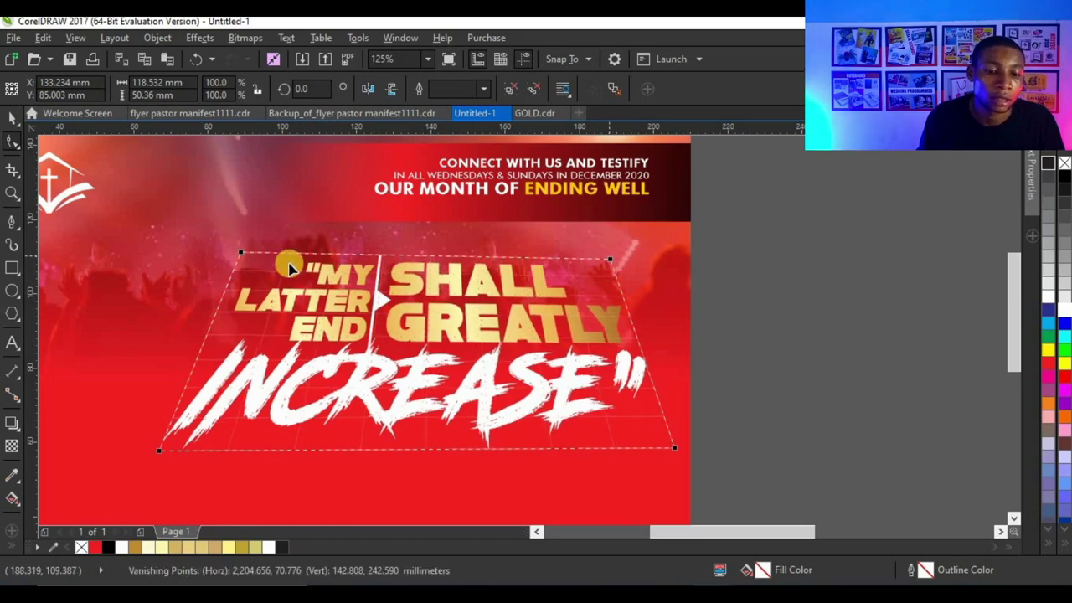
left_click_drag(239, 253, 239, 260)
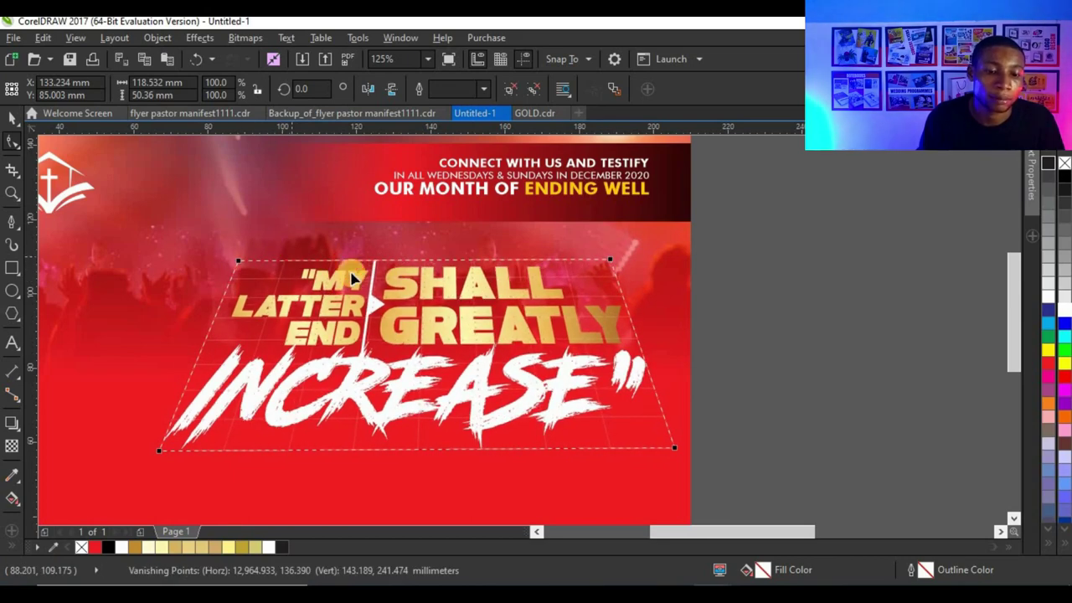
left_click(13, 117)
scroll(617, 275, "down", 3)
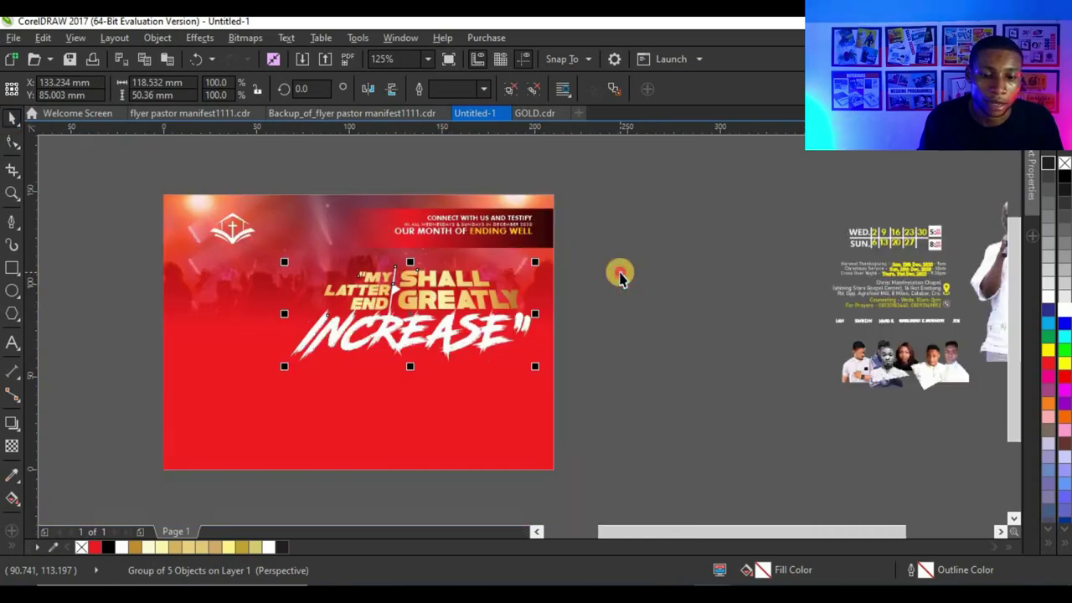
Move the slanted headline group slightly up and right beneath the banner
left_click(617, 275)
scroll(444, 323, "up", 3)
left_click_drag(451, 326, 451, 313)
scroll(52, 421, "down", 3)
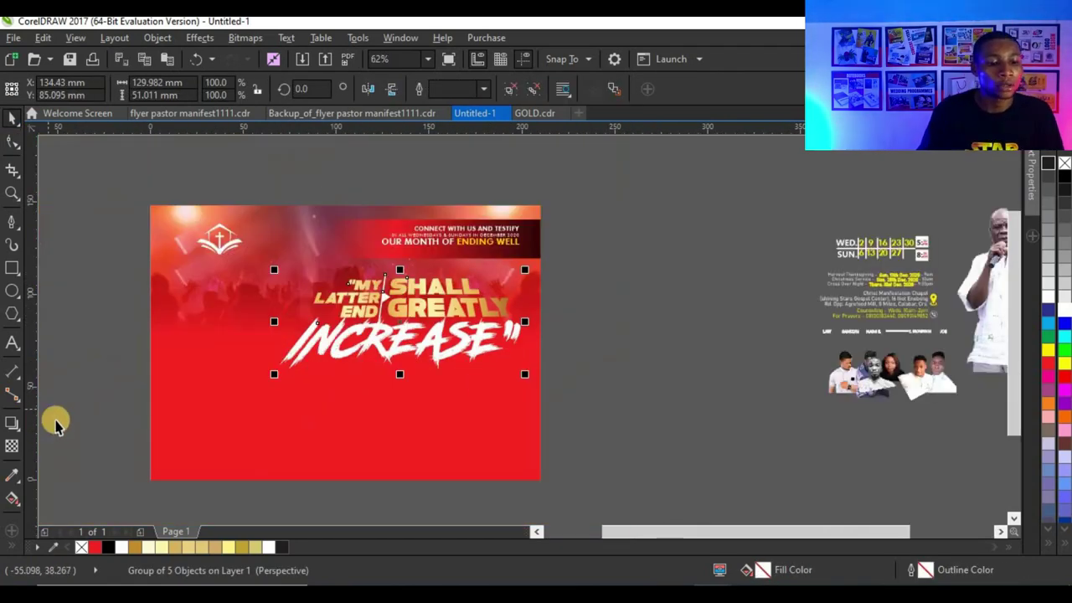
scroll(441, 323, "up", 3)
scroll(441, 318, "down", 3)
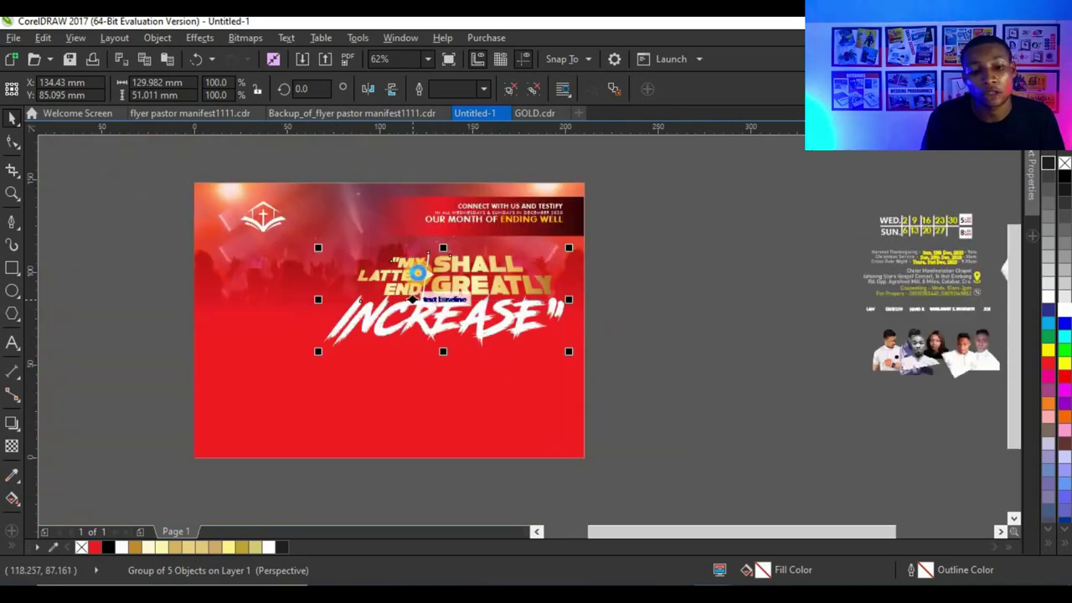
Add a drop shadow falling down and left from the headline group, offset about -3.8 mm horizontally and -5.9 mm vertically
scroll(419, 272, "up", 3)
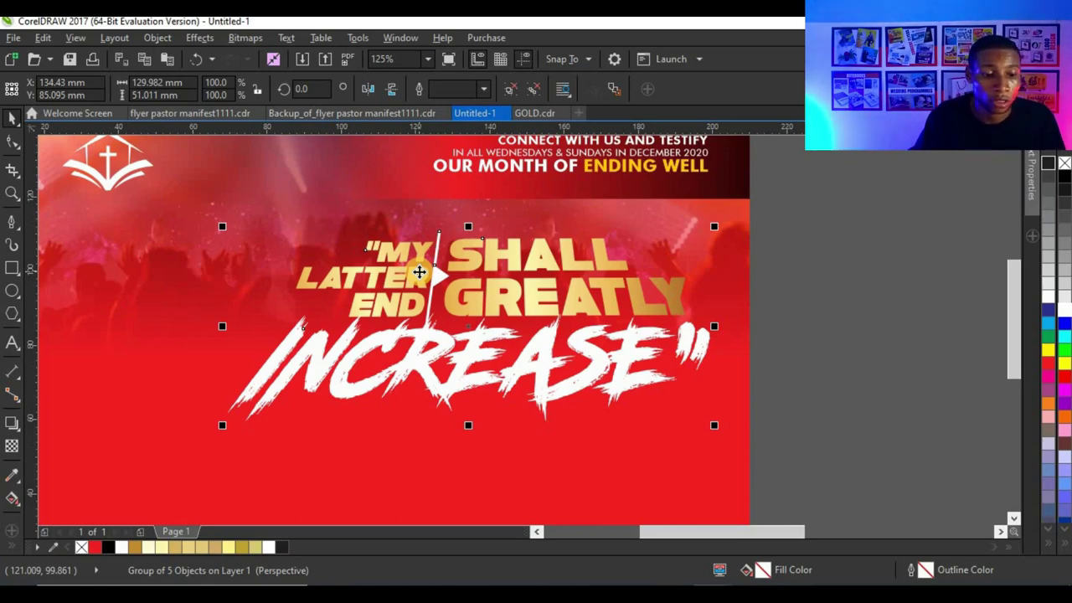
left_click(11, 423)
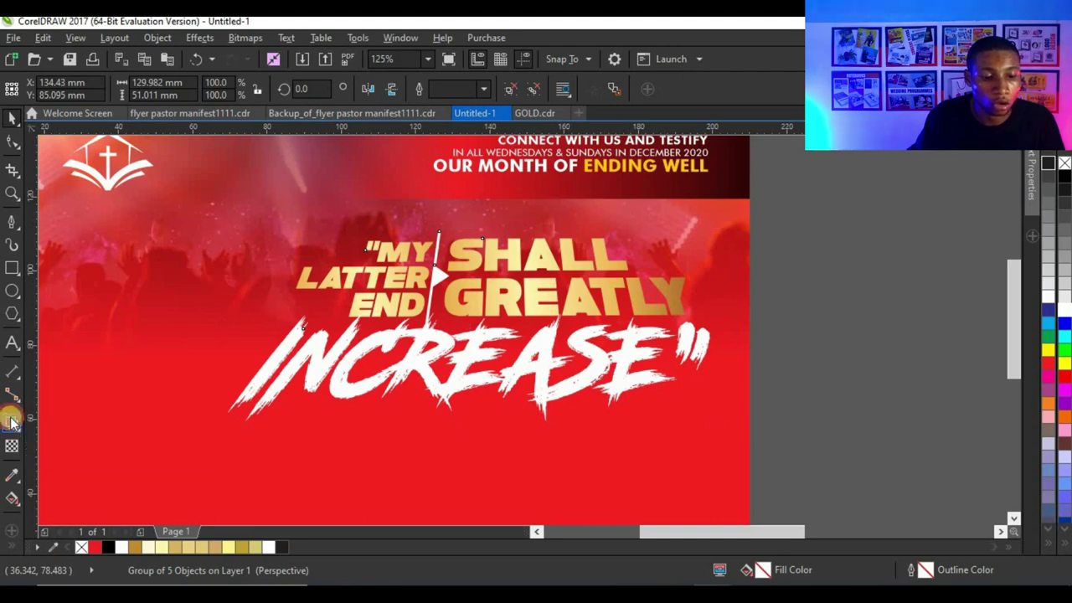
scroll(432, 371, "up", 3)
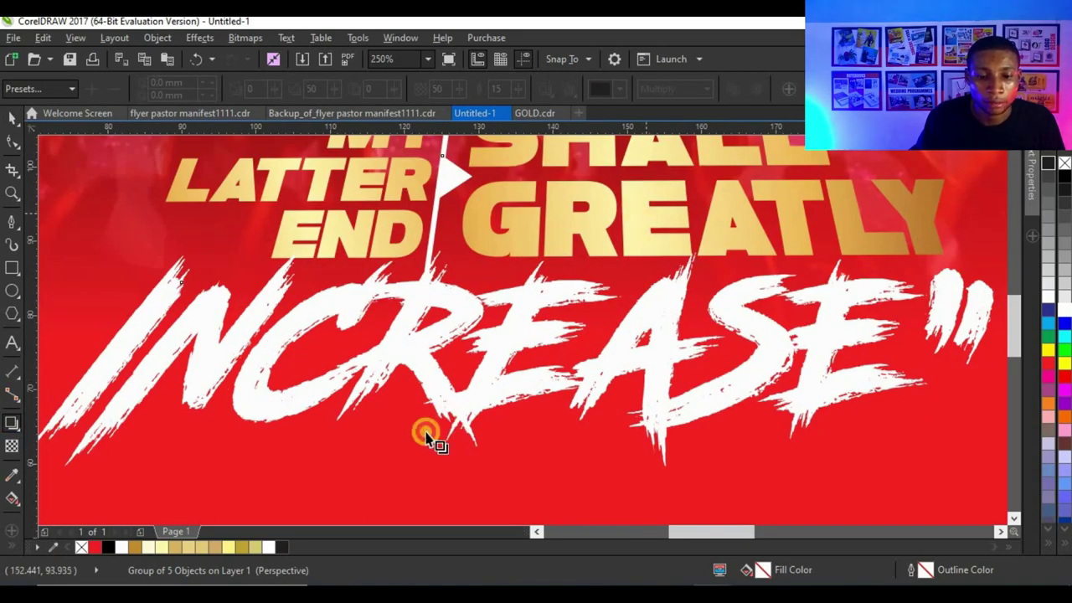
left_click_drag(425, 433, 179, 586)
scroll(514, 263, "down", 1)
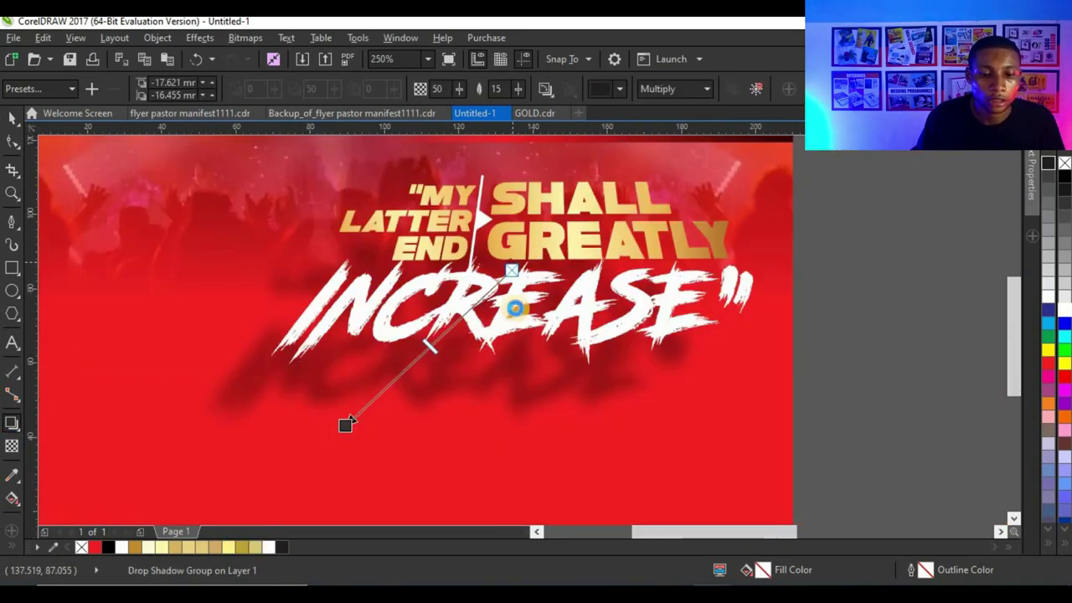
scroll(512, 311, "down", 2)
scroll(394, 368, "up", 2)
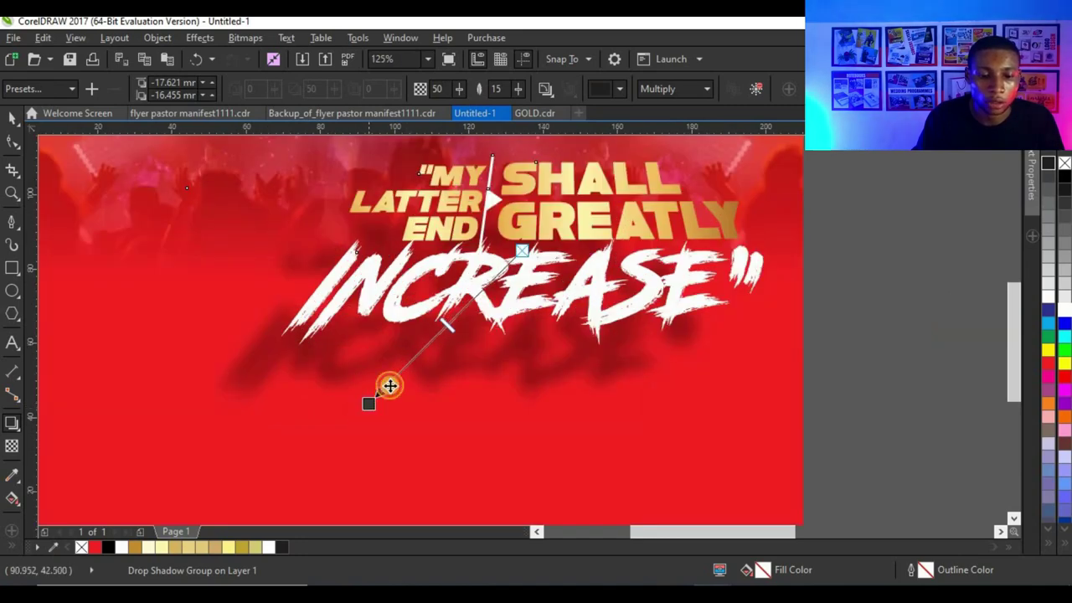
scroll(445, 318, "up", 2)
left_click_drag(342, 437, 443, 421)
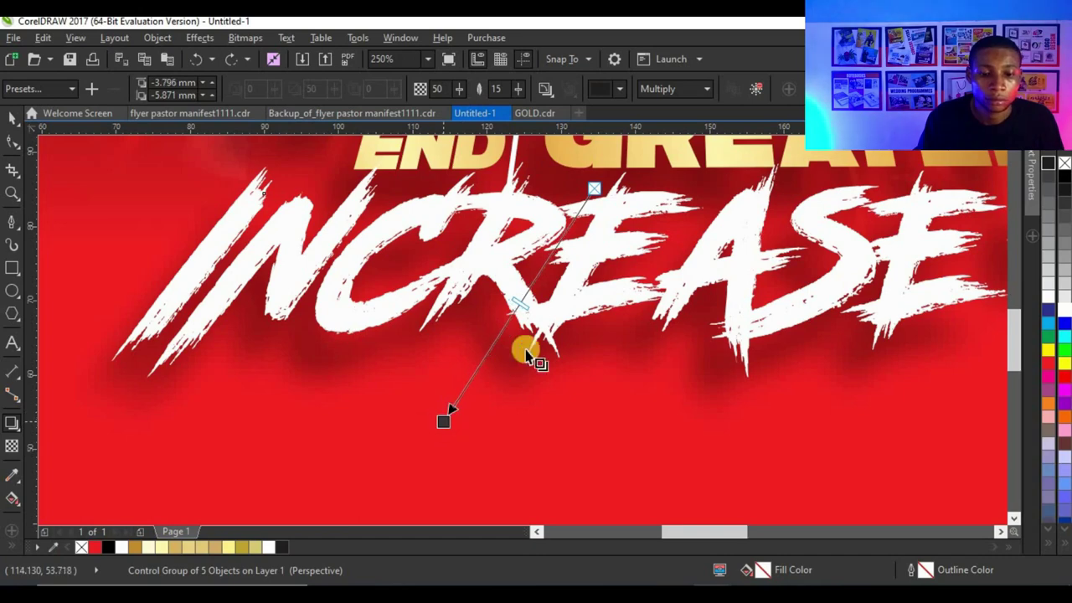
scroll(636, 360, "down", 5)
scroll(628, 335, "up", 3)
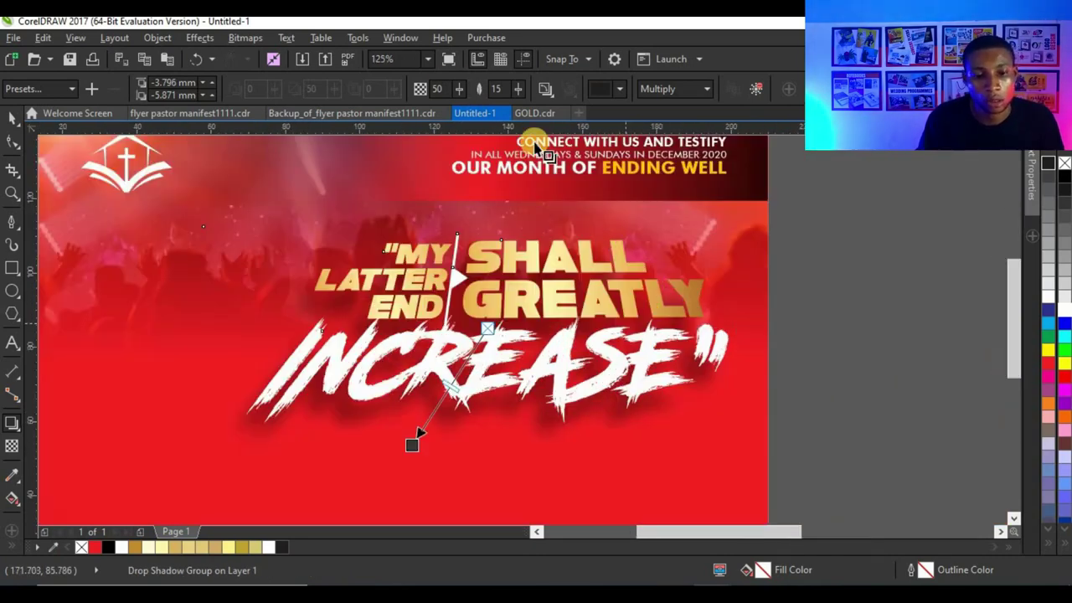
Set the headline shadow's opacity to 78 and feathering to 9, and shorten its offset to about -2.5 and -4 mm
left_click_drag(452, 88, 513, 92)
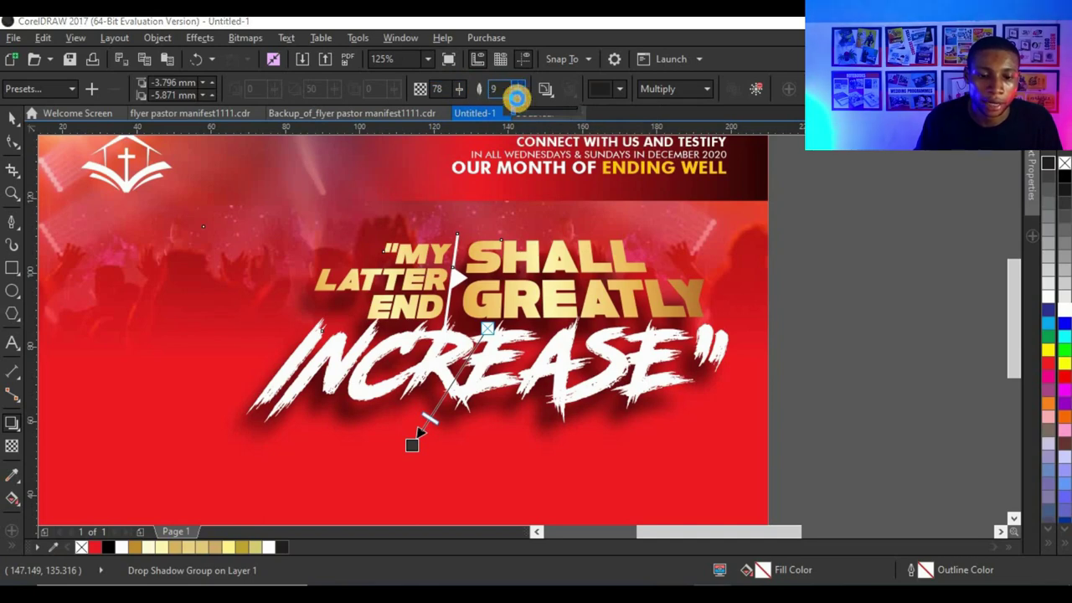
scroll(425, 400, "up", 1)
left_click_drag(399, 491, 430, 444)
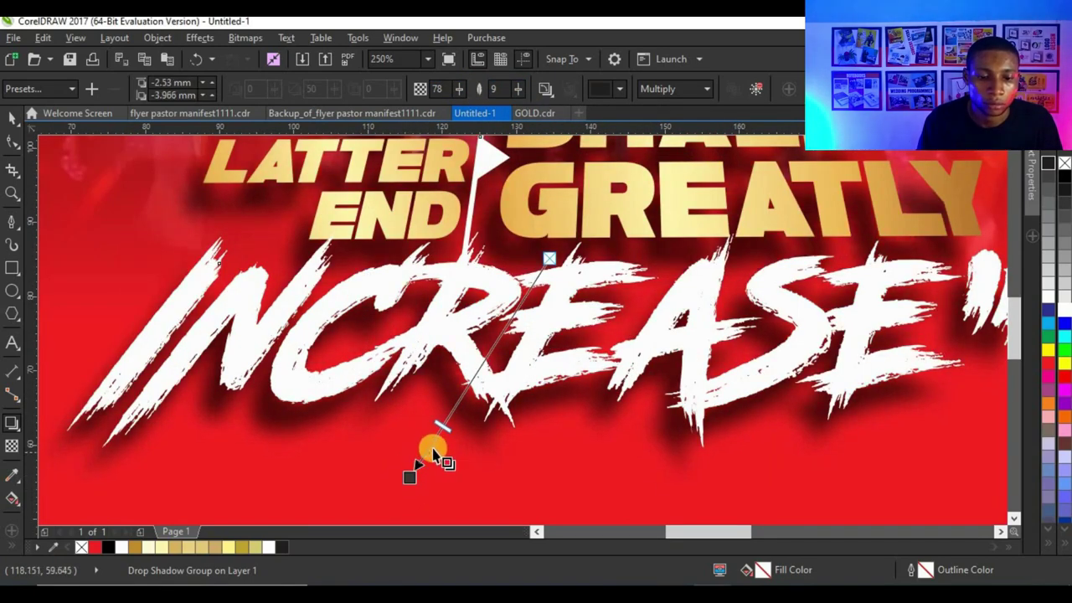
scroll(574, 394, "down", 4)
Move the headline with its shadow about 1.1 mm up and 0.4 mm right
left_click(12, 118)
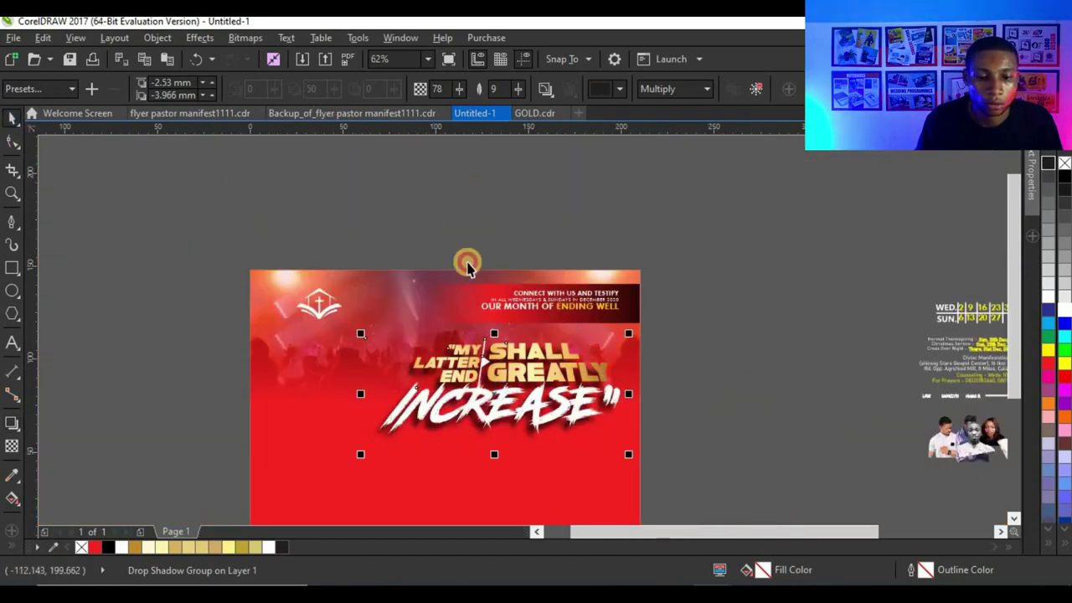
scroll(494, 351, "up", 1)
left_click_drag(524, 384, 524, 379)
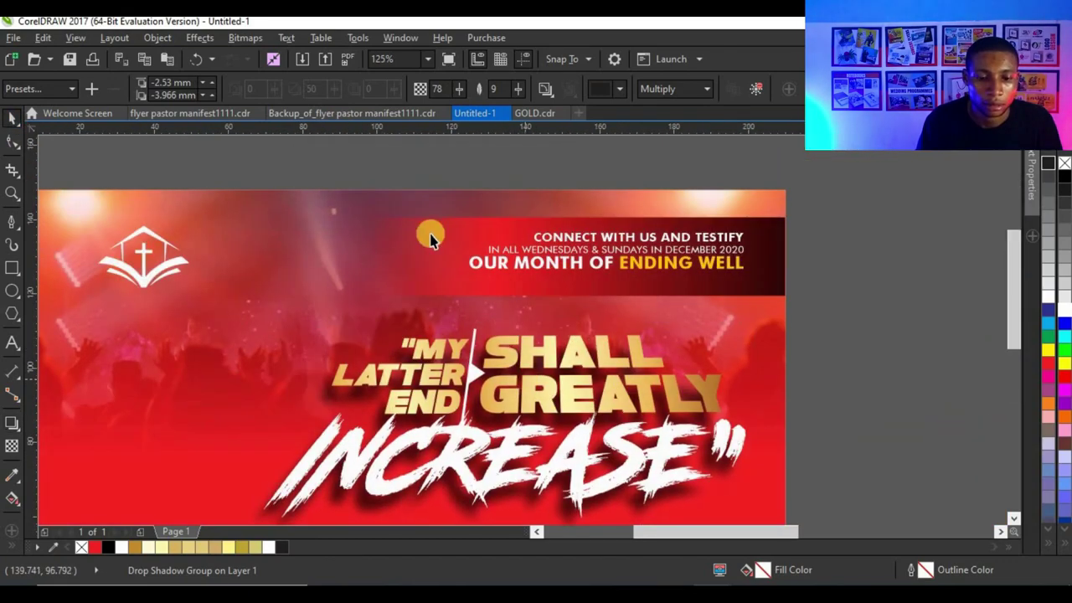
scroll(429, 237, "down", 1)
left_click(672, 205)
scroll(518, 340, "up", 1)
Tighten the headline's drop shadow to an offset of about -1 mm horizontally and -1.5 mm vertically
left_click(505, 341)
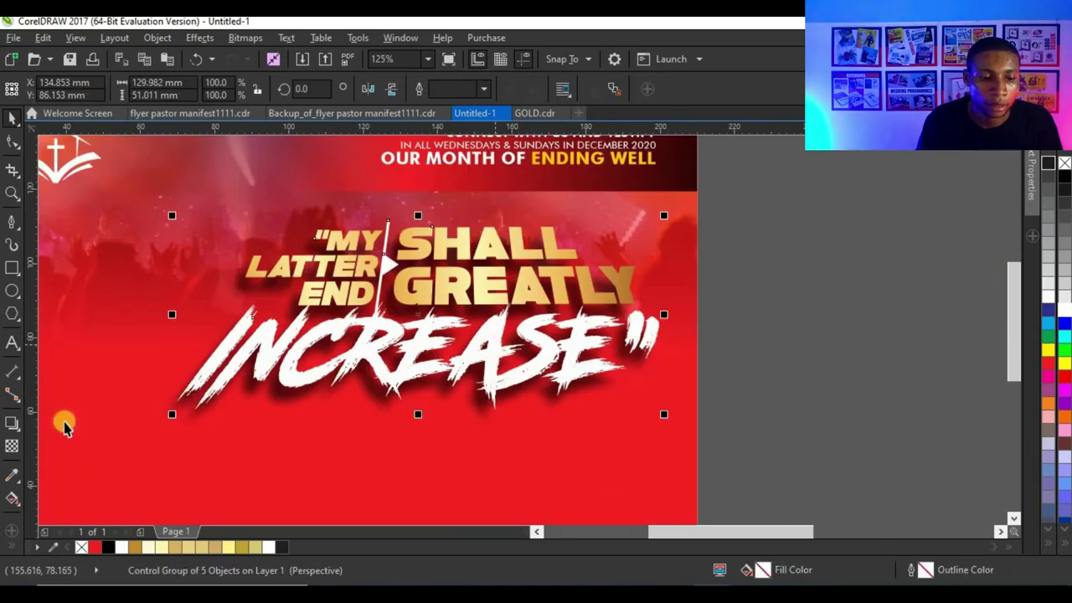
left_click(12, 427)
scroll(341, 428, "up", 2)
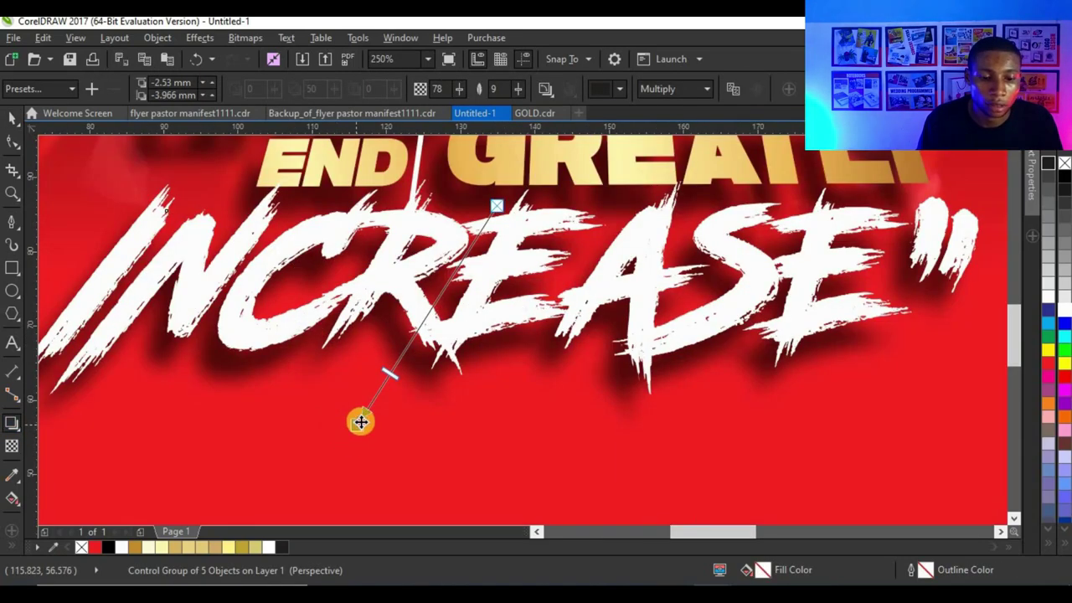
left_click_drag(362, 415, 373, 399)
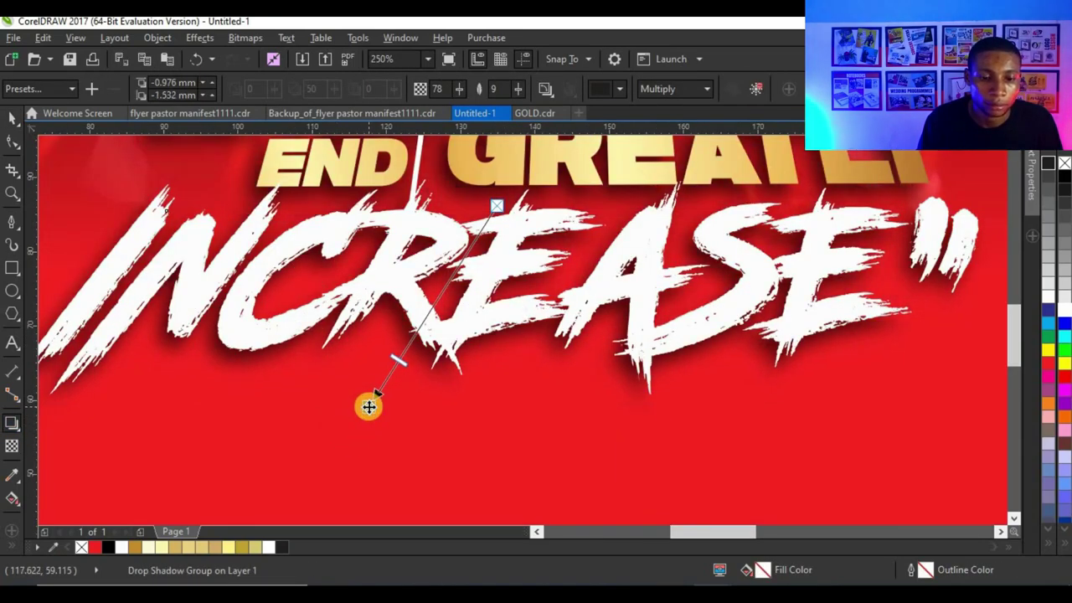
scroll(668, 312, "down", 2)
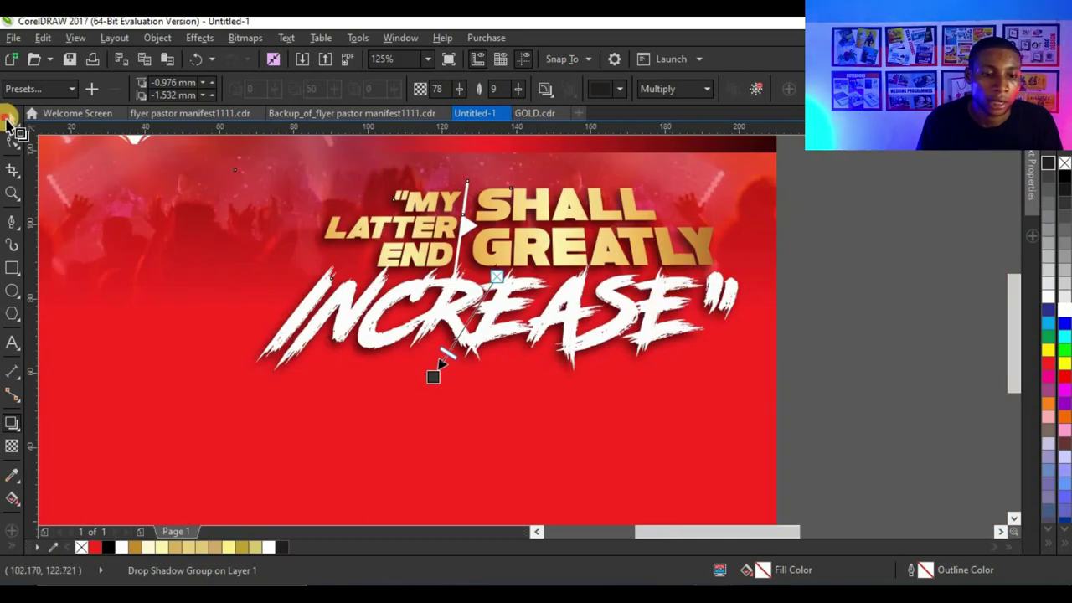
left_click(9, 118)
scroll(679, 242, "down", 4)
left_click(679, 242)
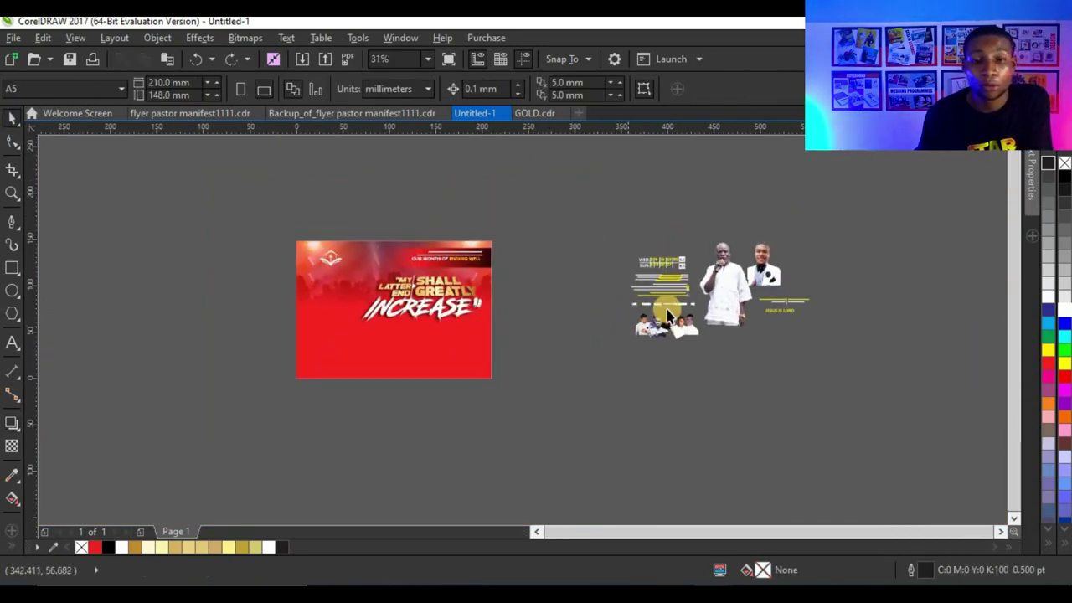
PowerClip the two pastor photos together inside the flyer background, beside the headline near its left edge
scroll(765, 250, "up", 4)
left_click(765, 243)
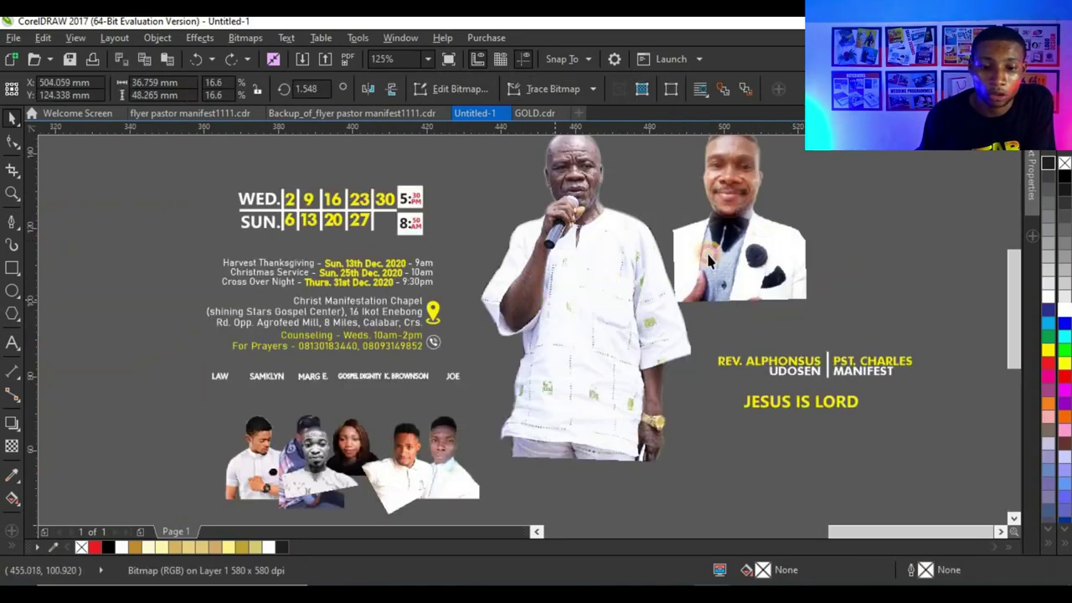
scroll(745, 261, "down", 4)
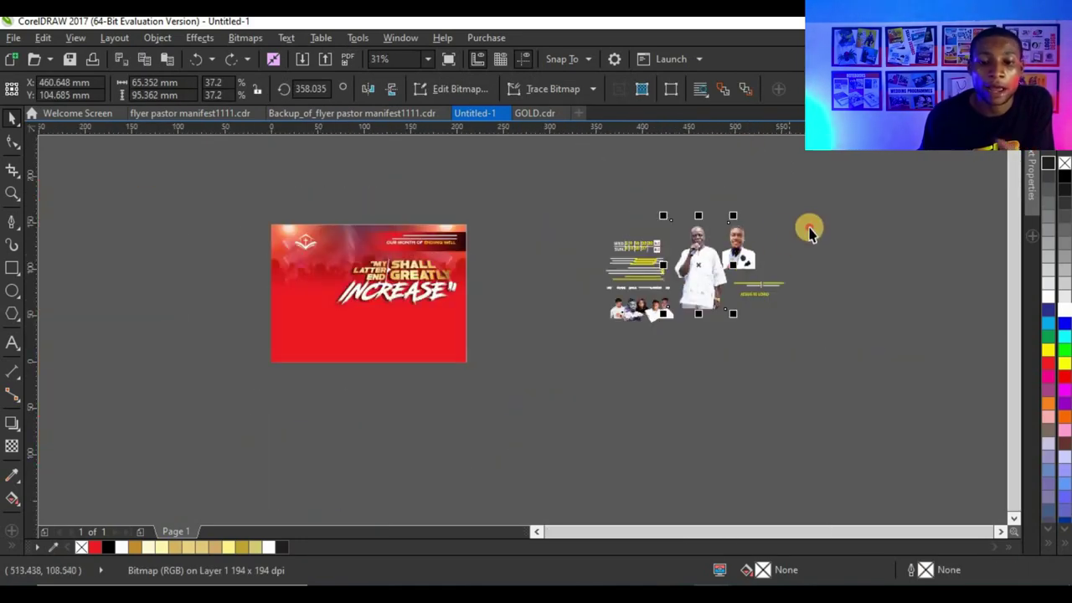
left_click(809, 227)
scroll(734, 262, "up", 1)
left_click(748, 238)
left_click(670, 270, "shift")
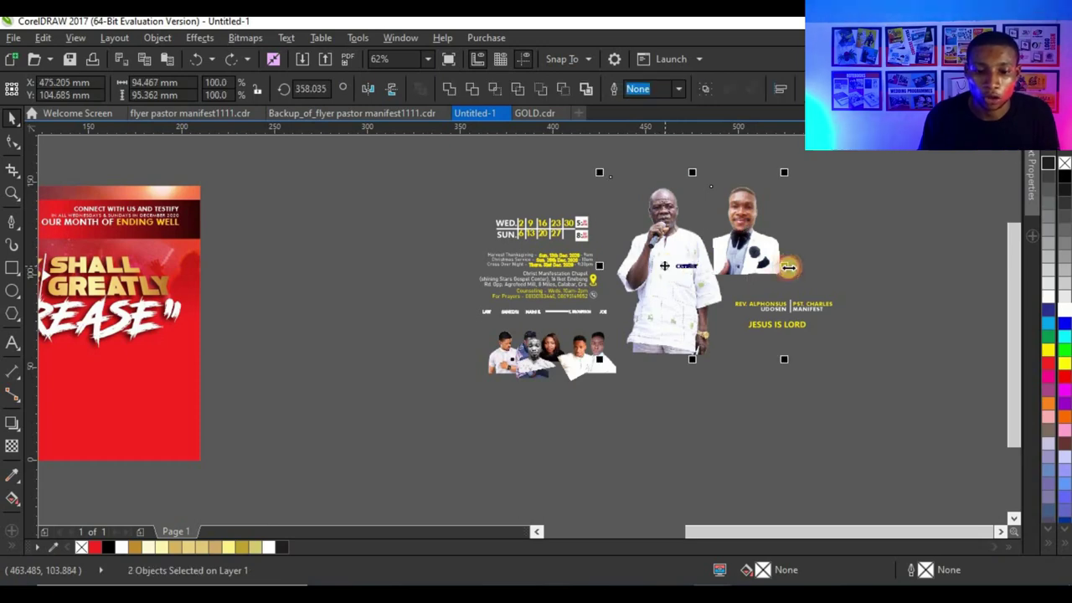
scroll(787, 266, "down", 2)
left_click_drag(766, 272, 349, 308)
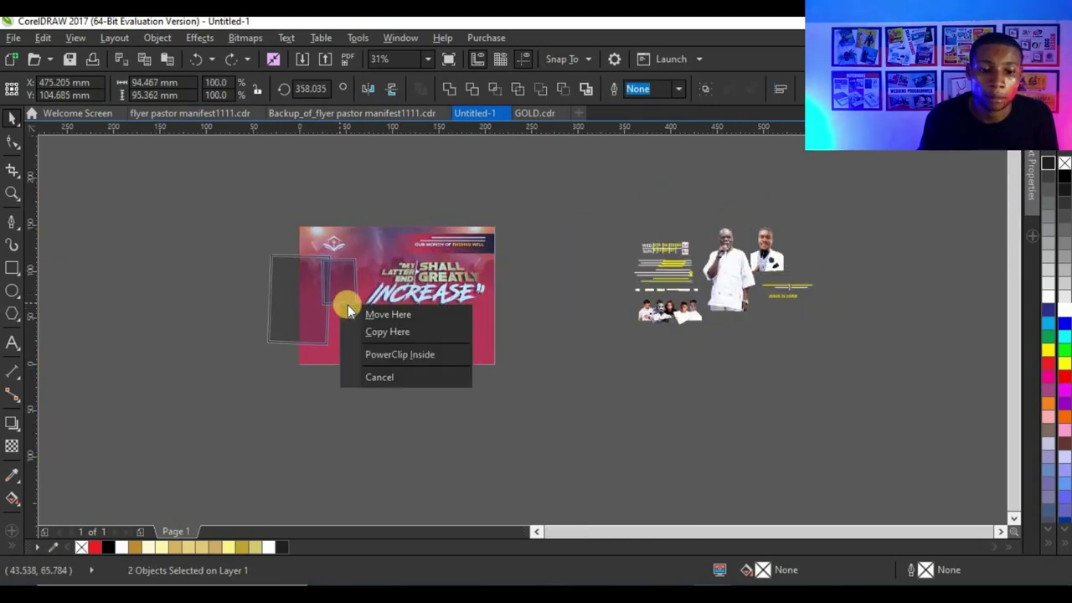
left_click(395, 356)
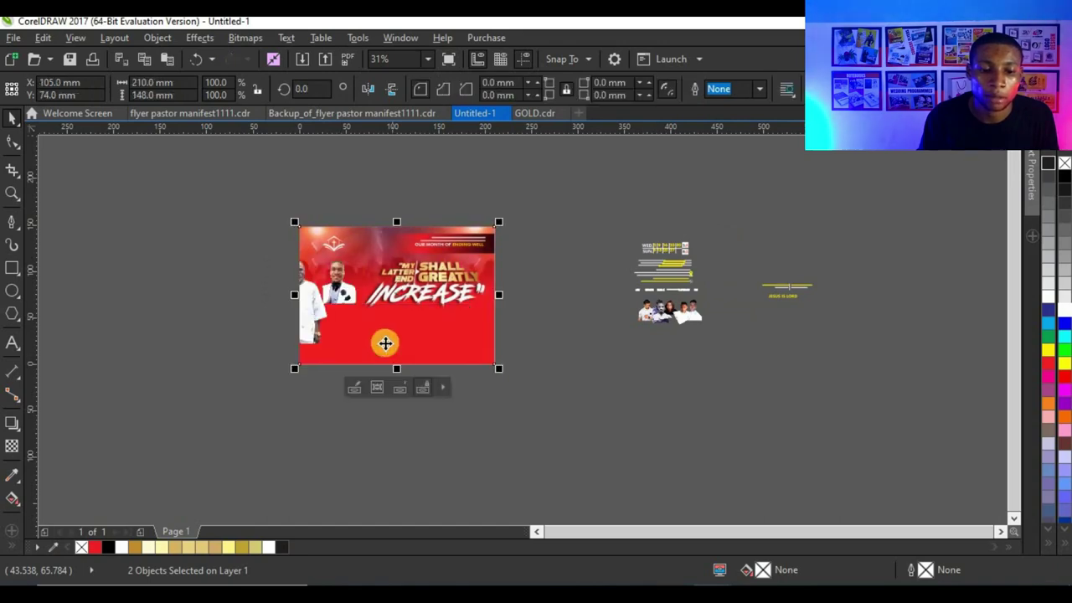
Open the flyer's PowerClip contents and move both pastor photos together about 29 mm right and 6 mm up, fully inside the page
scroll(330, 274, "up", 2)
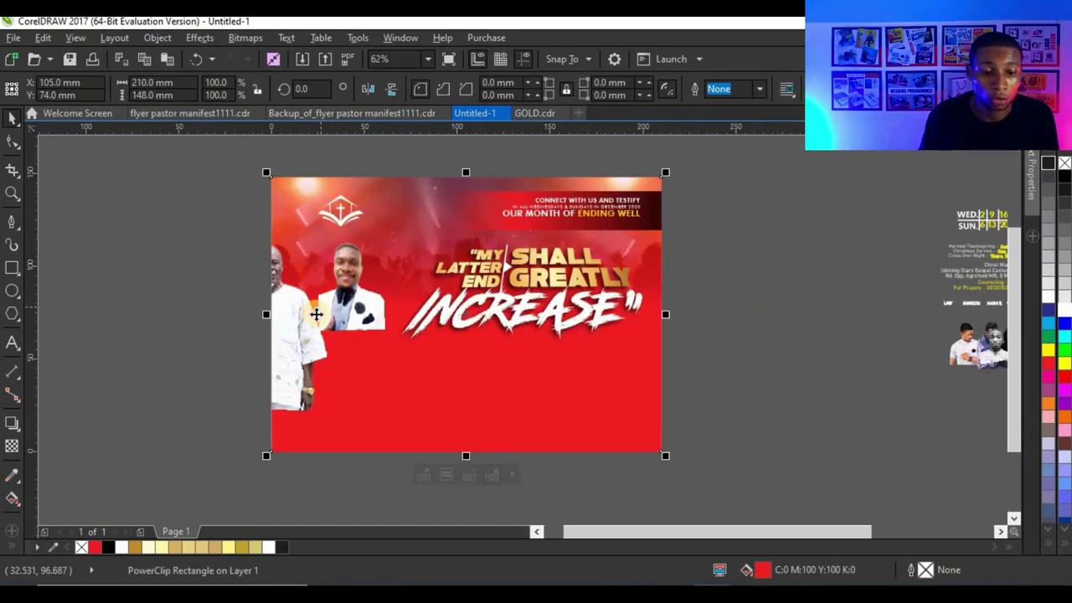
left_click(234, 335)
double_click(373, 317)
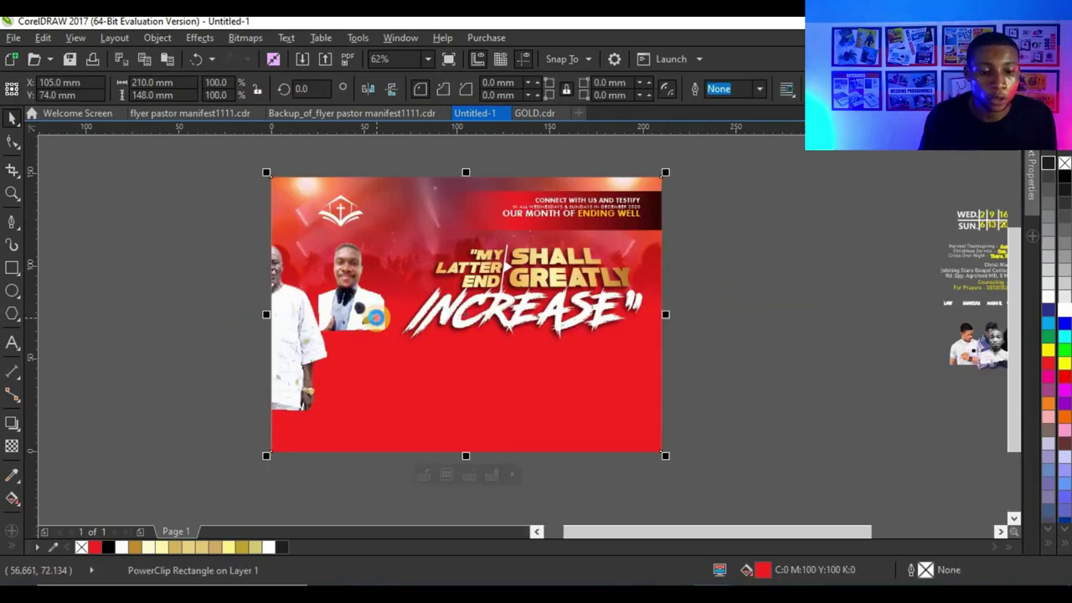
left_click(361, 301)
left_click(279, 326, "shift")
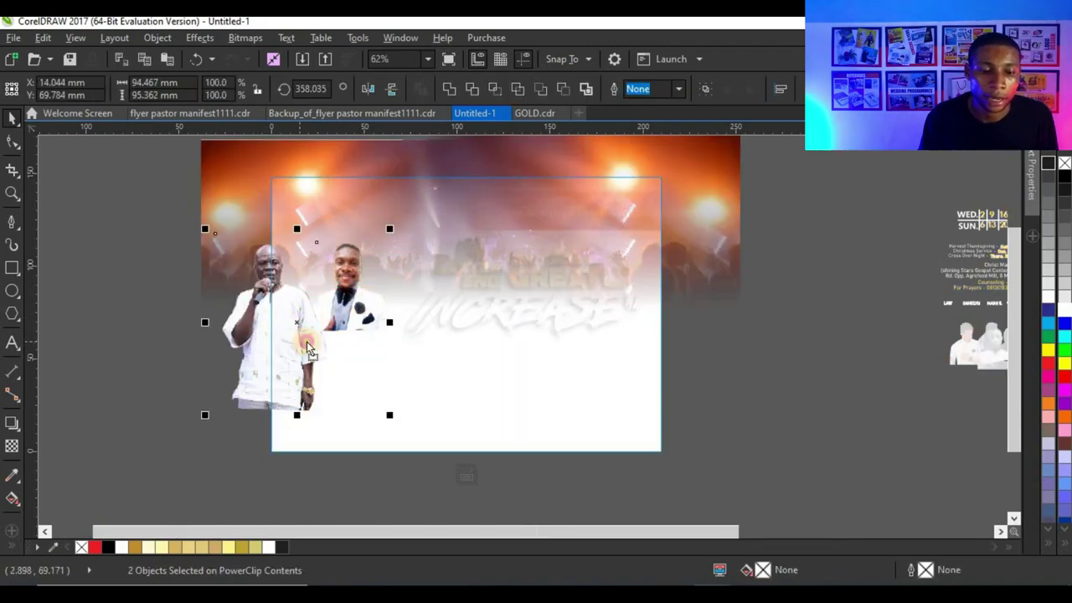
left_click_drag(314, 344, 337, 342)
left_click(208, 338)
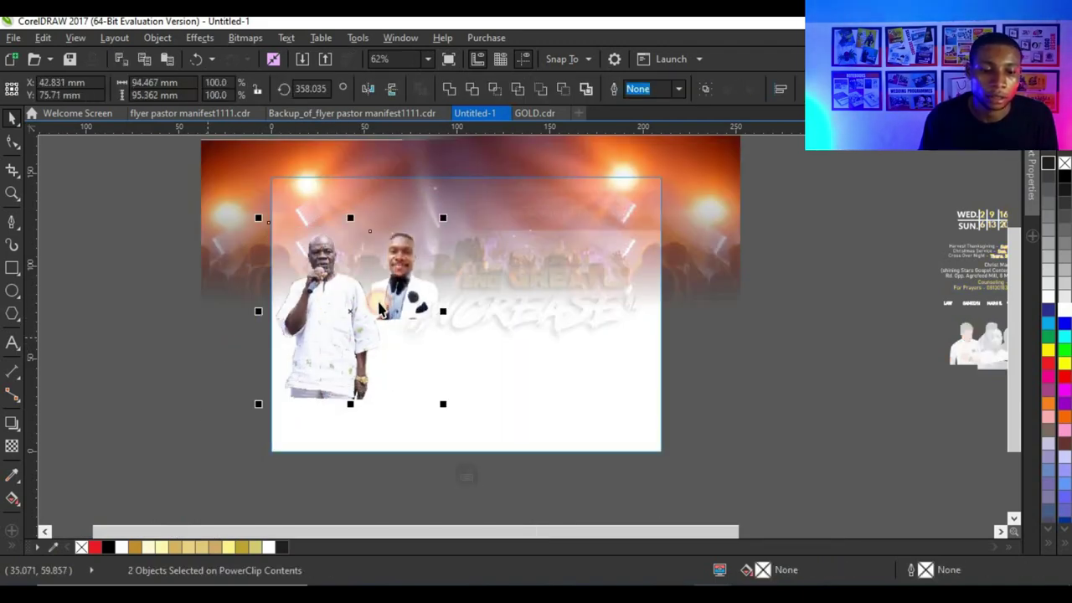
Move the suited pastor's photo about 22 mm left so it overlaps the shoulder of the pastor holding the microphone
scroll(380, 301, "up", 1)
scroll(404, 294, "up", 3)
left_click(404, 295)
left_click_drag(405, 295, 393, 272)
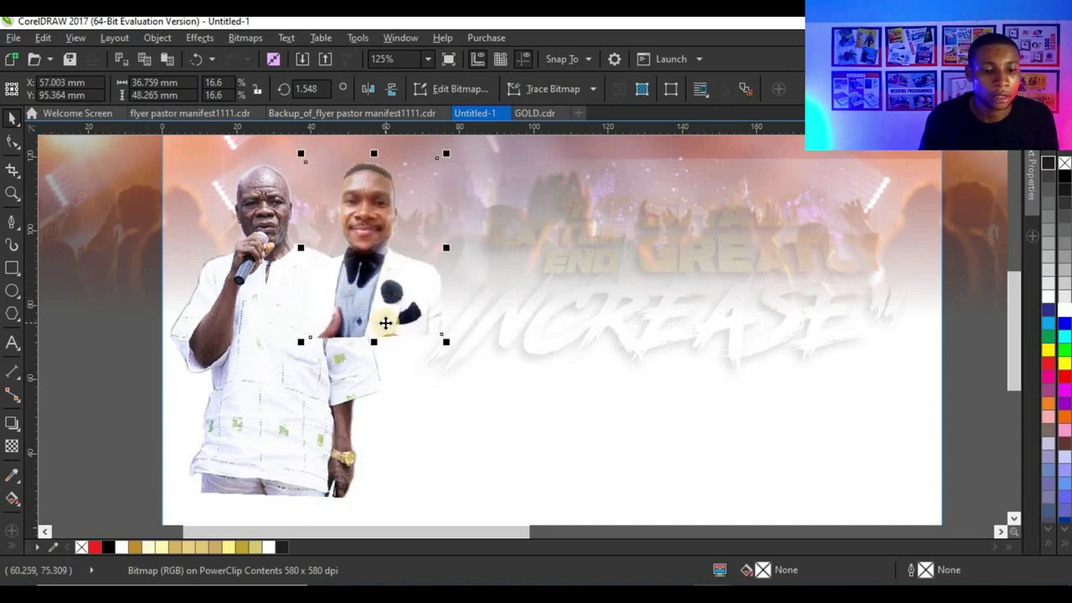
scroll(385, 323, "down", 4)
scroll(400, 357, "up", 4)
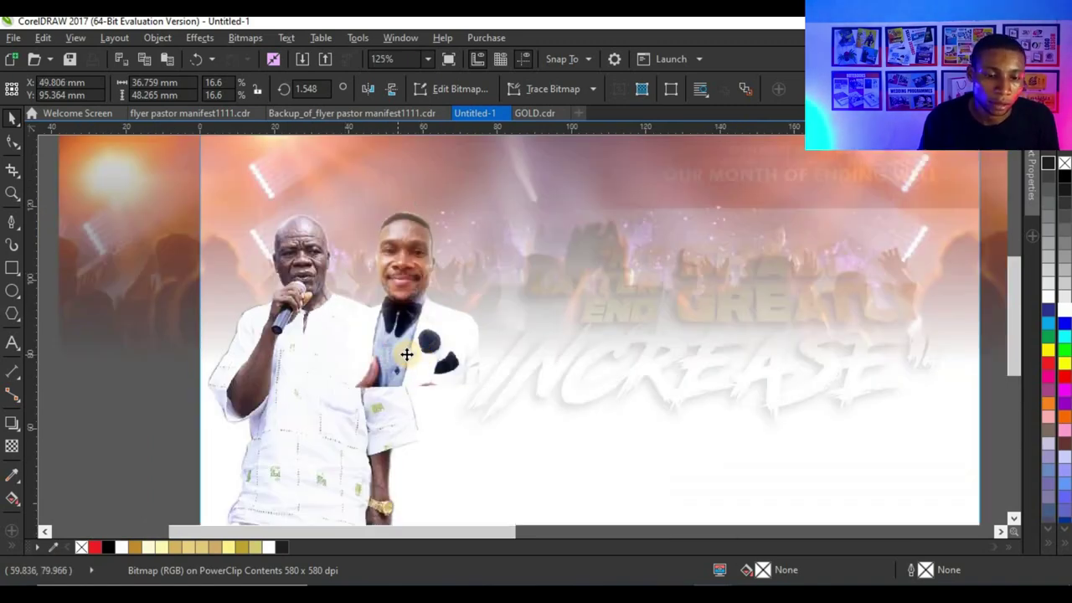
left_click_drag(407, 354, 399, 345)
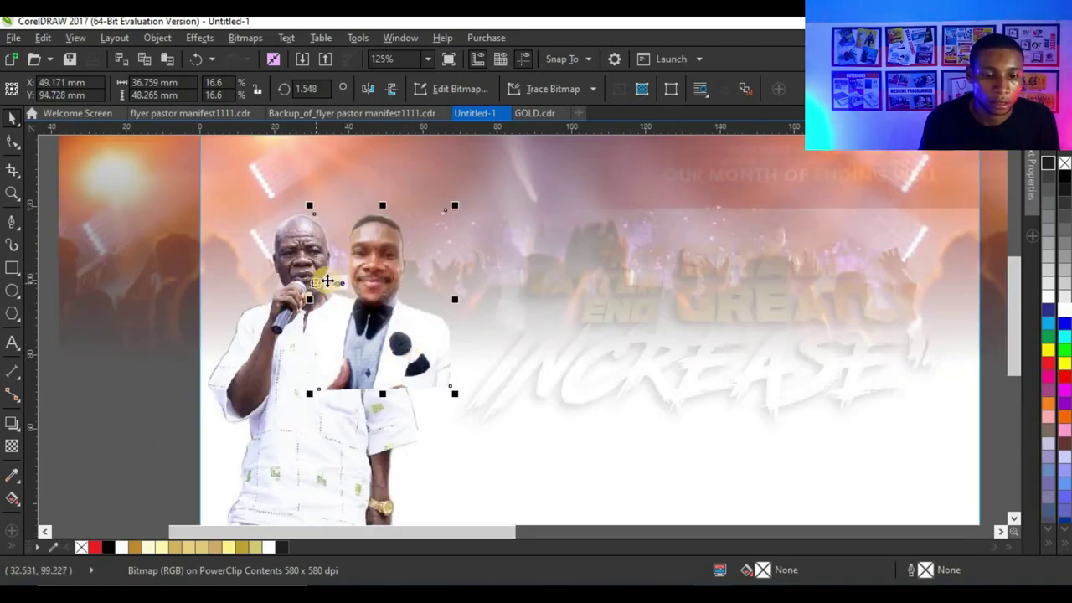
Group the two pastor photos and shift the group about 3 mm right and 0.8 mm up
scroll(312, 266, "down", 2)
left_click(302, 437, "shift")
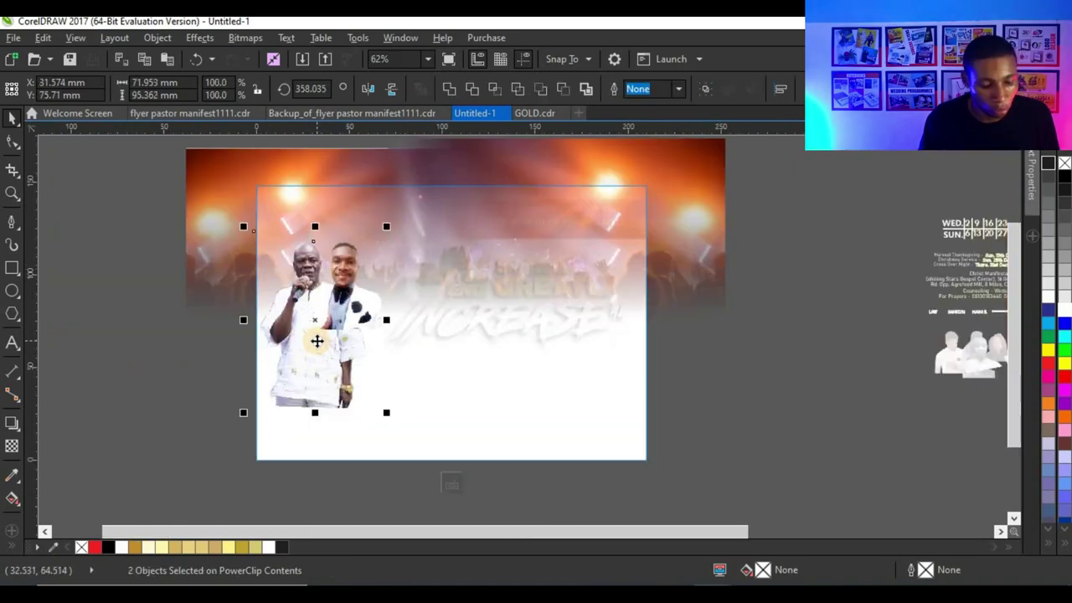
key("ctrl+g")
scroll(336, 346, "up", 3)
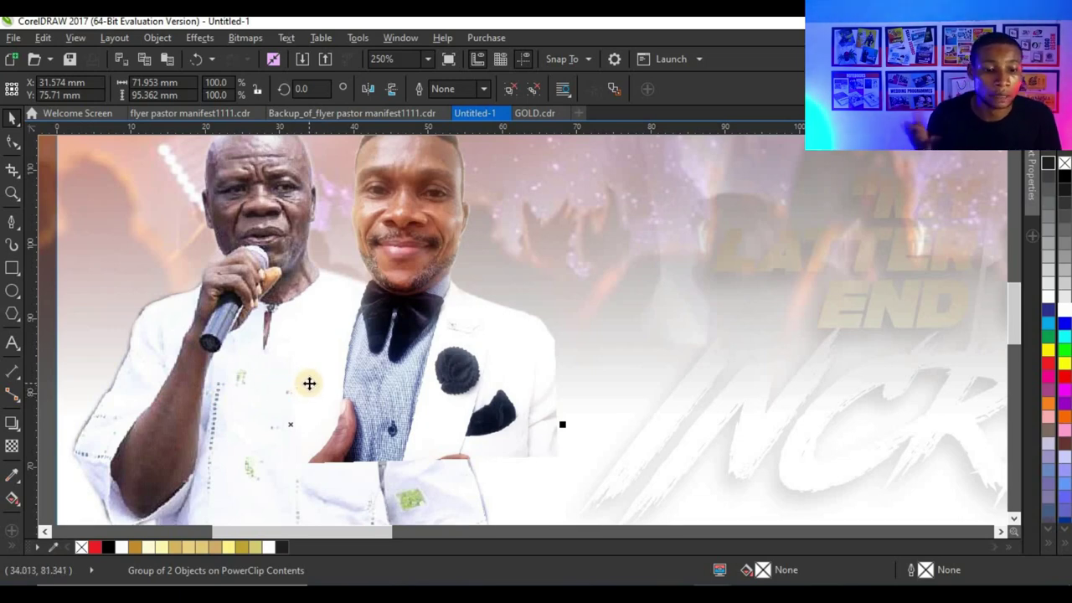
scroll(371, 359, "down", 2)
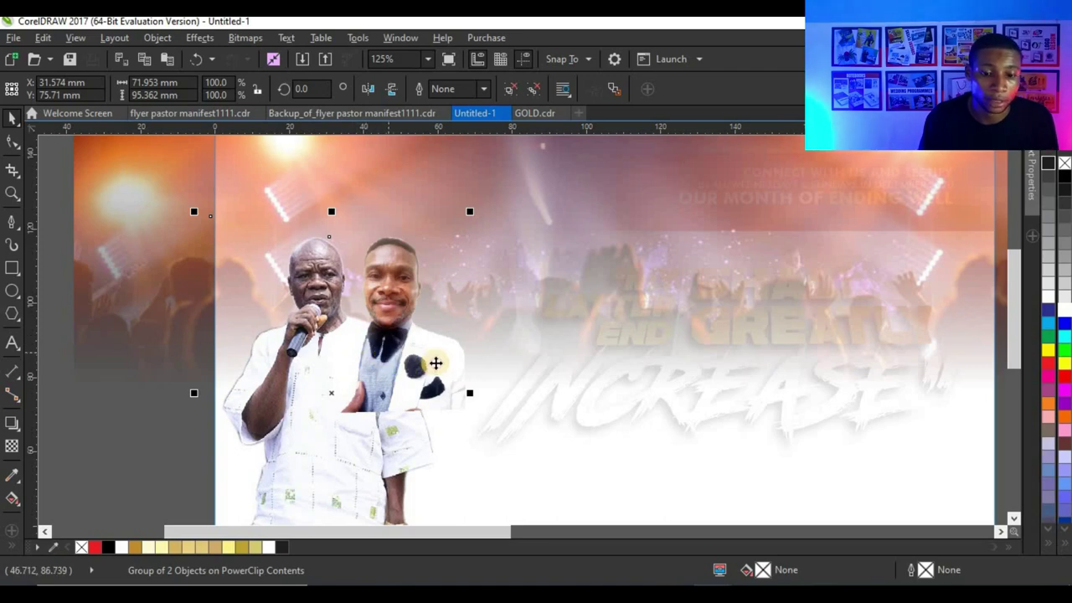
scroll(432, 362, "down", 1)
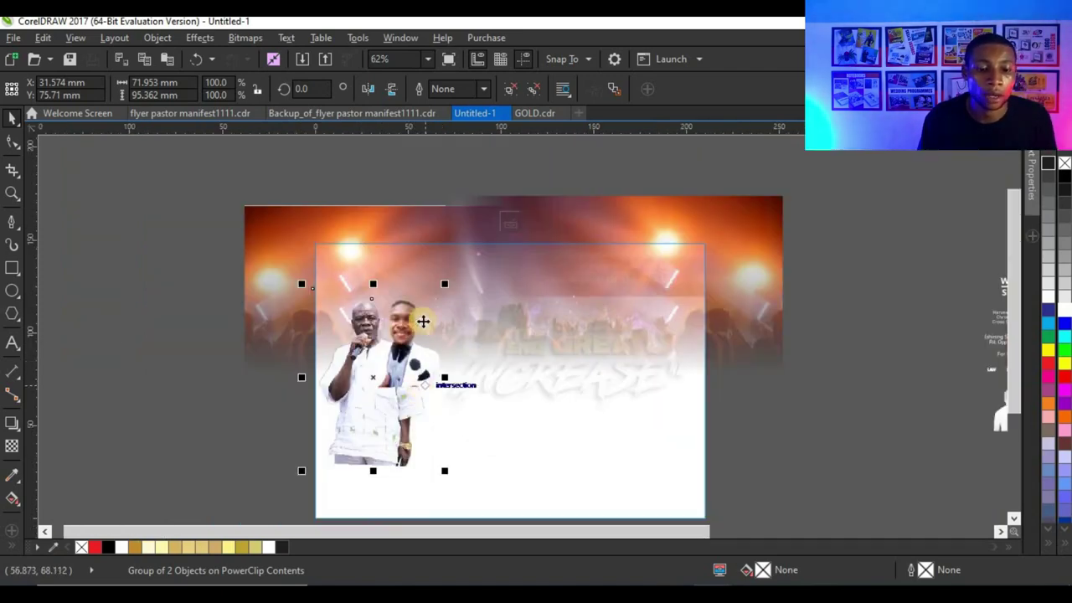
scroll(399, 372, "up", 1)
left_click(411, 360)
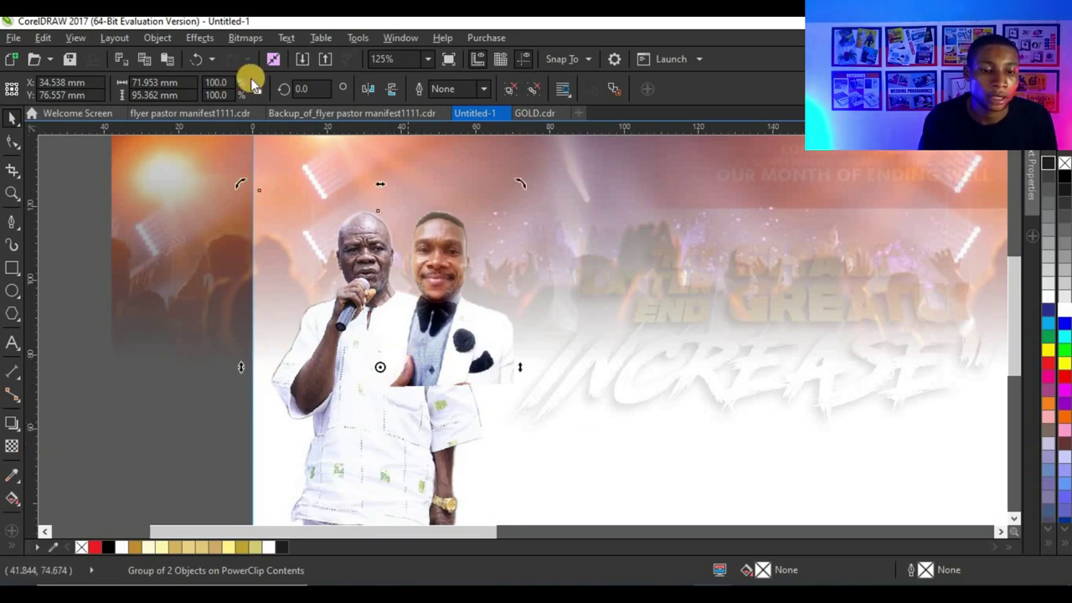
Convert the pastor group to a 300 dpi RGB bitmap with anti-aliasing and a transparent background
left_click(244, 38)
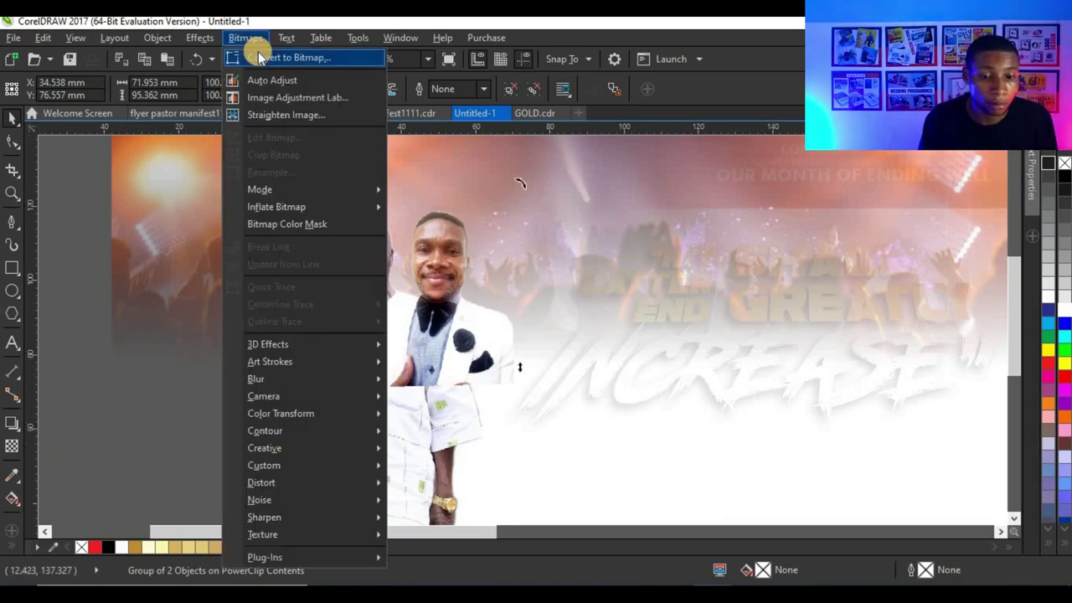
left_click(285, 58)
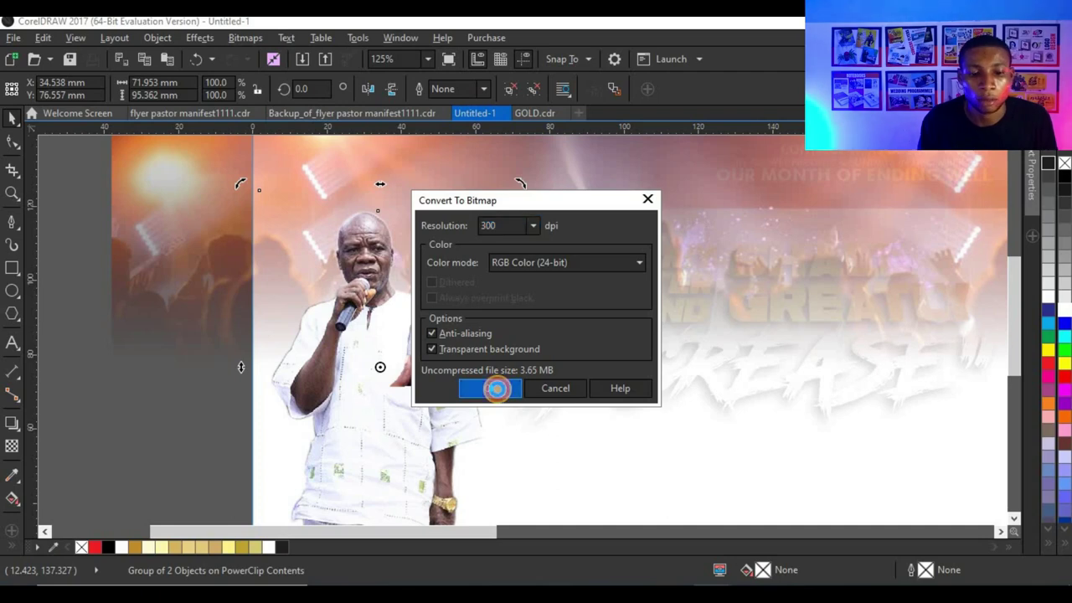
left_click(497, 389)
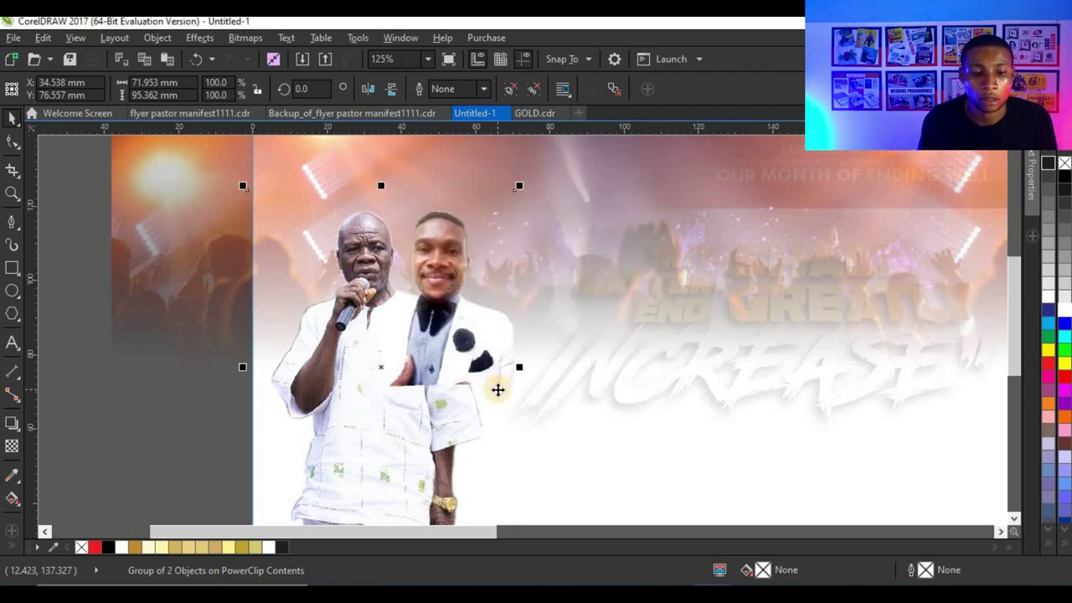
Fade out the pastors below the chest with a downward linear transparency at -90 degrees, ending at 100 opacity loss
left_click(11, 449)
scroll(416, 391, "up", 3)
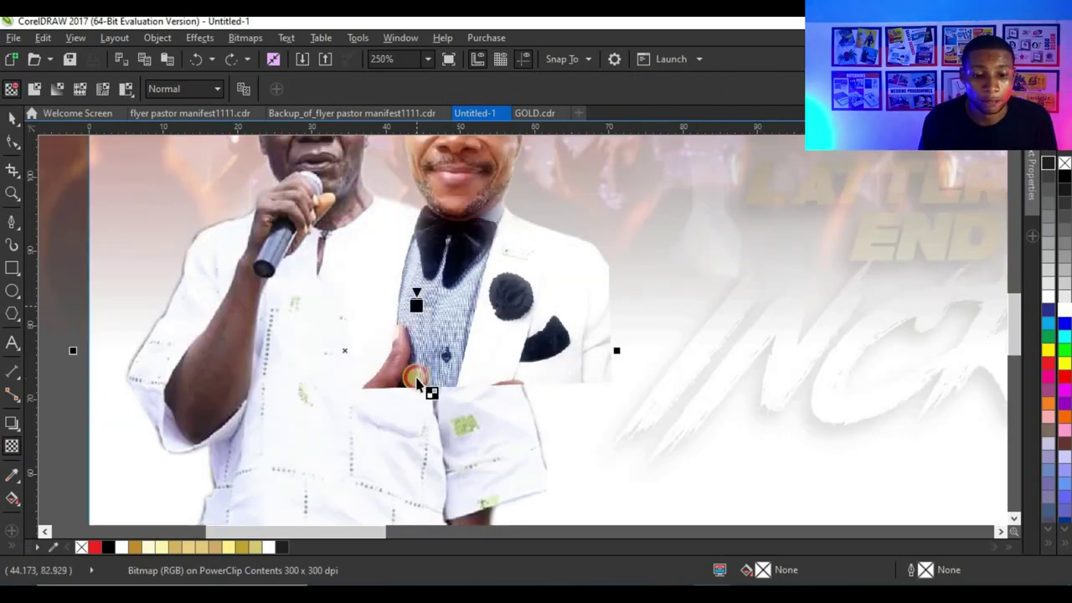
left_click_drag(416, 303, 416, 377)
scroll(479, 340, "down", 3)
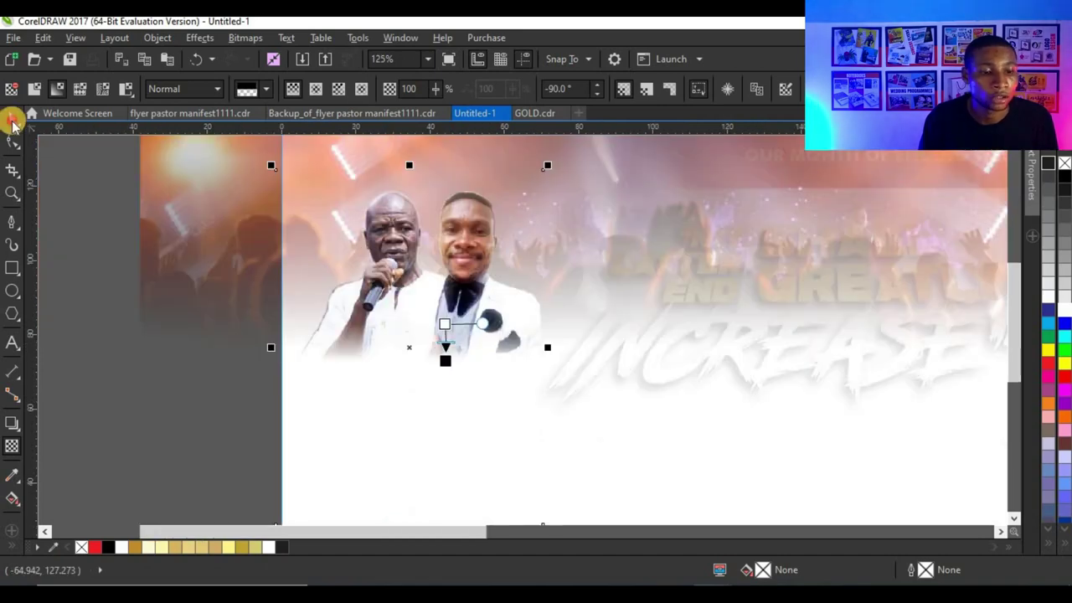
left_click(12, 119)
Take the faded pastor bitmap out of the PowerClip onto Layer 1 and finish editing the clip contents
left_click(91, 181, "ctrl")
left_click(437, 353, "ctrl")
scroll(442, 352, "down", 1)
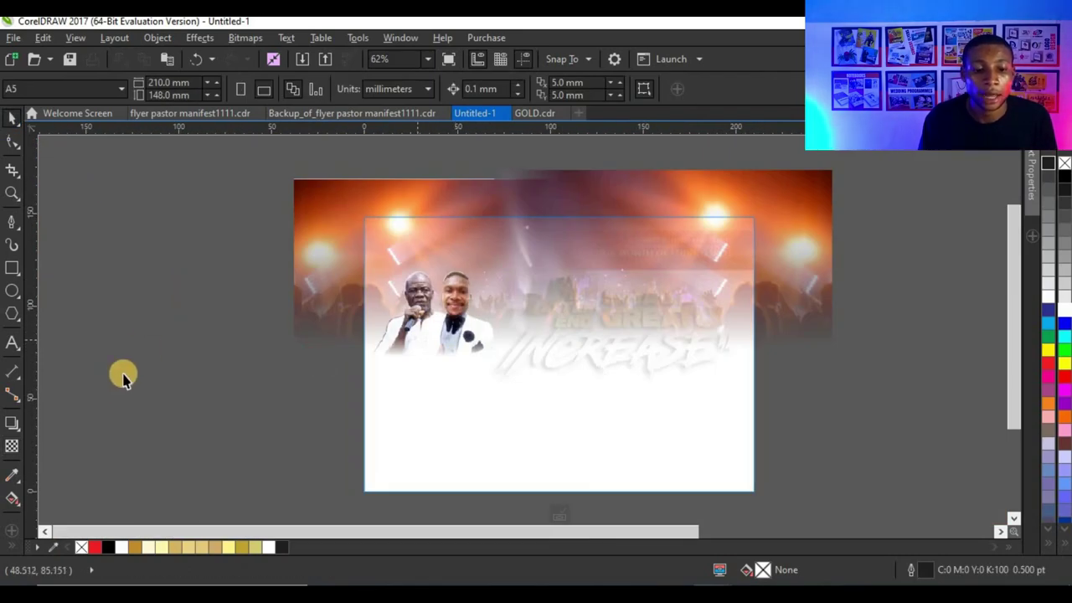
left_click(169, 332, "ctrl")
scroll(519, 340, "up", 1)
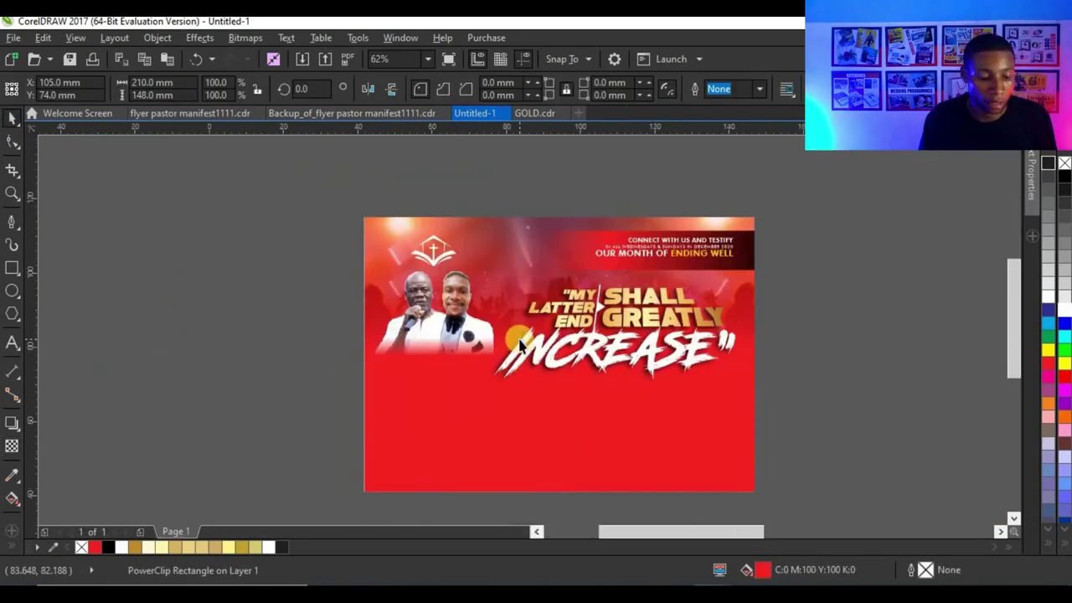
scroll(519, 344, "up", 4)
left_click(421, 306)
scroll(452, 289, "down", 2)
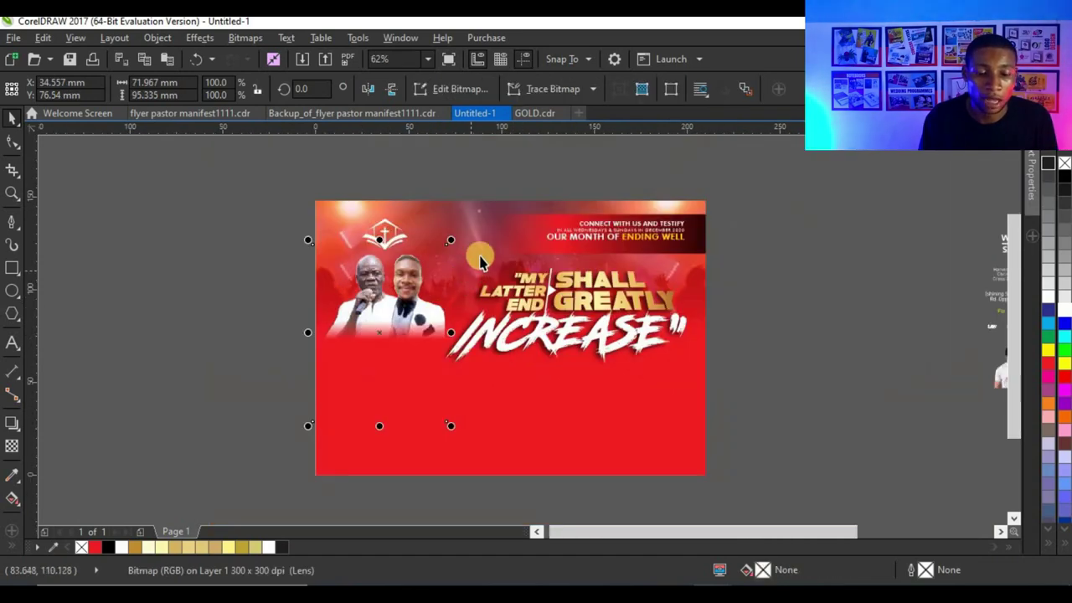
Enlarge the pastor bitmap to about 126 percent and position it below the logo, keeping the headline in its original place
scroll(479, 250, "up", 2)
left_click_drag(418, 231, 439, 204)
left_click_drag(361, 346, 385, 378)
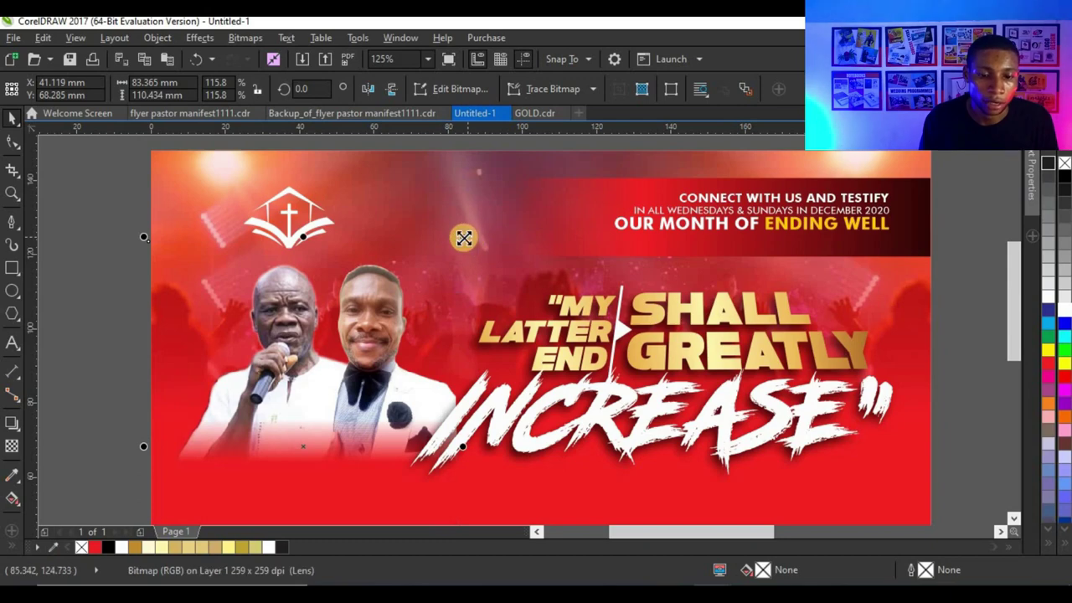
left_click_drag(463, 238, 474, 220)
mouse_move(390, 345)
left_mouse_down()
mouse_move(410, 329)
mouse_move(376, 339)
left_mouse_up()
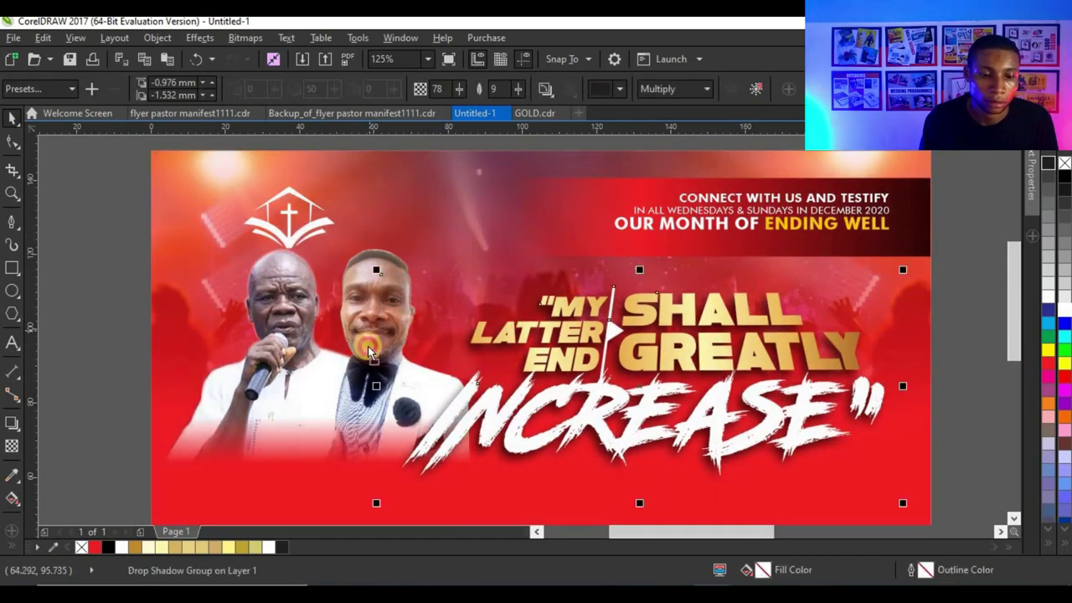
key("ctrl+z")
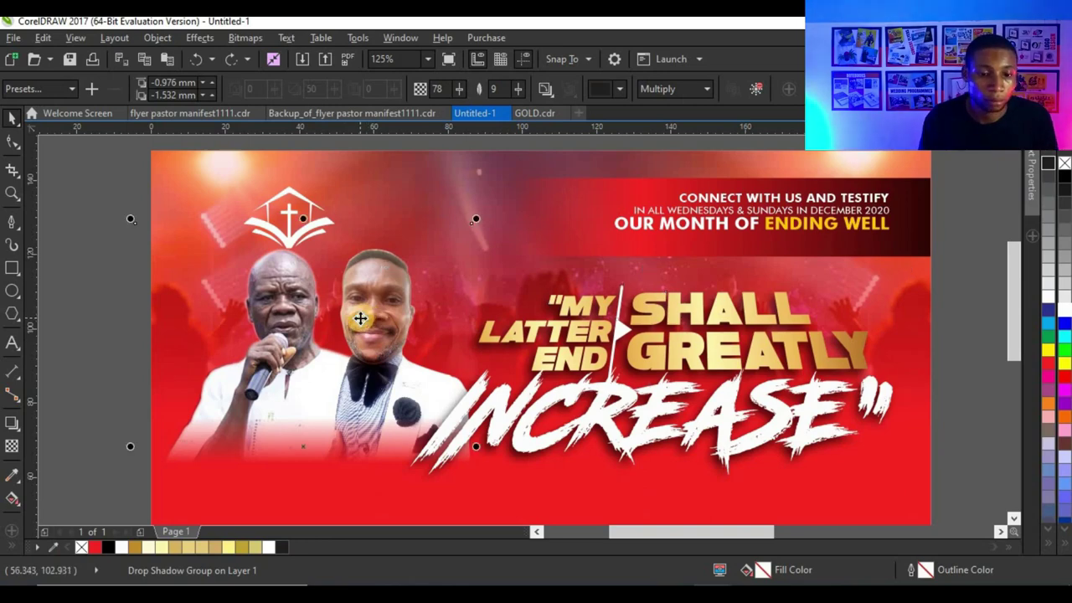
Scale the pastor bitmap to about 129.5 percent and centre it at about X 40.3 mm, Y 64 mm
left_click(360, 325)
left_click_drag(358, 316, 359, 322)
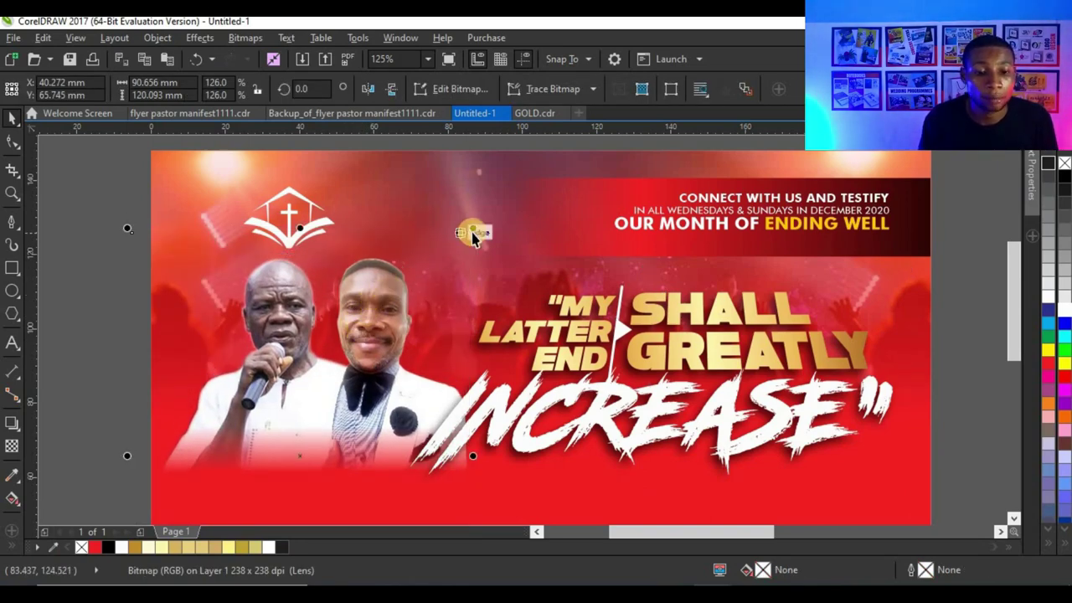
left_click_drag(472, 228, 478, 219)
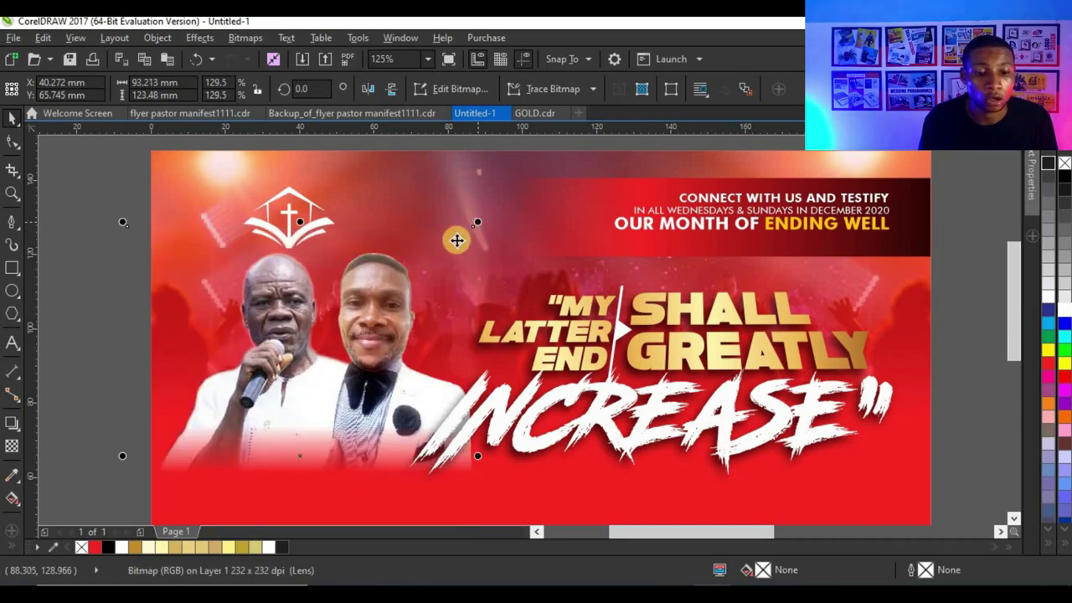
left_click(382, 293)
left_click_drag(381, 299, 384, 307)
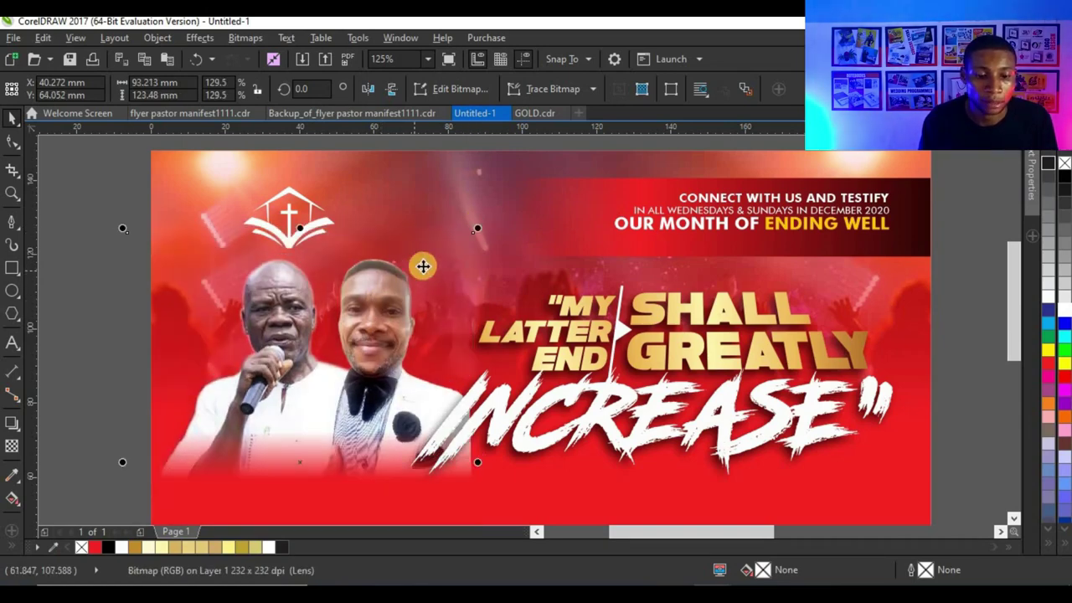
Cut the enlarged pastor bitmap and paste it back inside the flyer background's PowerClip
scroll(407, 272, "down", 2)
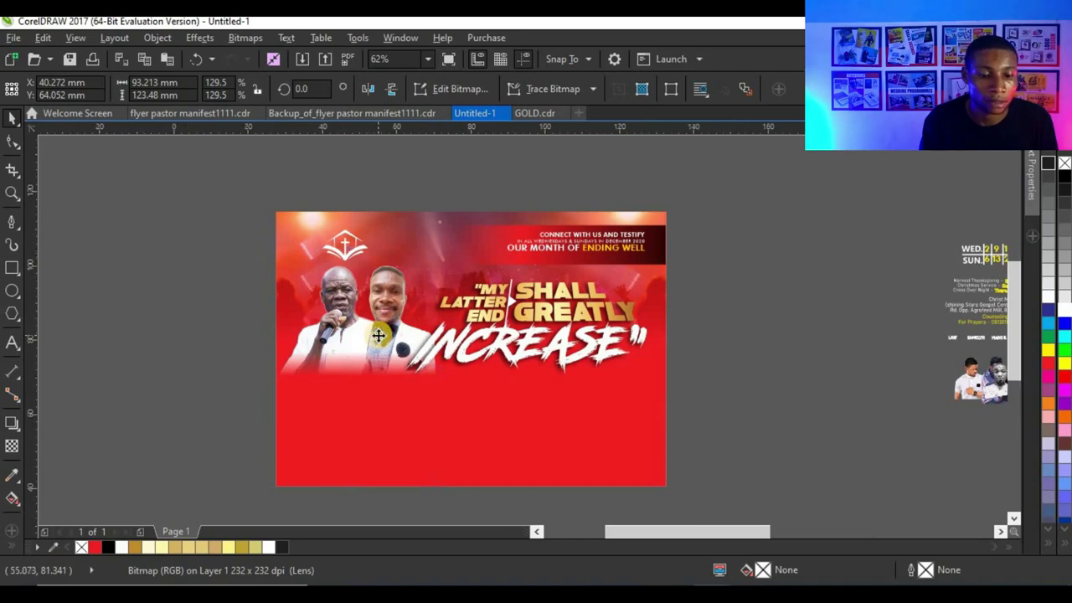
scroll(378, 330, "up", 2)
key("ctrl+x")
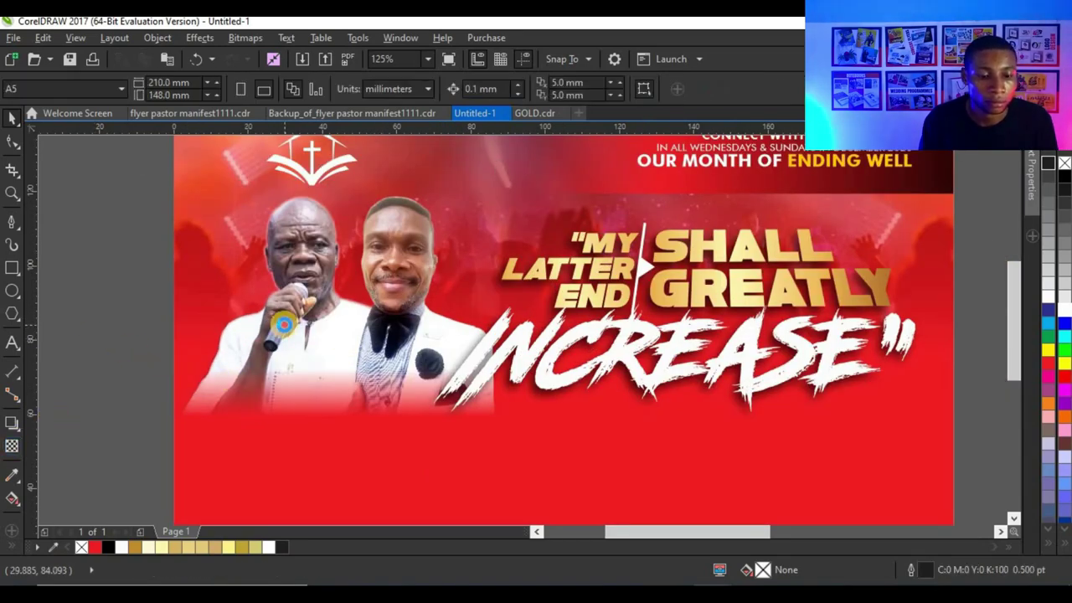
left_click(332, 342, "ctrl")
key("ctrl+v")
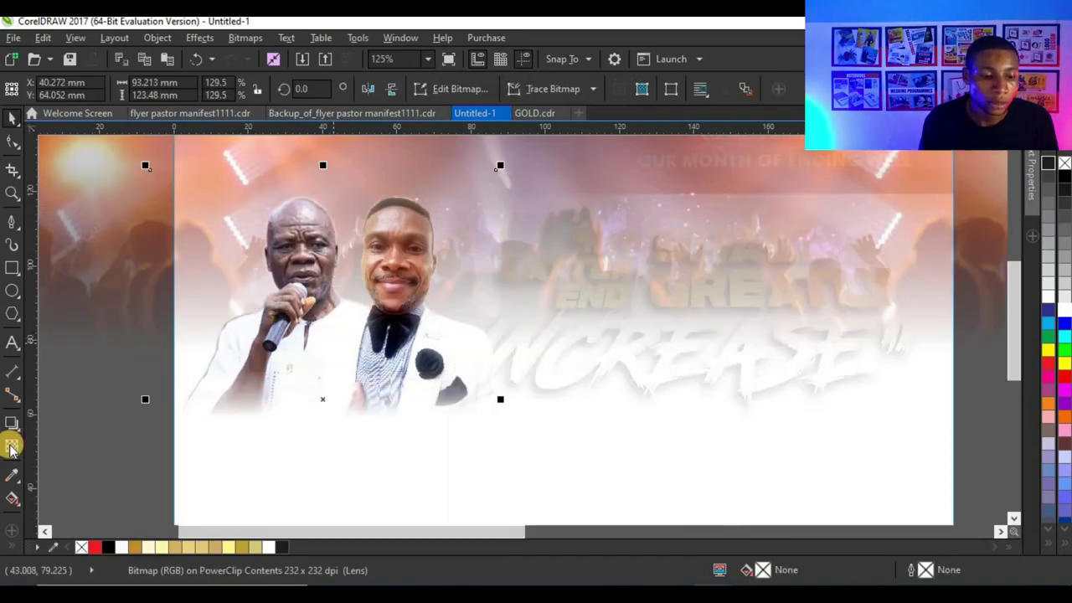
Flatten the faded pastor picture into a new 300 dpi RGB bitmap with a transparent background
left_click(244, 38)
left_click(281, 53)
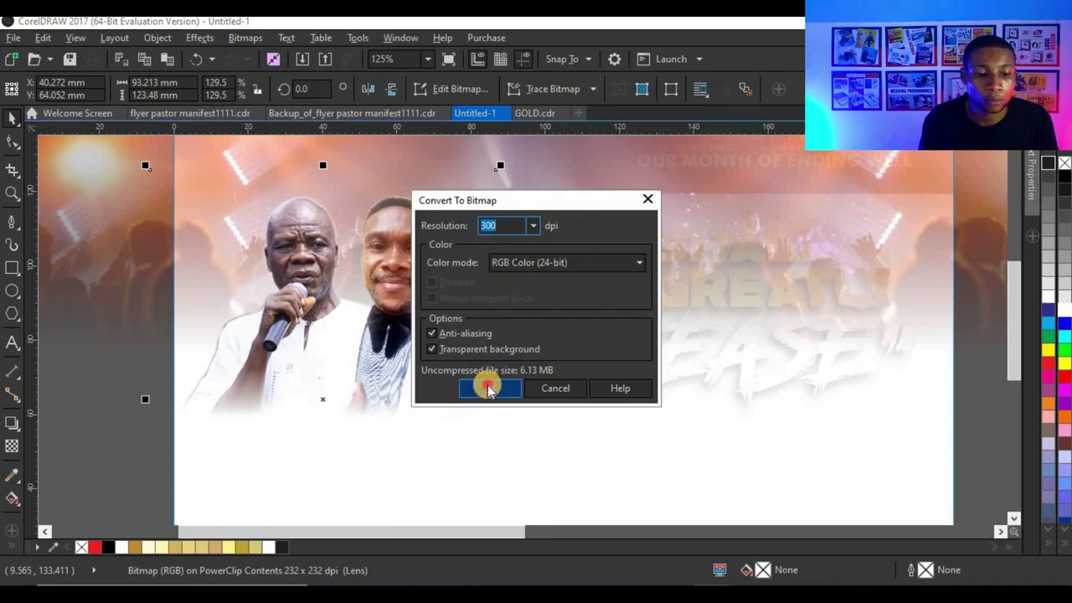
left_click(489, 388)
Fade the suited pastor's outer arm toward the headline with a linear transparency at about -13 degrees, and finish editing the PowerClip
left_click(12, 445)
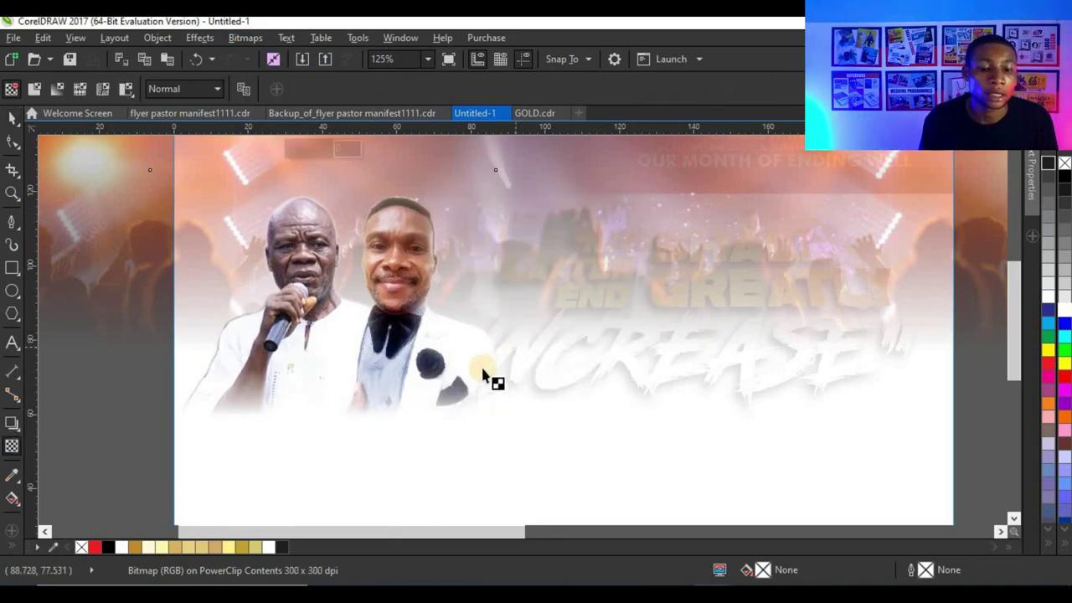
scroll(485, 388, "up", 2)
left_click_drag(386, 348, 509, 386)
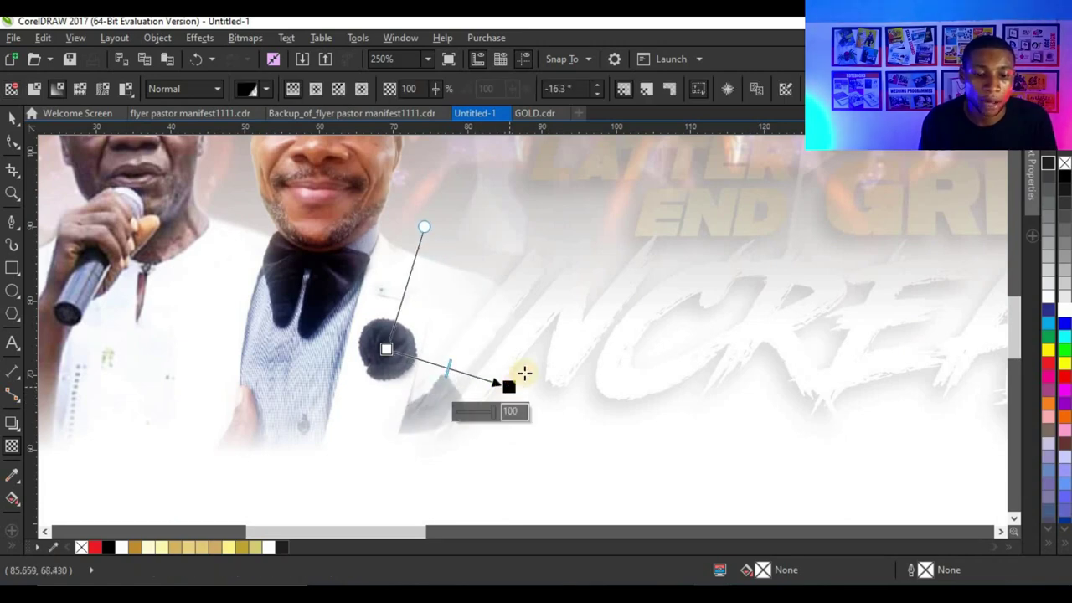
left_click(13, 118)
scroll(184, 308, "down", 6)
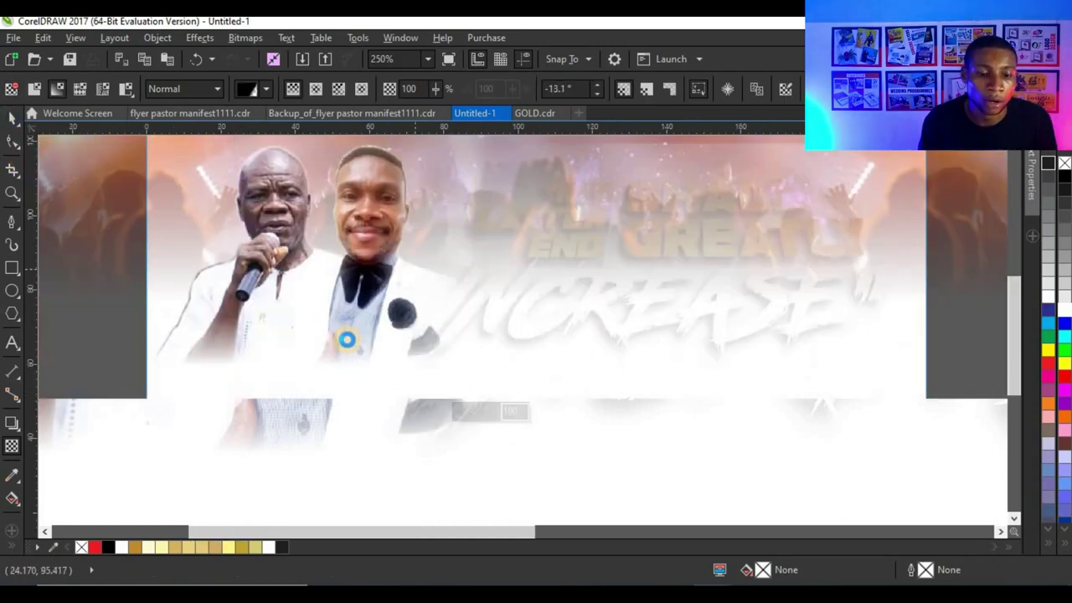
left_click(184, 308)
scroll(431, 326, "up", 3)
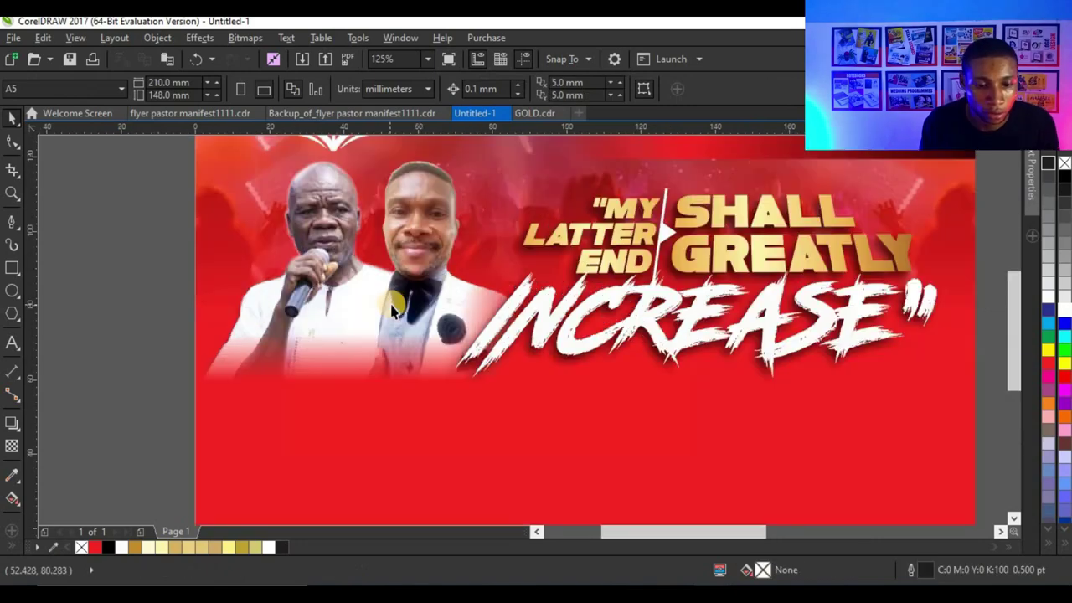
scroll(427, 314, "down", 3)
scroll(427, 314, "up", 3)
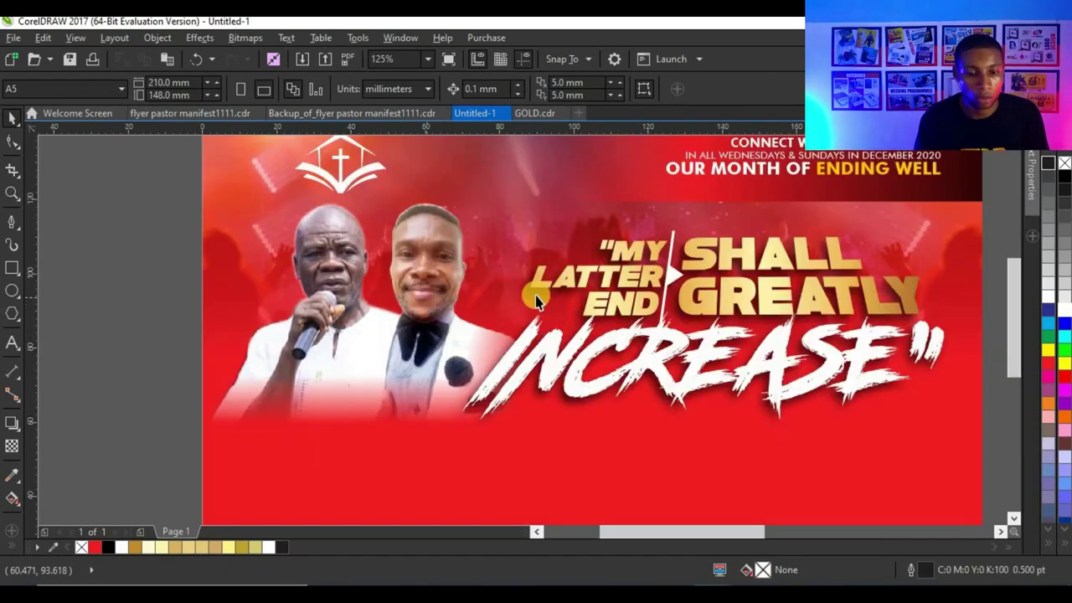
scroll(578, 280, "down", 3)
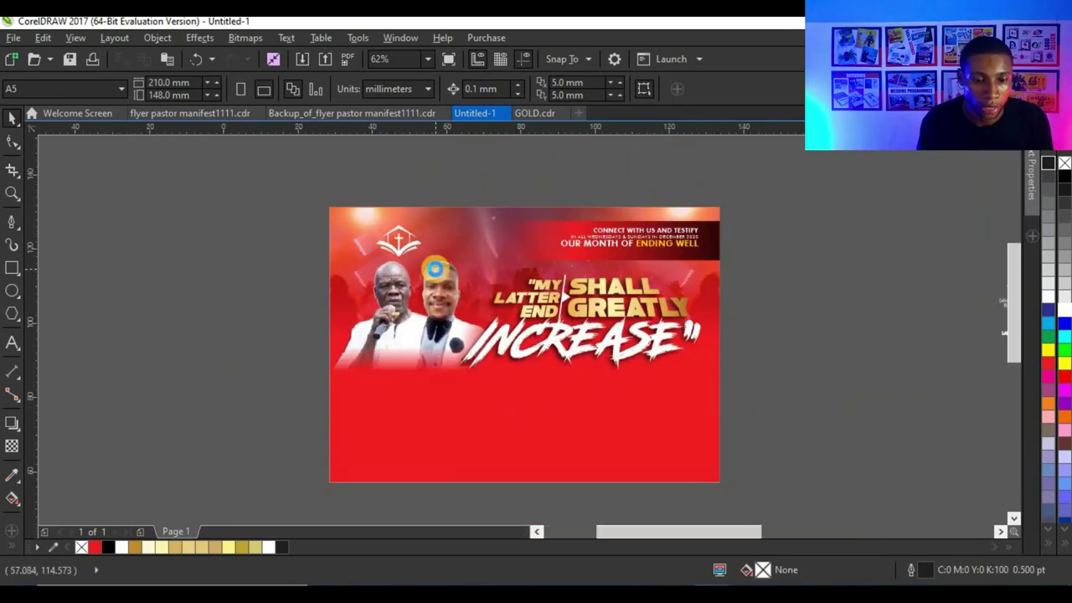
scroll(439, 273, "up", 3)
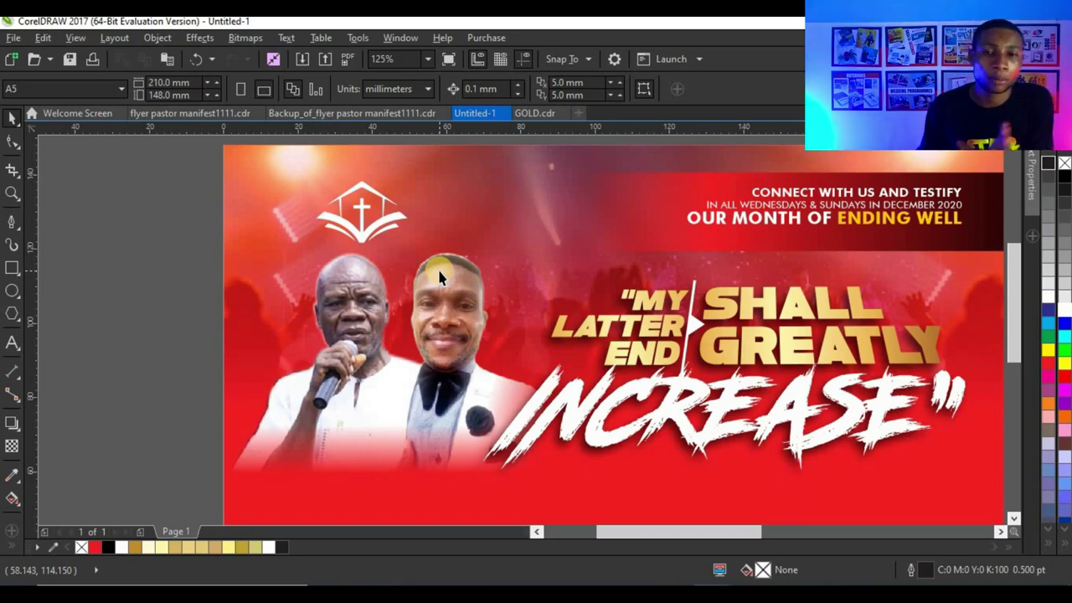
scroll(441, 332, "down", 3)
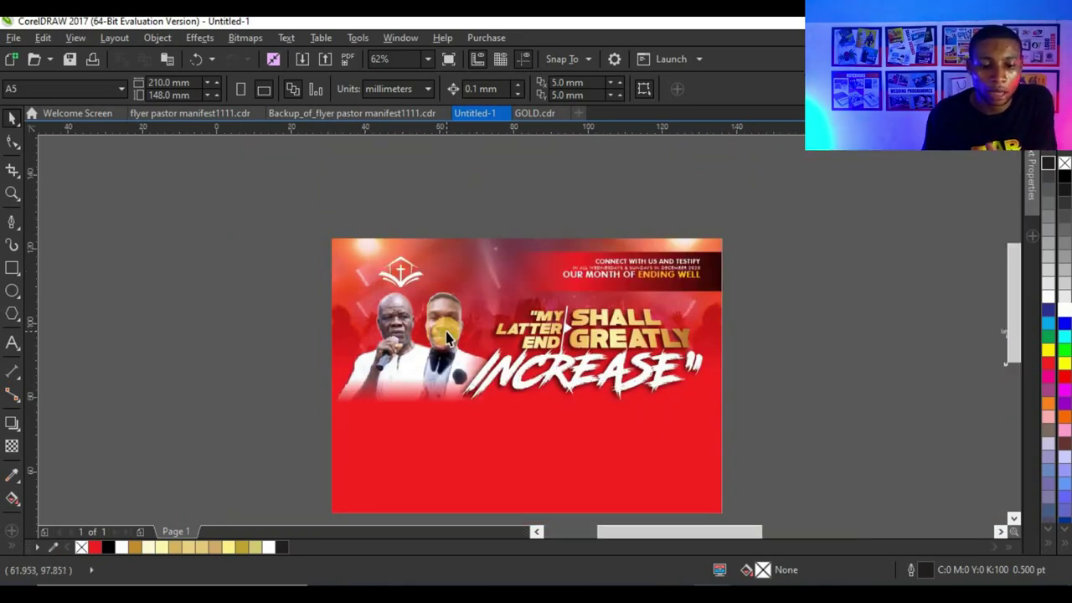
scroll(446, 336, "up", 3)
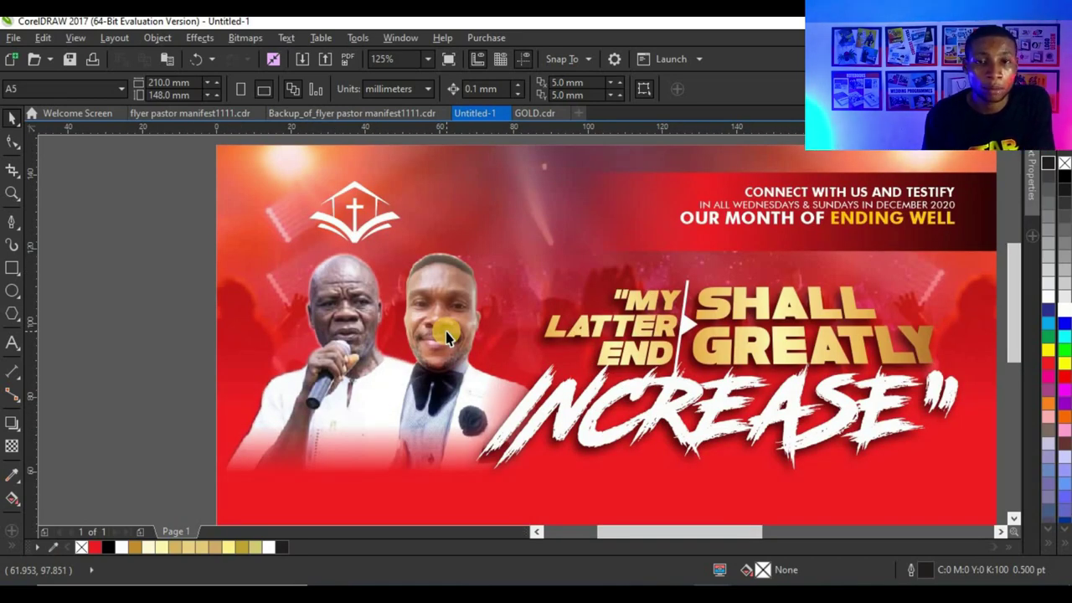
Deepen the contrast of the pastor bitmap inside the PowerClip with an RGB tone curve through about (107, 74) and (169, 156)
left_click(453, 296)
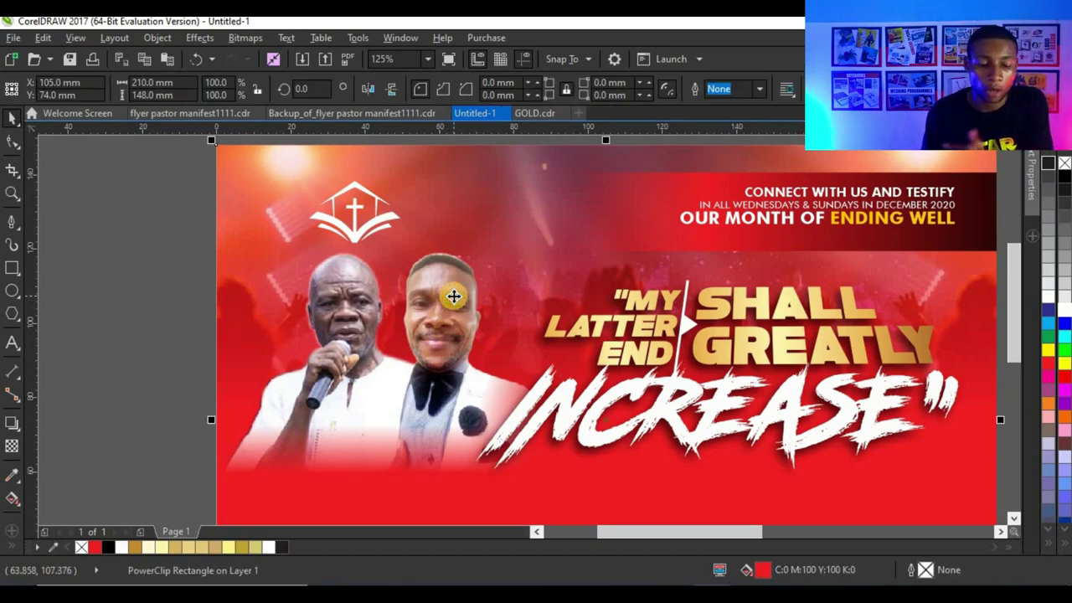
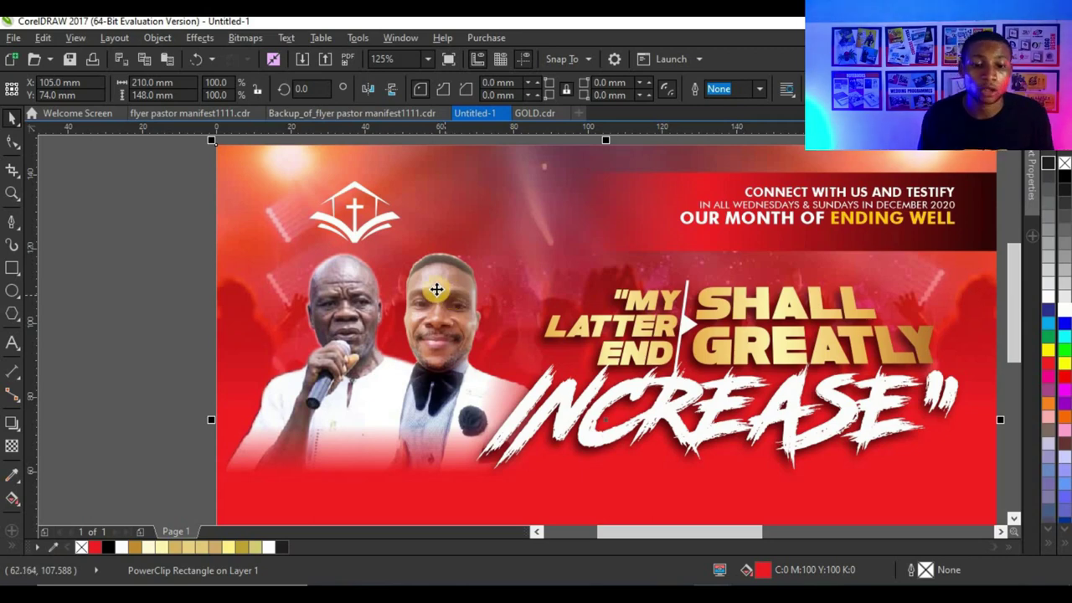
left_click(436, 288, "ctrl")
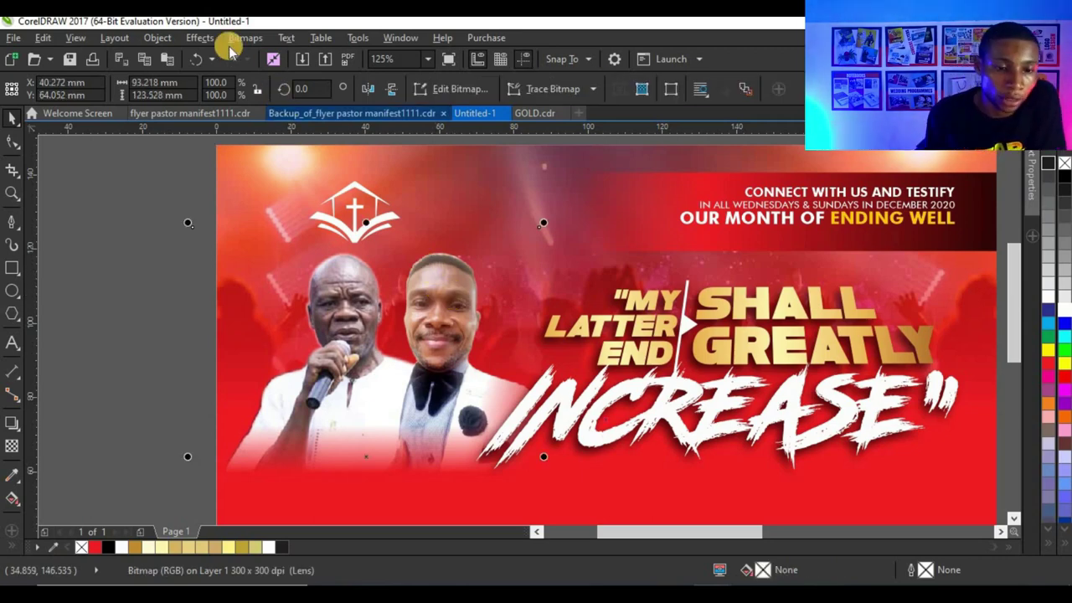
left_click(204, 38)
mouse_move(216, 65)
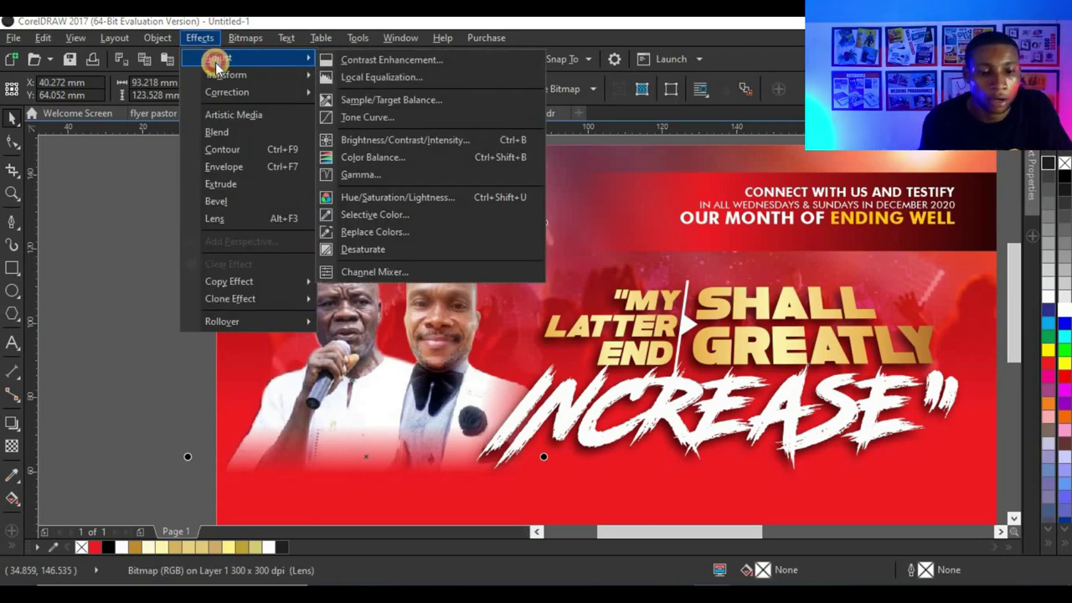
left_click(390, 117)
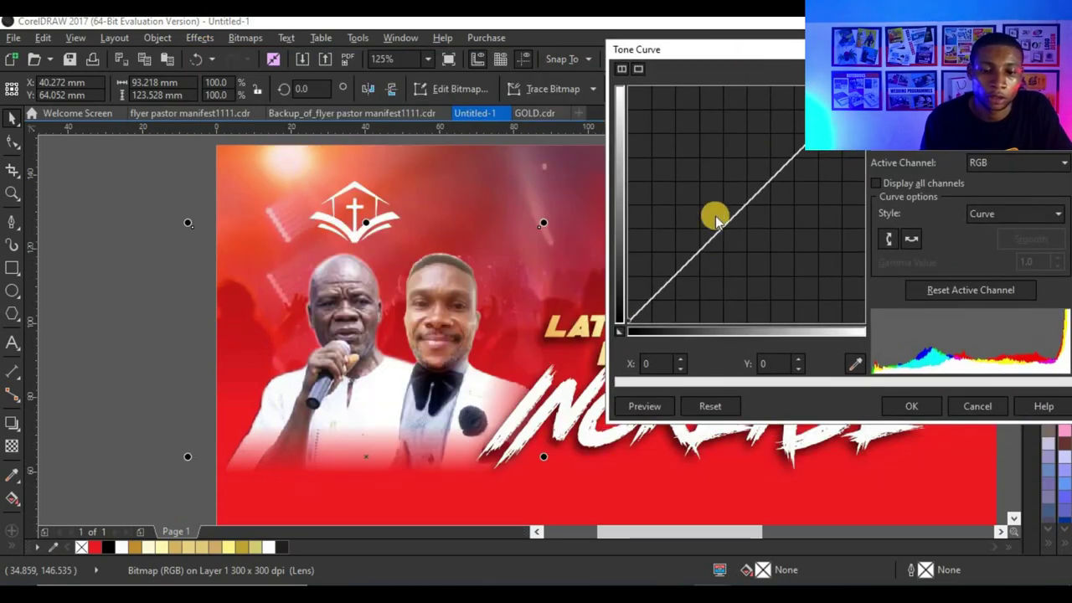
left_click_drag(713, 216, 722, 260)
left_click_drag(785, 179, 783, 178)
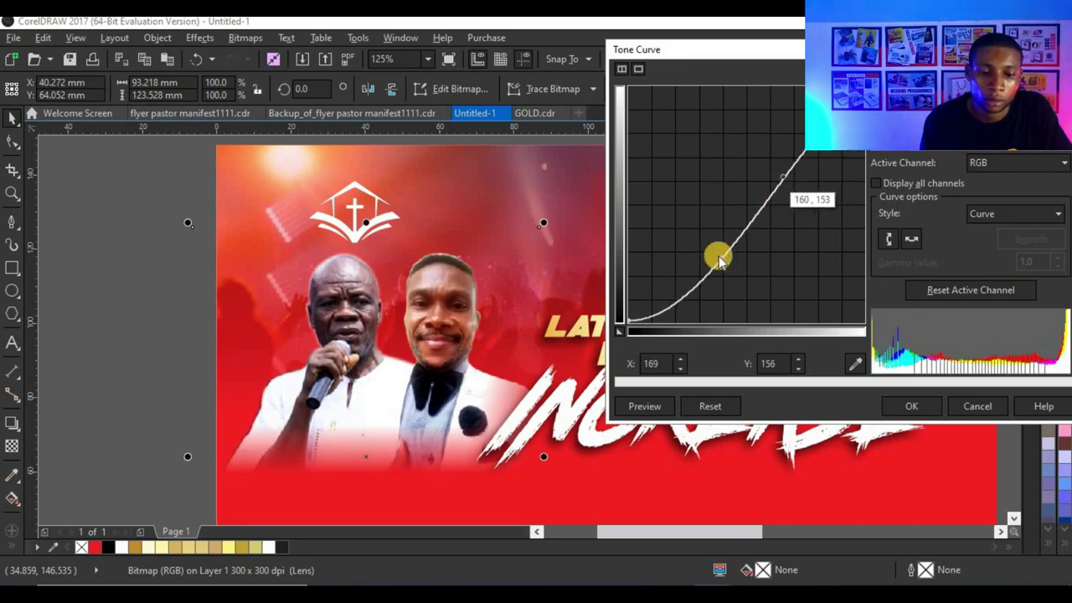
left_click_drag(723, 258, 726, 252)
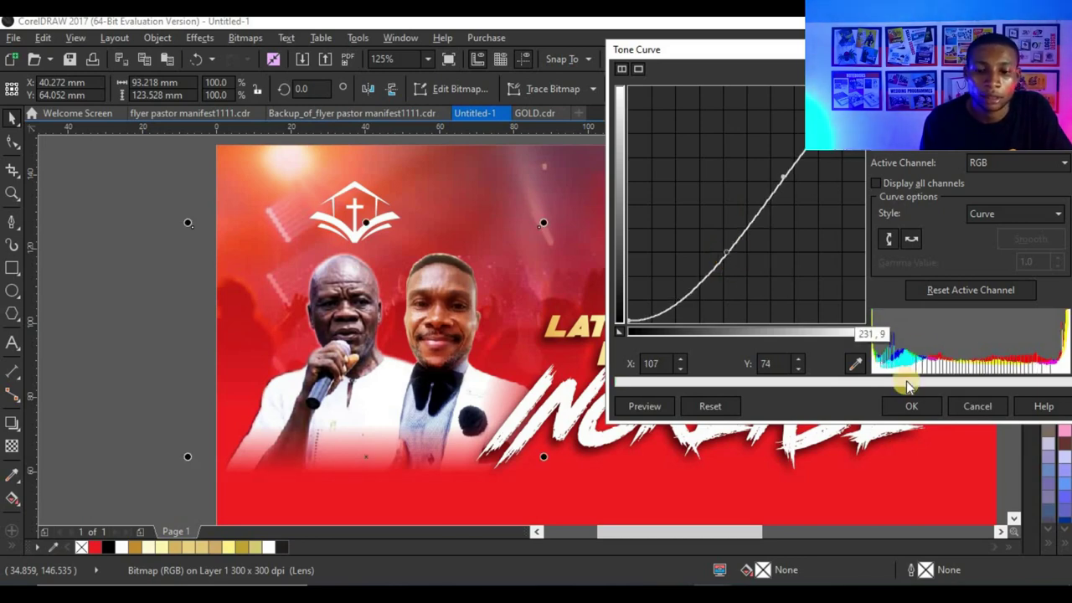
left_click(903, 406)
scroll(616, 303, "down", 1)
left_click(360, 325)
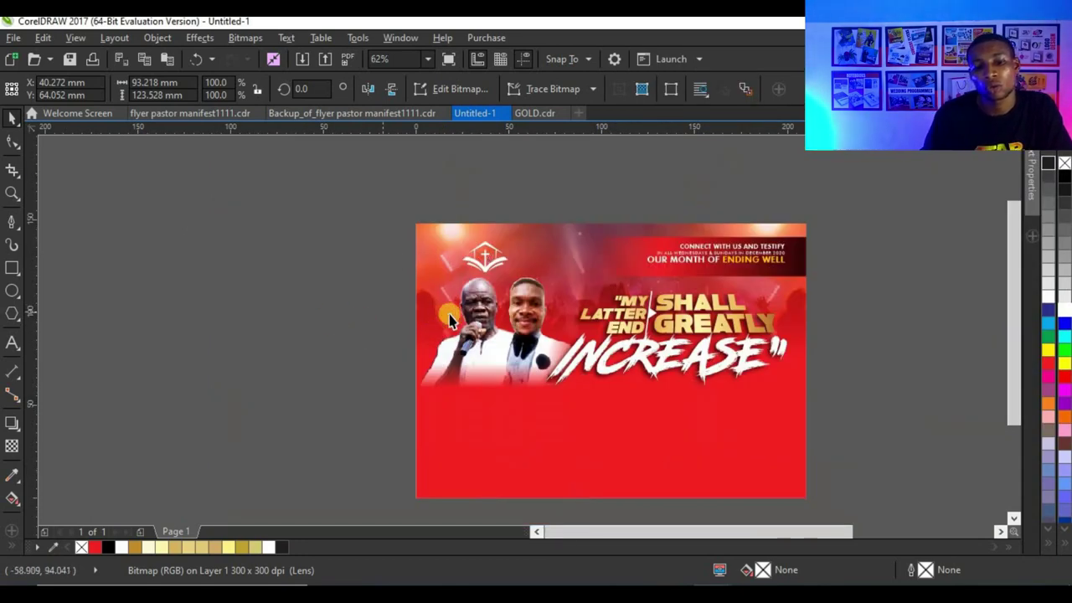
scroll(536, 319, "up", 3)
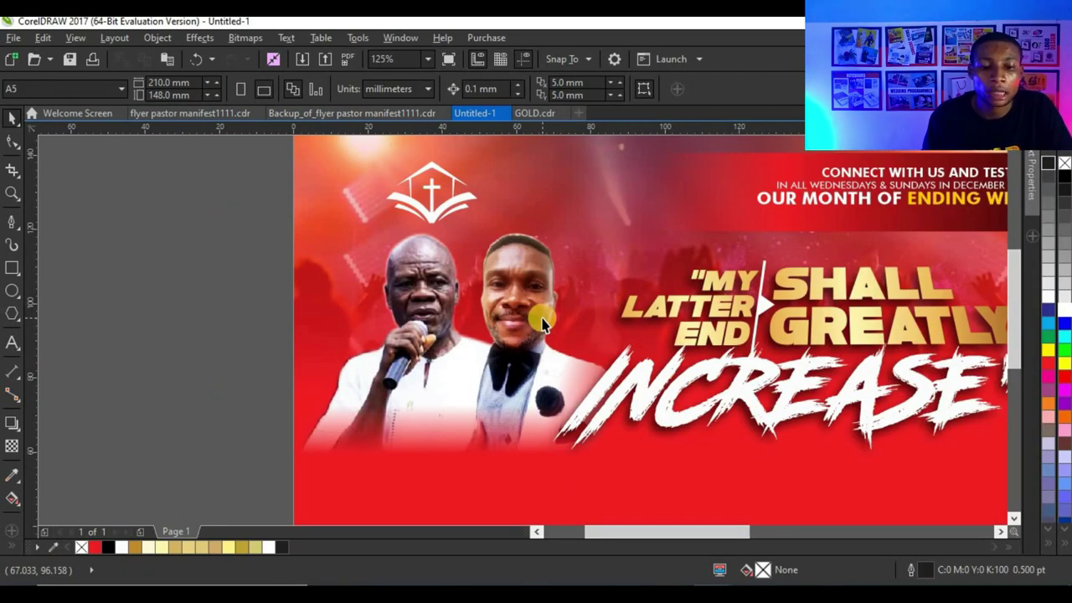
scroll(595, 316, "down", 3)
scroll(513, 333, "up", 1)
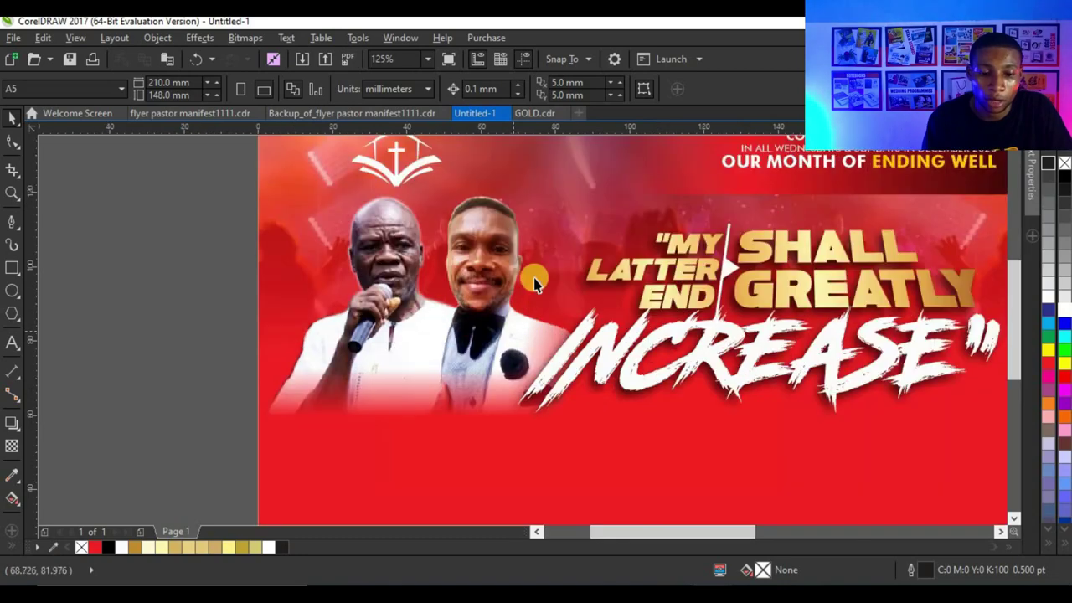
scroll(474, 268, "down", 1)
scroll(550, 276, "down", 2)
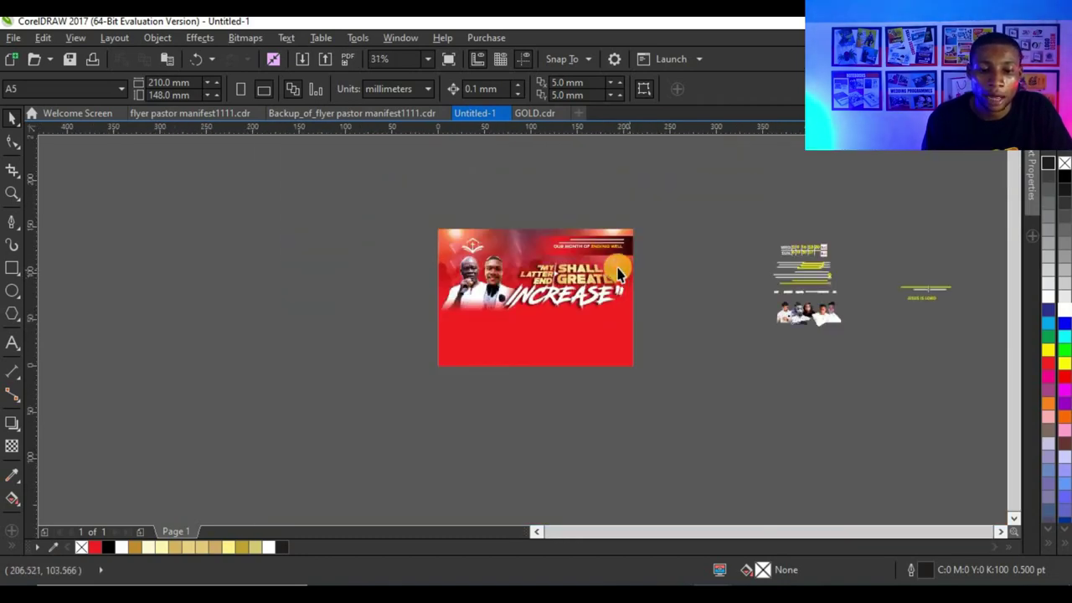
Reduce the height of the gradient banner behind the testimony text to about 16.7 mm, pulling in its upper and lower edges
scroll(618, 272, "up", 2)
scroll(630, 240, "up", 3)
left_click(636, 238)
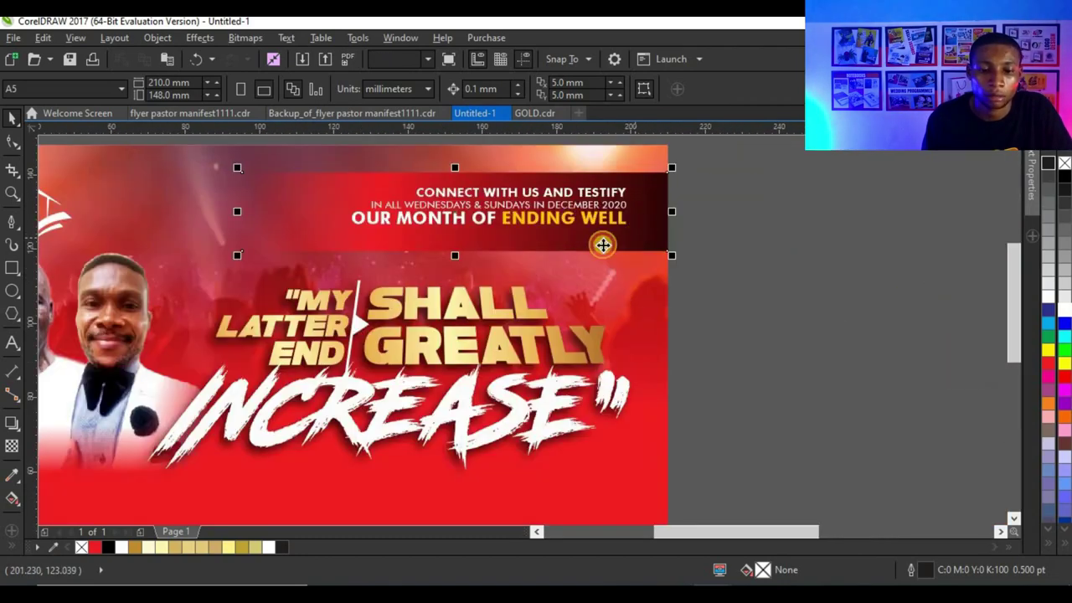
left_click_drag(457, 256, 455, 242)
left_click_drag(452, 170, 461, 175)
scroll(673, 253, "down", 3)
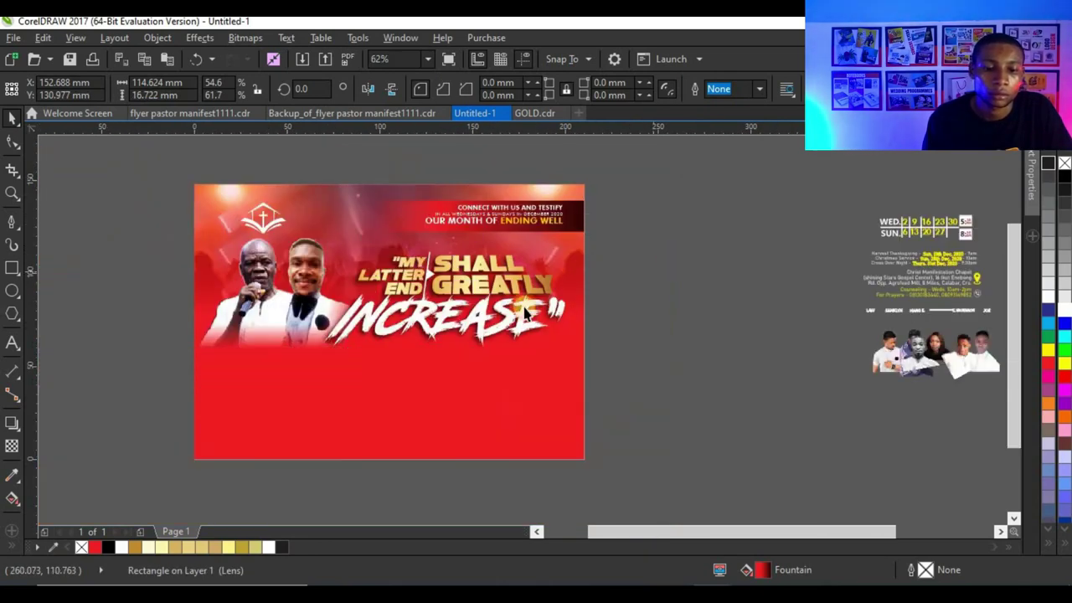
Move the shadowed headline group slightly upward and to the right, away from the pastor photos
left_click(523, 311)
scroll(514, 288, "up", 3)
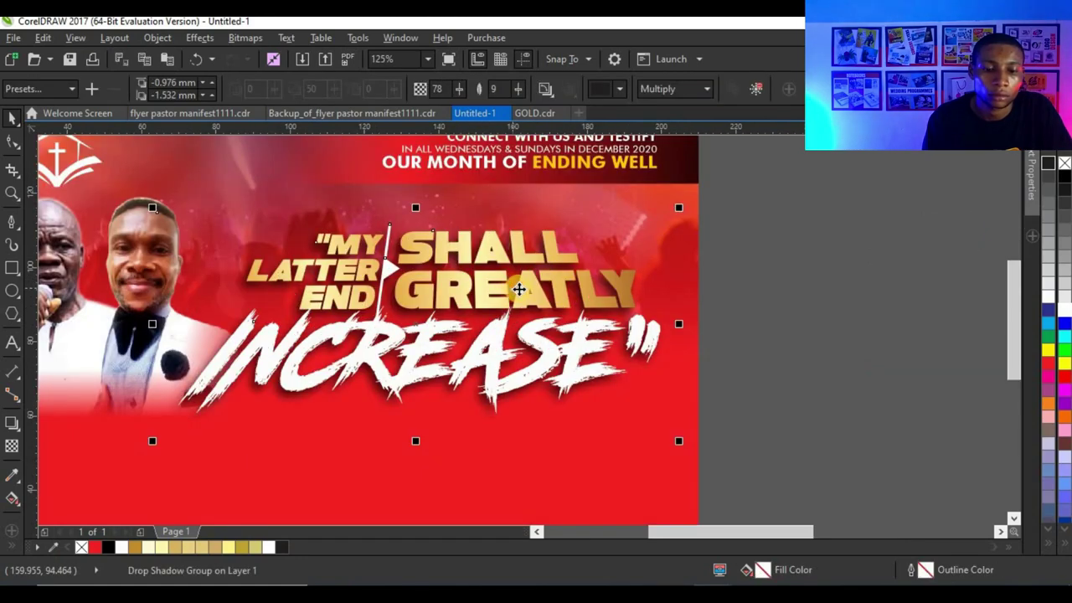
left_click_drag(519, 289, 524, 285)
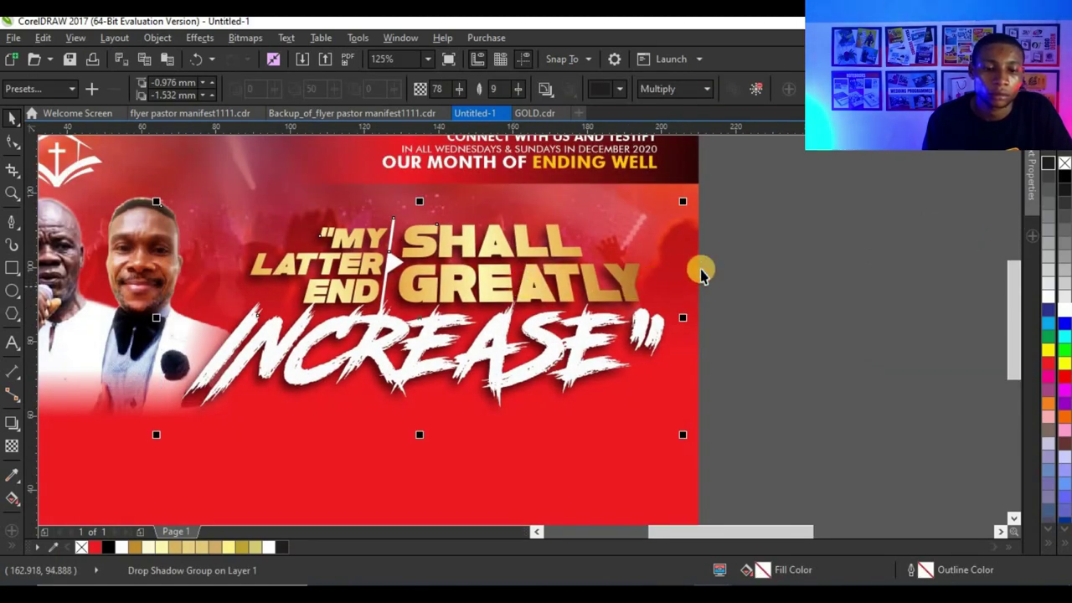
key("Escape")
Examine the cut-out minister portraits and the leftover event text placed beside the flyer page
scroll(611, 293, "down", 5)
scroll(573, 300, "up", 1)
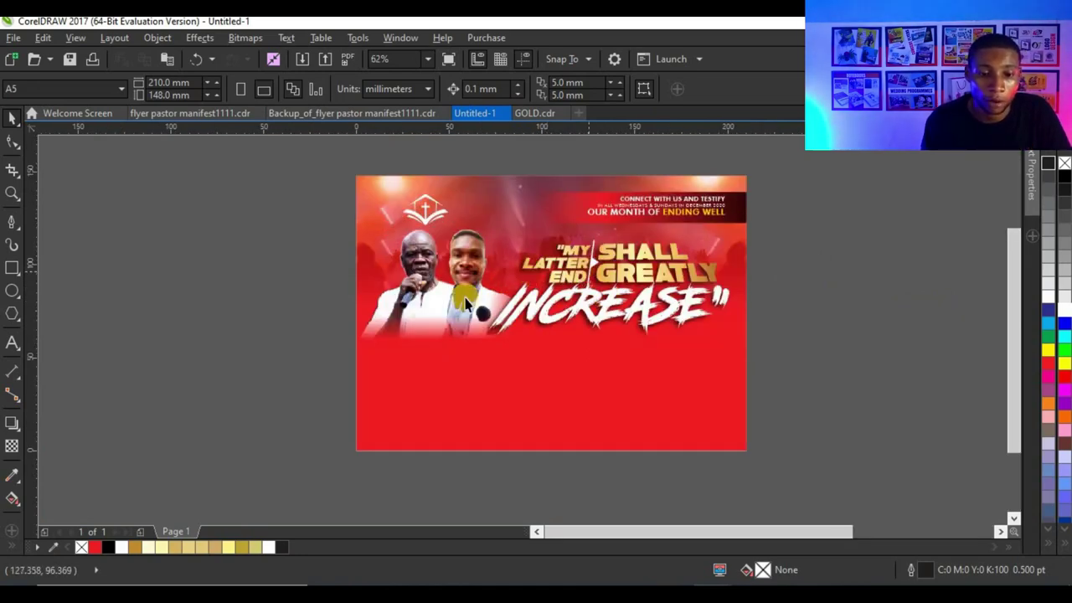
scroll(466, 304, "down", 2)
scroll(713, 331, "up", 1)
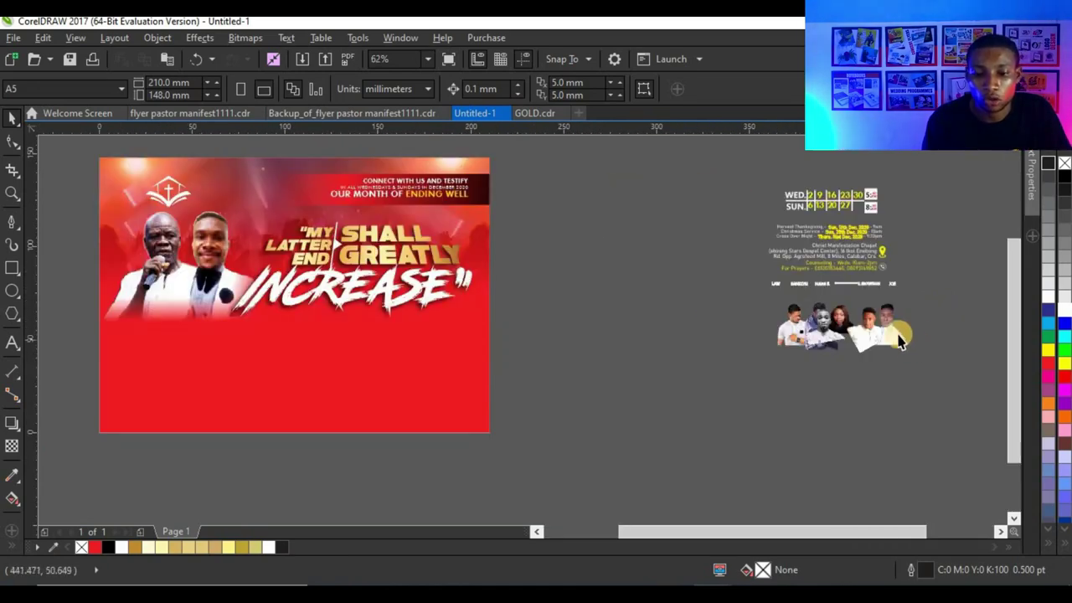
scroll(144, 338, "up", 1)
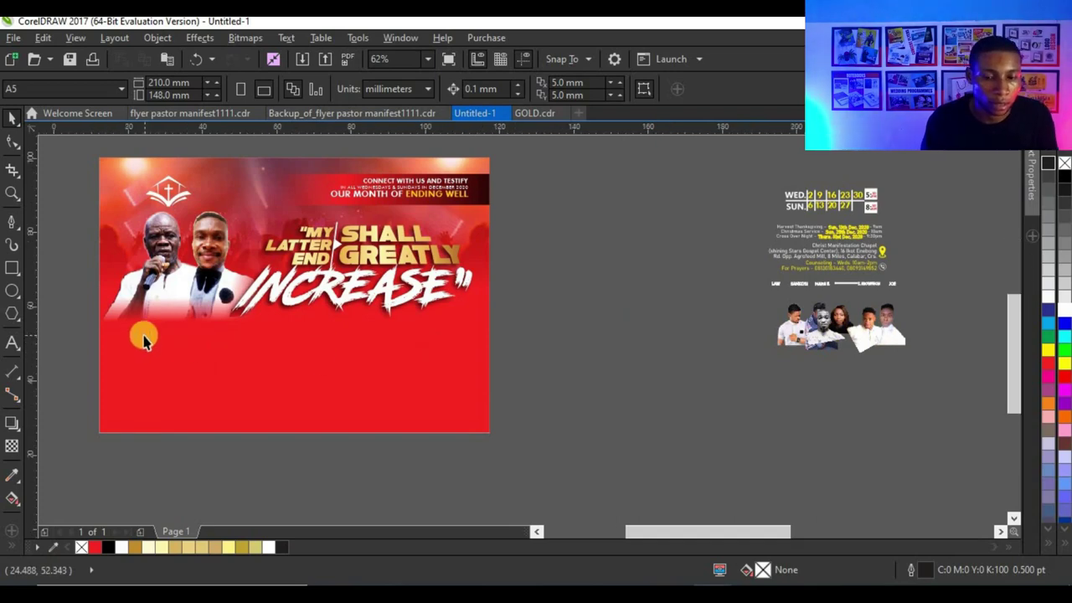
scroll(276, 313, "down", 1)
scroll(961, 318, "up", 2)
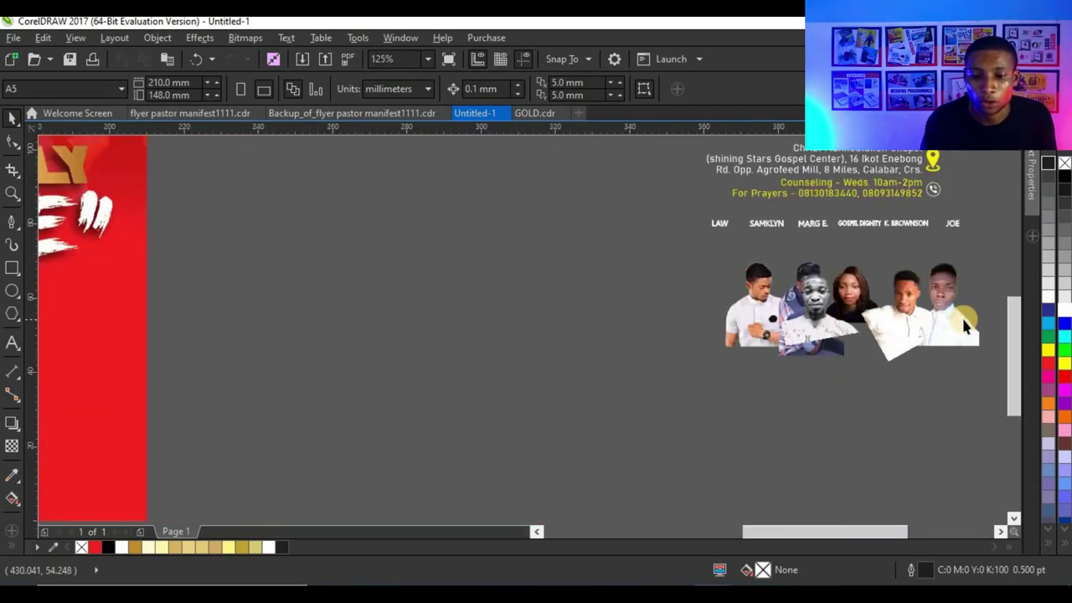
left_click(624, 270)
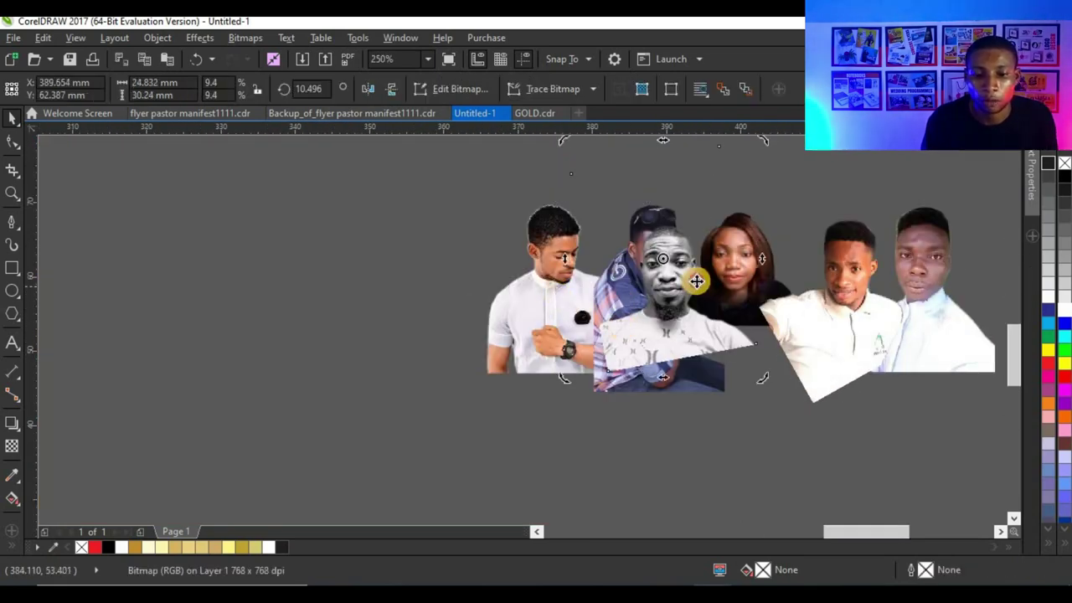
scroll(601, 352, "down", 3)
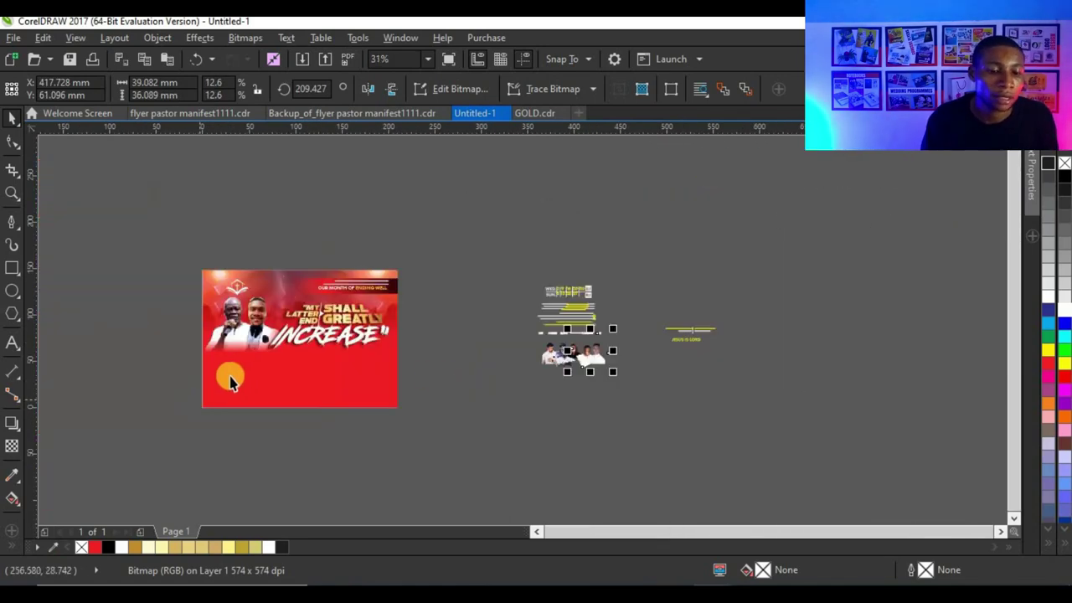
Draw a rectangle about 28.4 by 32.2 mm below the pastors and duplicate it into a row of six, about 30.9 mm apart
scroll(231, 381, "up", 2)
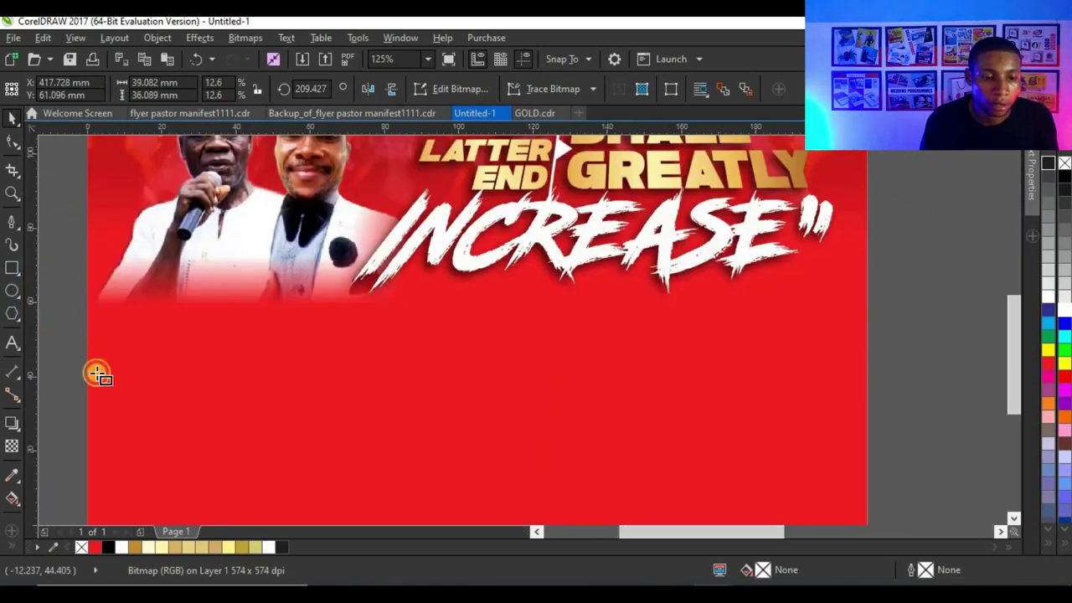
mouse_move(113, 355)
left_mouse_down()
mouse_move(186, 462)
mouse_move(227, 483)
left_mouse_up()
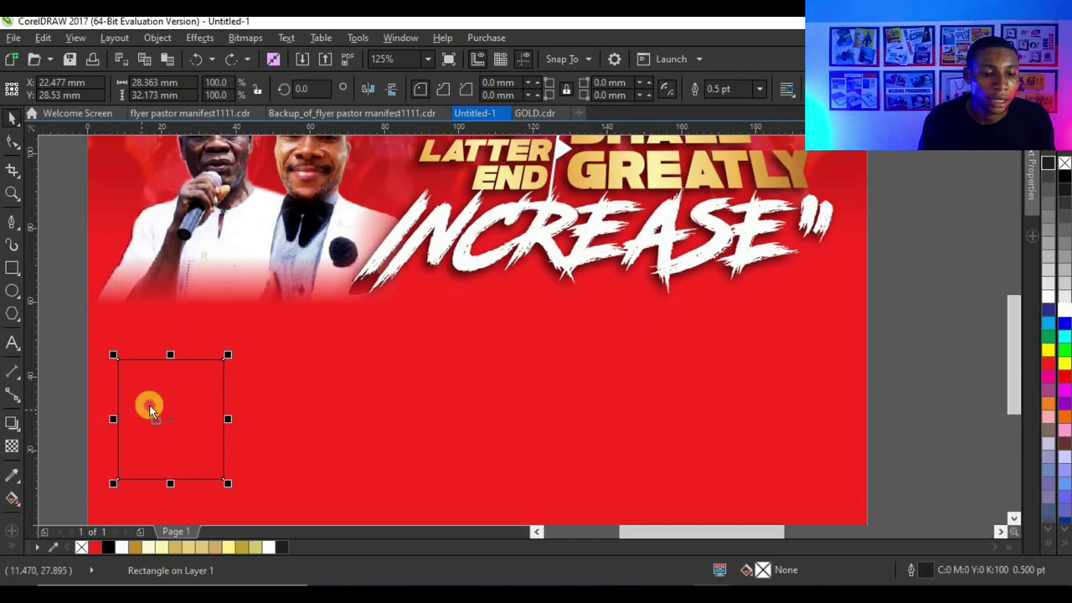
left_click_drag(151, 409, 265, 412)
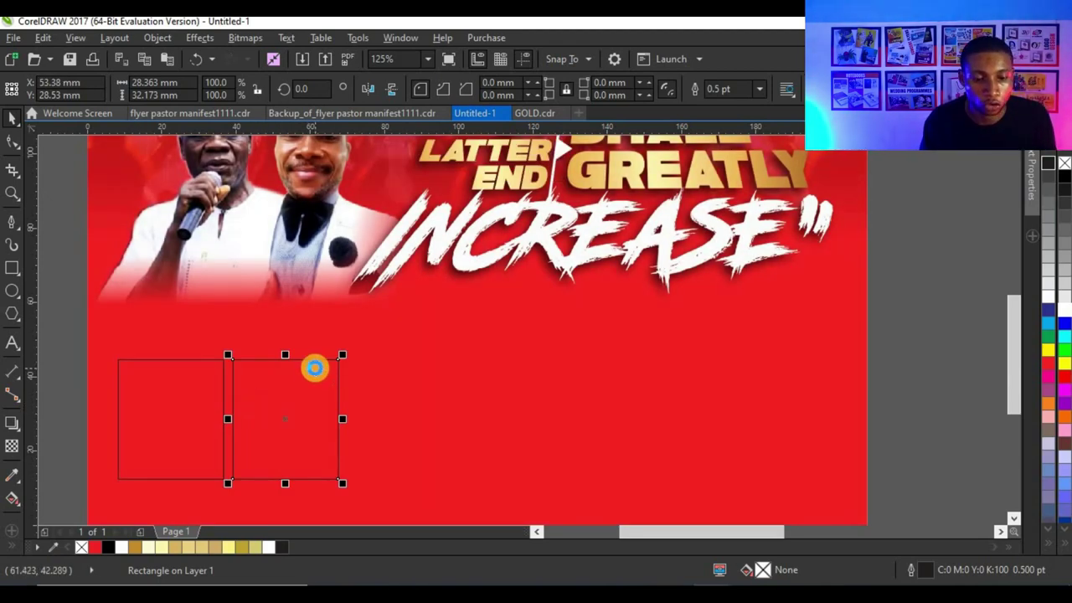
key("ctrl+d")
scroll(275, 356, "down", 2)
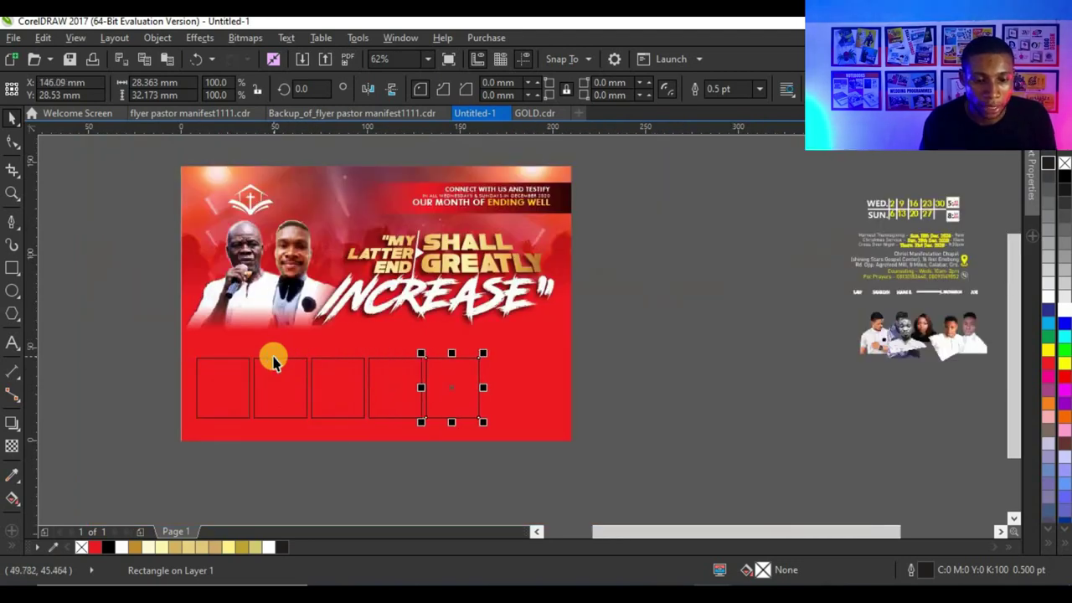
key("ctrl+d")
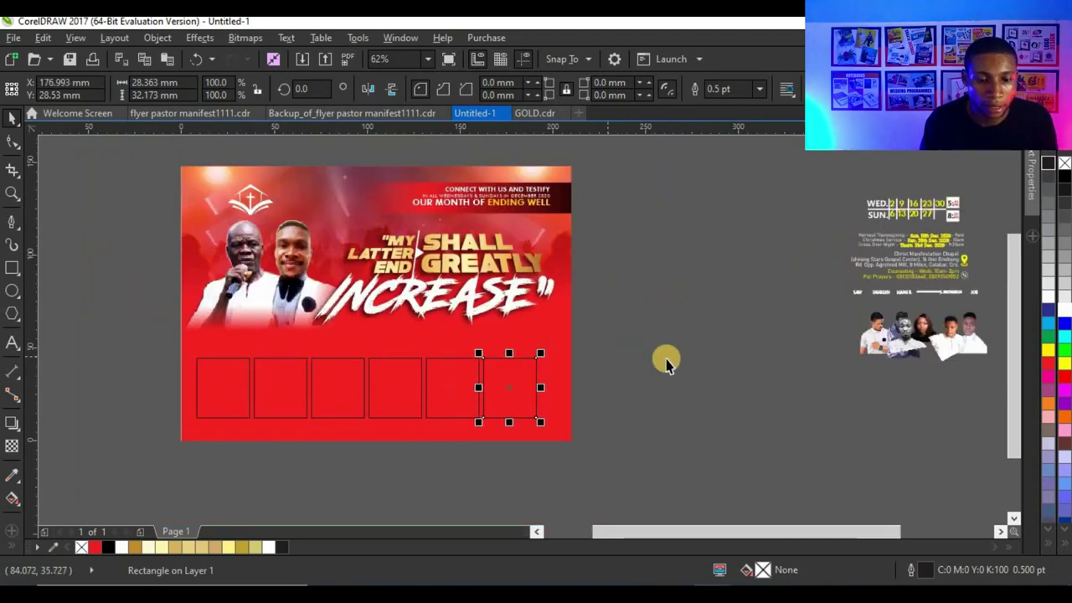
Select all six rectangles and resize the row to about 102.6 mm wide and 28 mm high
left_click_drag(667, 333, 100, 482)
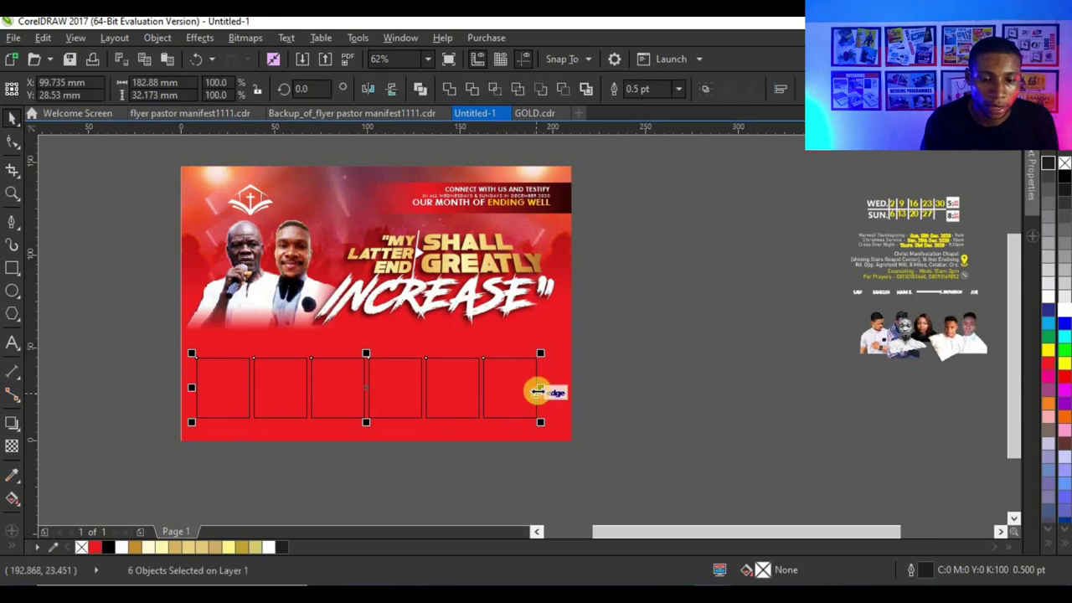
left_click_drag(536, 387, 360, 407)
scroll(246, 368, "up", 1)
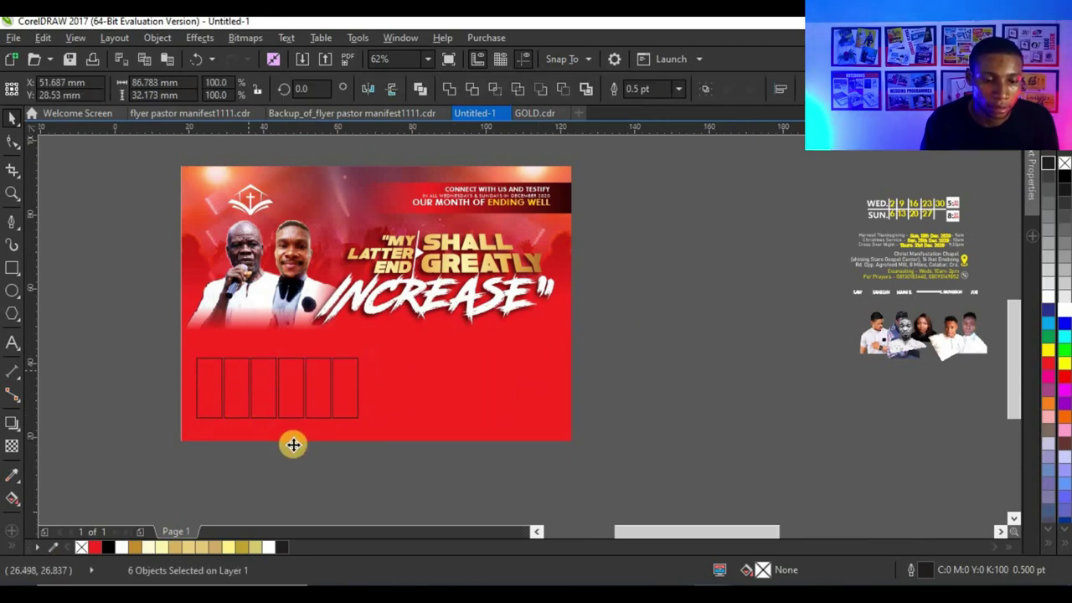
left_click_drag(306, 471, 347, 411)
left_click_drag(461, 424, 493, 450)
Widen the row of six rectangles to about 112.8 mm and centre it at about X 63.5 mm, Y 32.1 mm
scroll(306, 392, "down", 1)
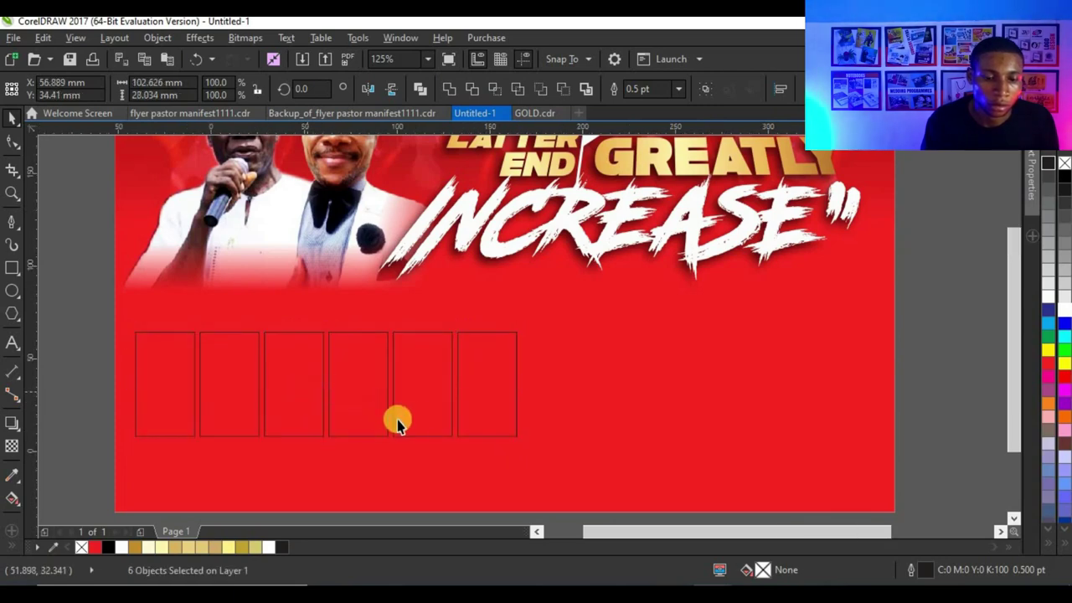
left_click_drag(423, 393, 439, 392)
scroll(356, 417, "up", 1)
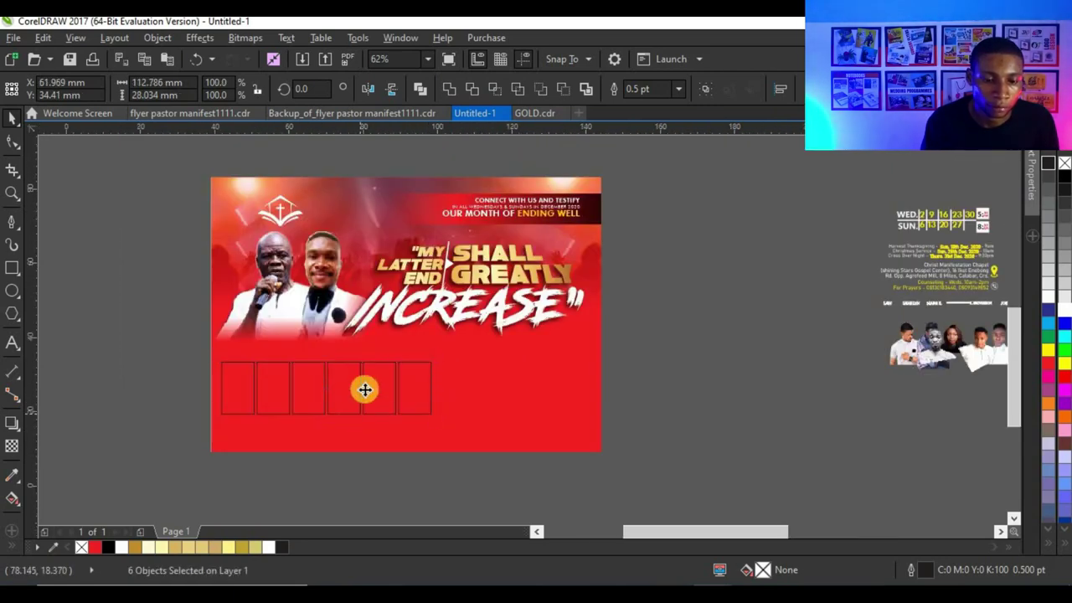
left_click_drag(366, 385, 373, 394)
scroll(313, 385, "down", 2)
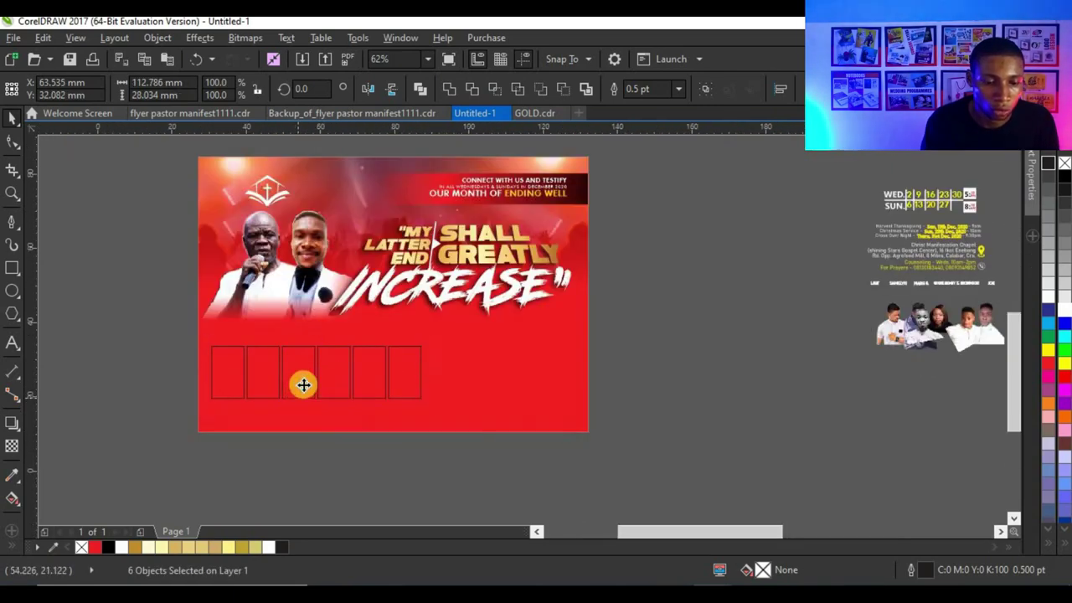
Resize the row of six rectangles to about 113.8 mm wide and 25.4 mm high
scroll(304, 382, "up", 2)
left_click_drag(303, 378, 423, 331)
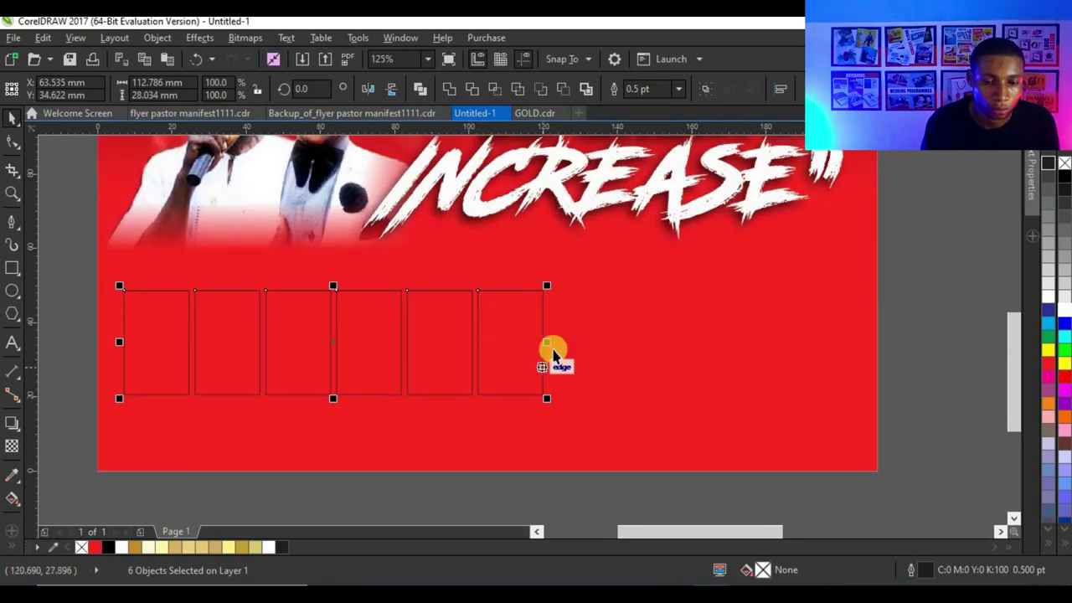
left_click_drag(549, 344, 561, 344)
left_click_drag(483, 366, 483, 356)
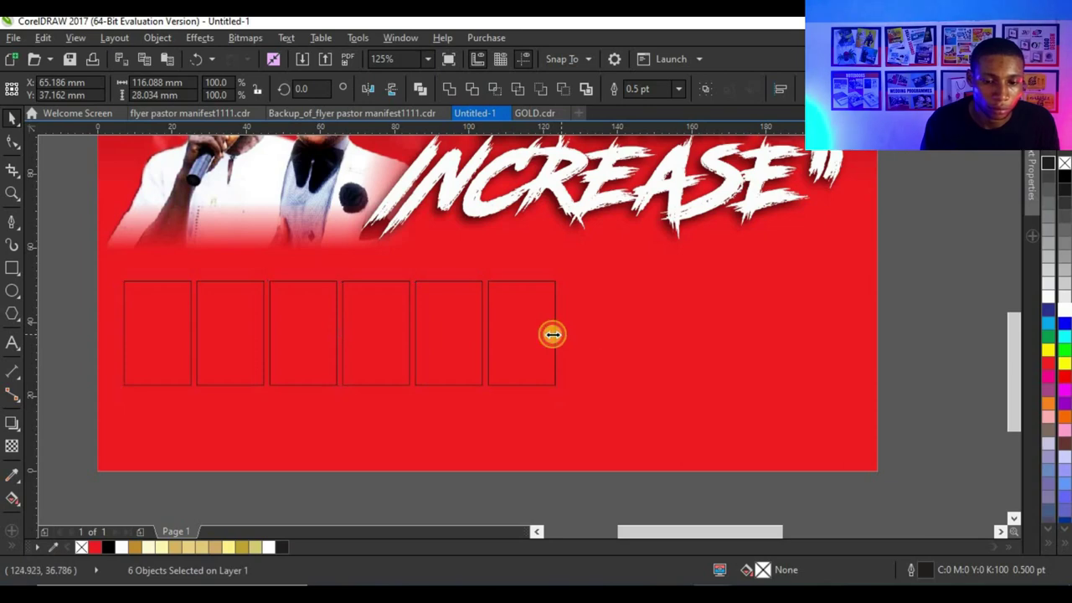
left_click_drag(552, 334, 546, 335)
left_click_drag(339, 393, 342, 378)
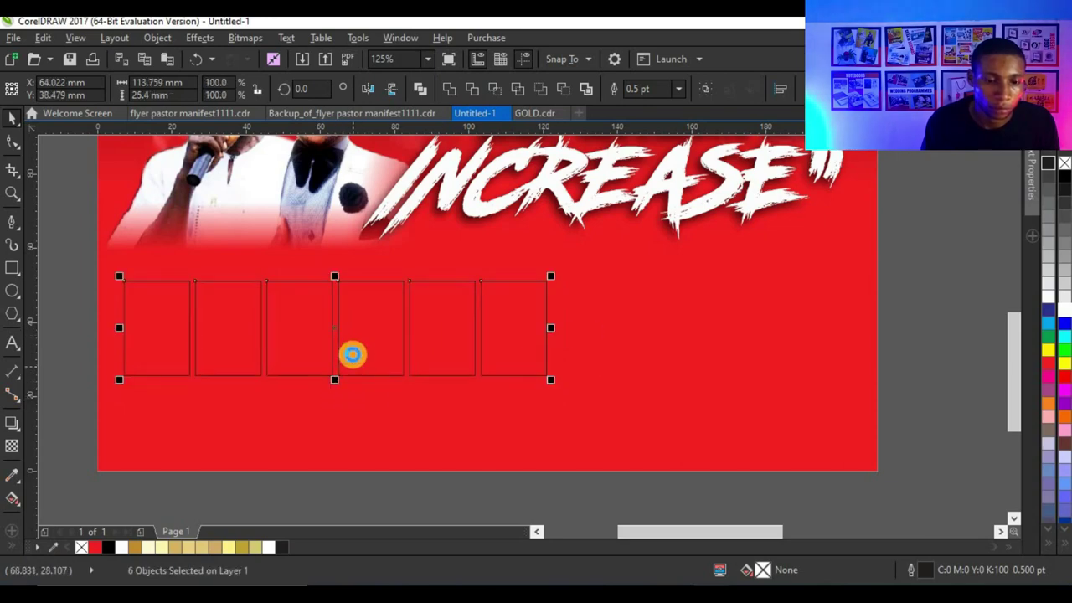
Move the row of six rectangles up to about X 64.4 mm, Y 37 mm, below the pastors
scroll(350, 358, "down", 2)
scroll(338, 348, "up", 1)
mouse_move(380, 346)
left_mouse_down()
mouse_move(382, 359)
mouse_move(383, 328)
left_mouse_up()
scroll(354, 293, "down", 2)
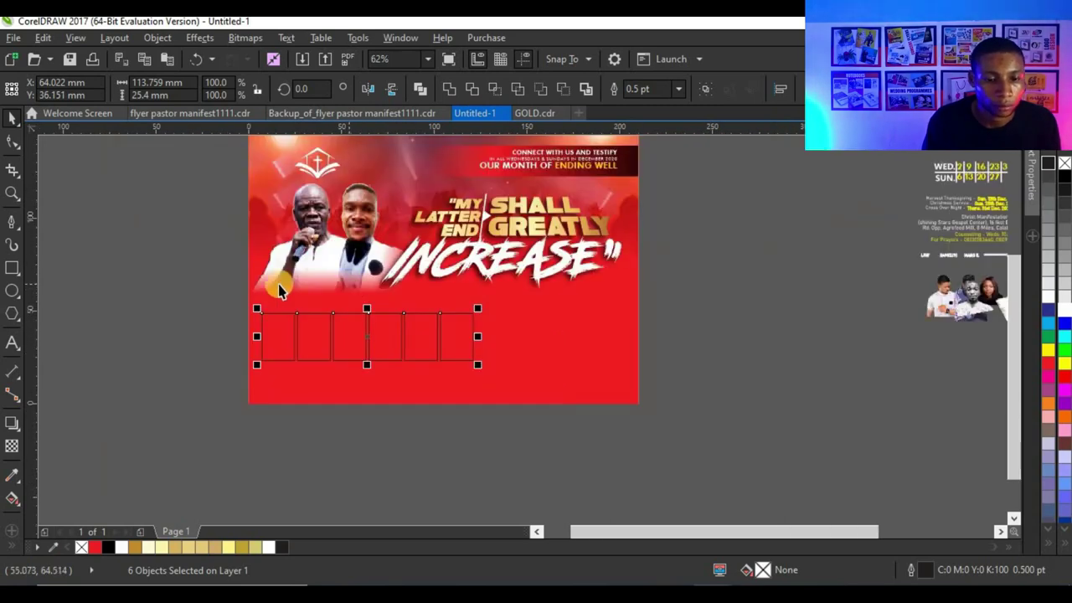
scroll(364, 313, "up", 2)
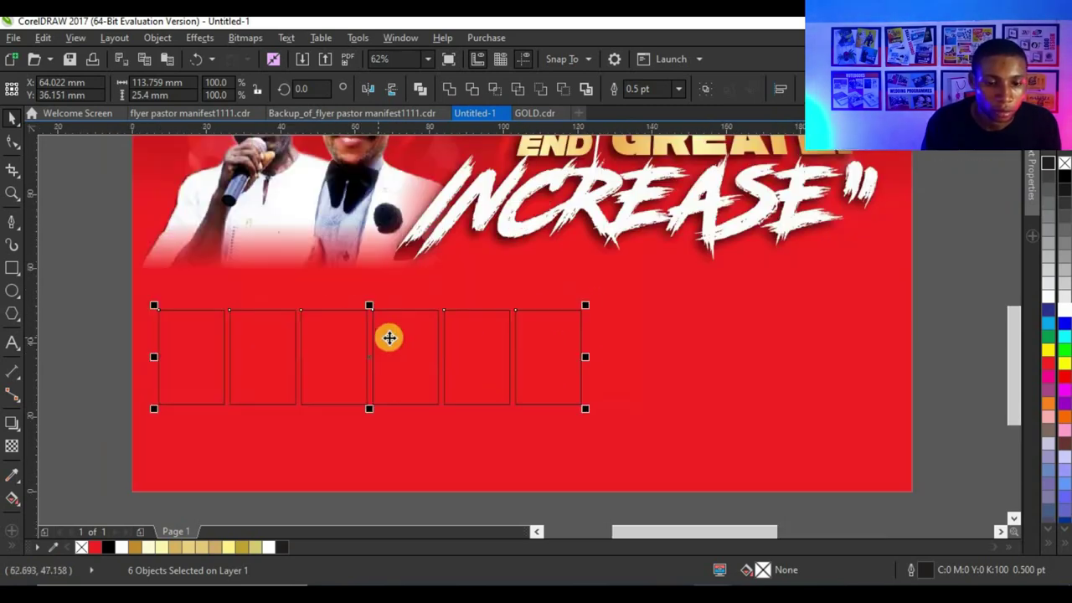
left_click_drag(390, 339, 390, 335)
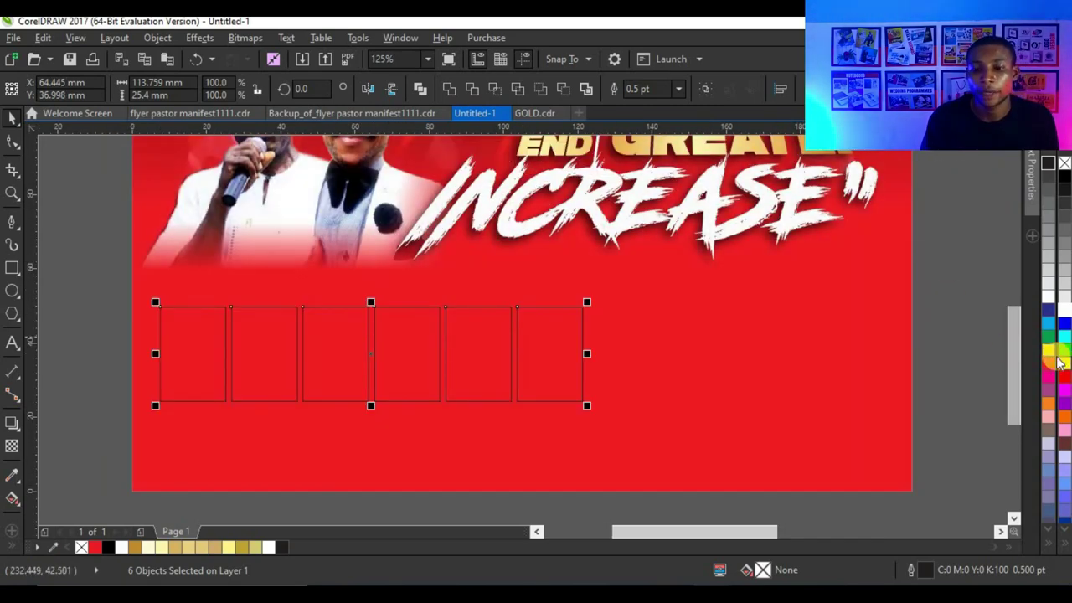
Fill the six rectangles with yellow (C:0 M:0 Y:100 K:0) and remove their outlines
left_click(1046, 354)
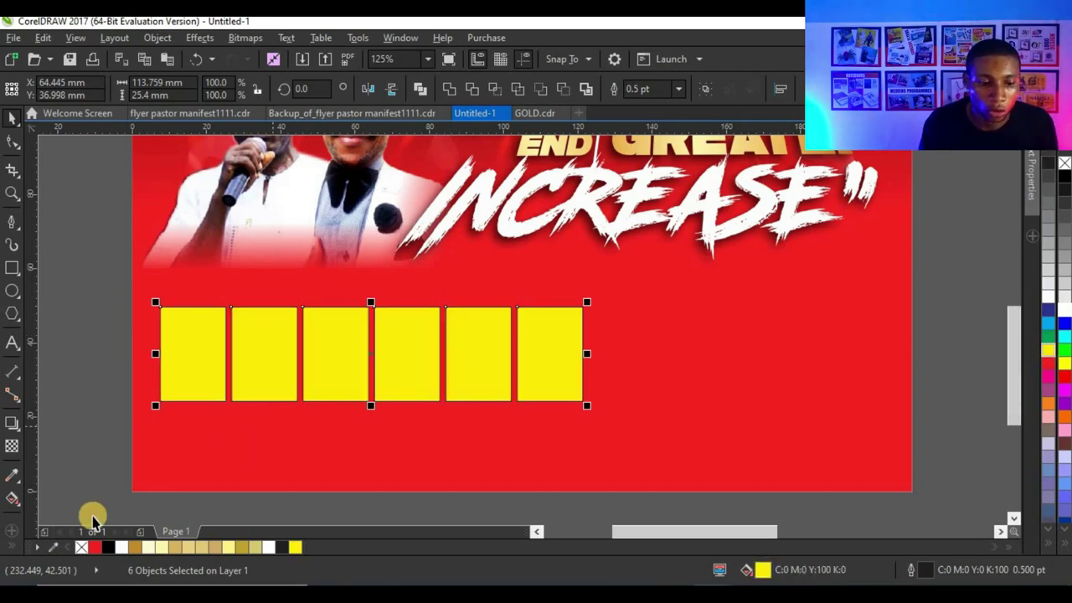
scroll(288, 411, "down", 1)
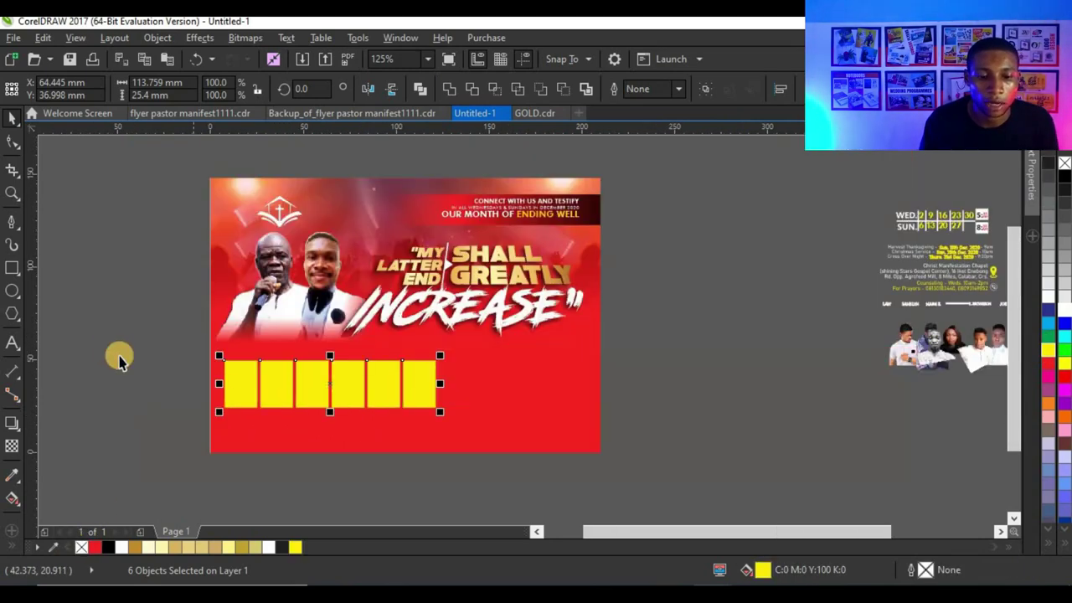
left_click(119, 359)
Select four cut-out minister portraits beside the page and move them below the row of yellow frames
scroll(444, 373, "down", 3)
scroll(611, 335, "up", 3)
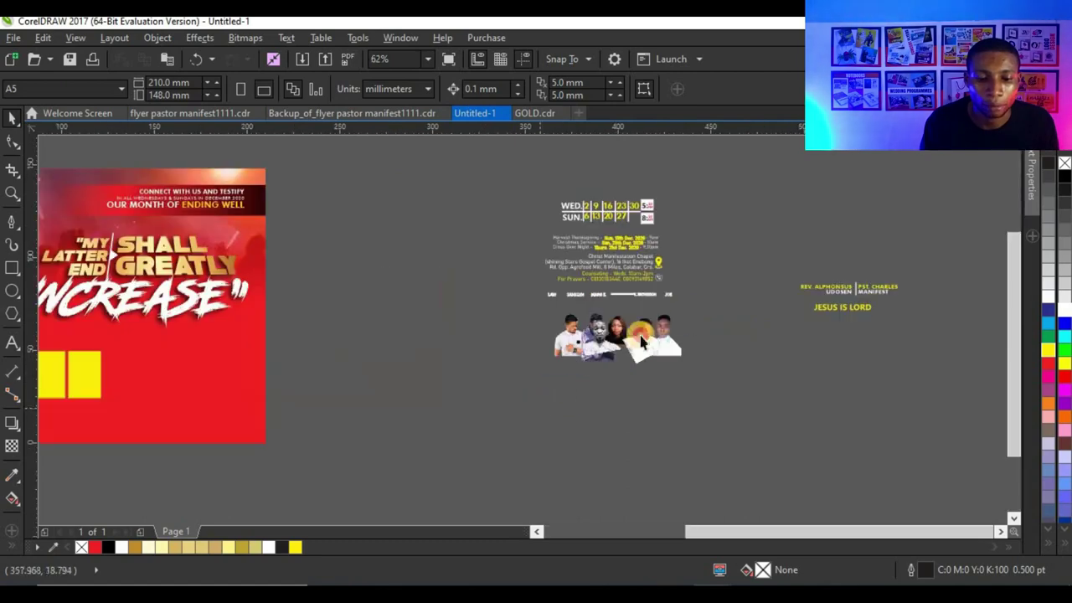
left_click_drag(541, 304, 711, 402)
scroll(655, 353, "down", 2)
left_click_drag(655, 353, 295, 387)
scroll(293, 390, "up", 4)
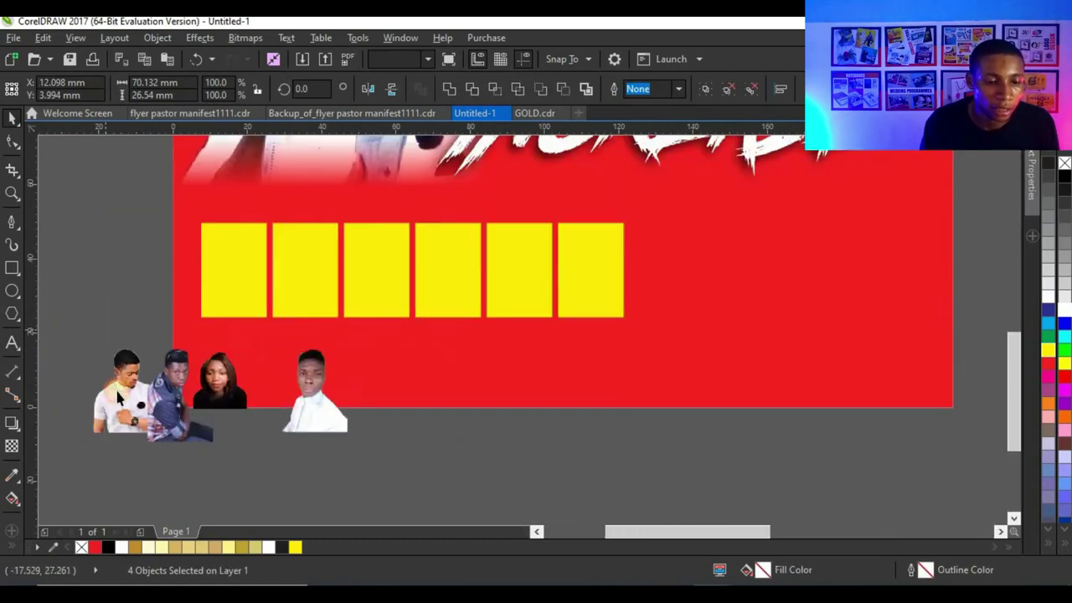
PowerClip the man in white with the wristwatch, the man in the dark shirt and the woman inside the first three yellow frames
left_click(151, 389)
left_click_drag(151, 388, 224, 283)
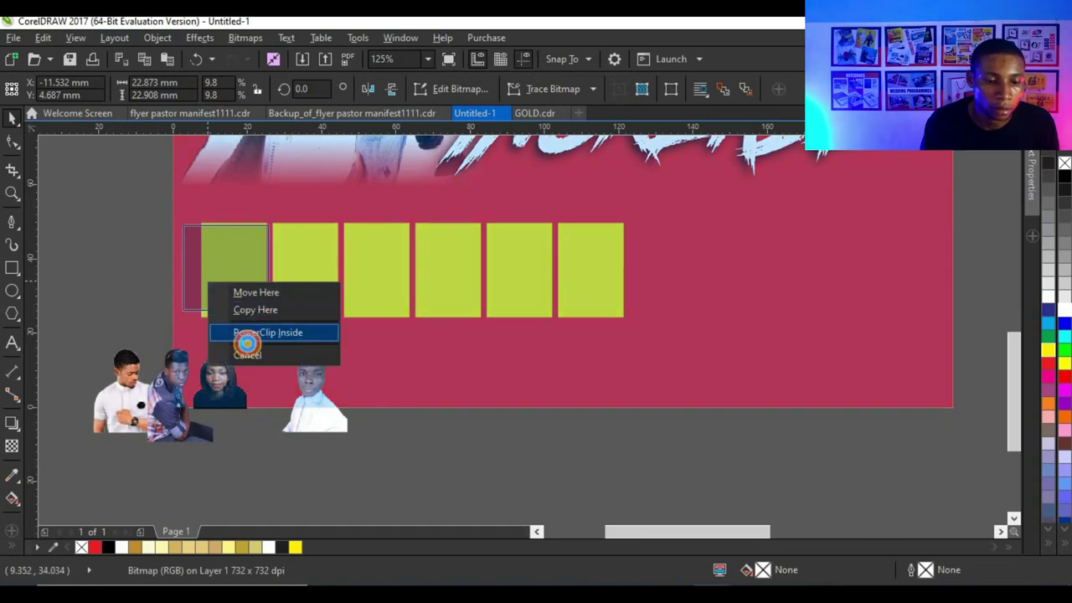
left_click(251, 329)
left_click_drag(164, 396, 287, 293)
left_click(325, 337)
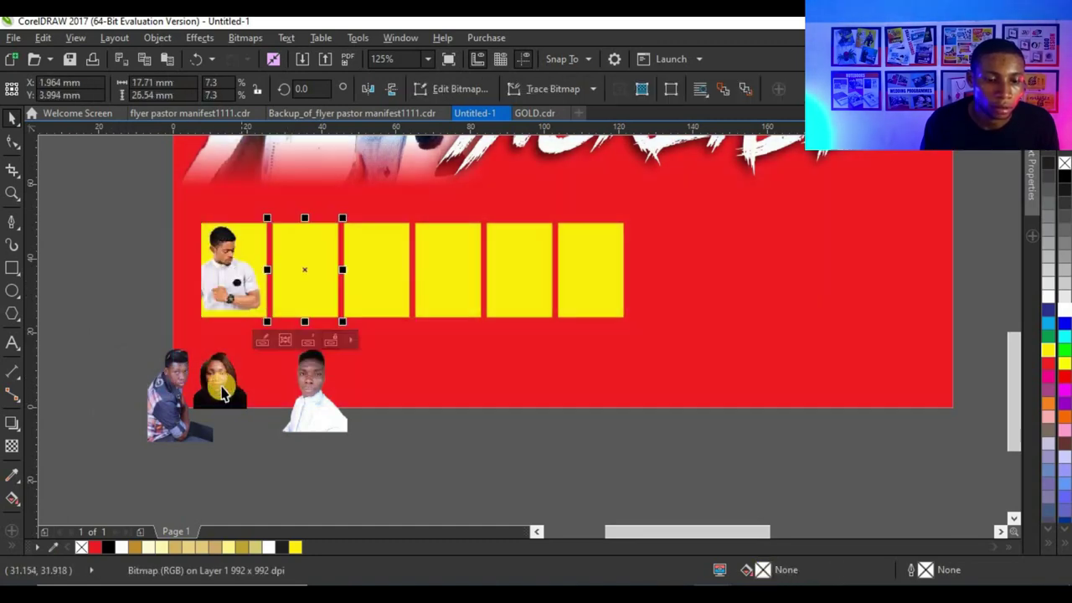
left_click_drag(180, 393, 400, 327)
left_click(430, 332)
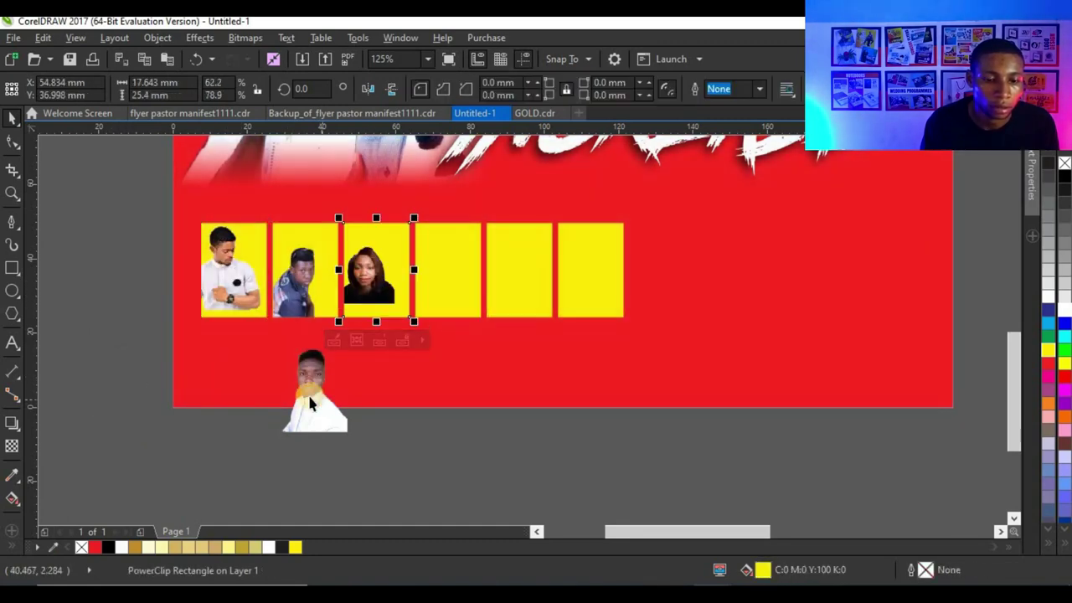
PowerClip the remaining white-shirt portrait below the row inside the sixth yellow frame
scroll(339, 395, "down", 2)
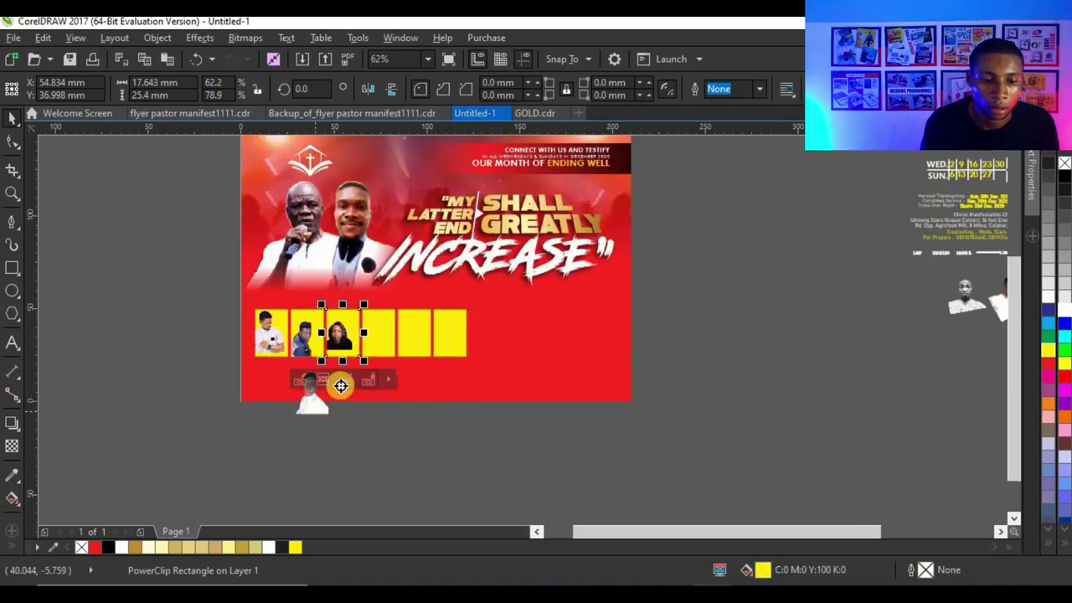
left_click_drag(326, 394, 391, 345)
left_click(310, 433)
left_click_drag(310, 393, 444, 338)
left_click_drag(477, 378, 477, 379)
left_click(479, 386)
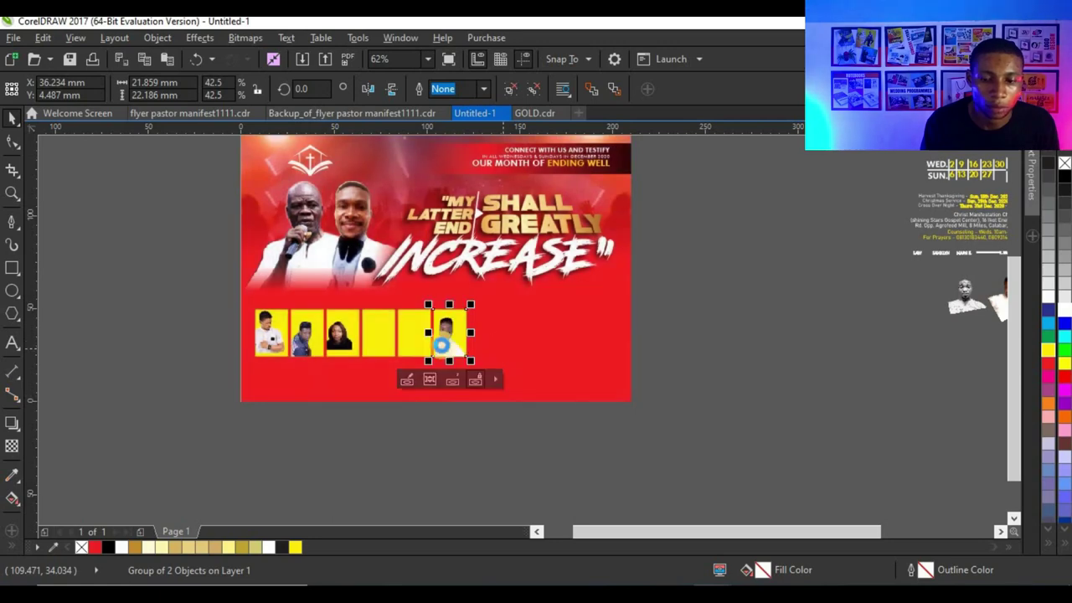
PowerClip the black-and-white portrait inside the fourth yellow frame and the last white-shirt portrait inside the fifth
scroll(446, 336, "down", 2)
left_click_drag(703, 329, 418, 349)
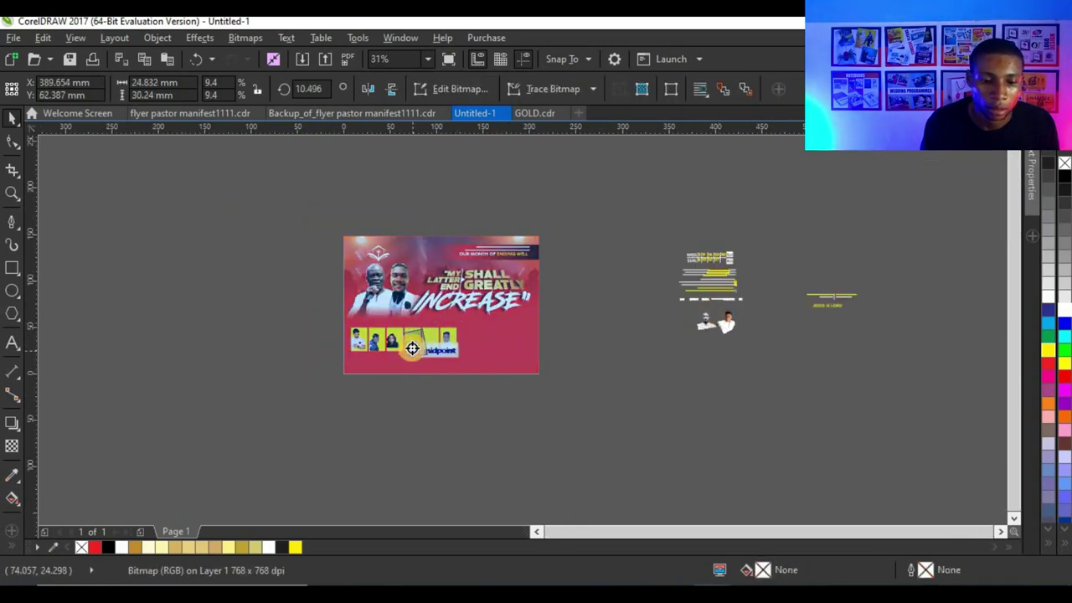
left_click(430, 397)
left_click_drag(706, 325, 427, 352)
left_click(473, 397)
Enlarge the clipped portrait in the first frame and reposition it so the figure fills the frame
scroll(392, 344, "up", 4)
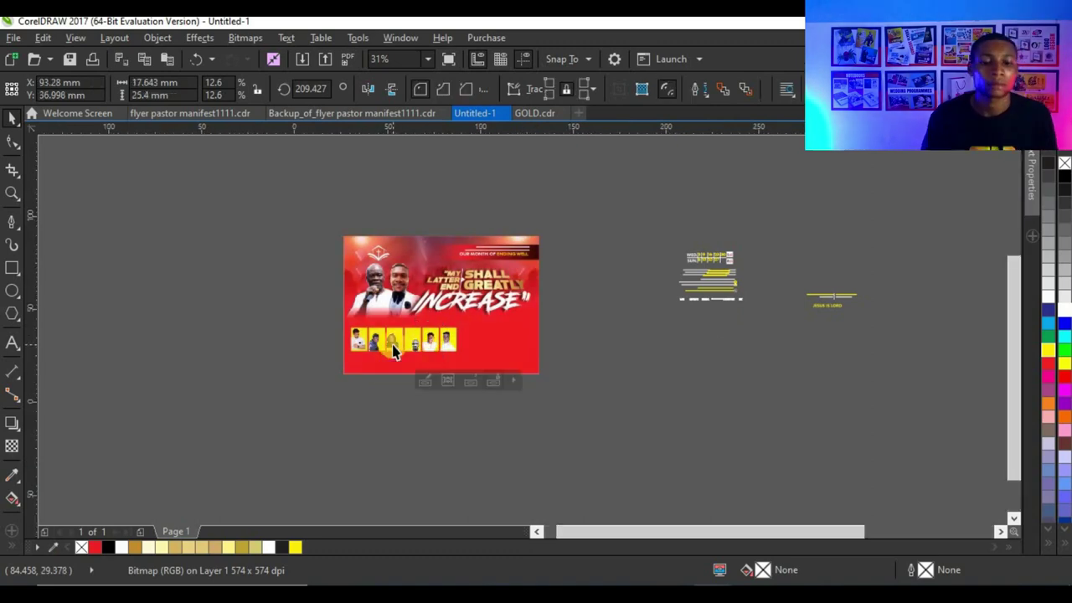
left_click(250, 339)
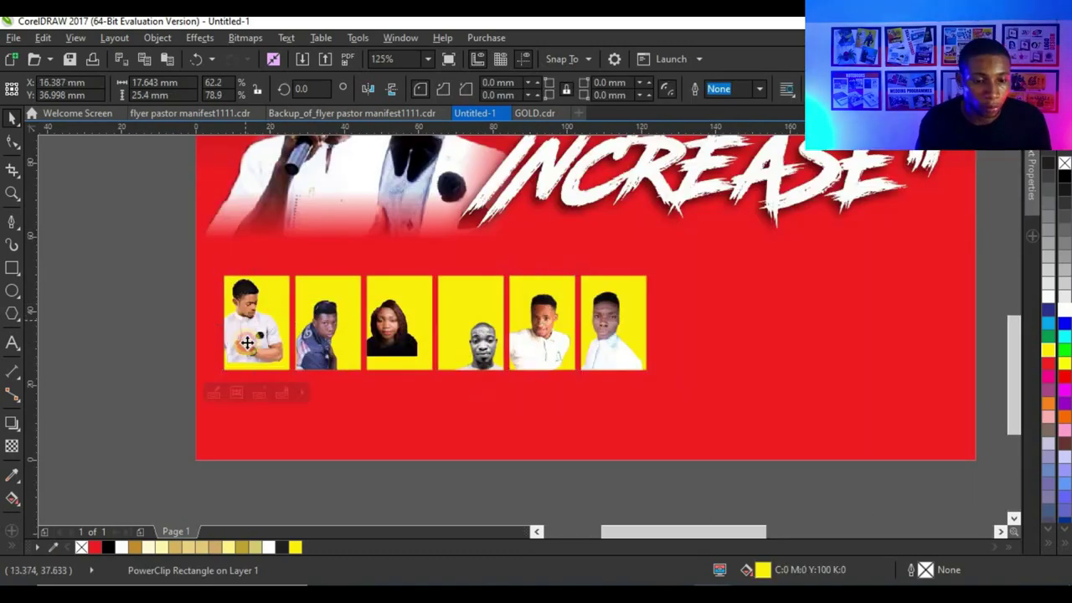
left_click(248, 341, "alt")
scroll(258, 339, "up", 1)
left_click_drag(260, 340, 279, 364)
left_click_drag(356, 237, 375, 221)
left_click_drag(270, 313, 266, 309)
Enlarge the second frame's portrait to about 22.7 by 34 mm and reposition it inside the frame
left_click(401, 317)
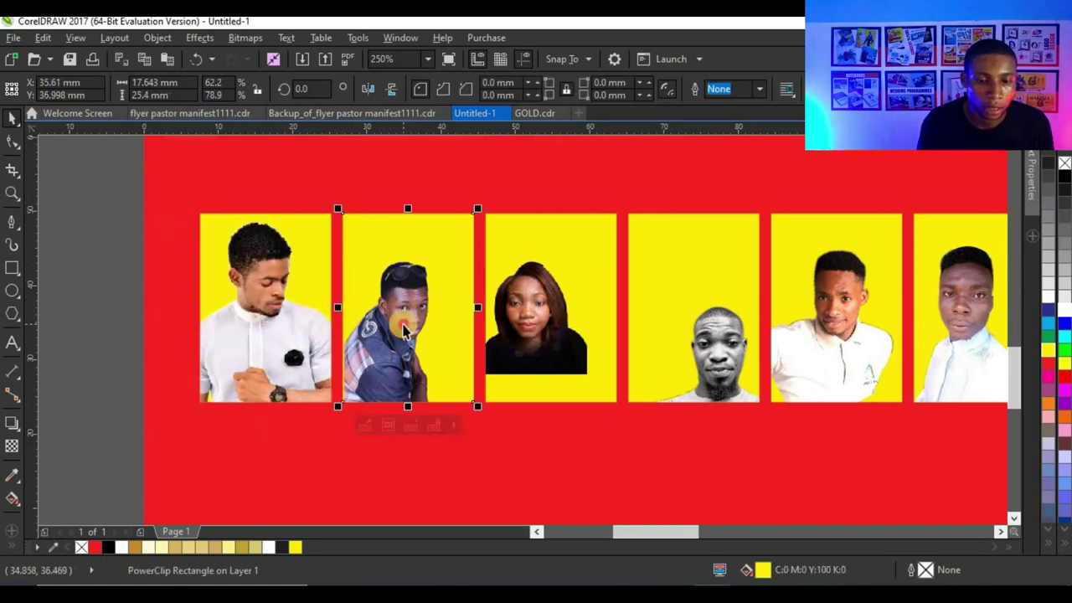
left_click(402, 316, "ctrl")
left_click_drag(477, 259, 487, 260)
left_click_drag(524, 224, 428, 306)
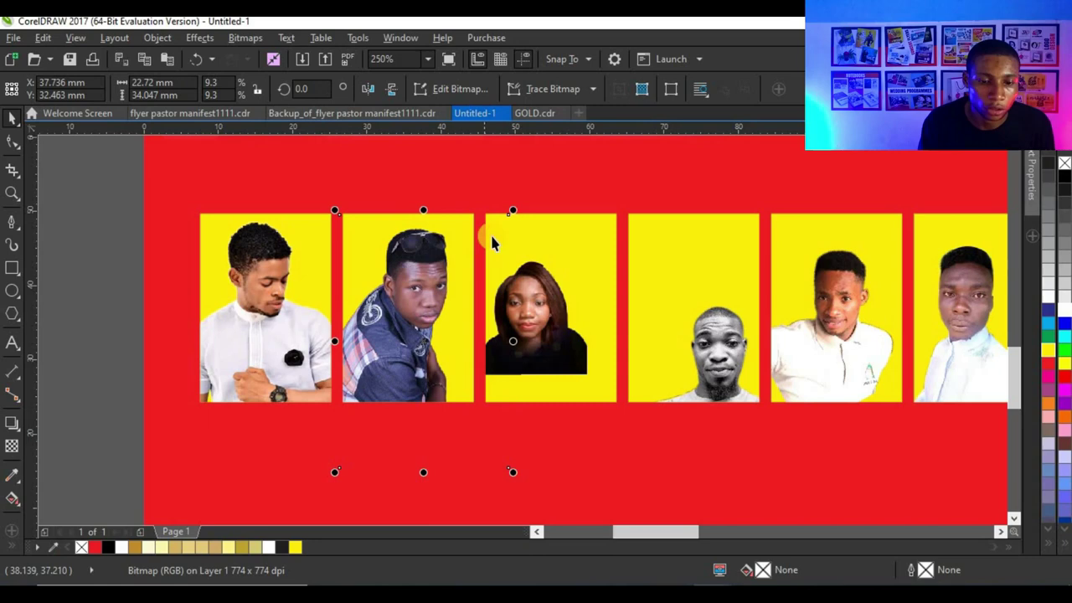
Scale the woman's portrait in the third frame to about 22.5 by 23.1 mm and centre it
left_click(554, 315)
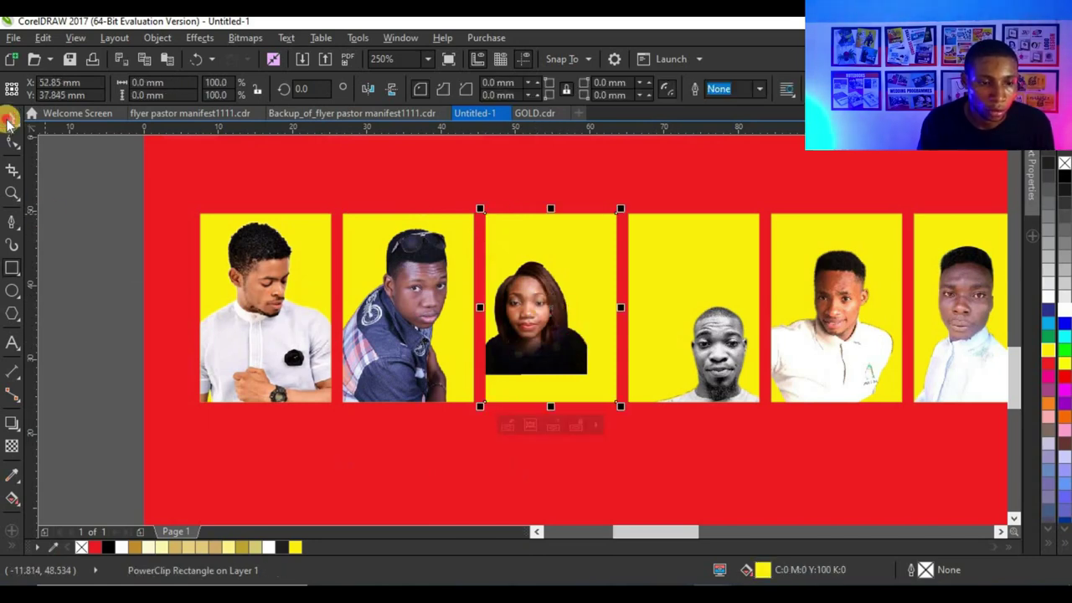
left_click(545, 325, "ctrl")
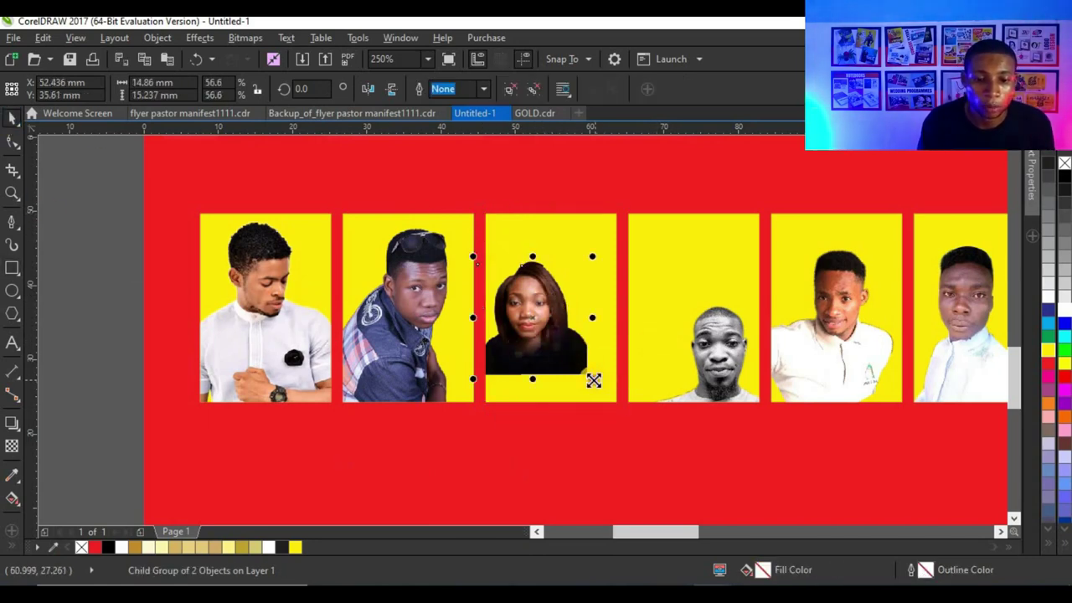
left_click_drag(592, 380, 632, 418)
left_click_drag(549, 371, 572, 371)
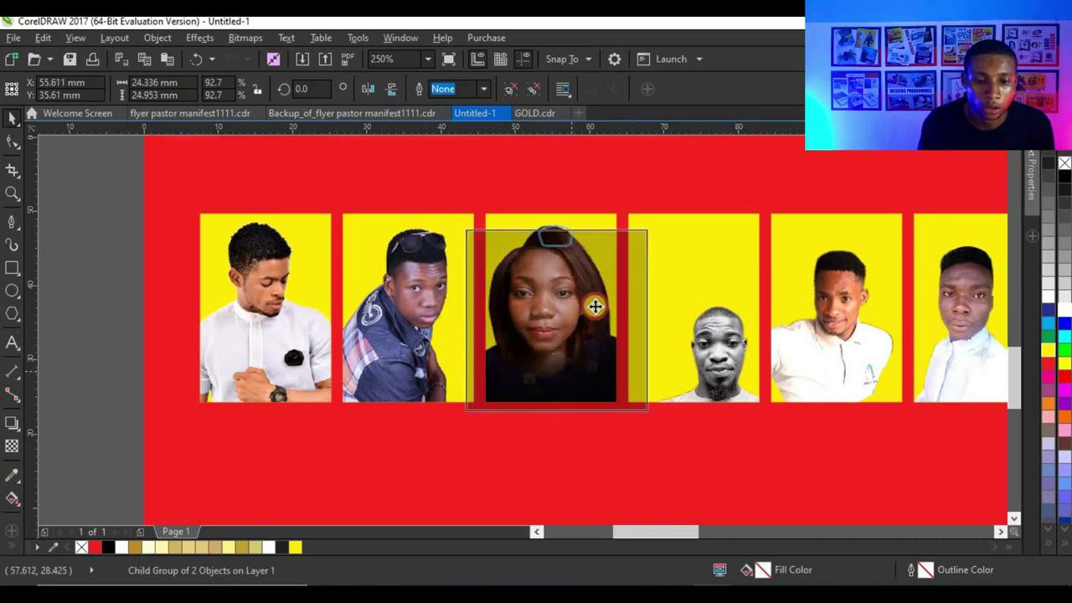
left_click_drag(651, 220, 638, 226)
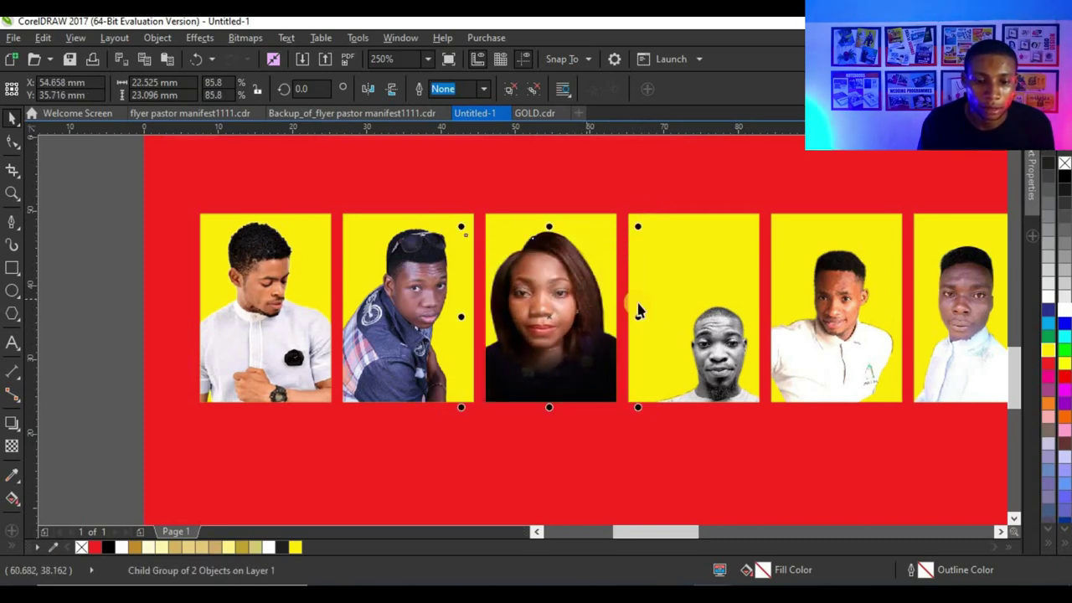
Centre the black-and-white portrait in the fourth frame and enlarge it to about 32.1 by 39.1 mm
left_click(678, 350)
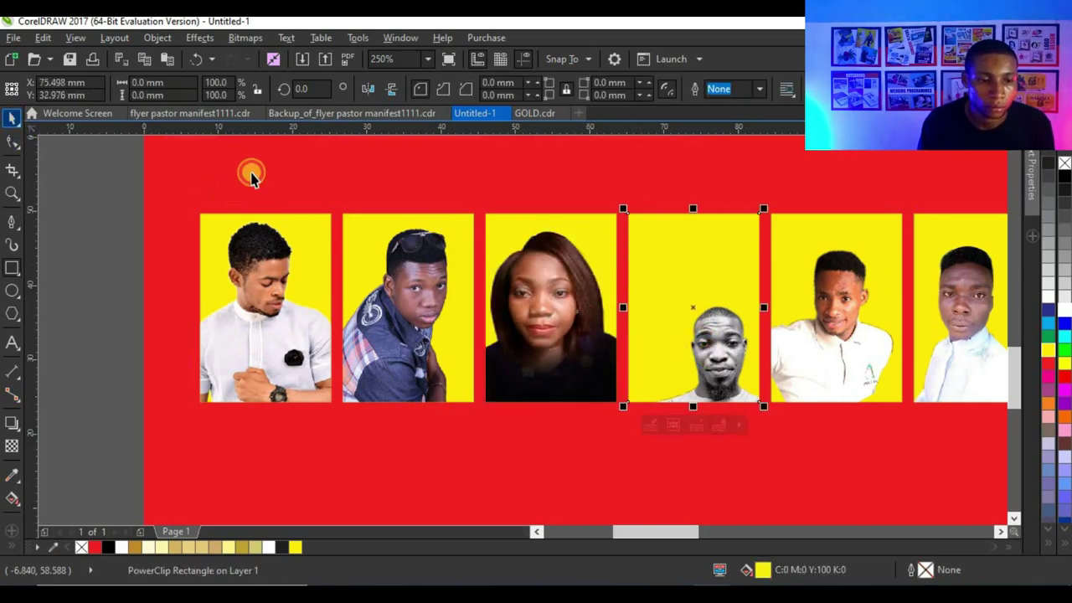
mouse_move(705, 353)
left_mouse_down()
mouse_move(680, 332)
mouse_move(704, 322)
mouse_move(720, 365)
left_mouse_up()
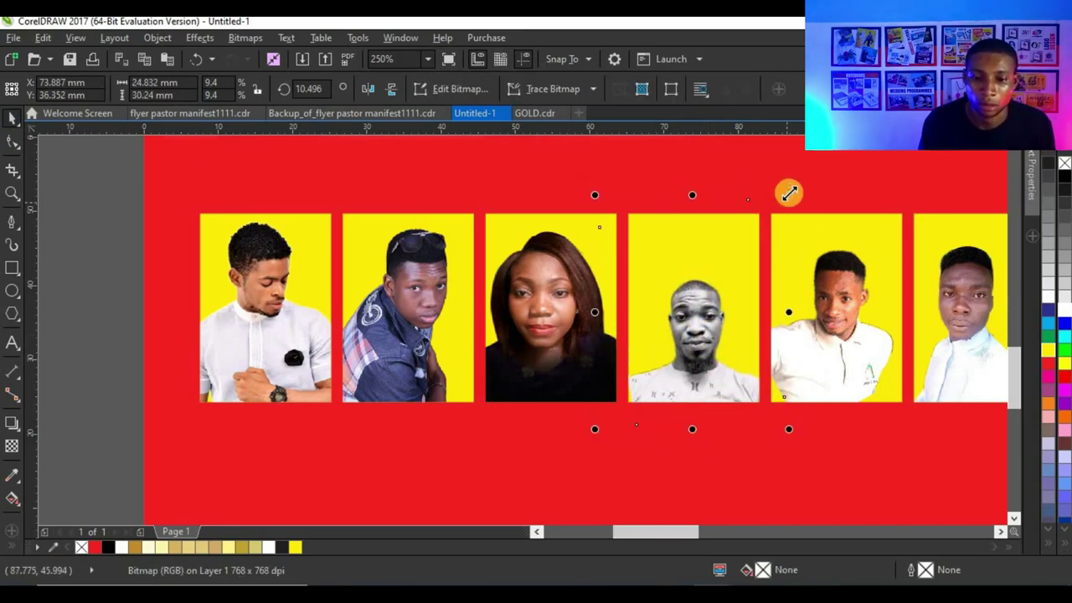
left_click_drag(788, 193, 799, 181)
left_click_drag(727, 291, 728, 262)
scroll(698, 311, "down", 1)
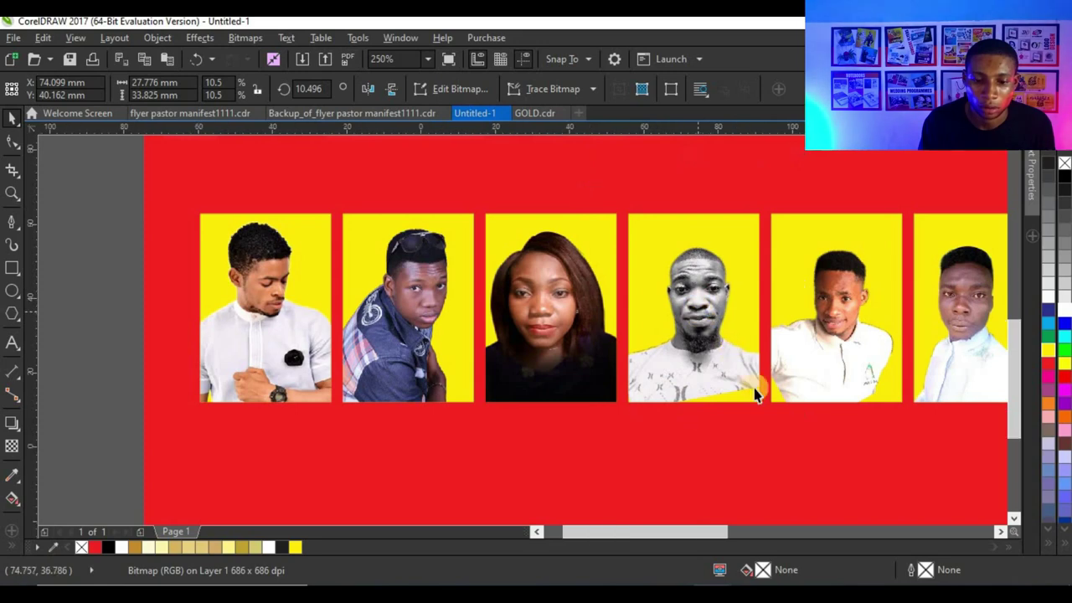
scroll(754, 396, "down", 3)
left_click_drag(751, 369, 764, 375)
scroll(707, 316, "up", 3)
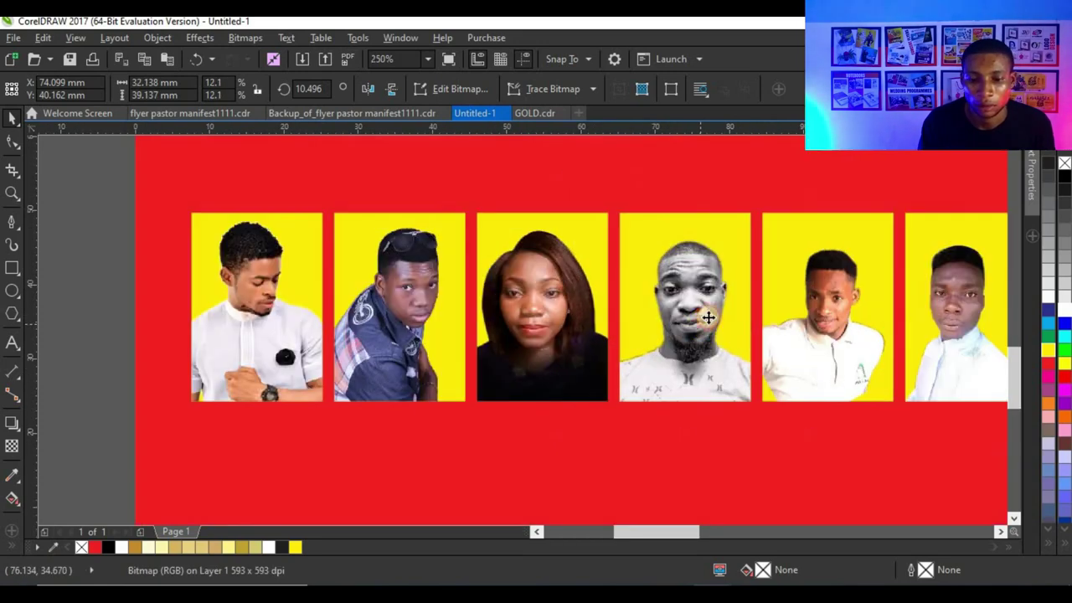
scroll(708, 316, "down", 3)
scroll(757, 306, "up", 3)
left_click_drag(662, 332, 656, 328)
Enlarge the fifth frame's portrait to about 53.2 by 49.2 mm and reposition it inside the frame
left_click(760, 322)
left_click(733, 328, "alt")
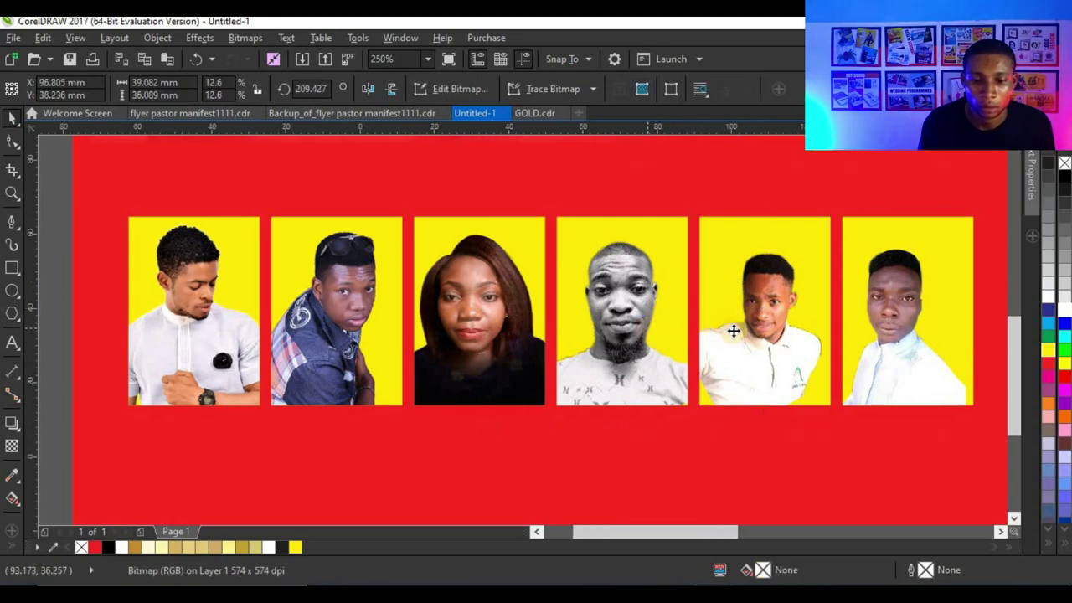
scroll(714, 344, "down", 1)
mouse_move(802, 391)
left_mouse_down()
mouse_move(794, 397)
mouse_move(817, 405)
left_mouse_up()
left_click_drag(815, 232, 827, 236)
scroll(717, 313, "up", 2)
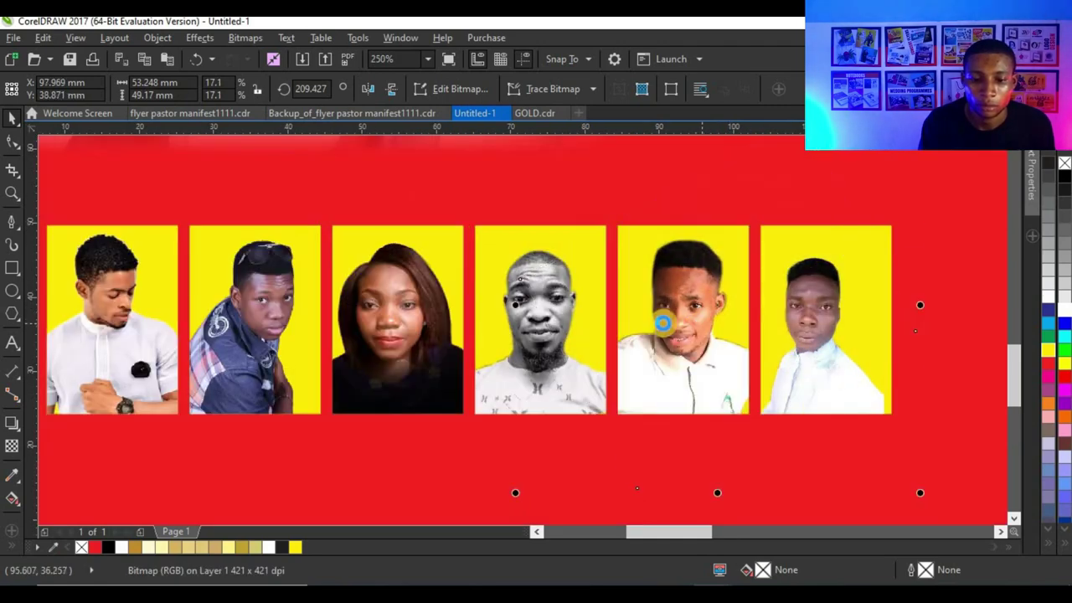
scroll(658, 313, "down", 2)
Enlarge the sixth frame's portrait and reposition it to match the head sizes of the neighbouring portraits
left_click(740, 360)
key("F6")
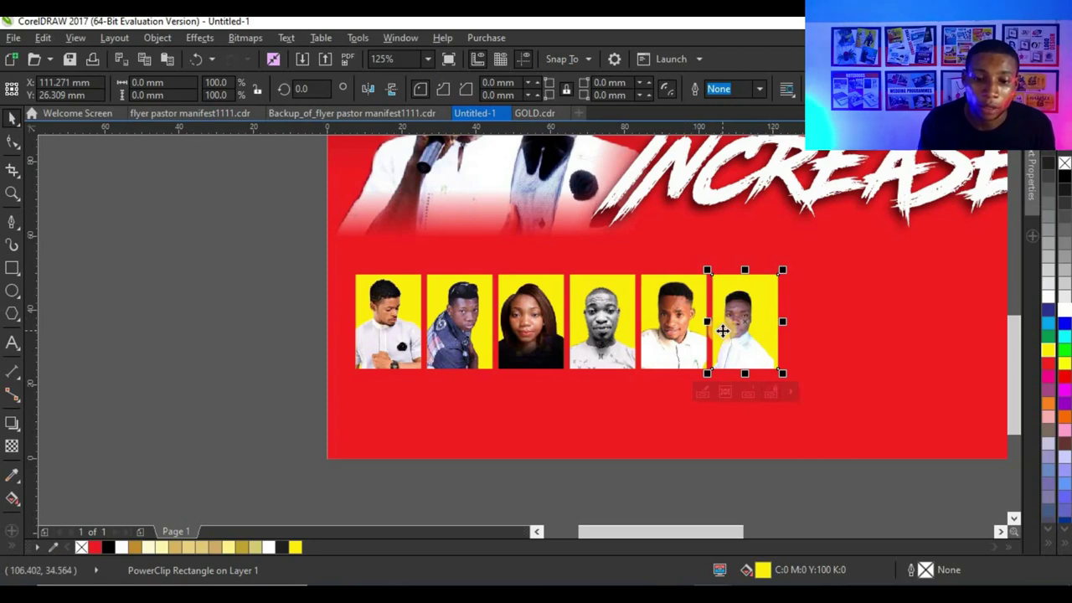
left_click(725, 391)
left_click(785, 290)
left_click(735, 331)
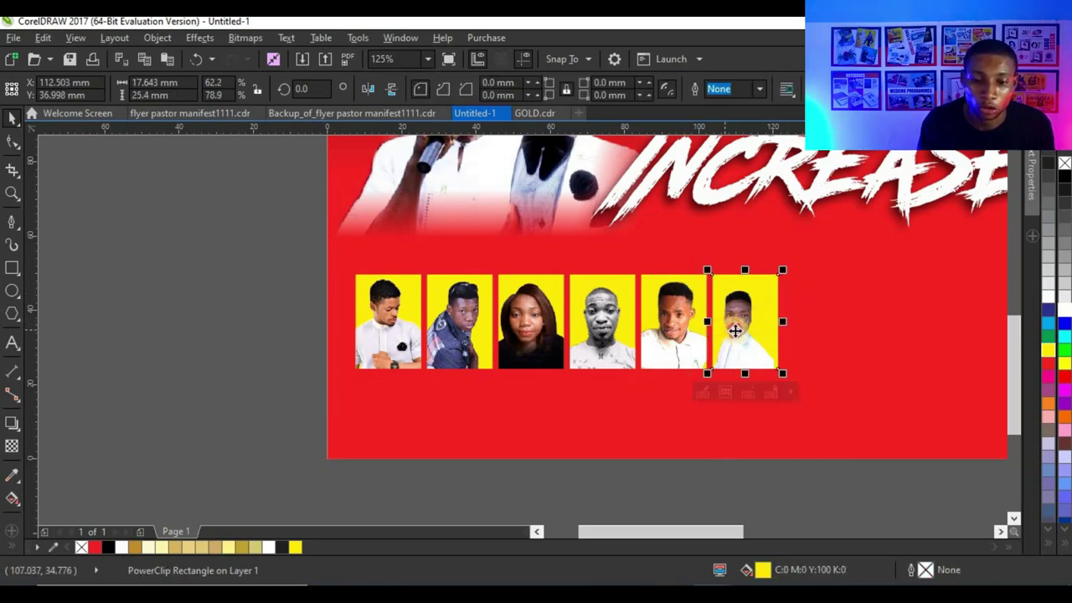
left_click(735, 330, "ctrl")
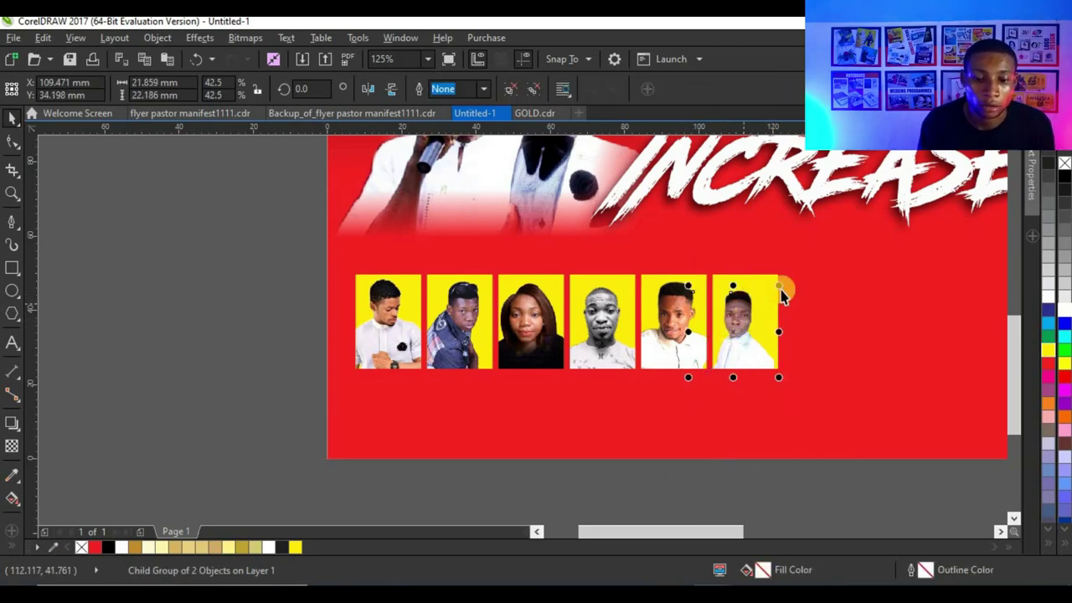
left_click_drag(801, 256, 764, 333)
scroll(750, 289, "up", 1)
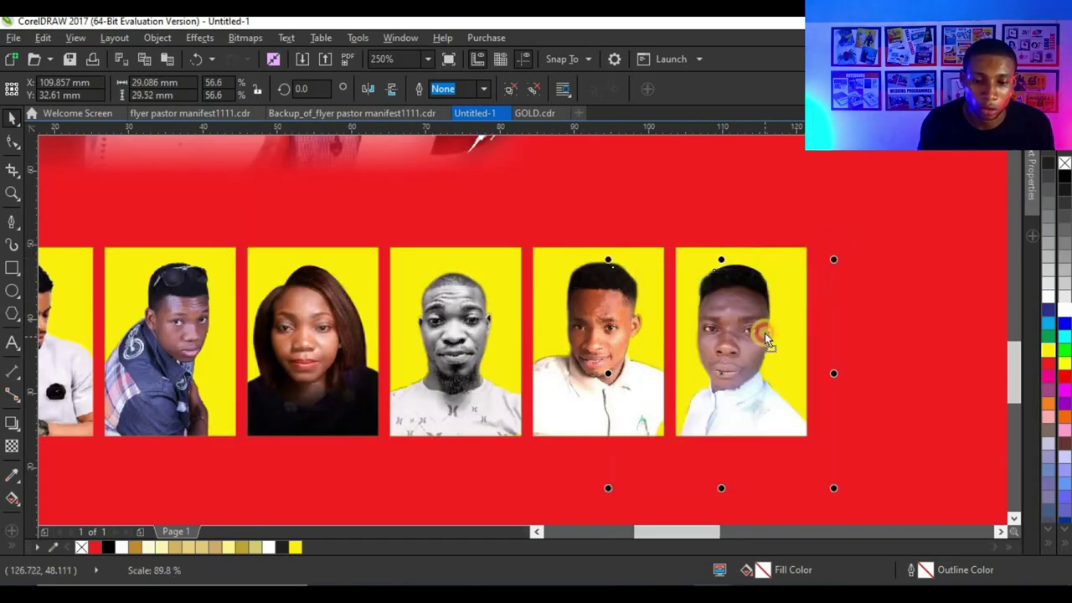
scroll(722, 342, "down", 1)
left_click(490, 357)
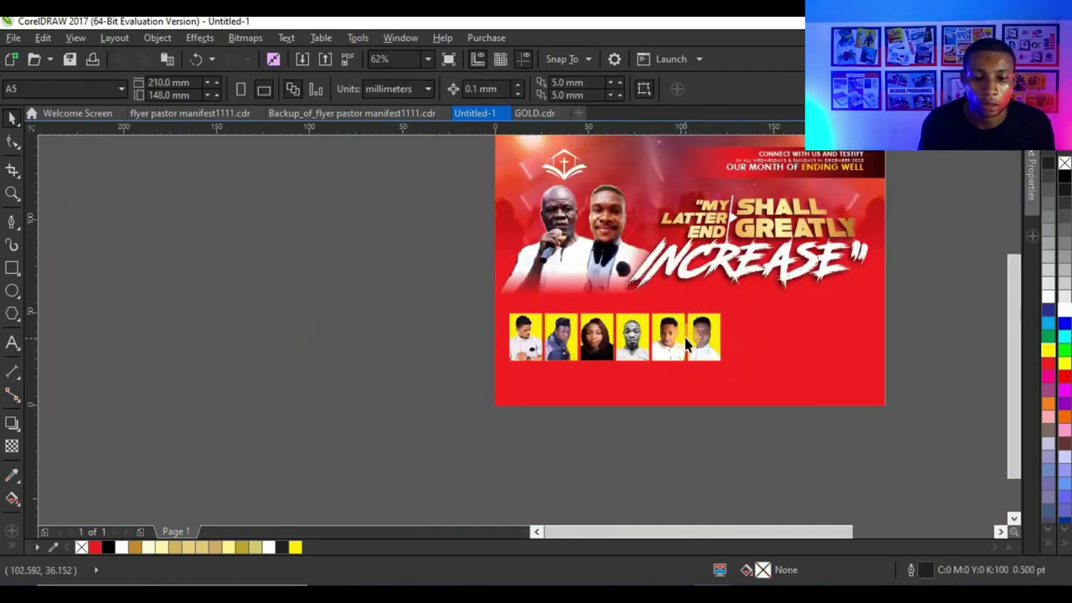
Apply a yellow-to-orange fountain fill running across the first portrait frame
scroll(686, 339, "up", 1)
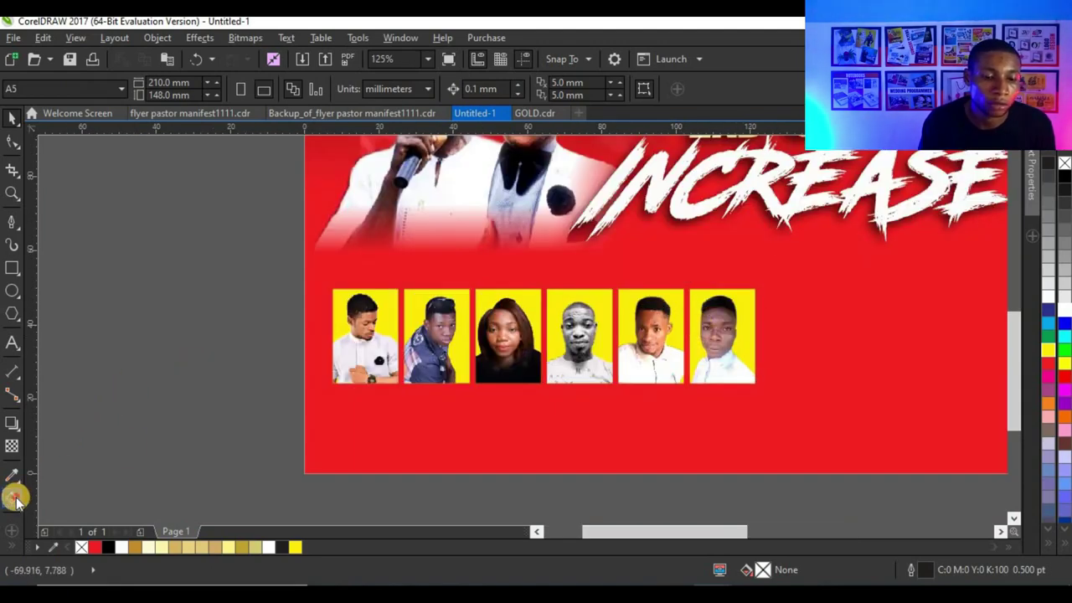
left_click(15, 497)
scroll(302, 373, "up", 1)
left_click_drag(360, 325, 292, 384)
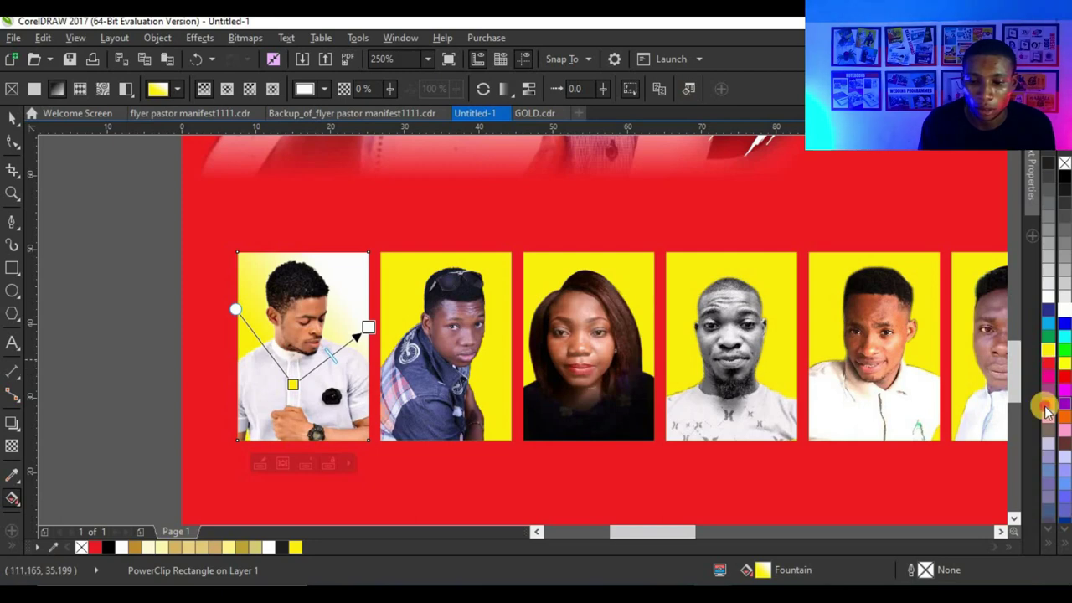
left_click_drag(1046, 410, 368, 327)
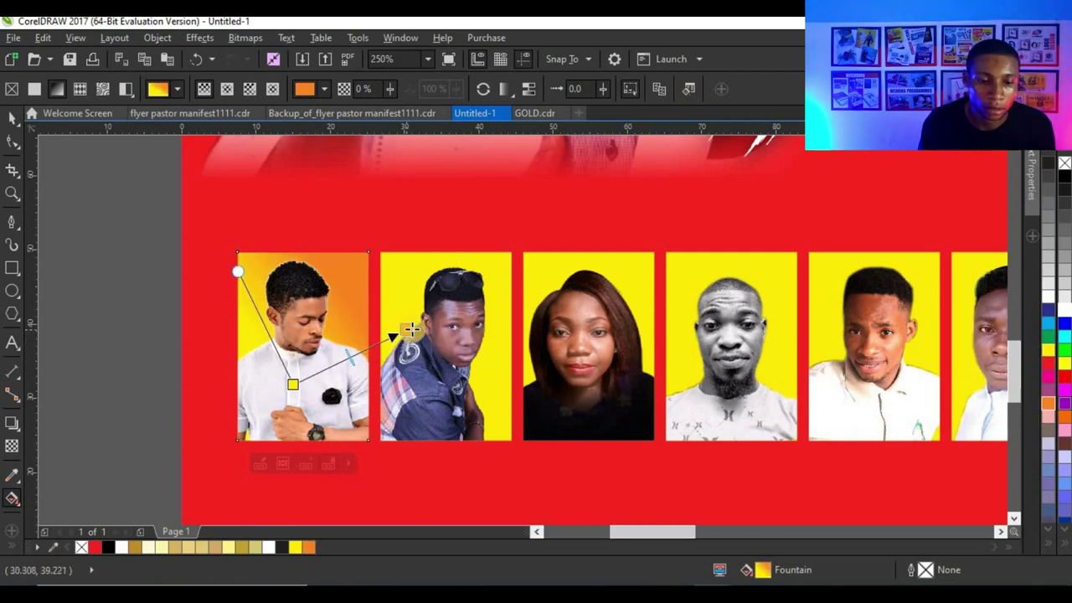
key("space")
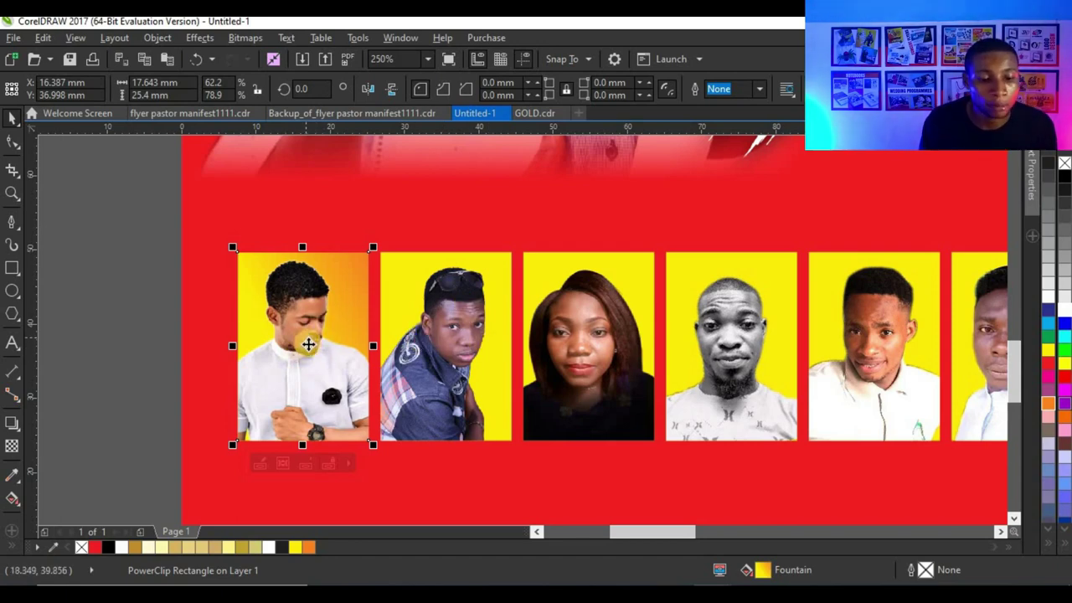
Copy the first frame's yellow-to-orange fill to the other five portrait frames
left_click_drag(319, 333, 444, 356)
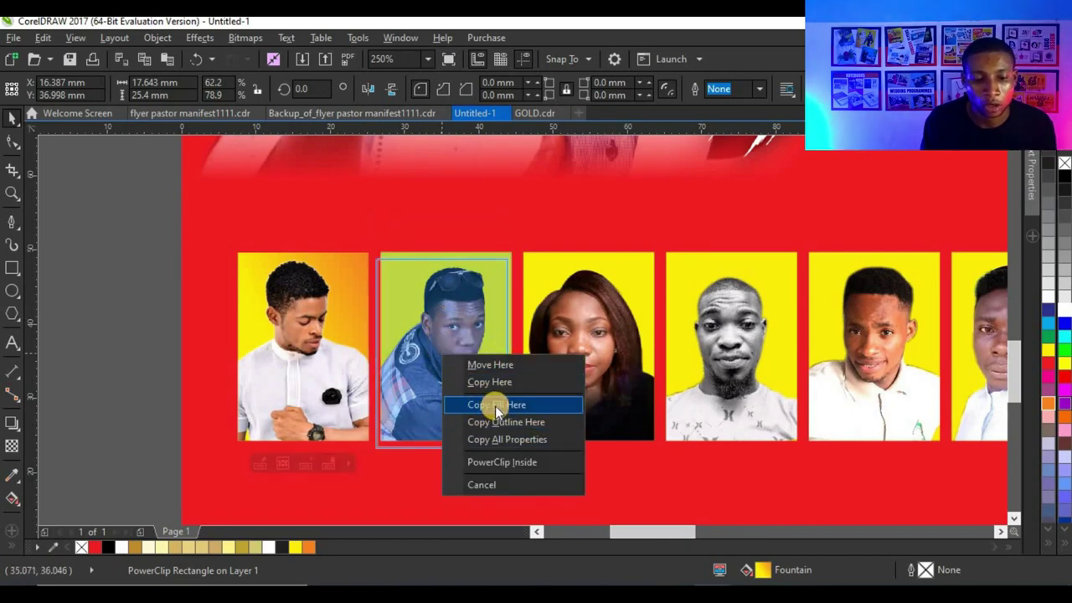
left_click(495, 405)
left_click_drag(449, 355, 854, 341)
left_click(661, 382)
left_click(763, 390)
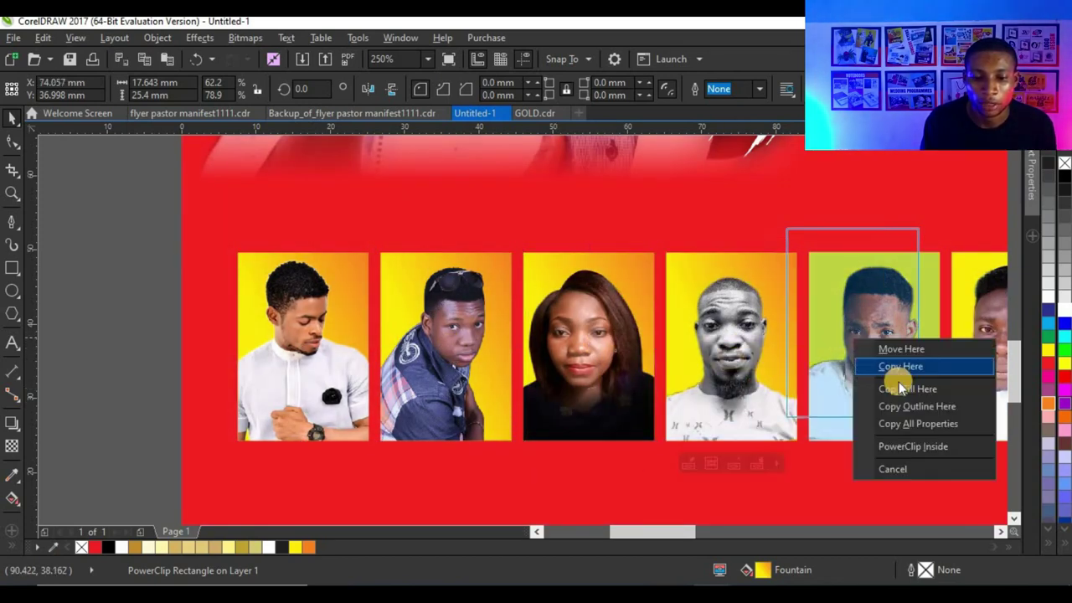
scroll(754, 363, "down", 1)
scroll(864, 352, "up", 1)
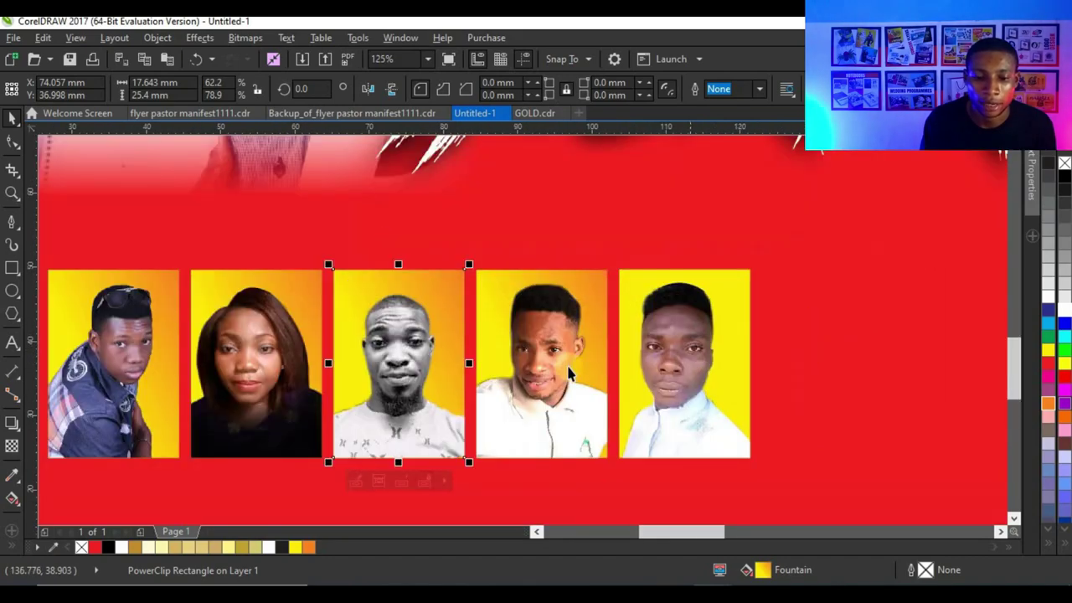
left_click_drag(566, 371, 694, 362)
left_click(711, 409)
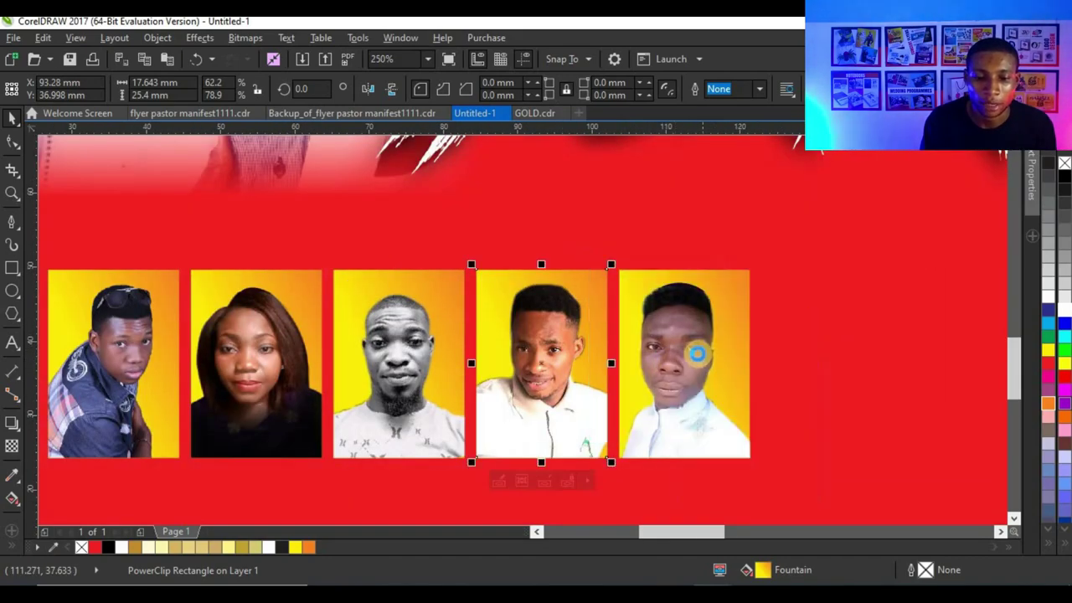
scroll(398, 381, "down", 2)
left_click(249, 359)
Round the two outer corners of the sixth portrait frame to a radius of about 5 mm
scroll(650, 363, "up", 1)
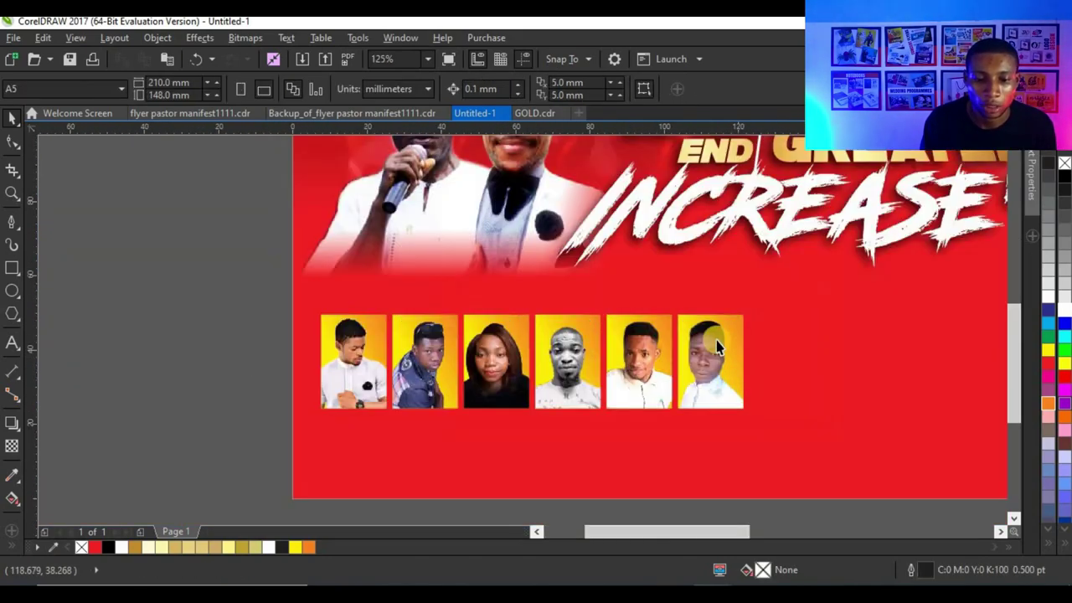
left_click(714, 339)
left_click(12, 140)
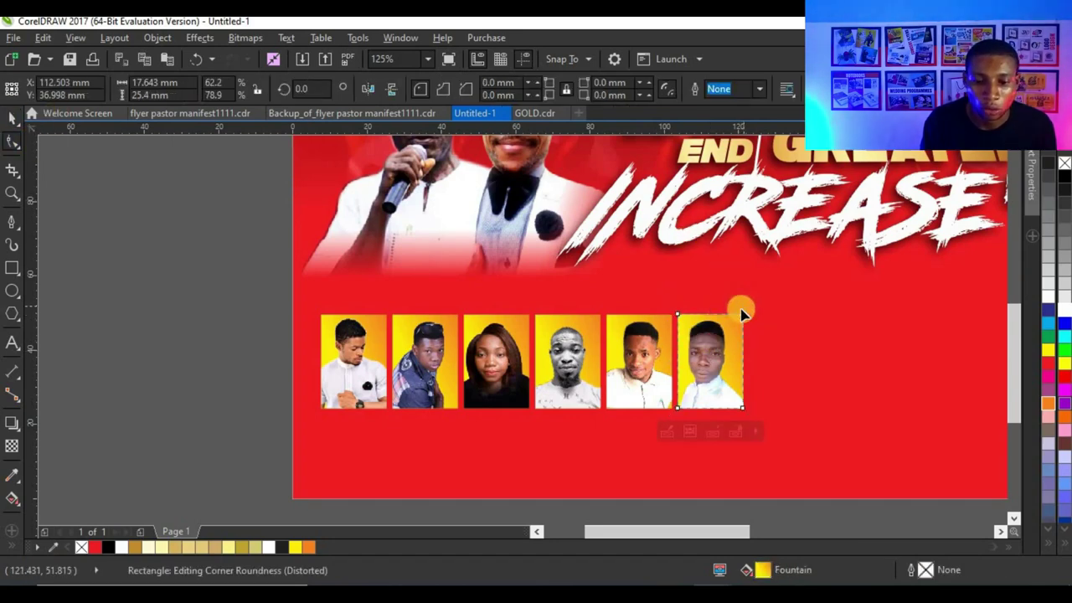
scroll(745, 414, "up", 1)
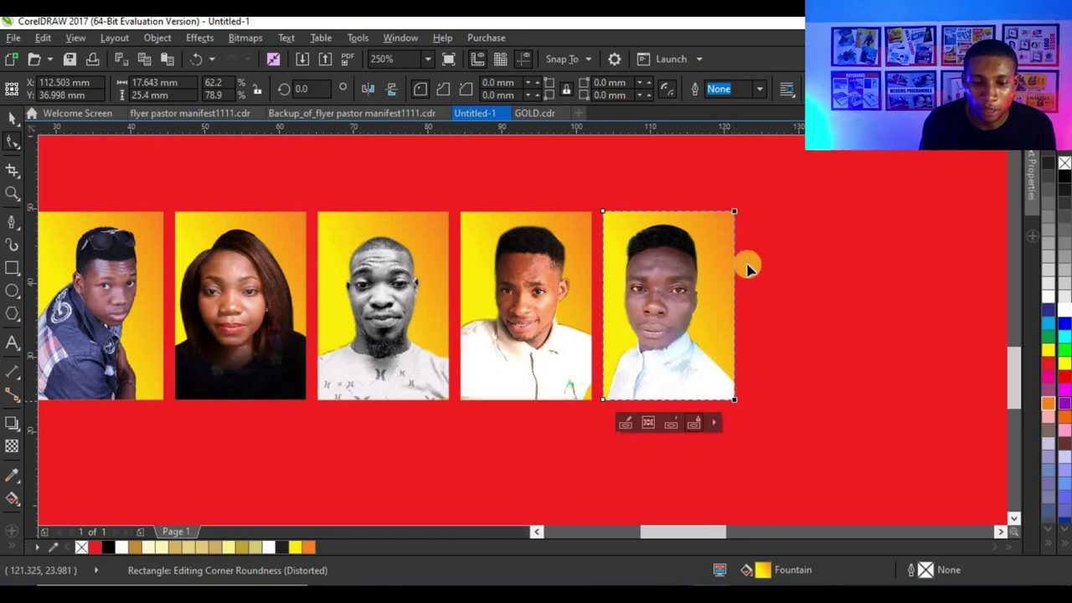
left_click_drag(734, 216, 690, 210)
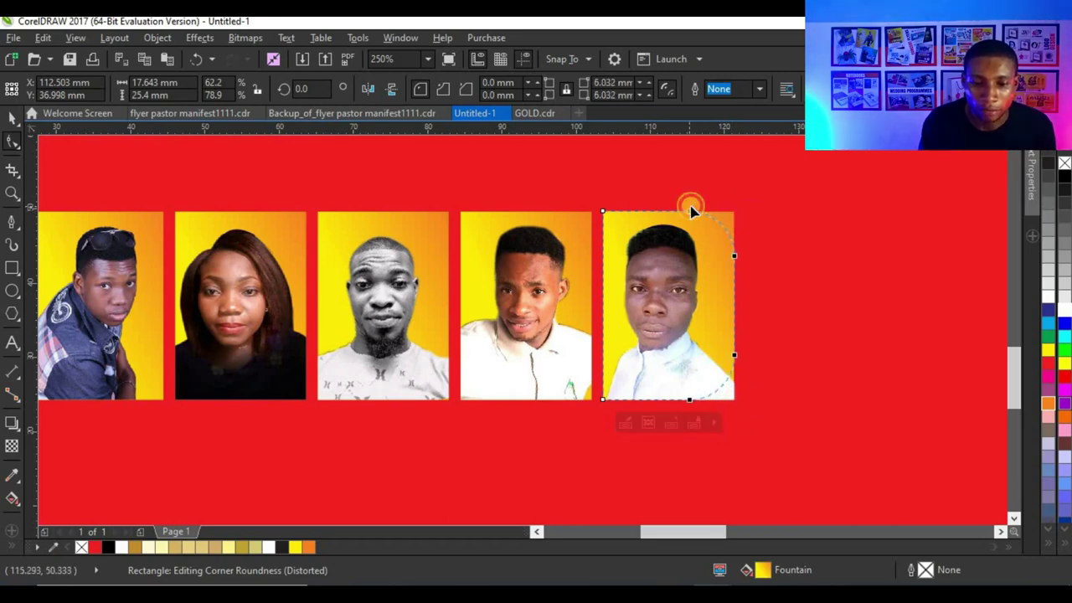
scroll(227, 287, "down", 1)
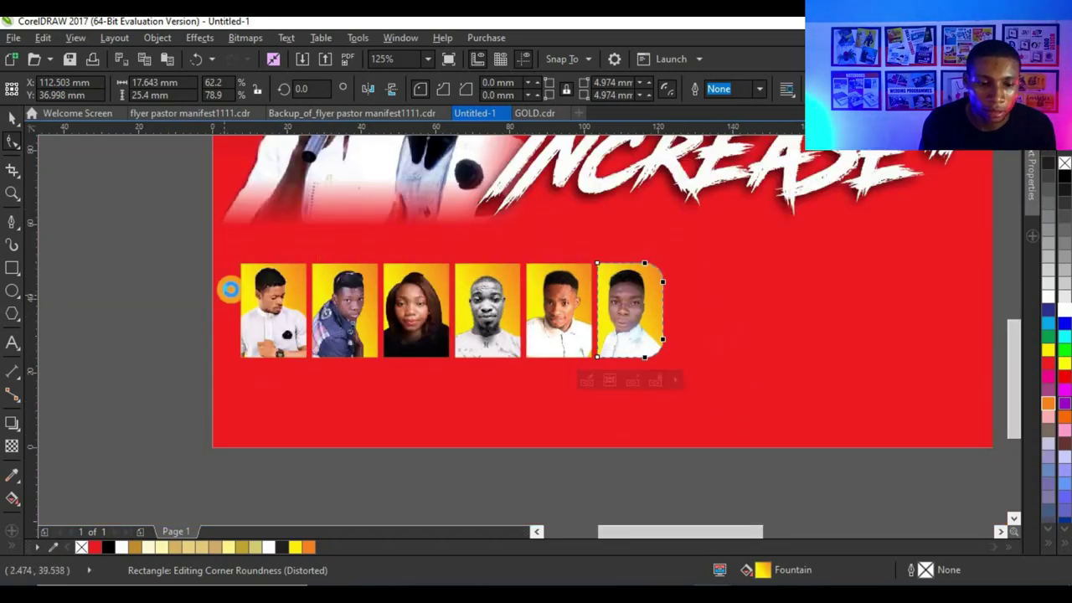
Round the two outer corners of the first portrait frame to a radius of about 5.1 mm
scroll(258, 280, "up", 1)
left_click(258, 279)
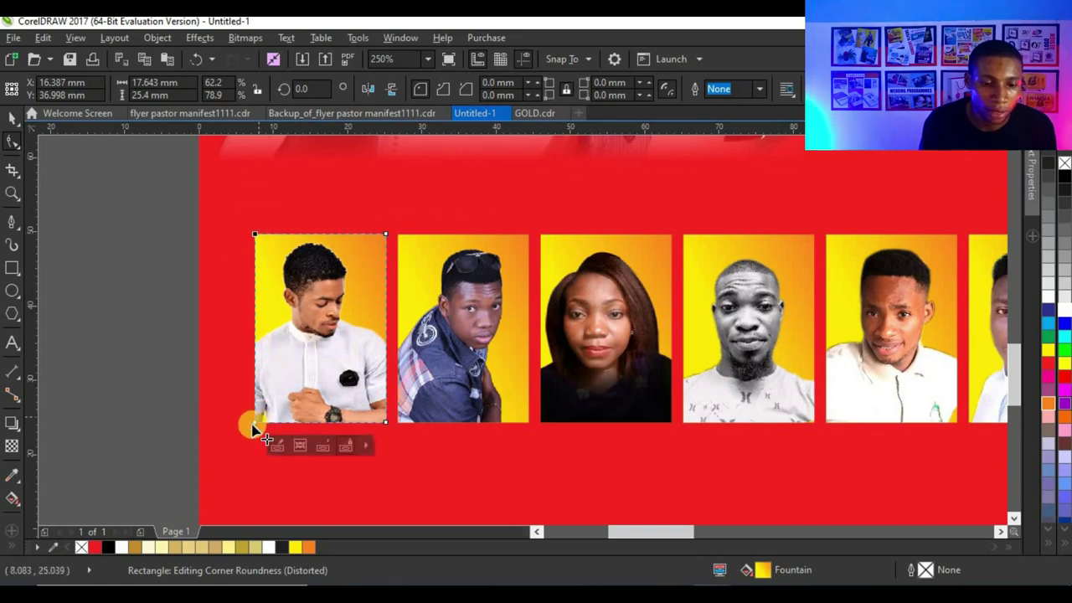
left_click(254, 242)
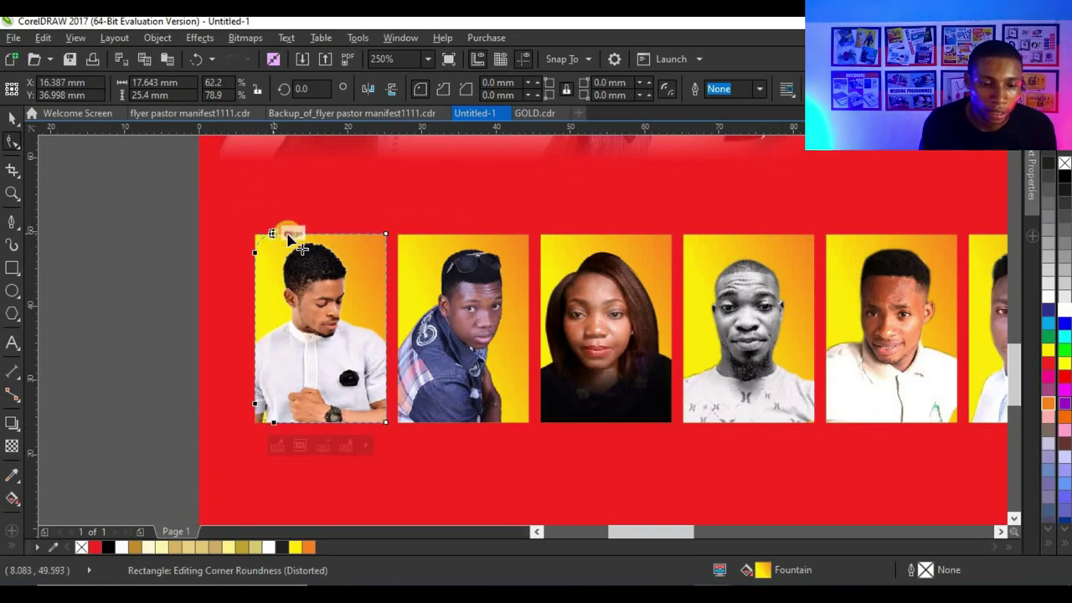
left_click_drag(292, 238, 476, 246)
left_click(14, 116)
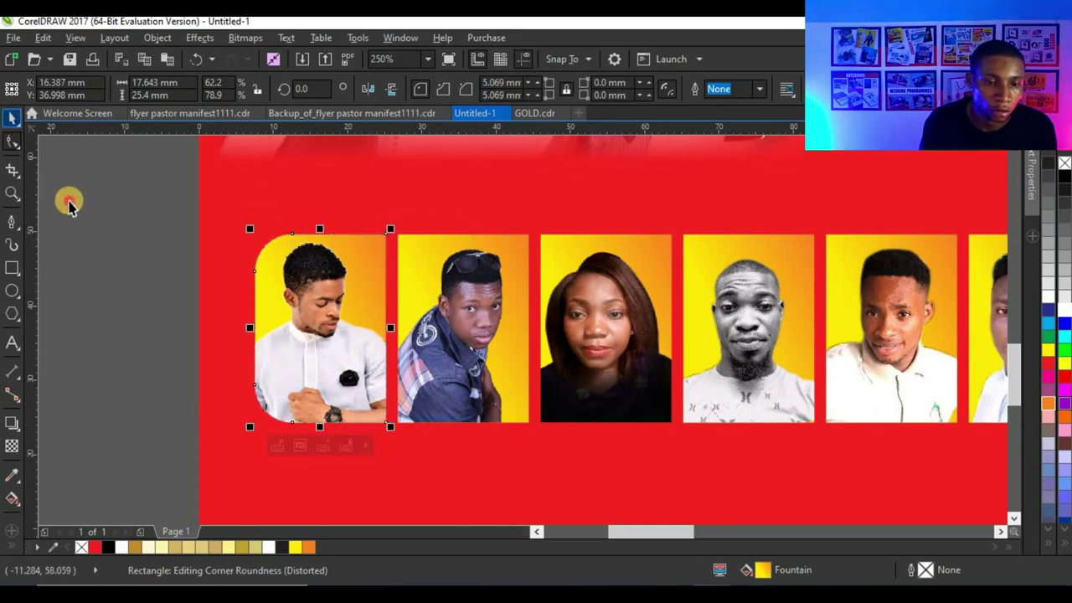
left_click(67, 203)
scroll(450, 311, "down", 4)
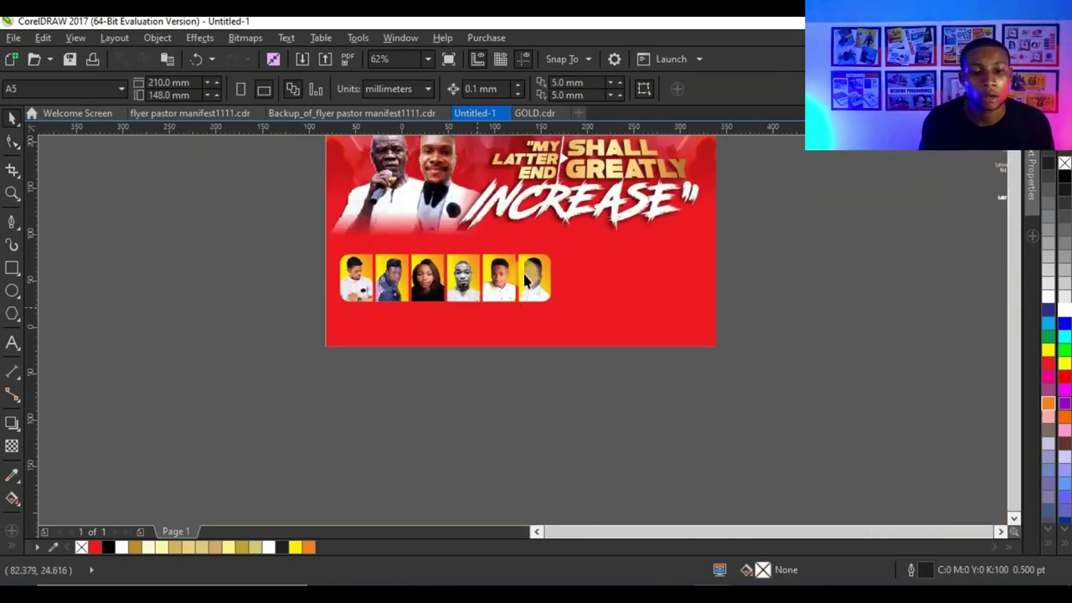
Group the Wednesday and Sunday dates with their times and place the group on the flyer below the headline
scroll(480, 307, "down", 2)
scroll(576, 257, "up", 2)
scroll(576, 257, "down", 2)
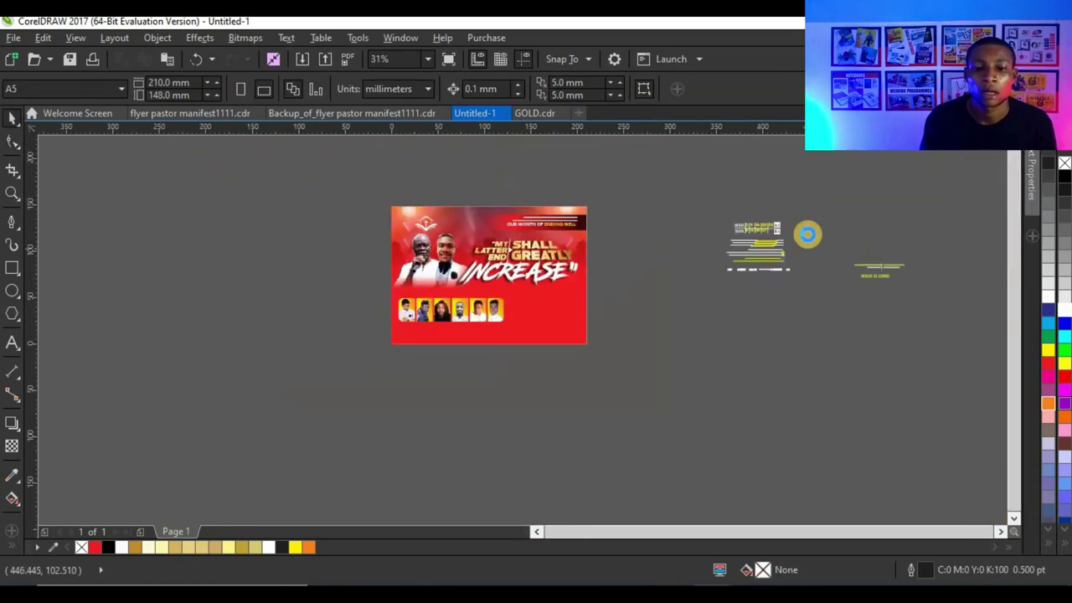
scroll(809, 232, "up", 2)
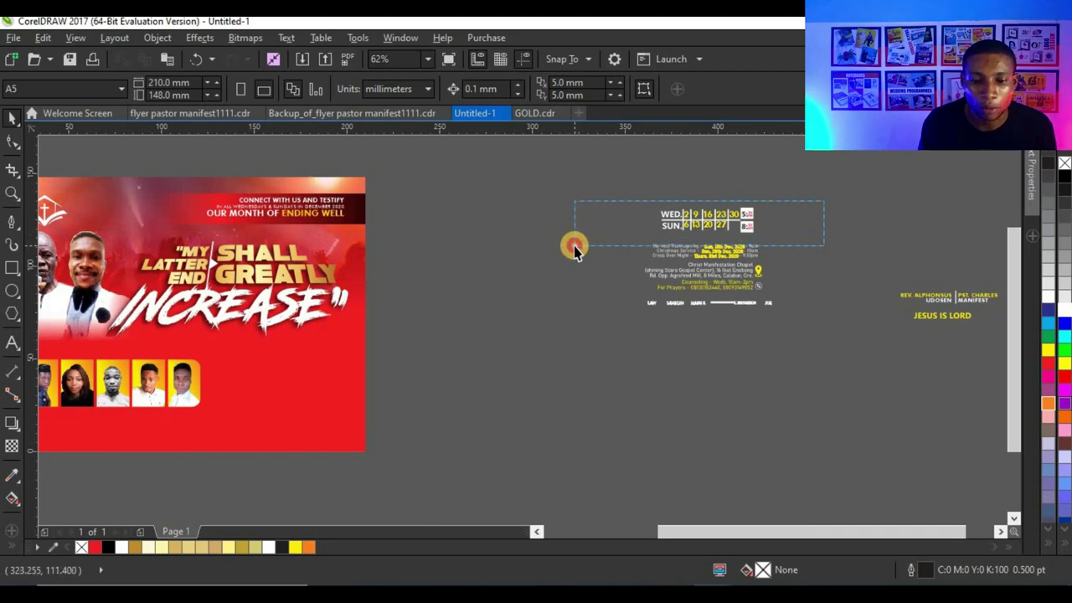
left_click_drag(575, 245, 574, 246)
key("ctrl+g")
scroll(766, 240, "left", 1)
left_click_drag(720, 219, 281, 360)
Enlarge the service dates group to about 63.7 by 17.1 mm beneath the headline
scroll(333, 350, "up", 2)
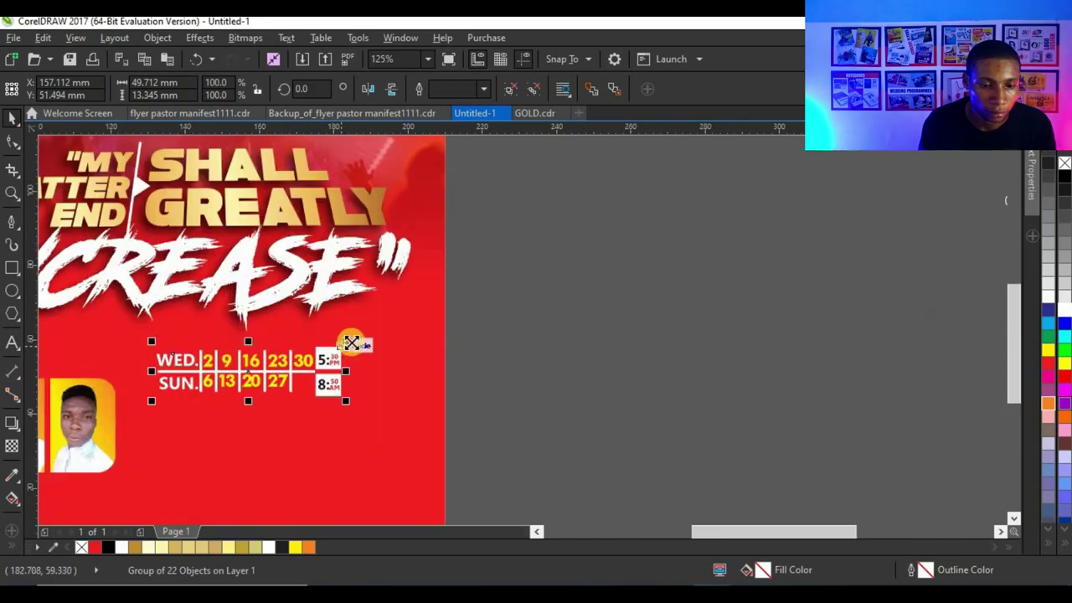
left_click_drag(351, 344, 385, 333)
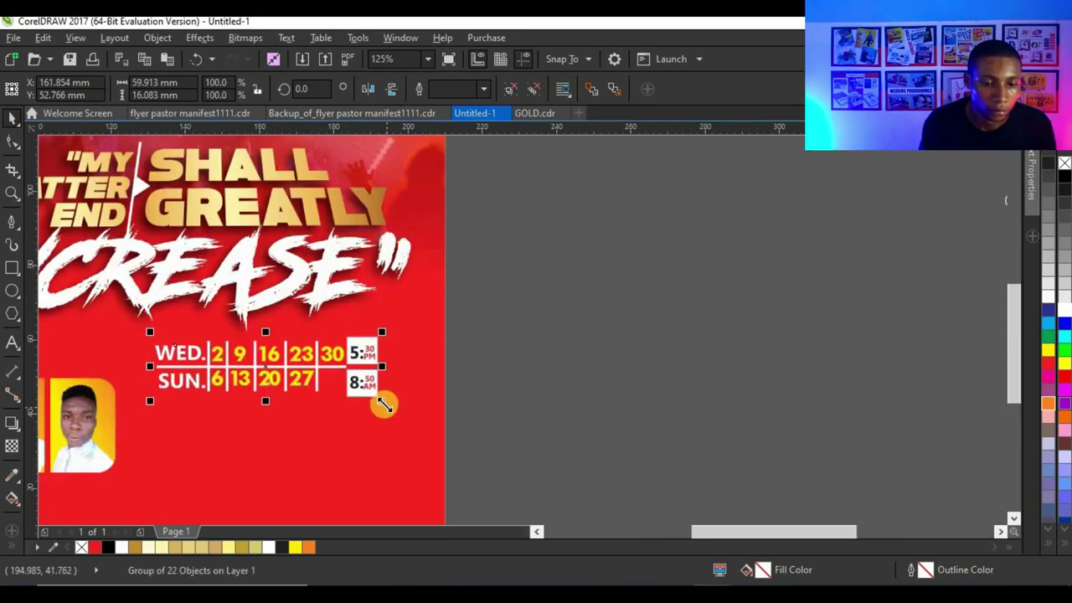
left_click_drag(383, 401, 400, 410)
scroll(447, 338, "down", 2)
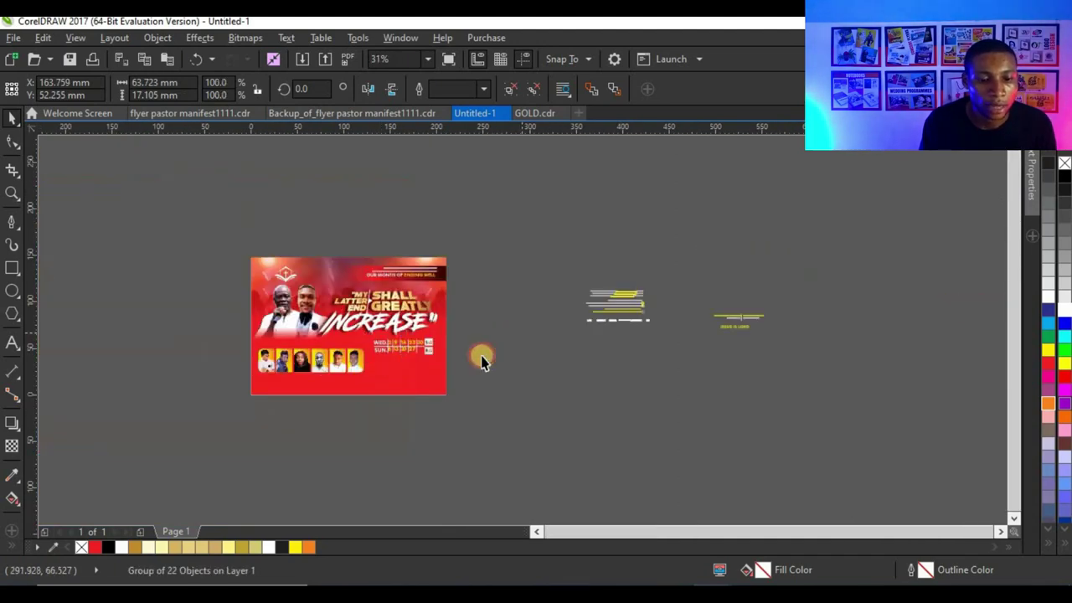
Place the two pastors' names between their photo and the portrait row, enlarged to about 68.1 by 9.2 mm
left_click(482, 358)
left_click_drag(747, 316, 303, 329)
scroll(288, 356, "up", 4)
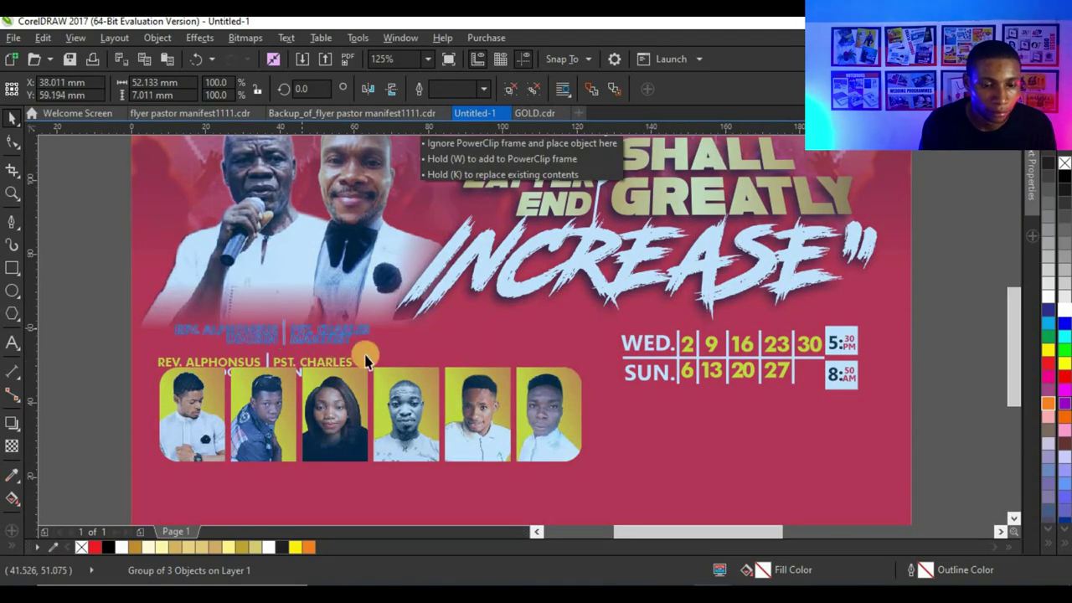
mouse_move(425, 372)
left_mouse_down()
mouse_move(436, 372)
mouse_move(432, 360)
left_mouse_up()
left_click_drag(346, 345, 340, 345)
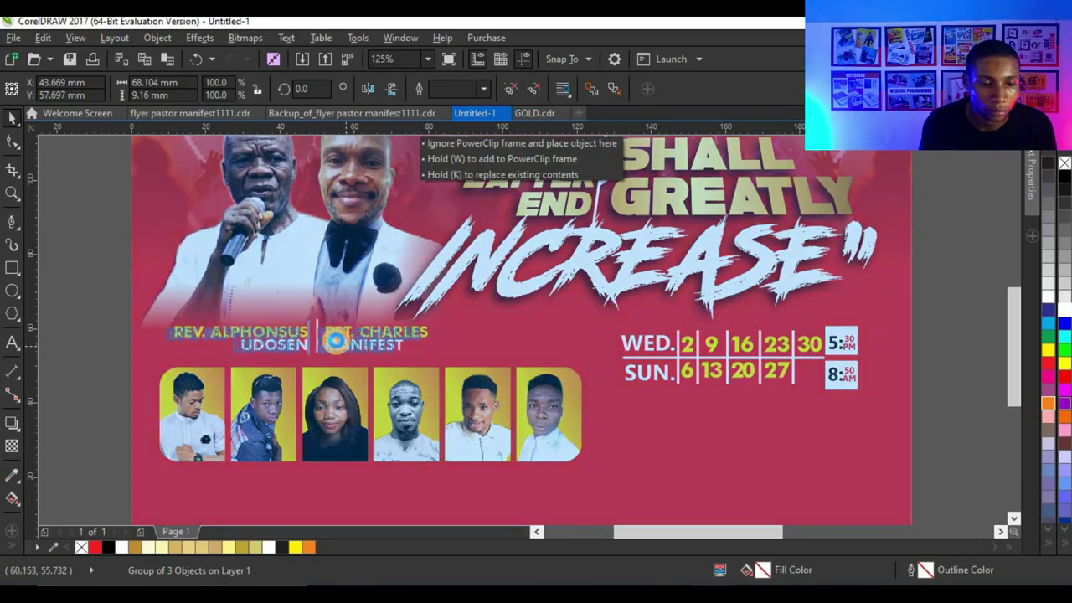
scroll(290, 340, "down", 2)
key("Escape")
scroll(280, 346, "up", 2)
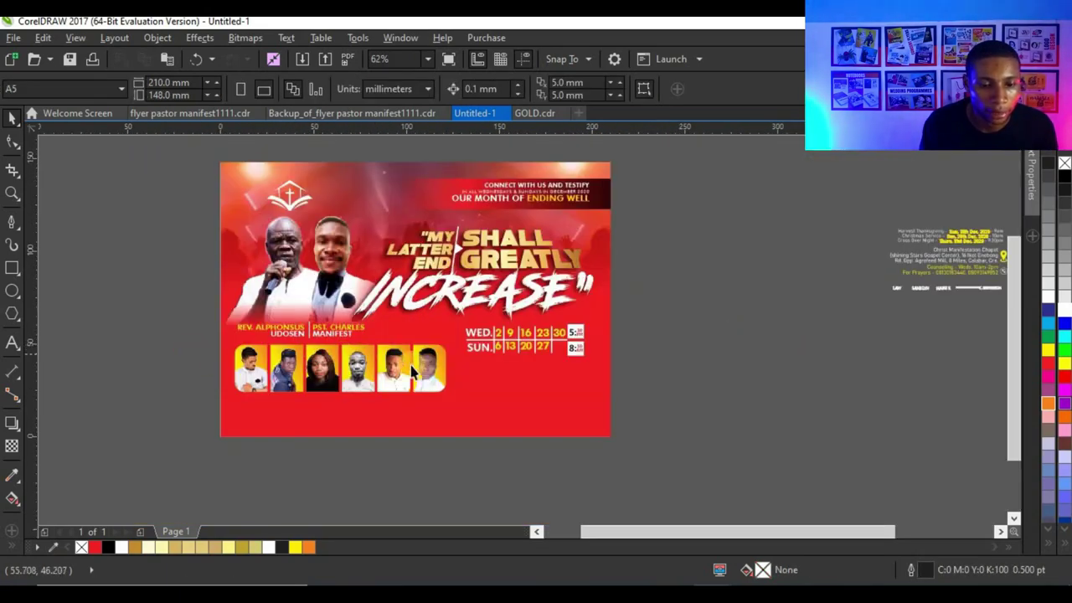
Move the row of six minister names beneath the portraits and enlarge it to span the frames
scroll(544, 327, "down", 1)
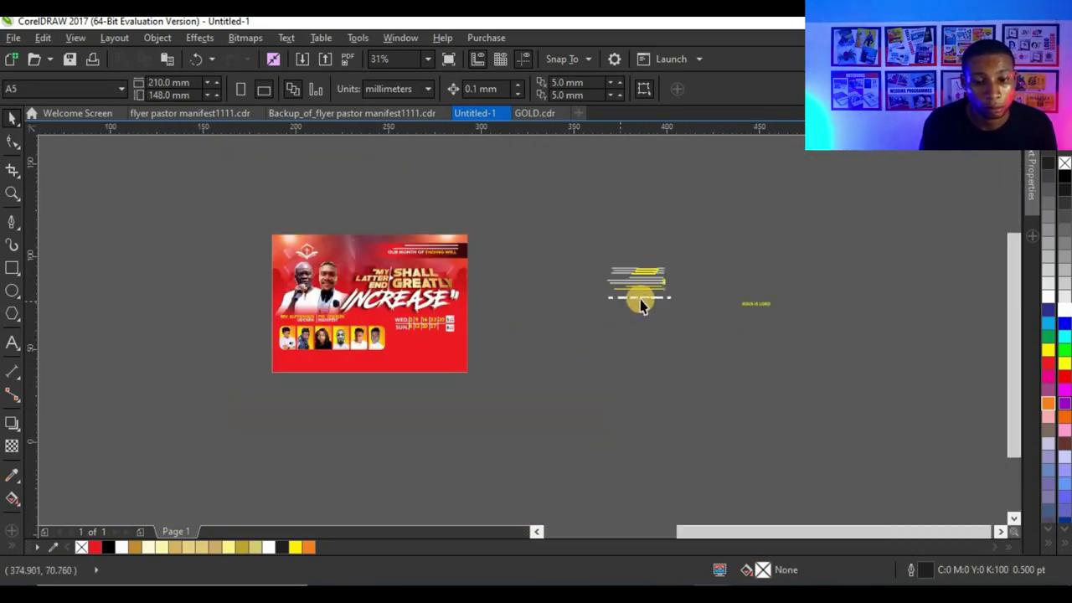
scroll(628, 299, "up", 1)
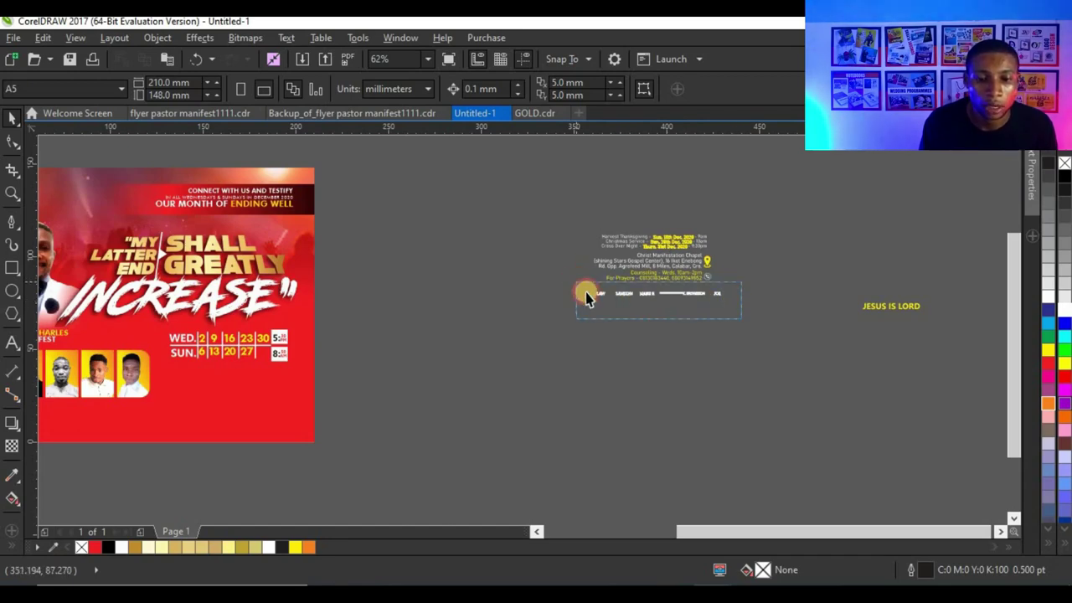
left_click(662, 301)
scroll(660, 299, "down", 2)
left_click_drag(660, 299, 334, 358)
scroll(346, 358, "up", 4)
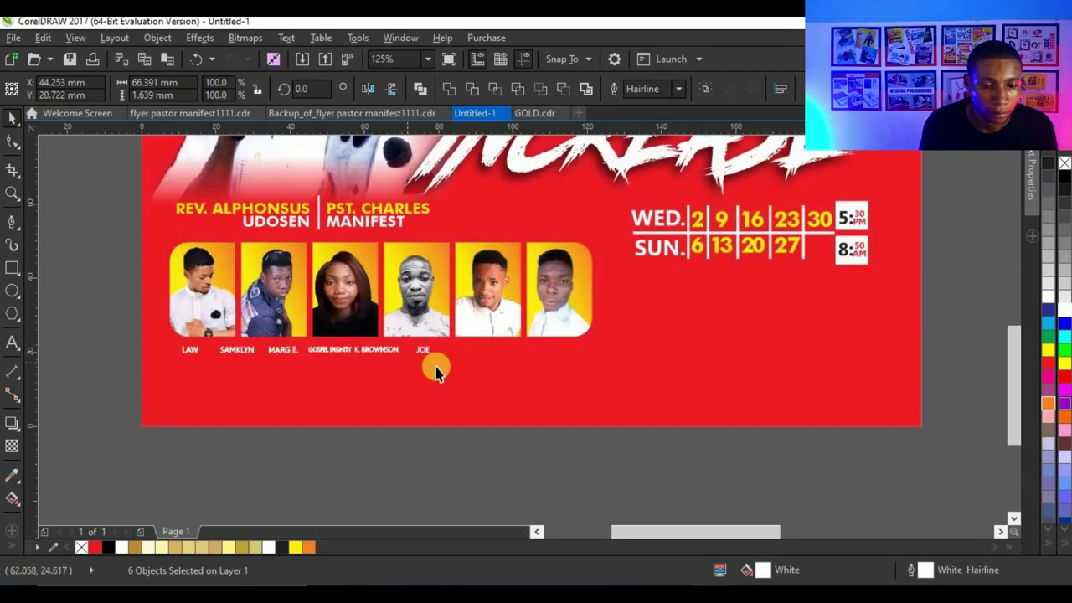
left_click_drag(431, 360, 578, 400)
left_click(376, 468)
Position the first four minister names individually beneath their matching portraits
scroll(201, 356, "up", 4)
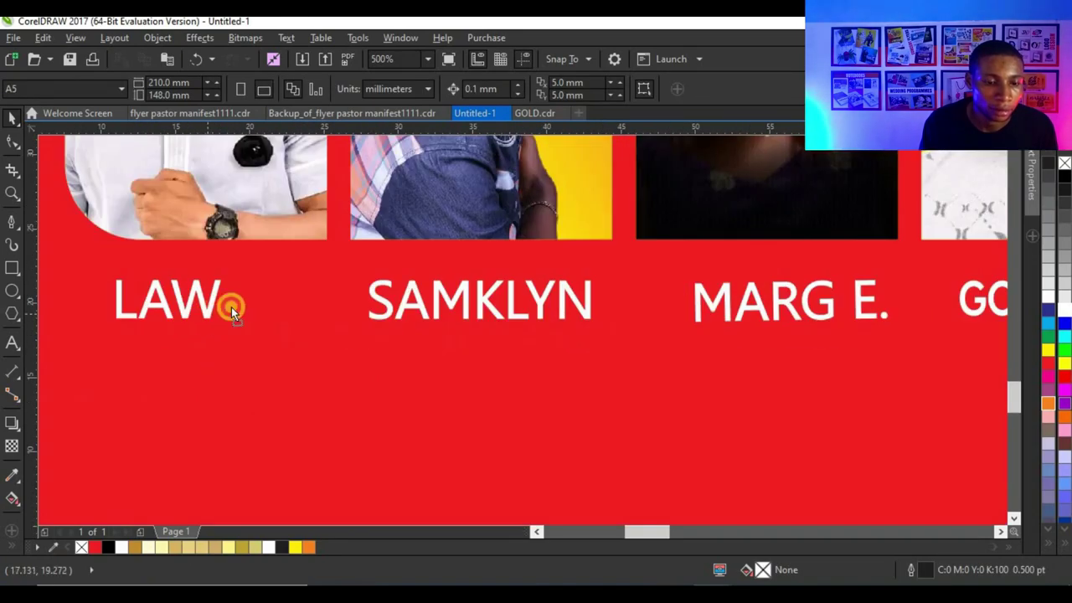
left_click_drag(233, 309, 260, 299)
left_click_drag(383, 311, 392, 293)
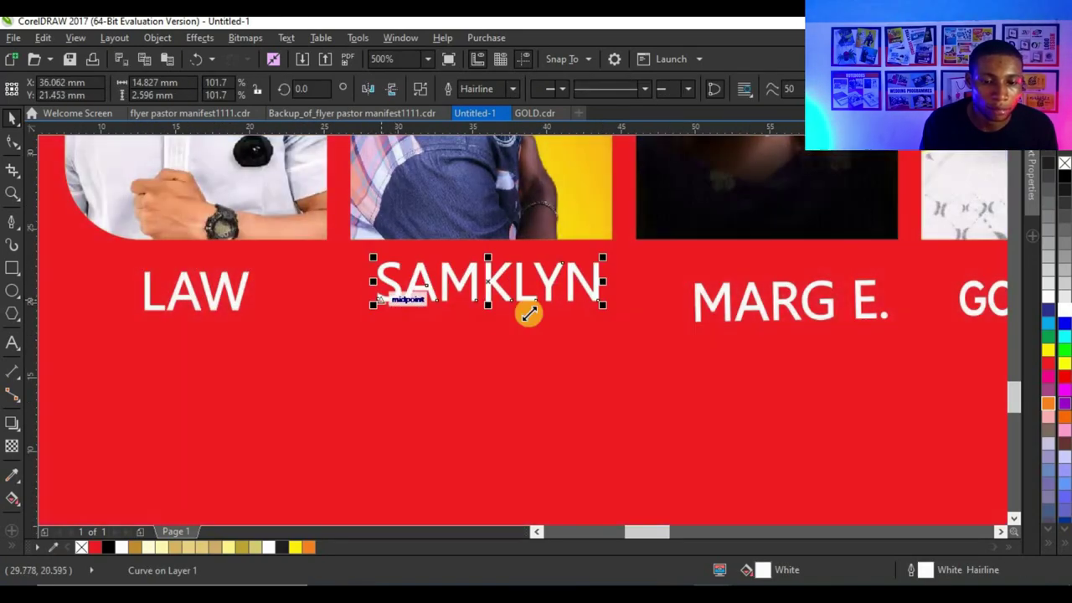
scroll(528, 313, "down", 2)
left_click_drag(547, 308, 530, 300)
left_click_drag(626, 308, 610, 304)
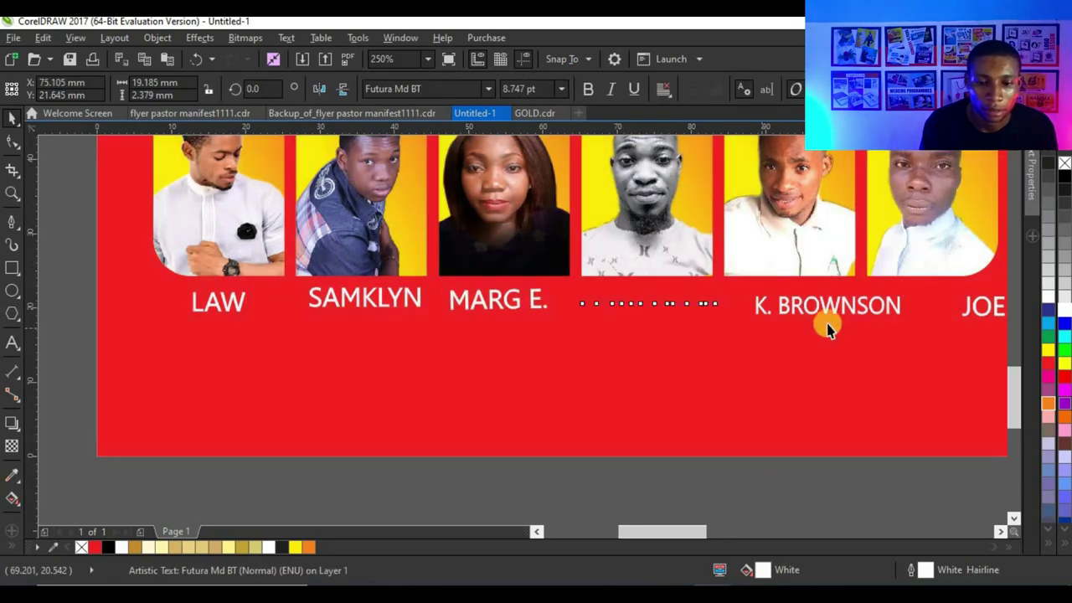
left_click(809, 304)
left_click_drag(804, 316, 844, 326)
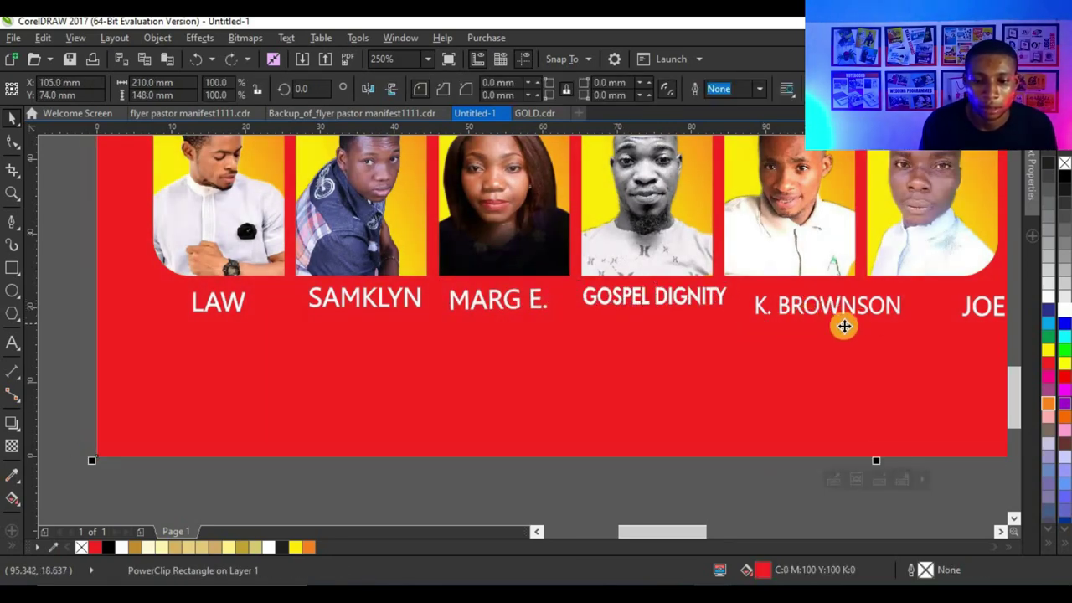
Shift the fifth and sixth minister names beneath their own portraits, level with the other names
scroll(879, 312, "down", 4)
scroll(924, 292, "up", 4)
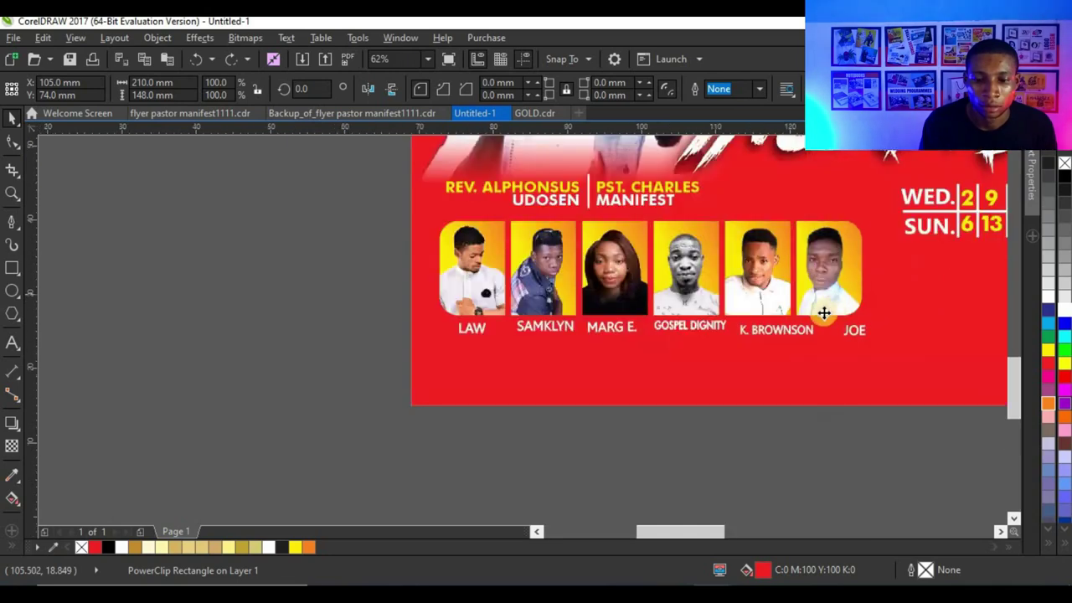
left_click(679, 376)
left_click_drag(653, 368, 633, 356)
left_click(762, 365)
left_click_drag(763, 362, 753, 361)
Centre the first three minister names horizontally beneath their own portraits
scroll(615, 378, "down", 1)
scroll(320, 380, "up", 1)
left_click_drag(319, 383, 337, 358)
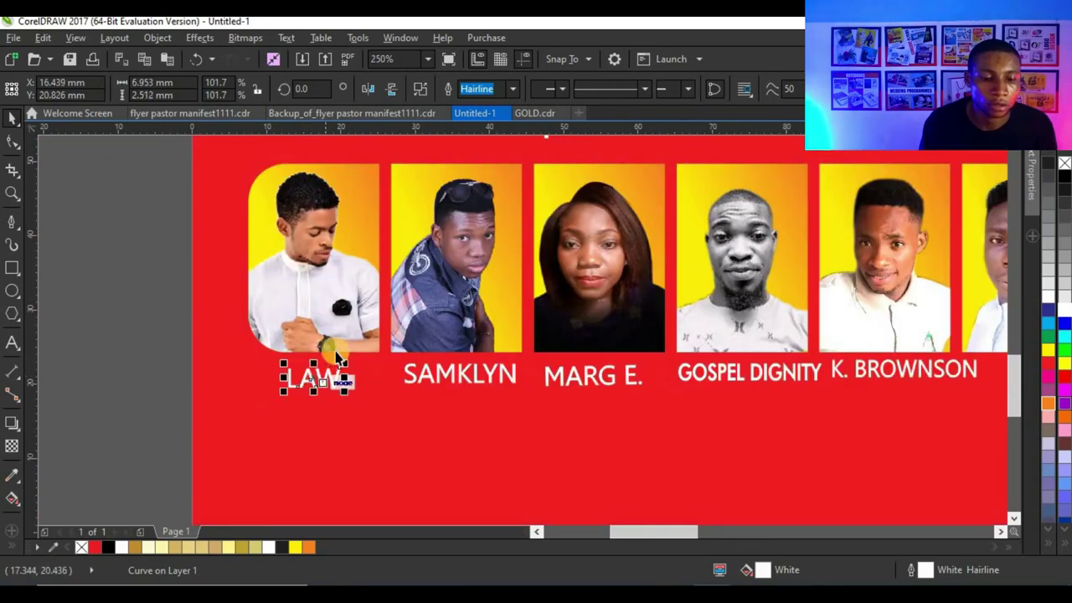
left_click(309, 291, "shift")
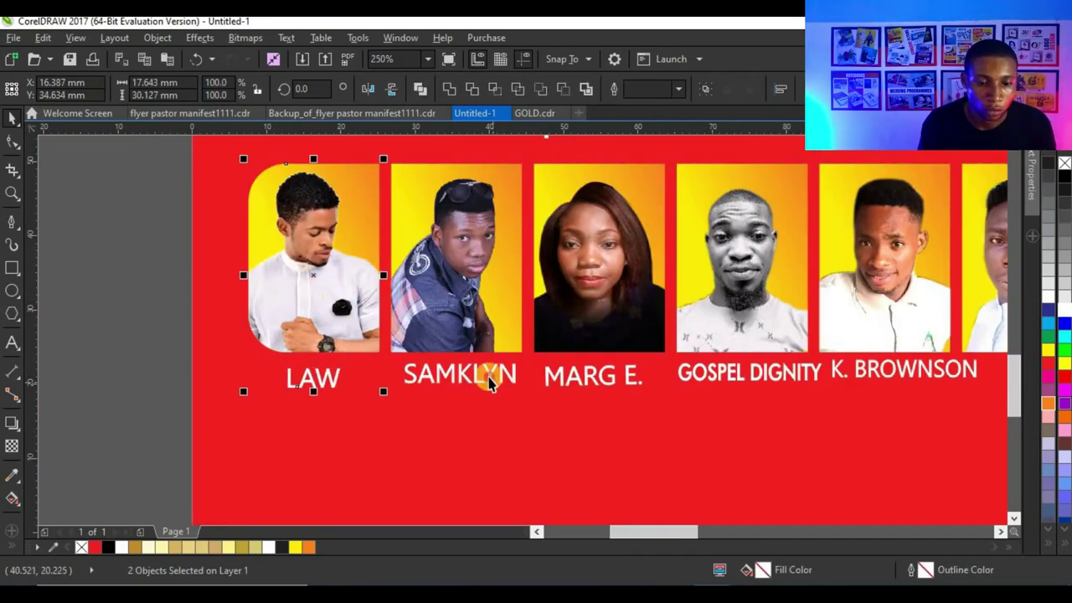
left_click(490, 383)
left_click(490, 303, "shift")
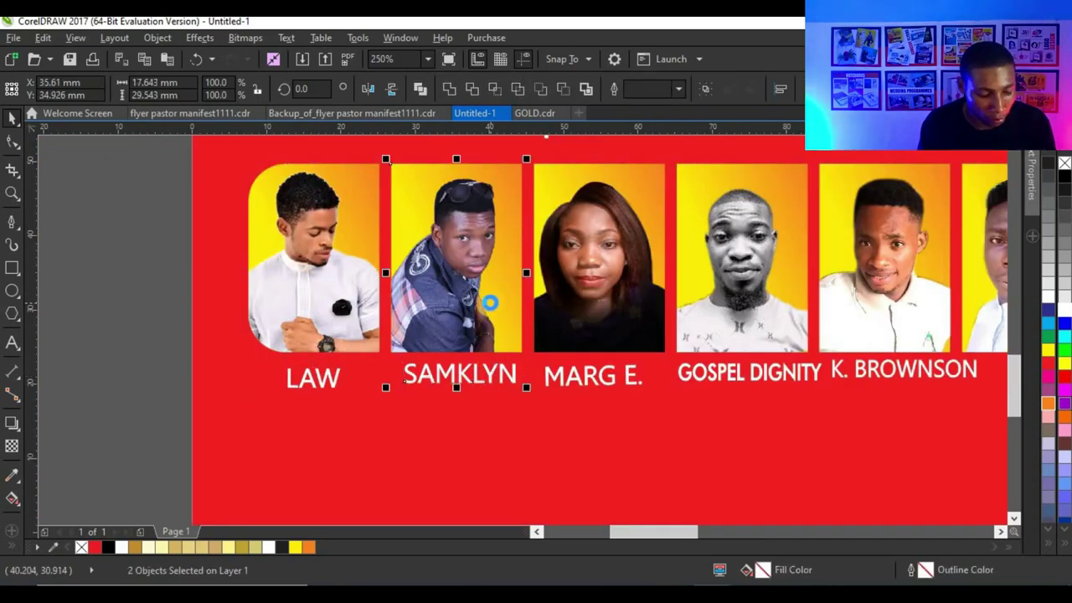
key("c")
left_click(590, 383)
left_click(586, 375)
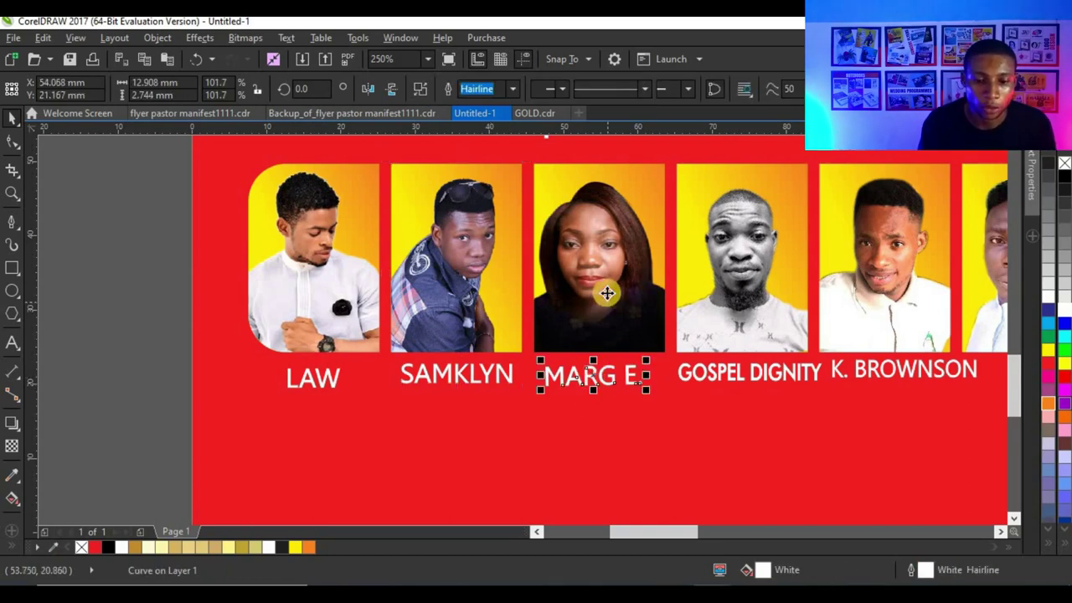
left_click(605, 292, "shift")
key("c")
Centre the fourth, fifth and sixth minister names horizontally beneath their matching portraits
scroll(494, 383, "down", 1)
scroll(596, 360, "up", 1)
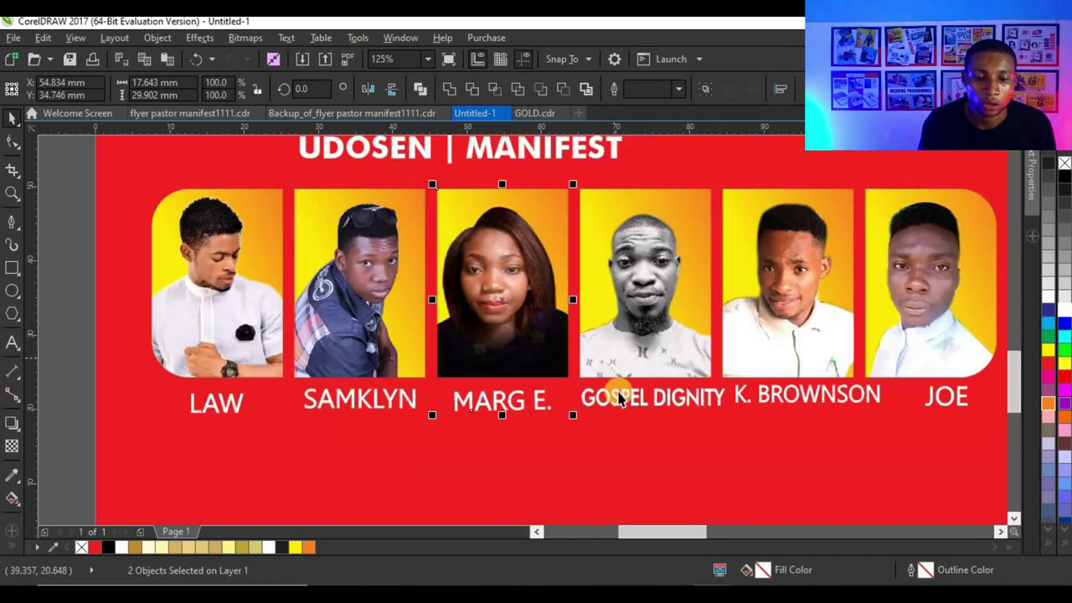
left_click(623, 400)
left_click(635, 334, "shift")
key("c")
left_click(798, 391)
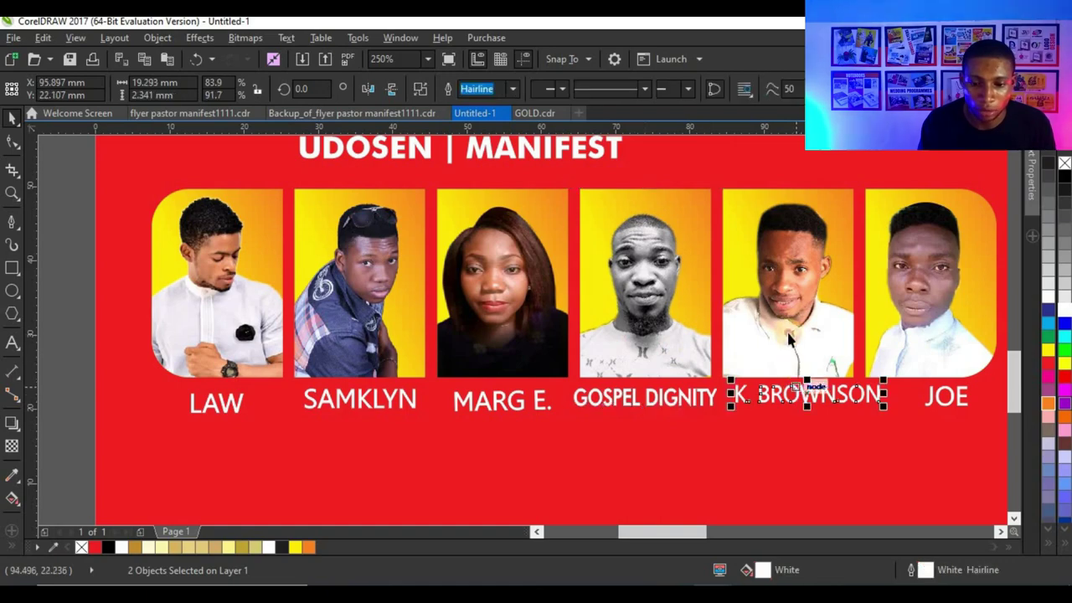
left_click(789, 333, "shift")
key("c")
scroll(746, 399, "right", 2)
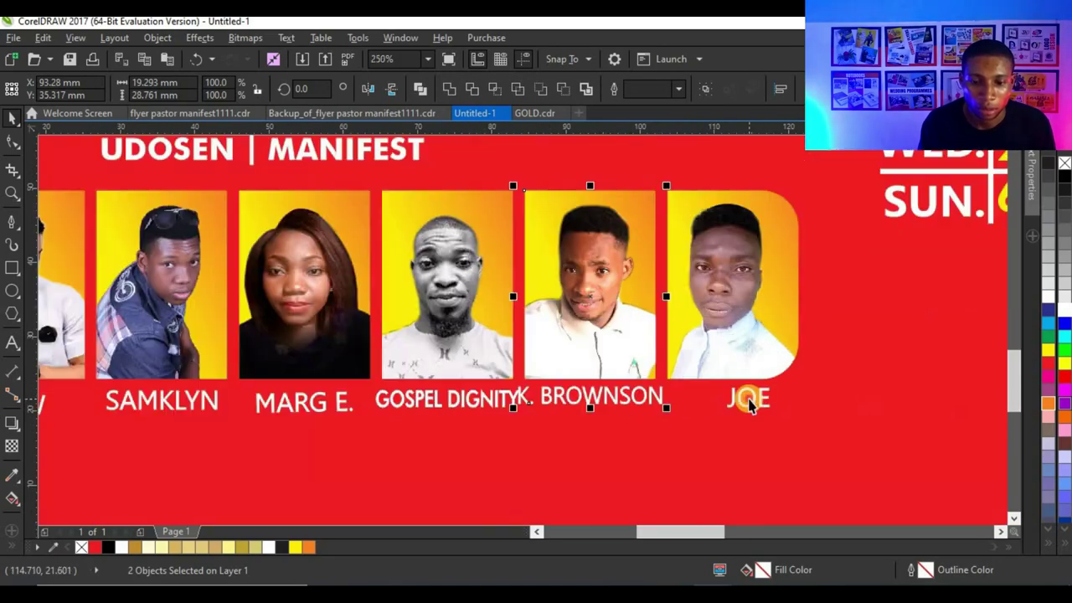
left_click(761, 409)
left_click(756, 408)
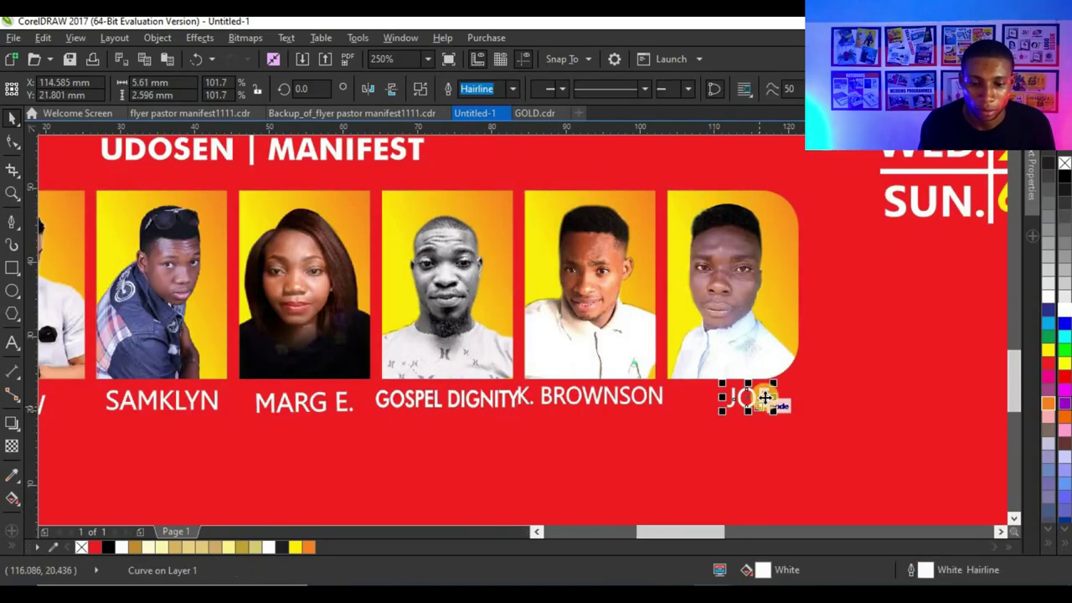
left_click(754, 343, "shift")
key("c")
Align all six minister names on one shared horizontal centre line
scroll(571, 431, "down", 2)
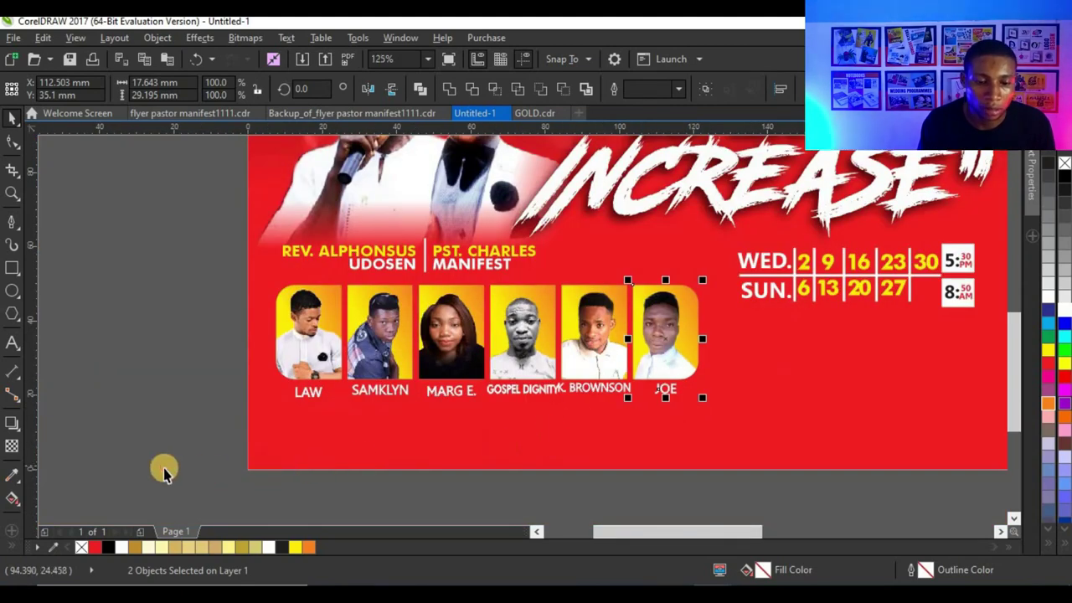
left_click_drag(210, 442, 737, 364)
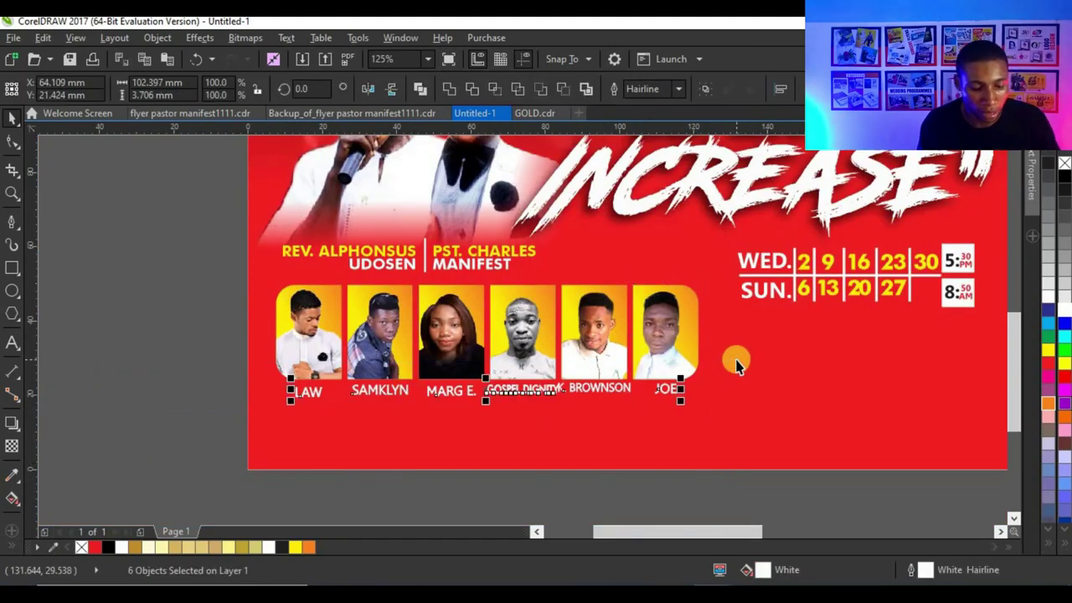
key("e")
left_click(578, 414)
Narrow the fourth minister name to about 18.4 mm wide and squeeze the fifth name to fit beneath its portrait
scroll(620, 393, "up", 2)
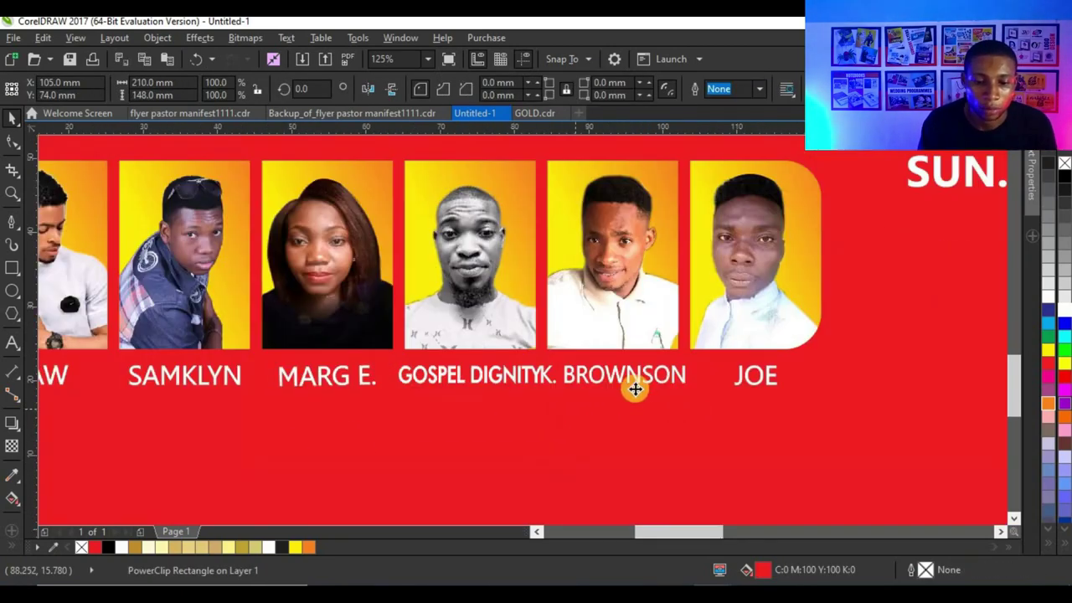
left_click(655, 376)
left_click(471, 377)
scroll(481, 376, "up", 2)
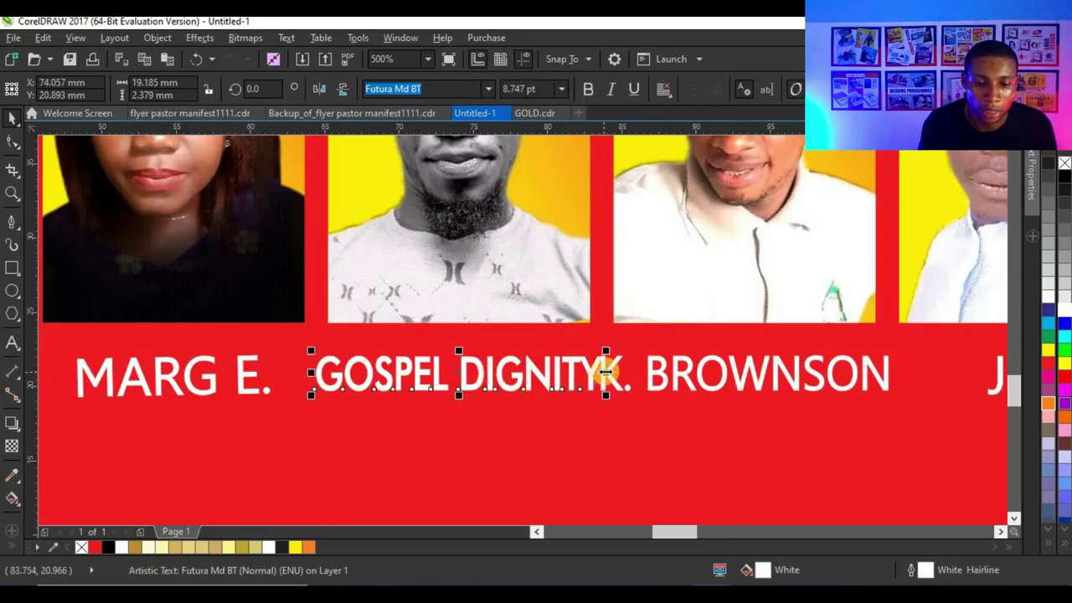
left_click_drag(605, 372, 621, 385)
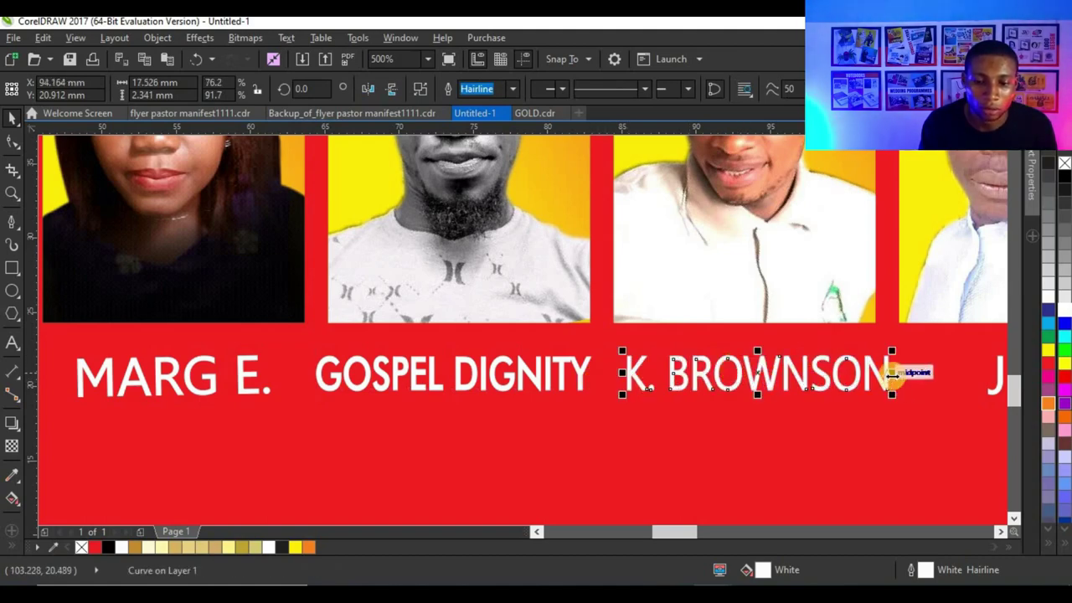
left_click_drag(883, 379, 872, 378)
left_click(548, 378)
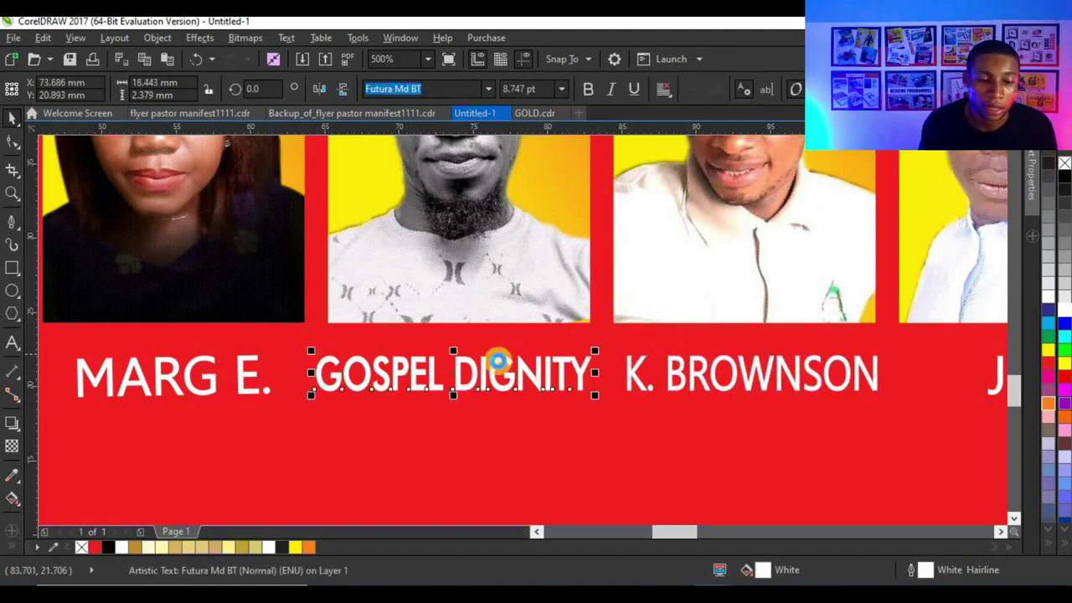
Examine the width and spacing of the fourth and fifth minister names within the portrait row
scroll(548, 372, "down", 6)
left_click(167, 377)
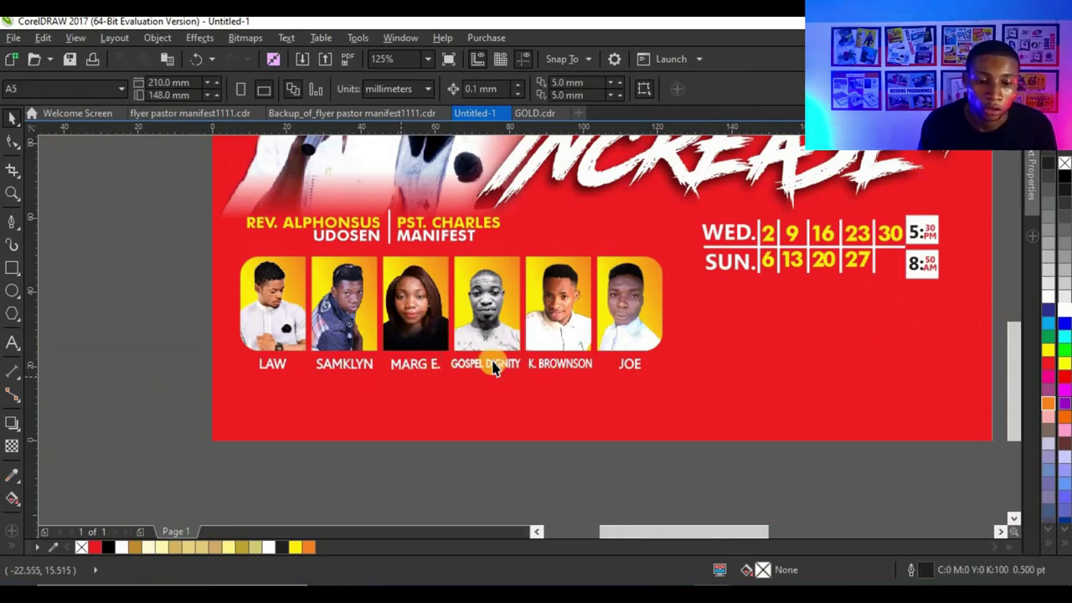
scroll(534, 358, "up", 2)
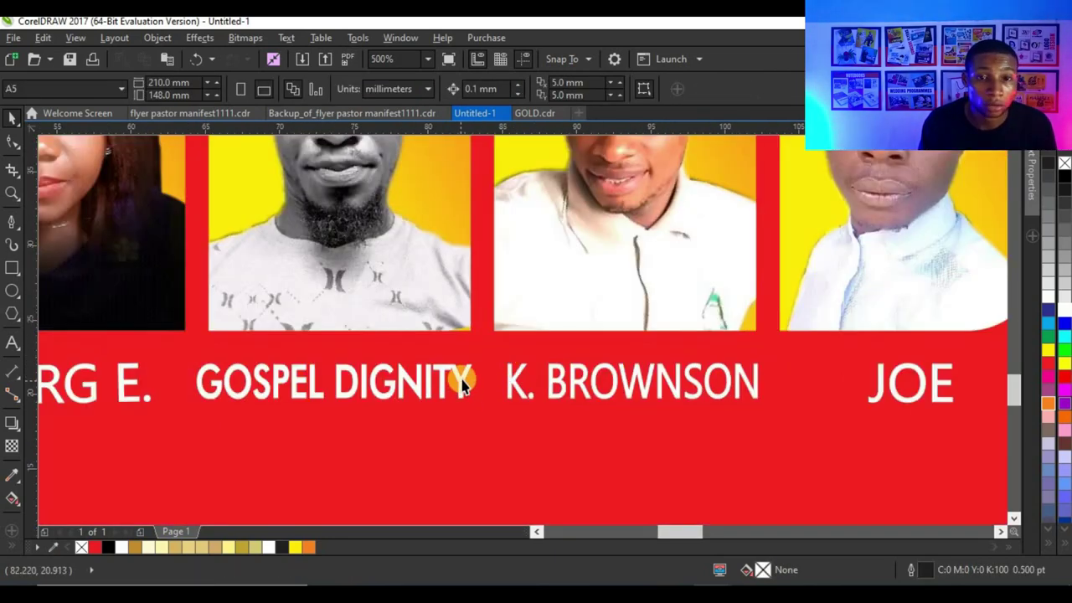
left_click(463, 383)
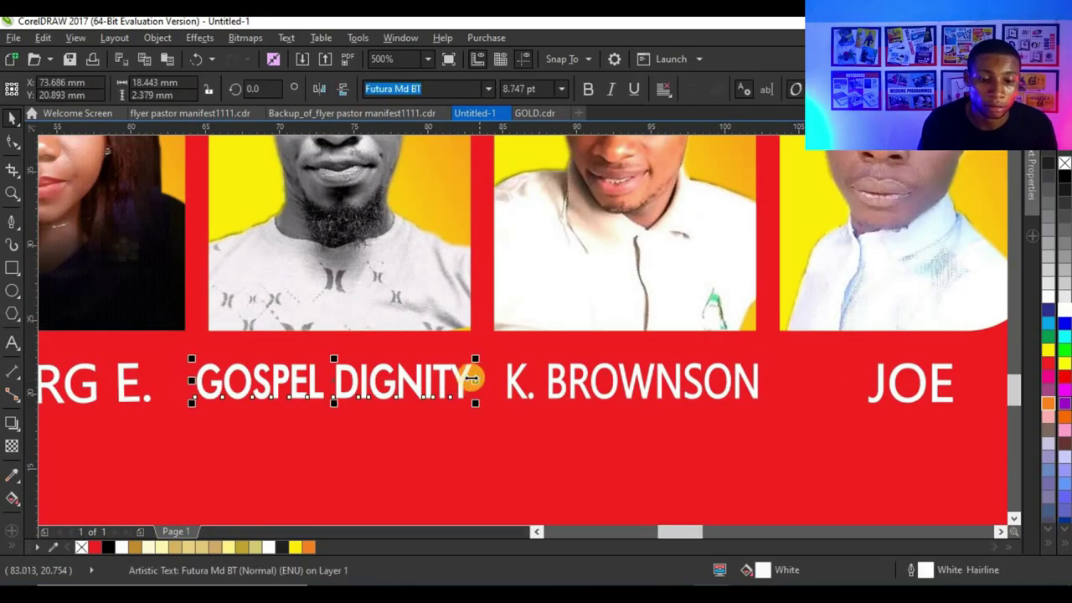
scroll(464, 377, "down", 6)
scroll(472, 377, "up", 6)
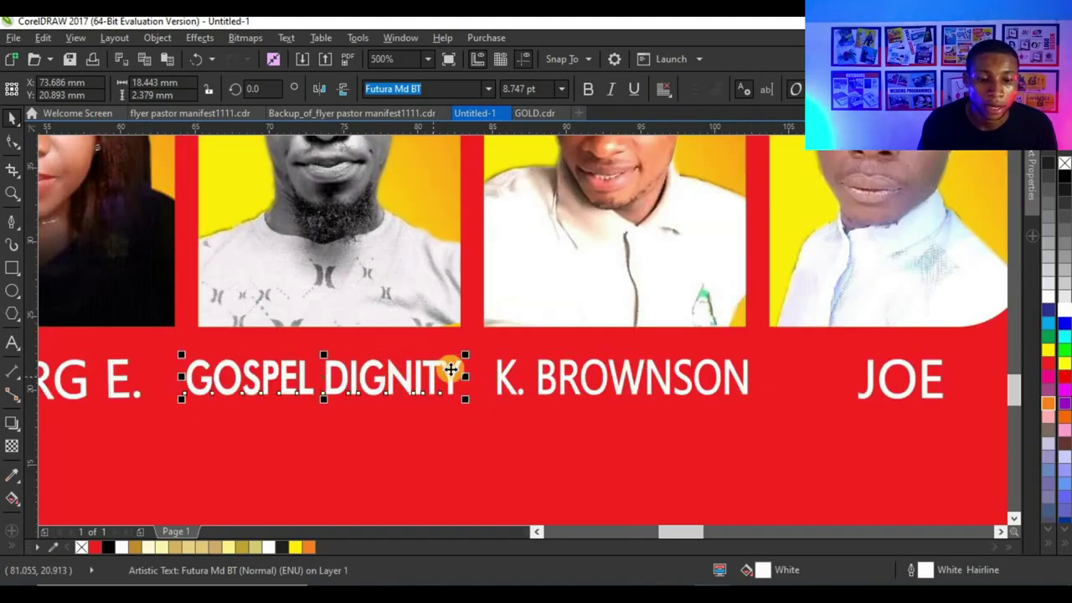
scroll(469, 383, "down", 6)
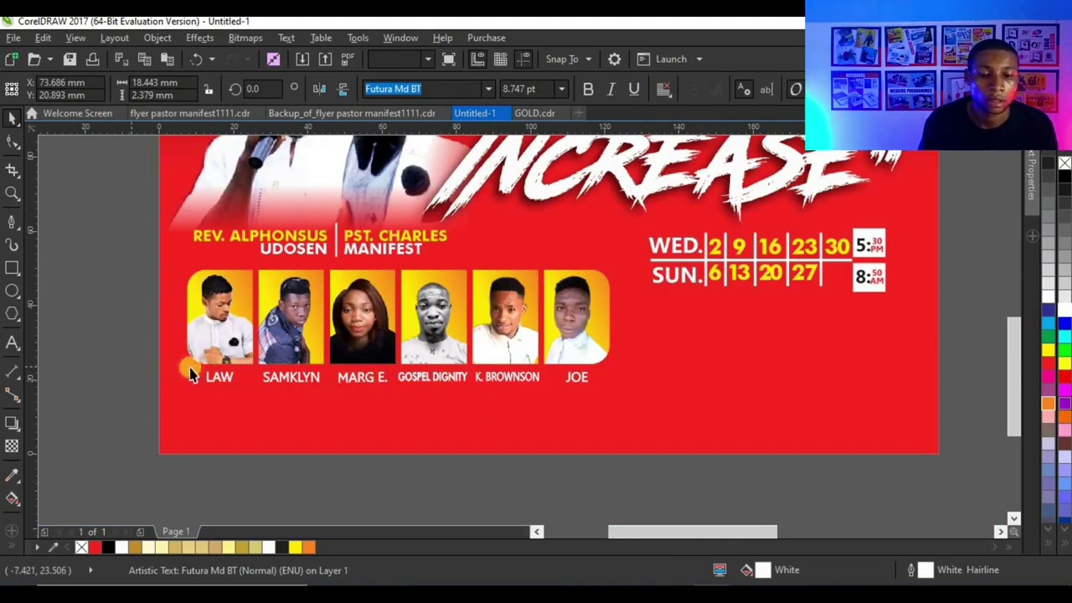
key("Escape")
Place the event and contact details group beneath the service dates, enlarged to about 74.6 by 29.7 mm
scroll(702, 328, "down", 3)
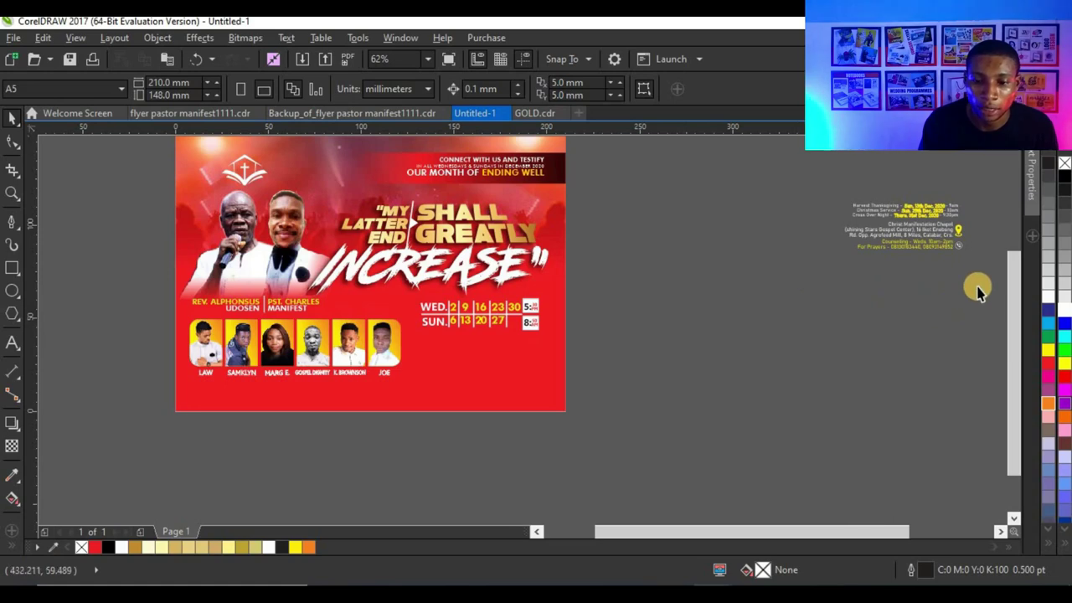
left_click(906, 224)
left_click_drag(502, 369, 473, 381)
scroll(560, 412, "up", 3)
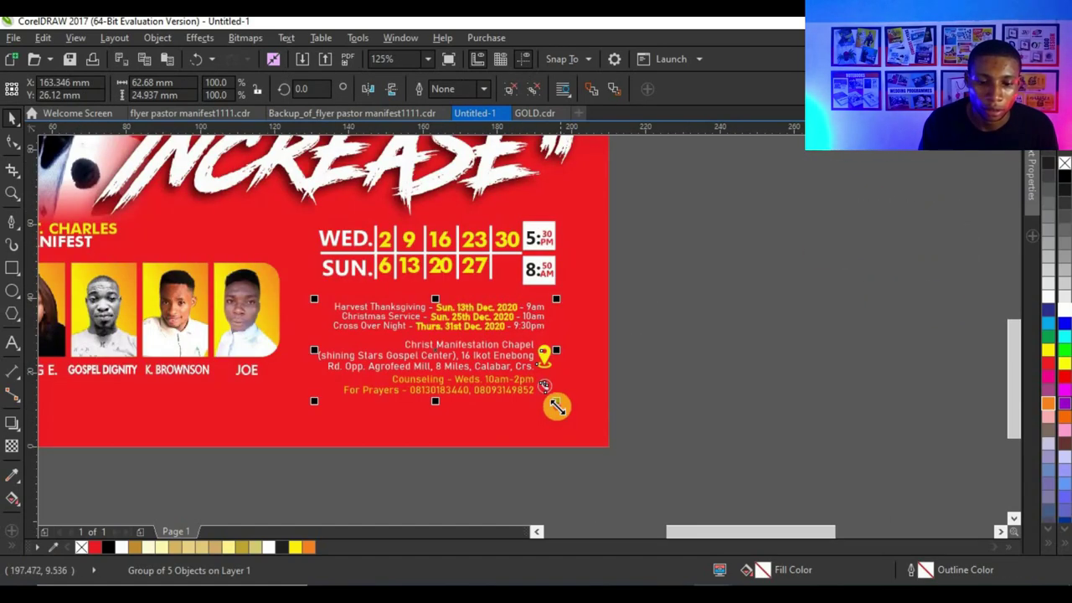
left_click_drag(554, 400, 601, 436)
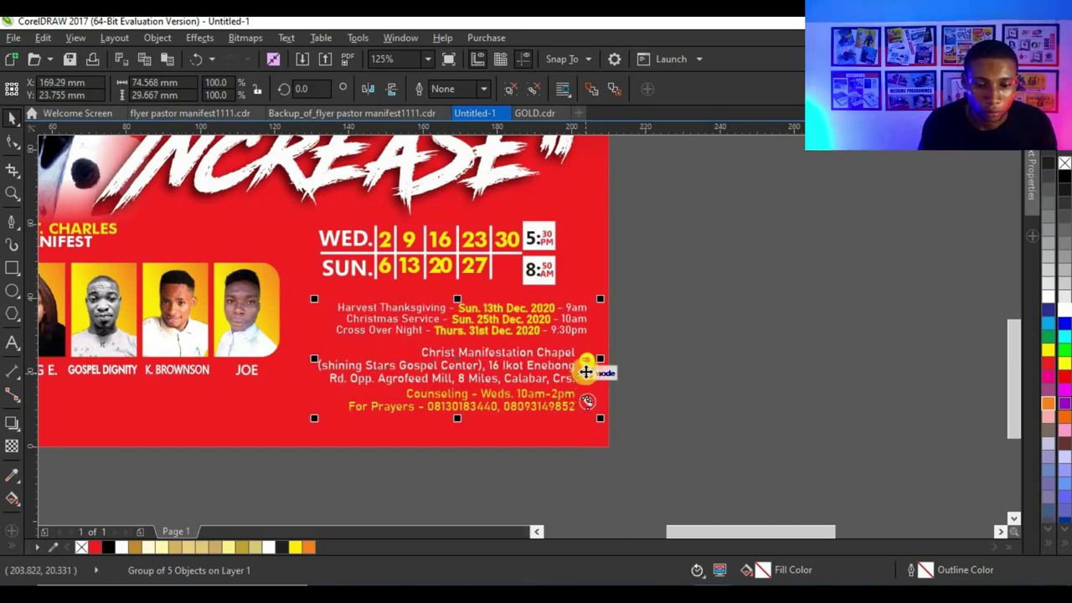
left_click_drag(586, 371, 569, 371)
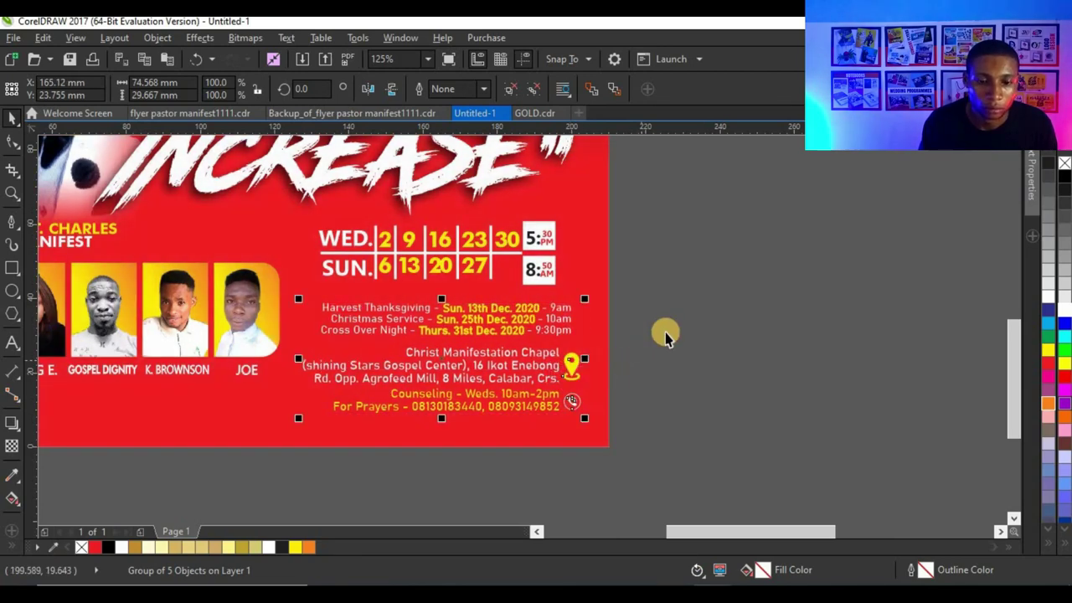
Align the Wednesday and Sunday date table to the right edge of the event details group
left_click(556, 272)
left_click(561, 321, "shift")
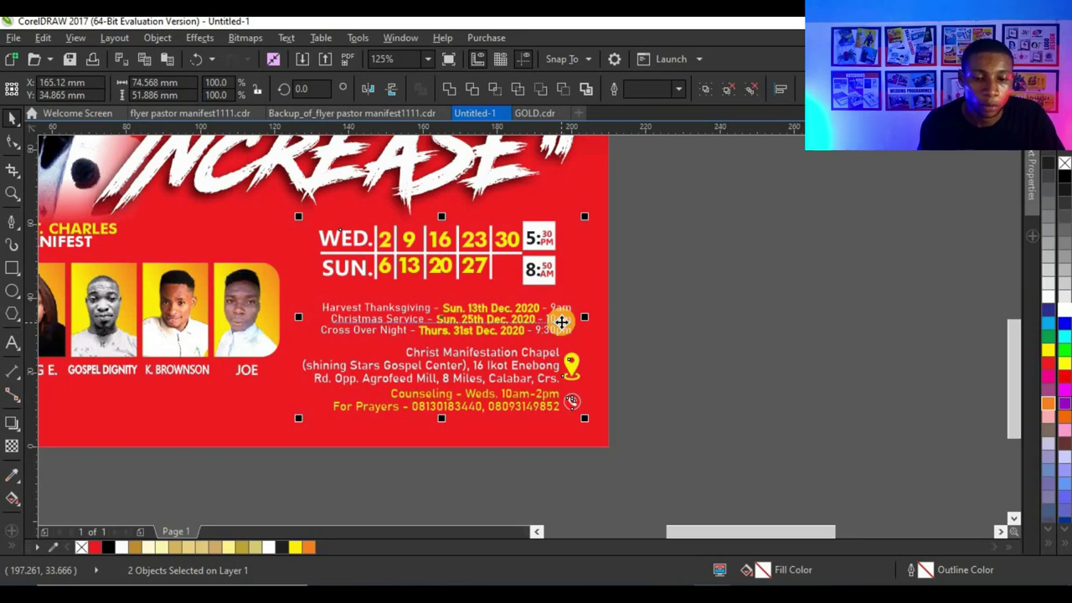
key("l")
key("r")
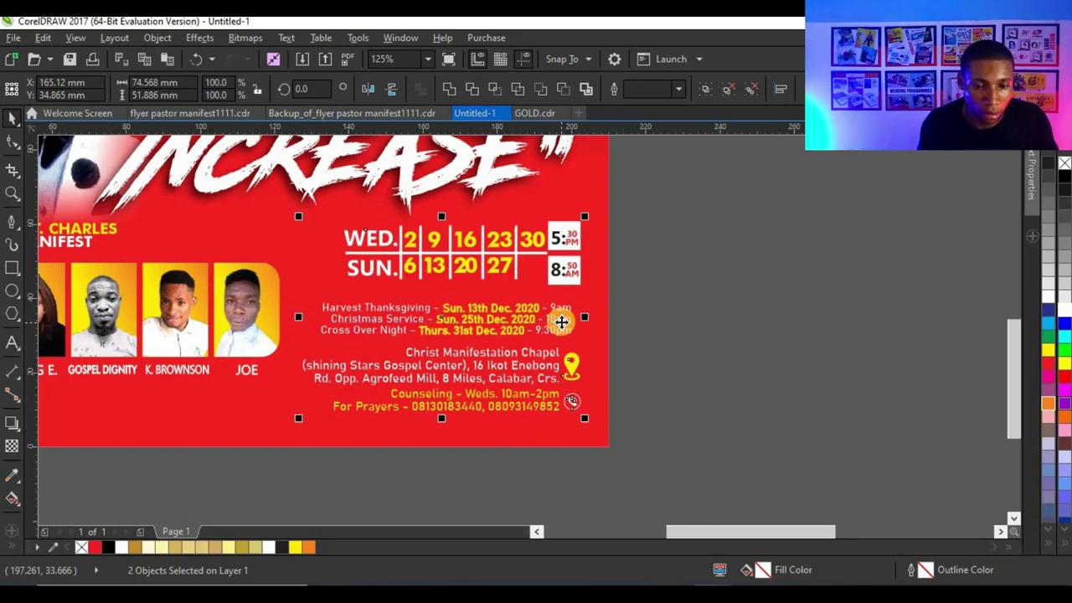
left_click(641, 301)
scroll(629, 360, "down", 3)
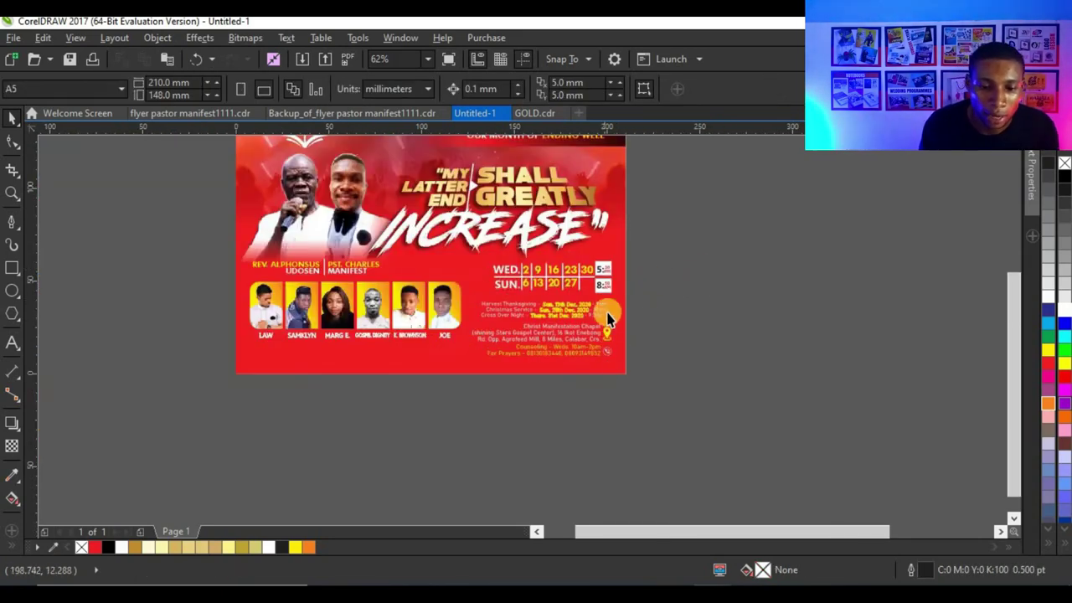
Fine-tune the position of the Wednesday and Sunday date table above the event details
scroll(609, 289, "up", 1)
left_click(603, 279)
scroll(597, 289, "up", 2)
left_click_drag(597, 292, 596, 295)
scroll(693, 293, "down", 4)
key("Escape")
scroll(565, 333, "down", 2)
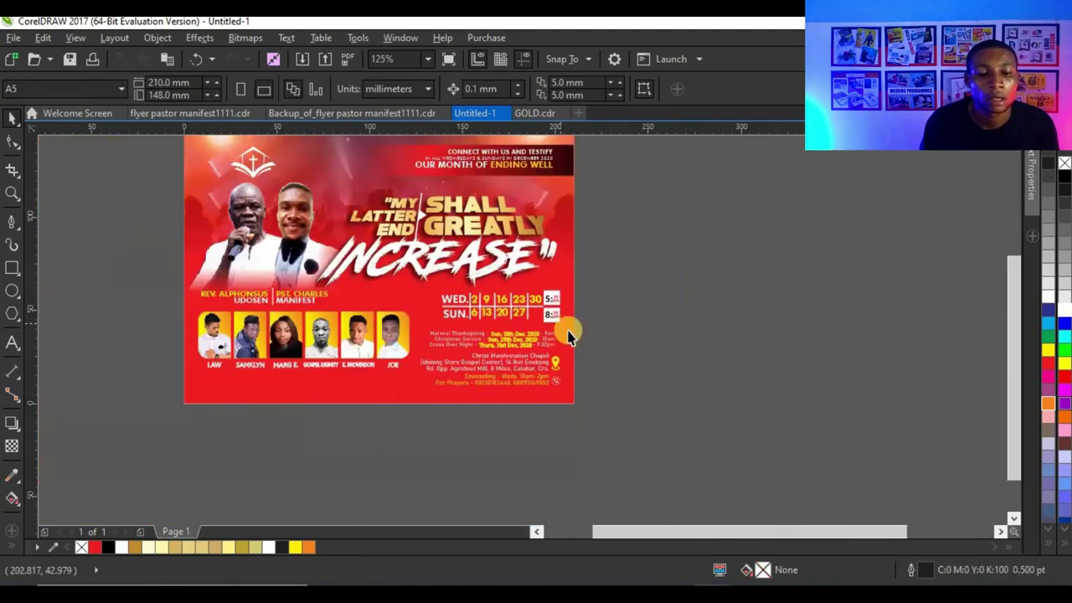
Place the yellow "JESUS IS LORD" text beneath the minister names and enlarge it
scroll(532, 373, "down", 1)
left_click_drag(819, 326, 502, 409)
scroll(390, 381, "up", 1)
scroll(485, 387, "up", 1)
left_click(565, 443)
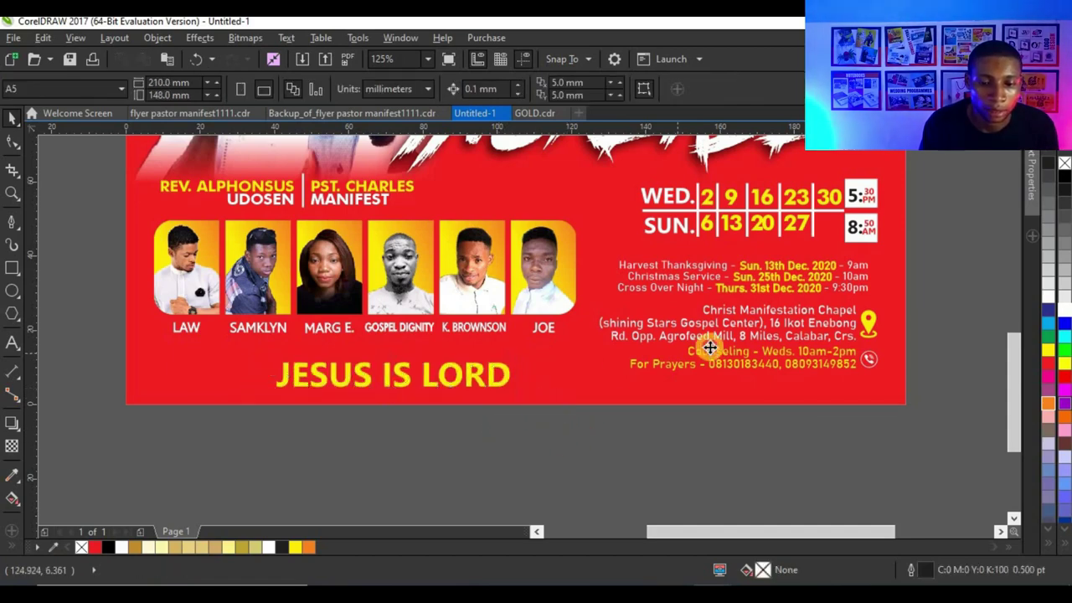
Enlarge the date table and event details slightly, and reduce "JESUS IS LORD" to about 56.9 by 6 mm
left_click(678, 337)
left_click_drag(921, 168, 584, 394)
left_click_drag(482, 381, 499, 397)
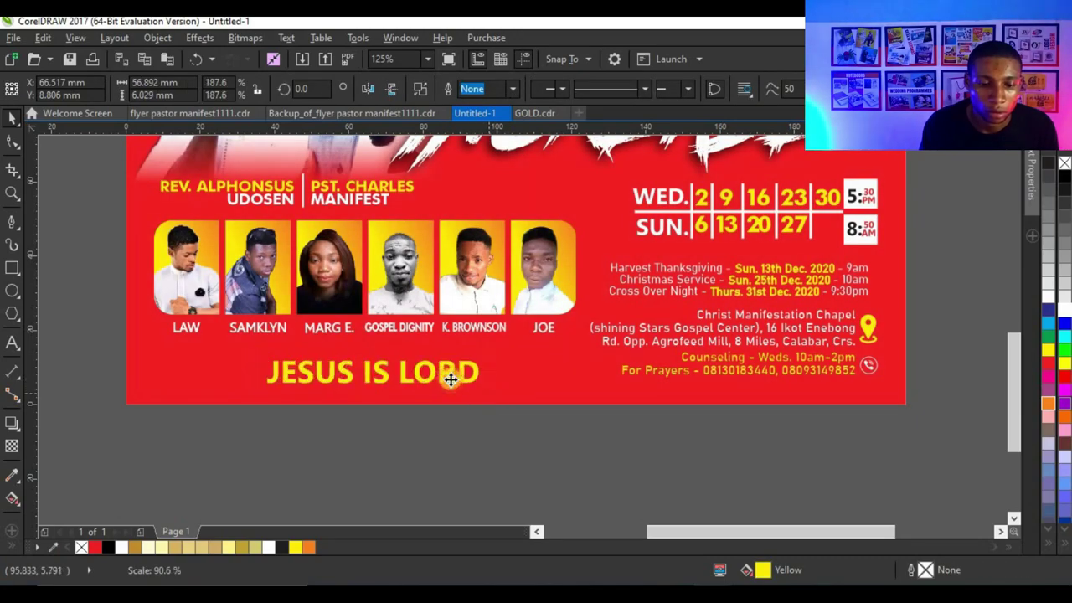
scroll(450, 376, "up", 4)
scroll(448, 367, "down", 6)
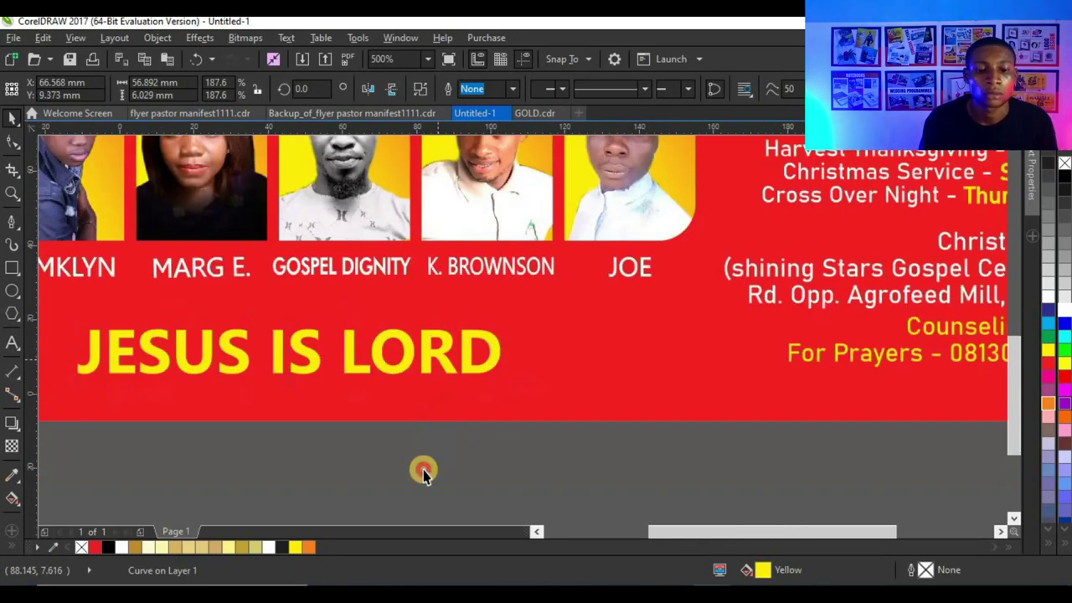
Review the headline up close, and fit the whole flyer page in the view
left_click(500, 249)
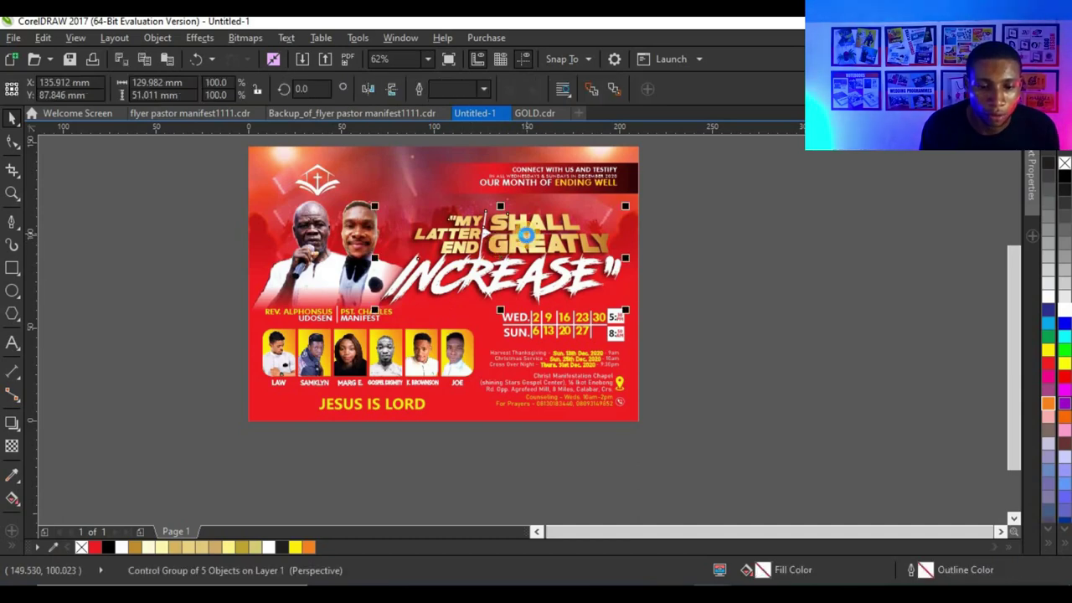
scroll(527, 248, "up", 2)
scroll(527, 251, "down", 4)
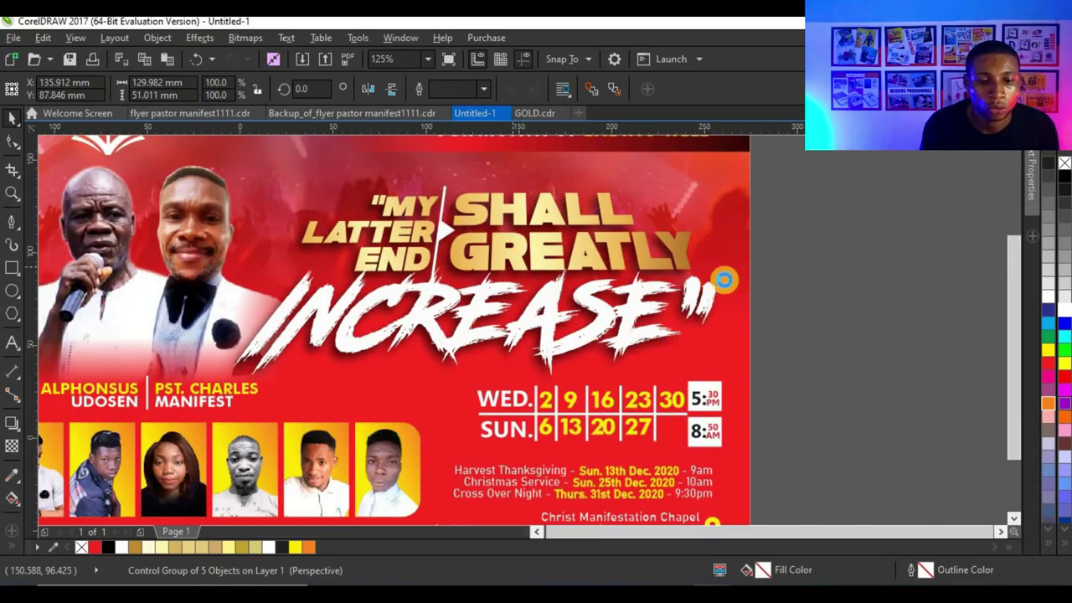
left_click(206, 265)
left_click(13, 194)
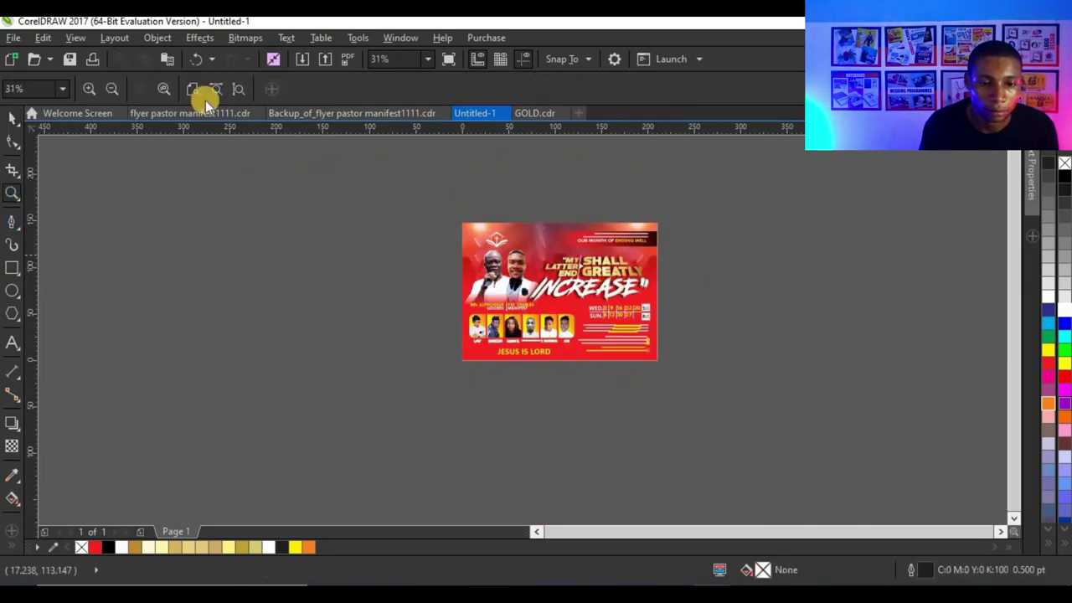
left_click(205, 97)
Give the flyer's background rectangle a linear fountain fill from red near the lower middle to black beyond the lower-right edge
left_click(483, 226)
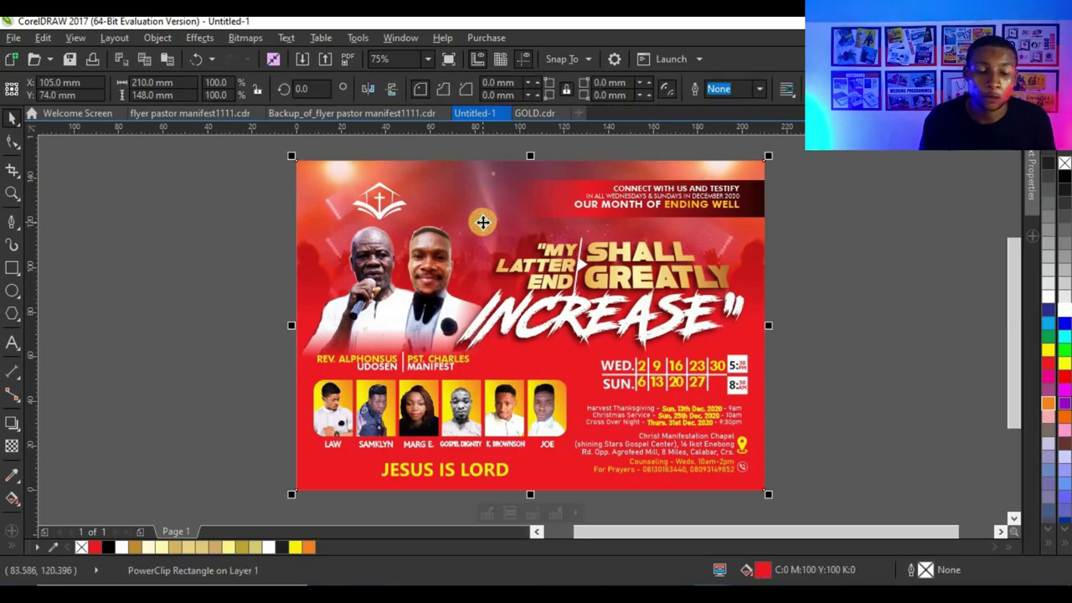
left_click(12, 497)
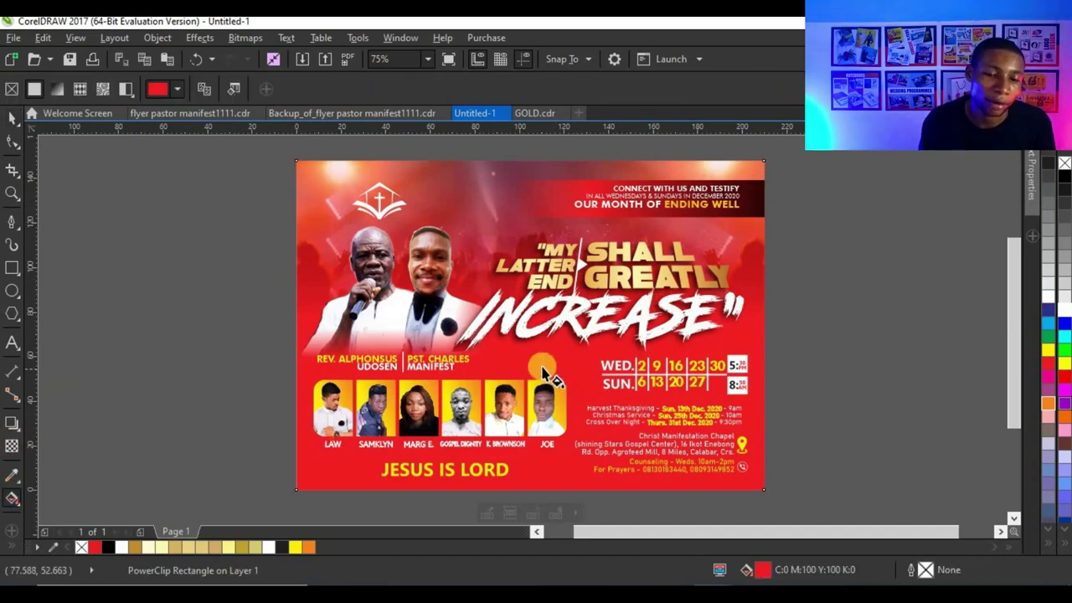
left_click_drag(541, 365, 797, 427)
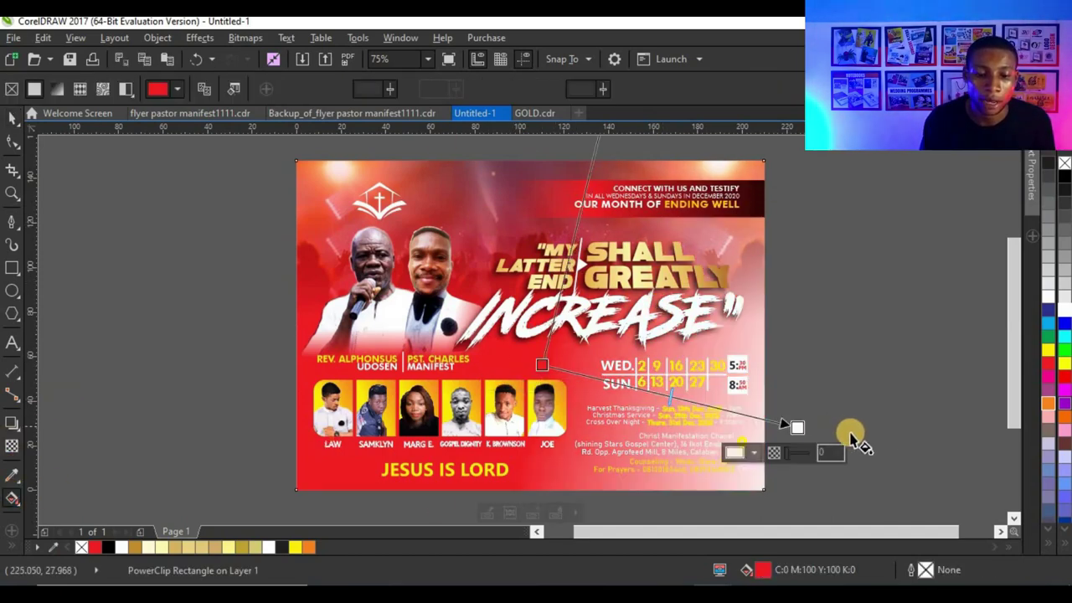
left_click_drag(104, 541, 840, 444)
scroll(468, 358, "down", 1)
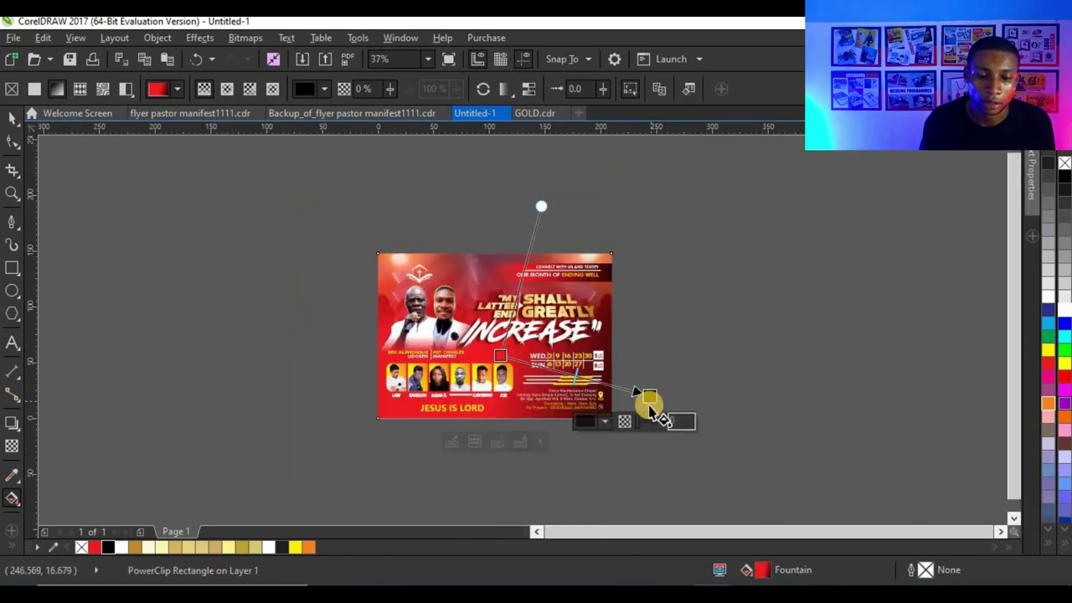
Move the black end of the background gradient further down, outside the flyer's lower-right corner
left_click_drag(651, 401, 644, 432)
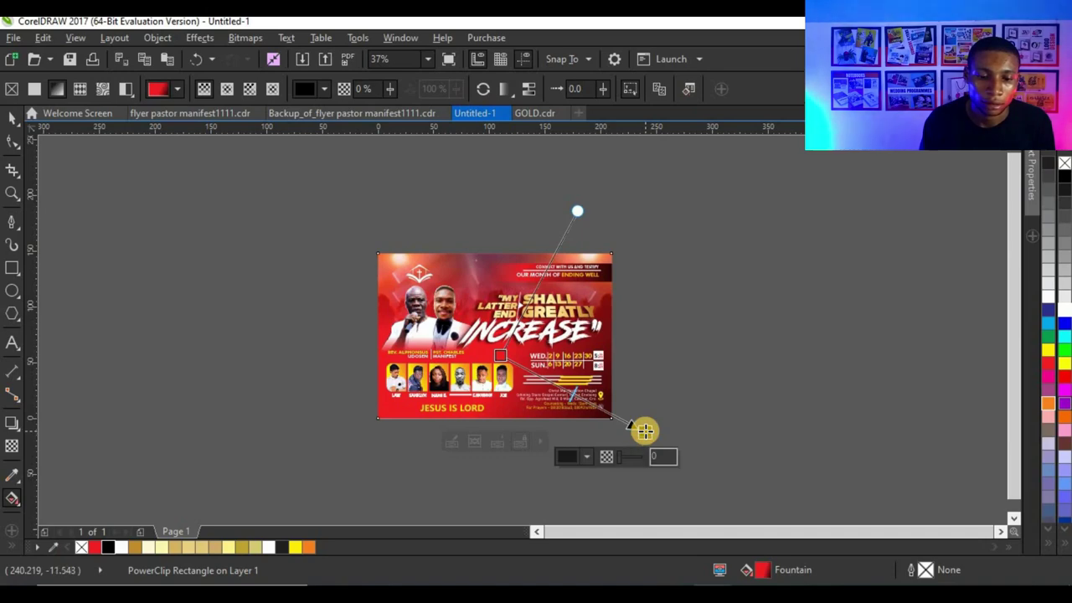
scroll(524, 408, "up", 1)
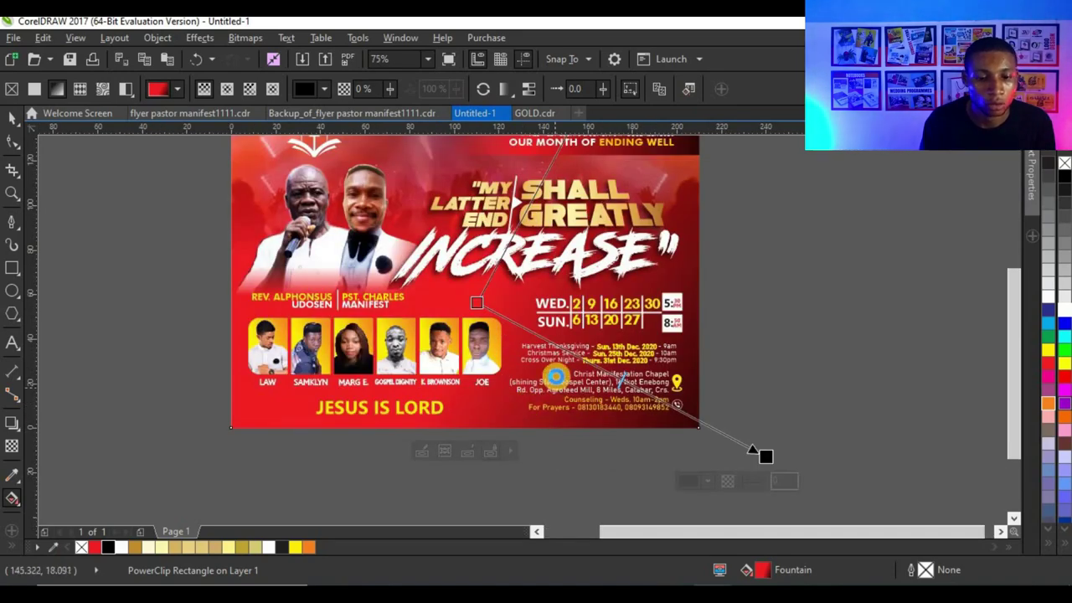
scroll(555, 377, "down", 1)
left_click(660, 422)
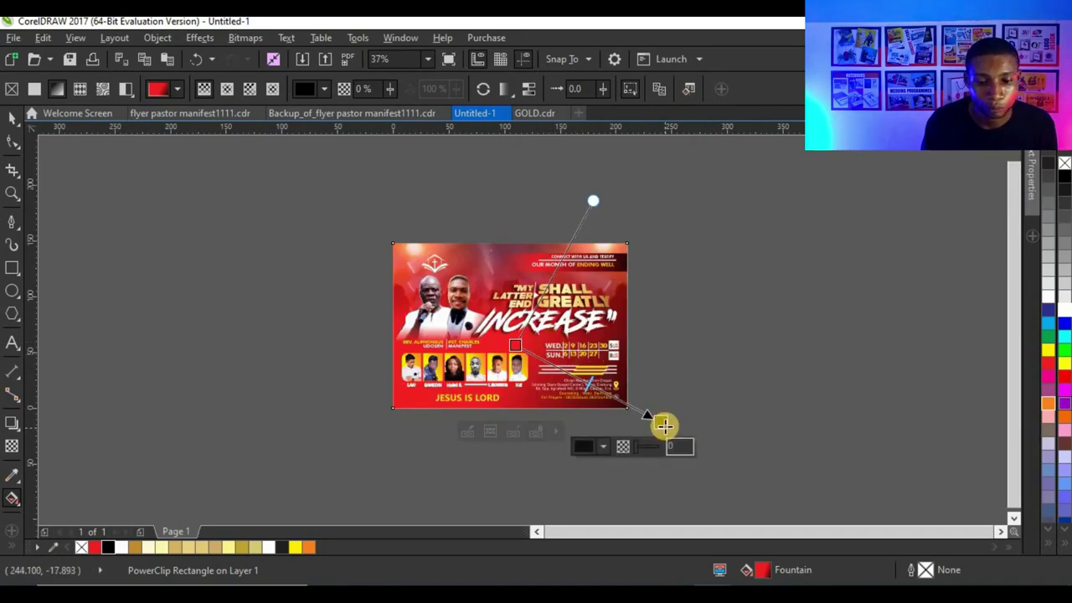
scroll(550, 327, "up", 1)
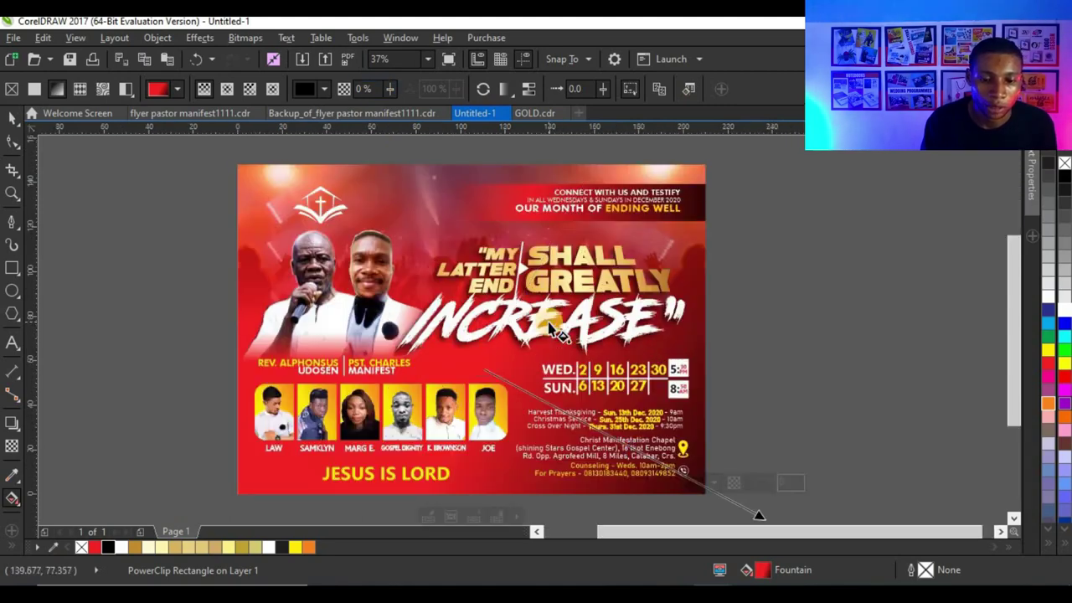
Fit the flyer page in the view with nothing selected and show it in full-screen preview
left_click(8, 124)
left_click(74, 178)
left_click(12, 193)
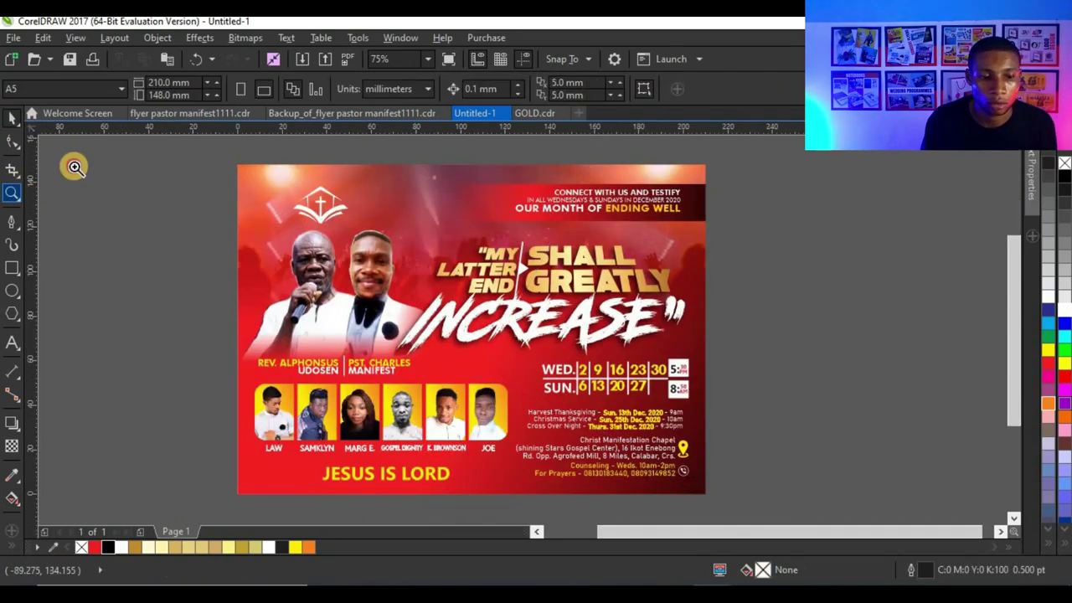
left_click(169, 89)
left_click(14, 116)
right_click(116, 165)
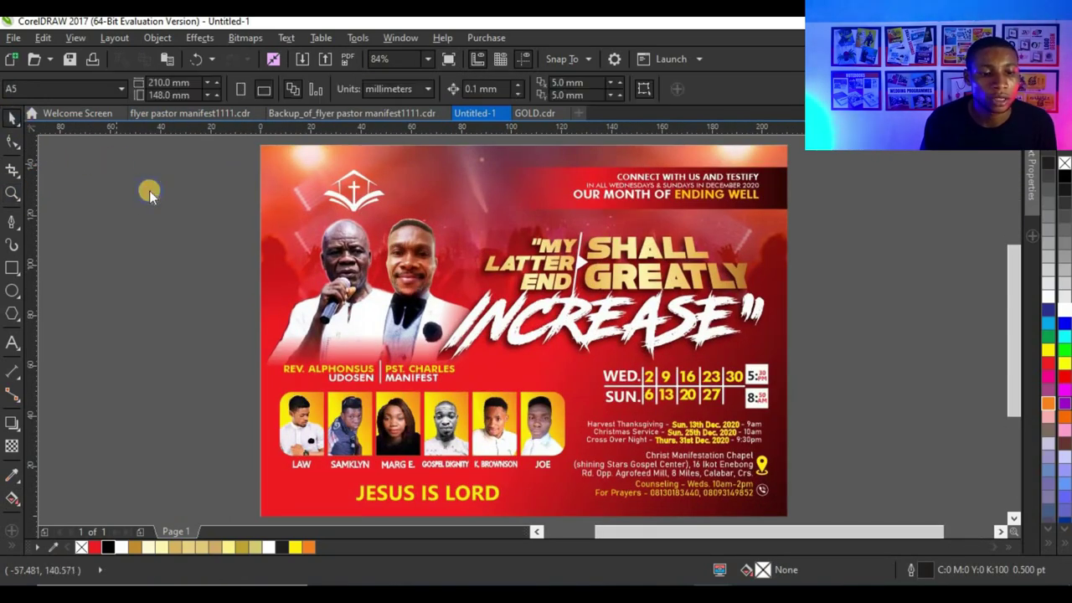
left_click(151, 180)
key("F9")
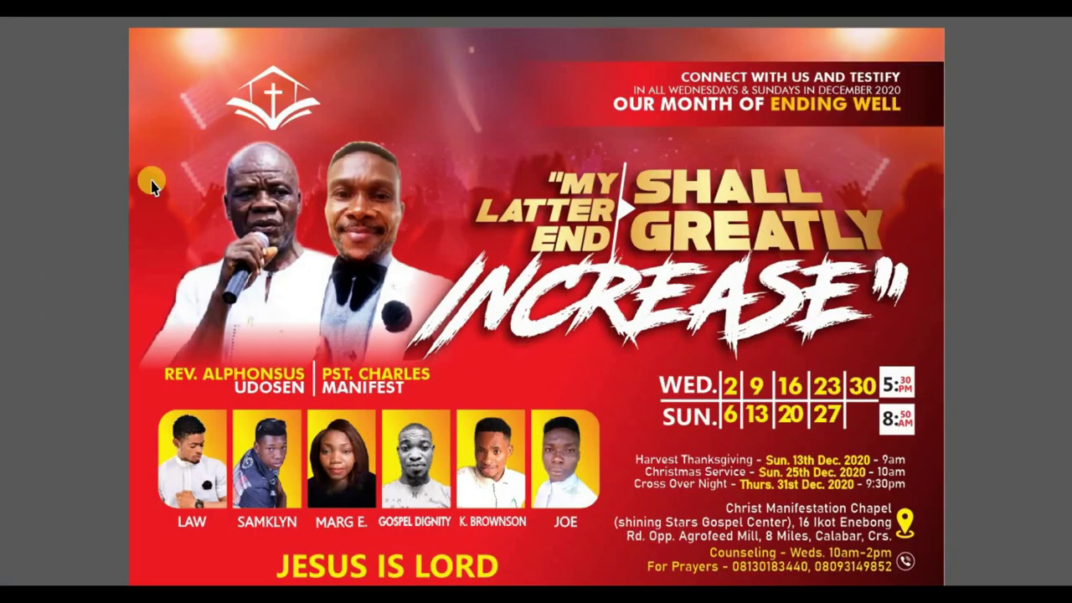